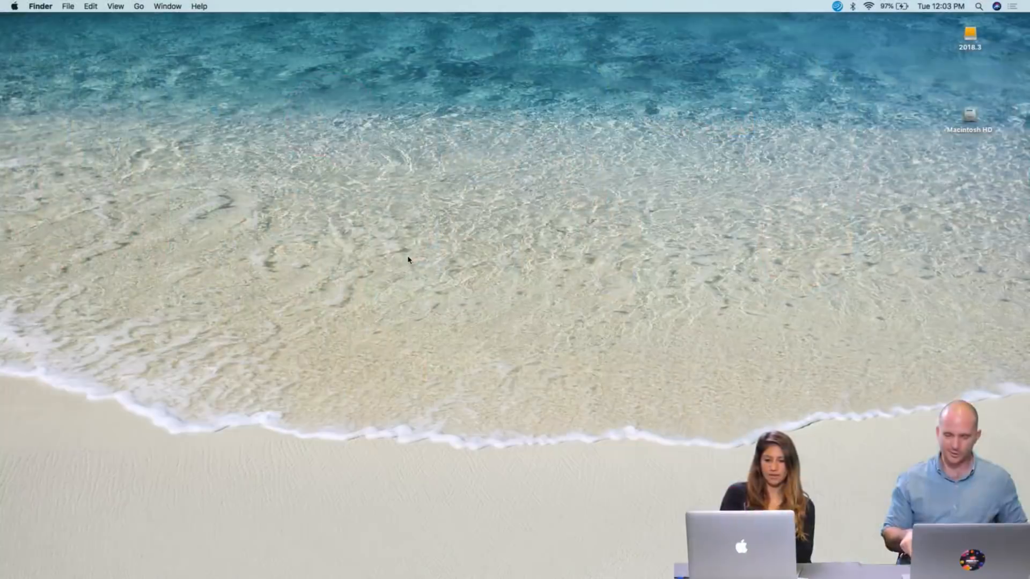
- Open Premiere Rush and start a new project
mouse_move(531, 565)
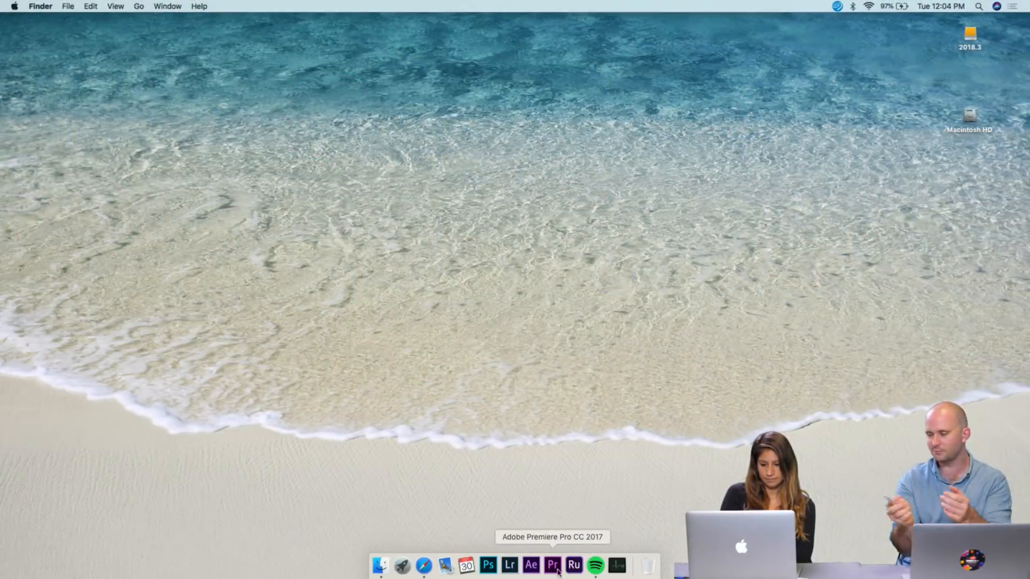
click(571, 566)
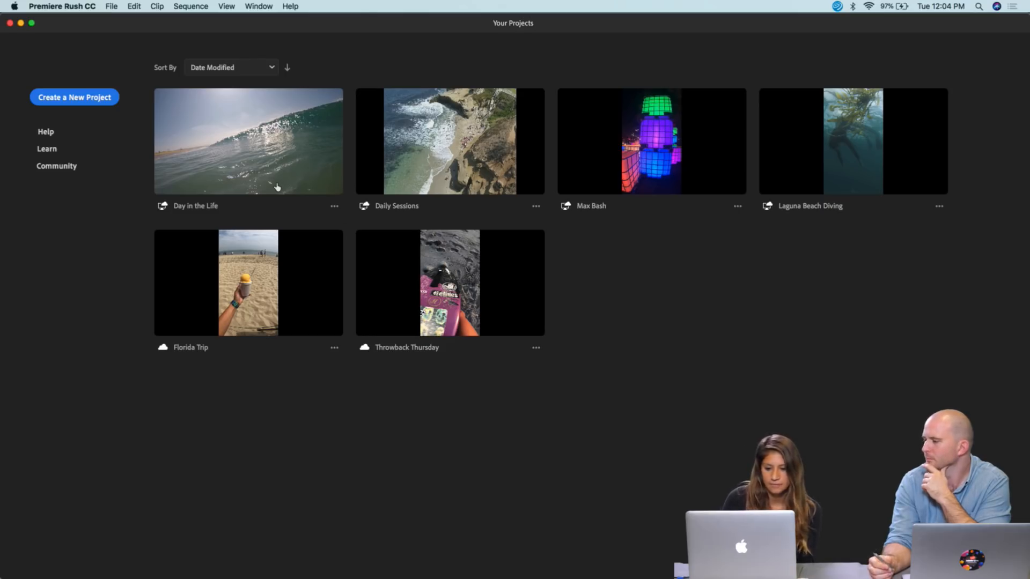
click(98, 98)
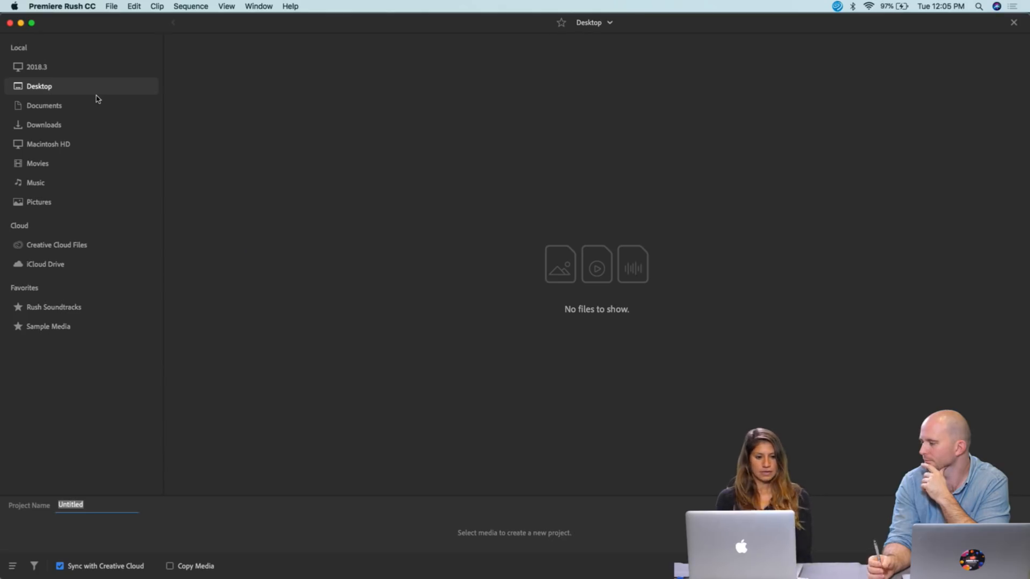
- Browse the 2018.3 drive to California Life > Premiere Rush Video > Adventure to find the project's media
click(44, 69)
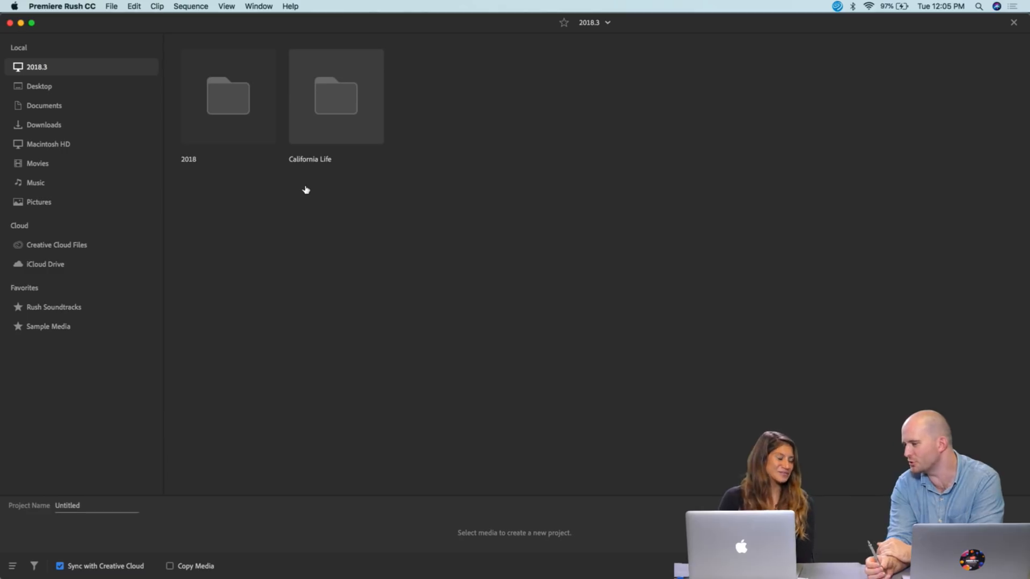
double_click(338, 116)
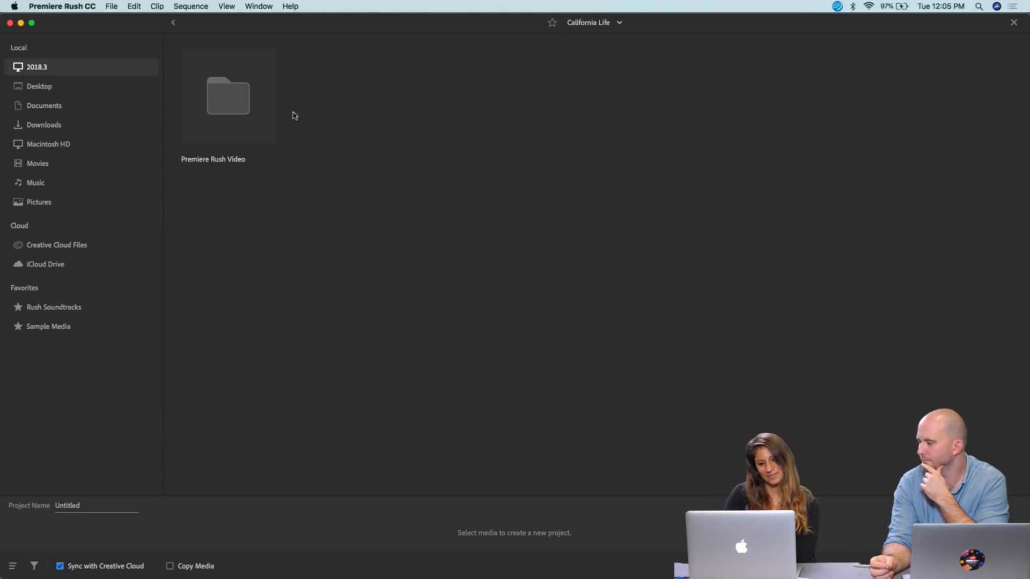
click(237, 108)
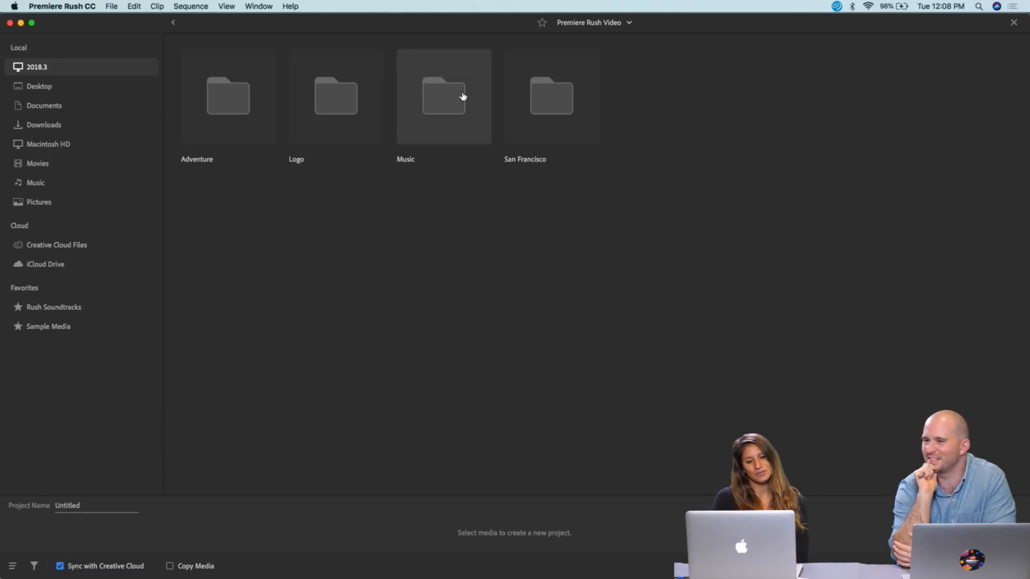
double_click(254, 82)
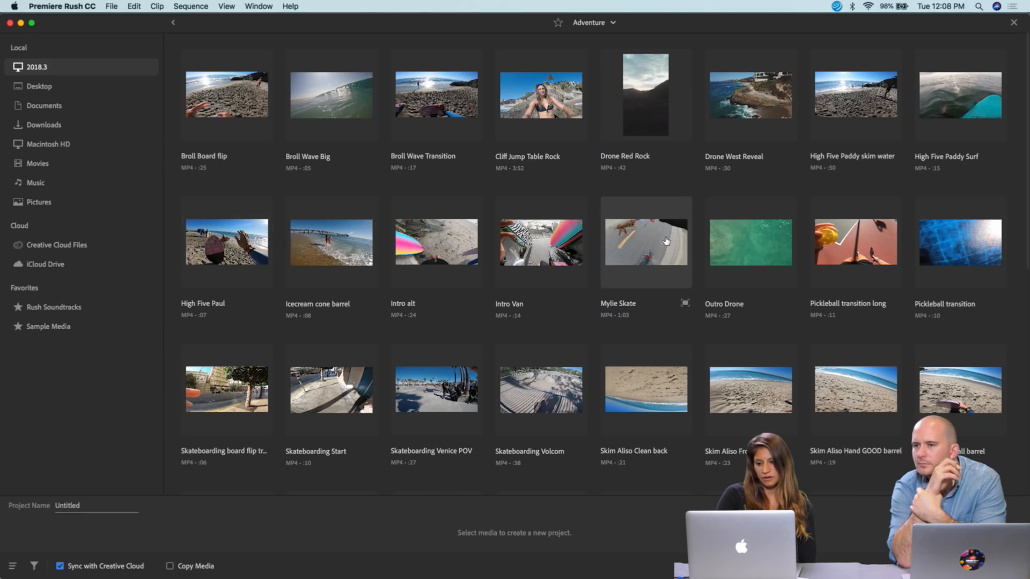
- Look through all the video clips in the Adventure folder
scroll(666, 242, down, 5)
scroll(666, 241, up, 3)
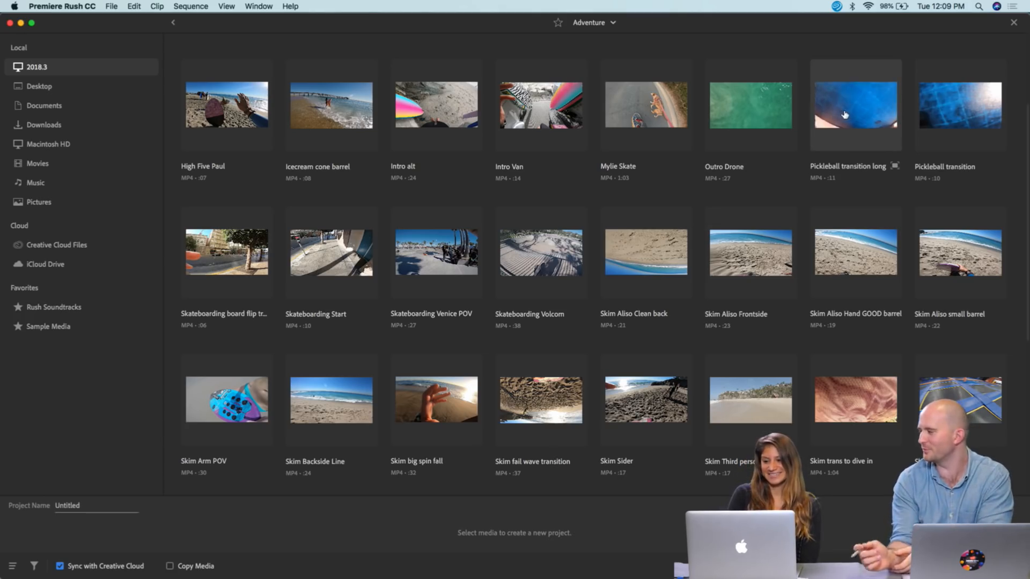
scroll(704, 243, down, 5)
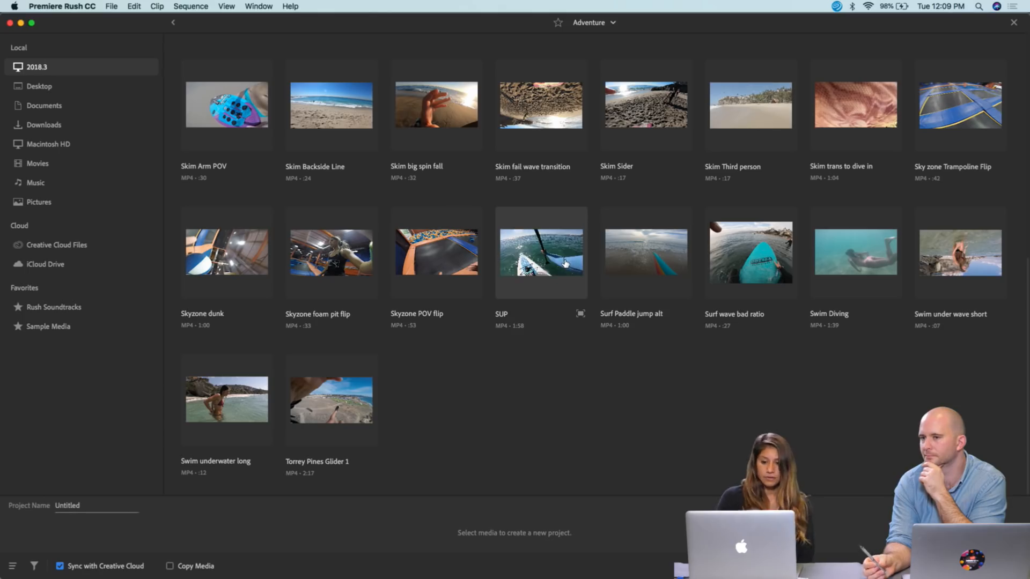
scroll(590, 263, up, 5)
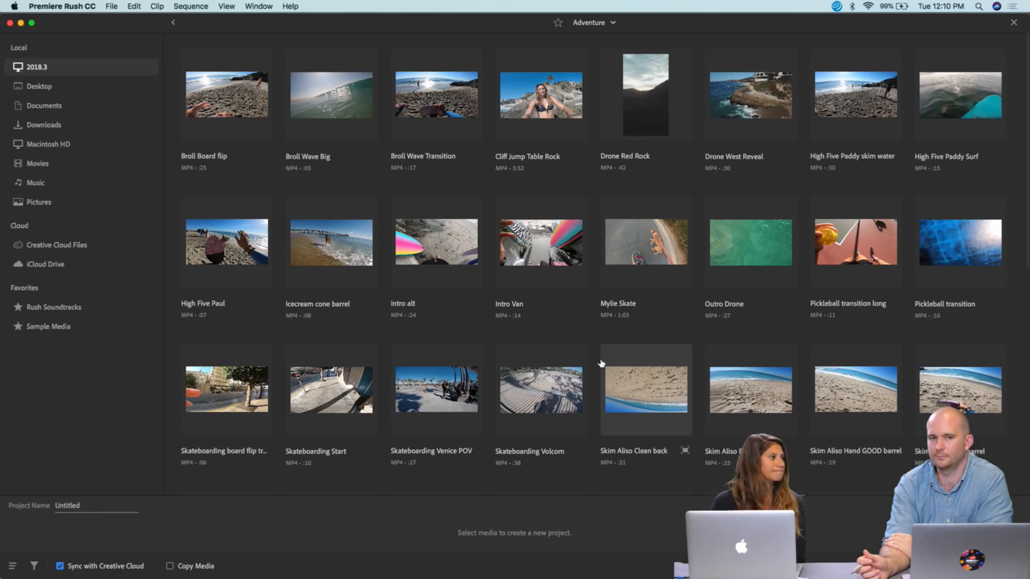
scroll(601, 363, down, 10)
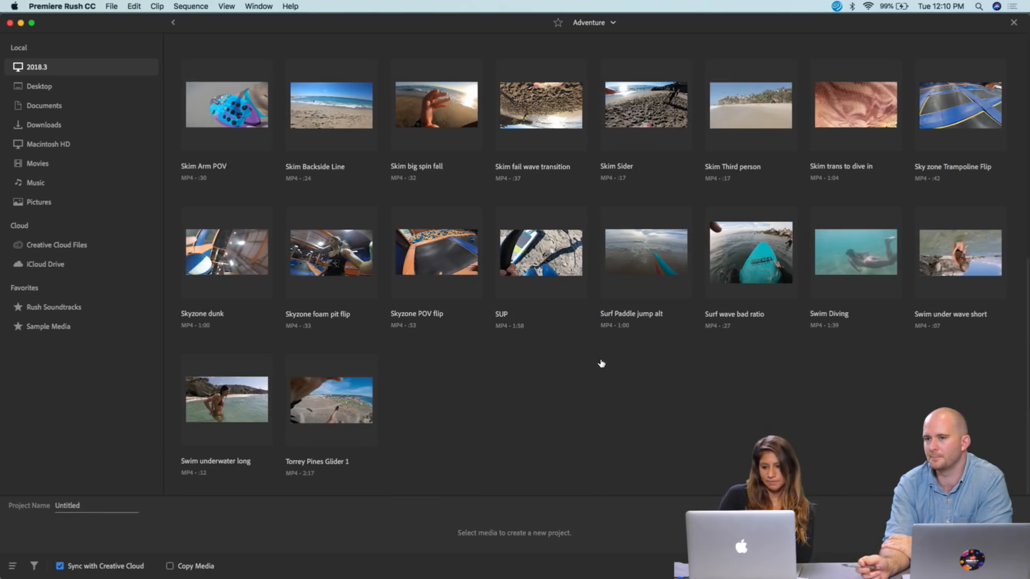
scroll(601, 362, up, 8)
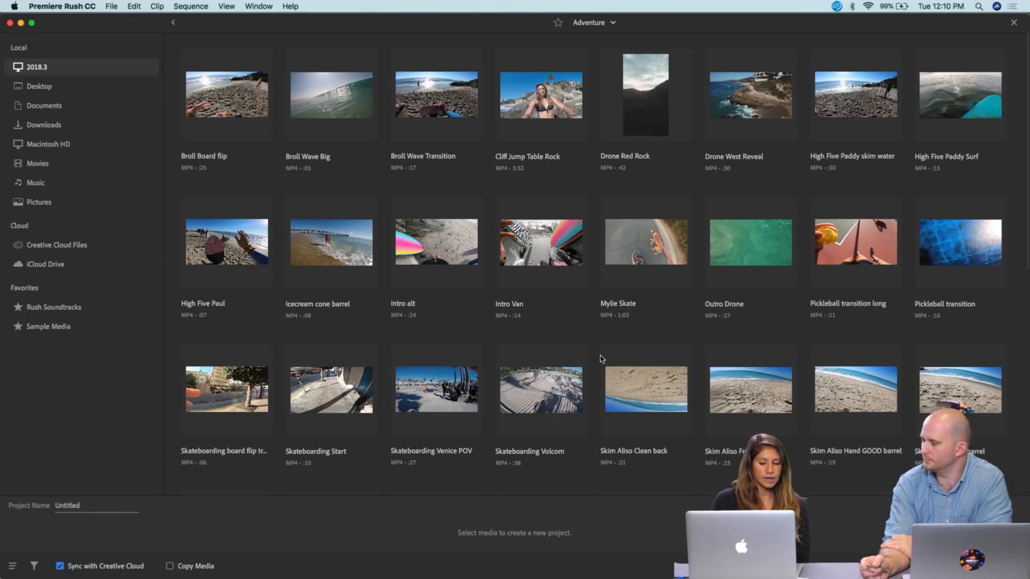
- Select the clips Intro Van, Surf Paddle jump alt, Surf wave bad ratio and Mylie Skate, in that order
mouse_move(589, 304)
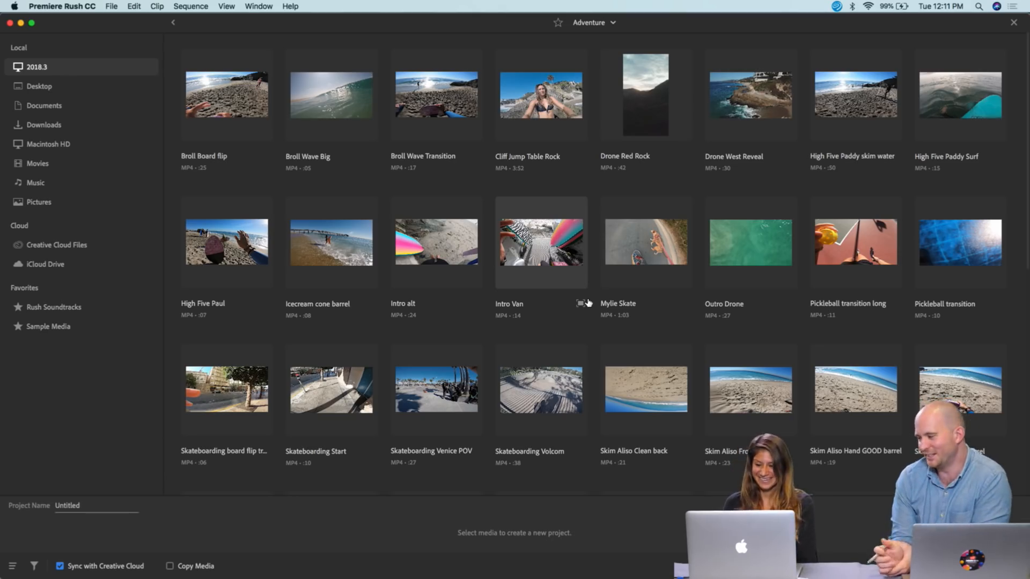
click(554, 250)
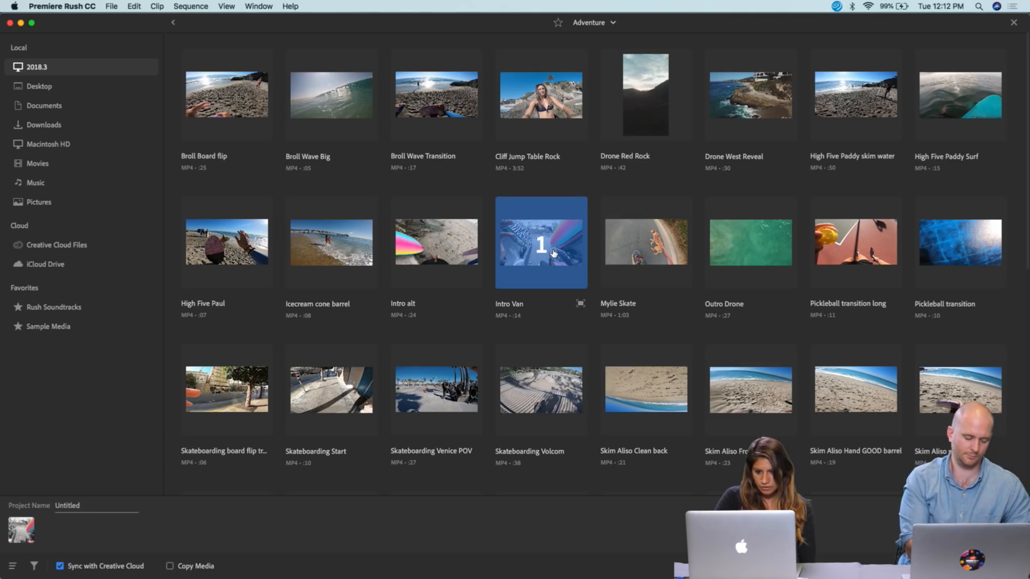
scroll(649, 272, down, 3)
scroll(649, 274, down, 5)
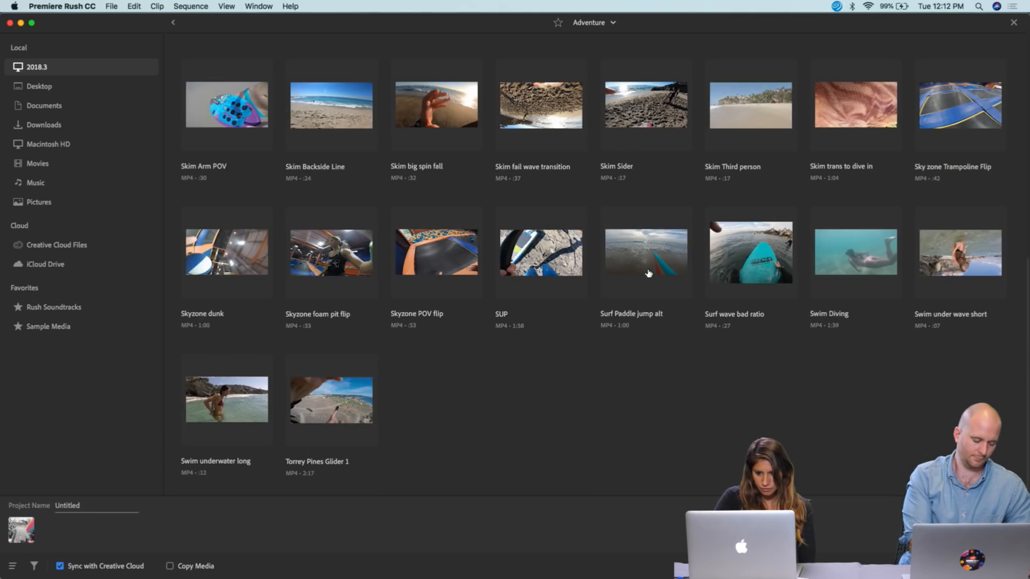
click(652, 273)
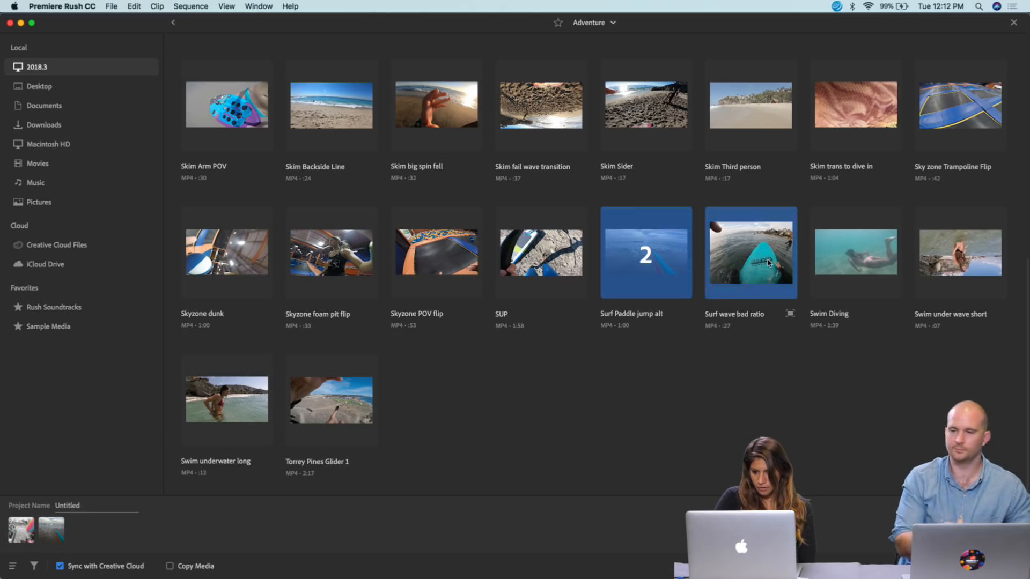
click(740, 265)
scroll(751, 264, up, 10)
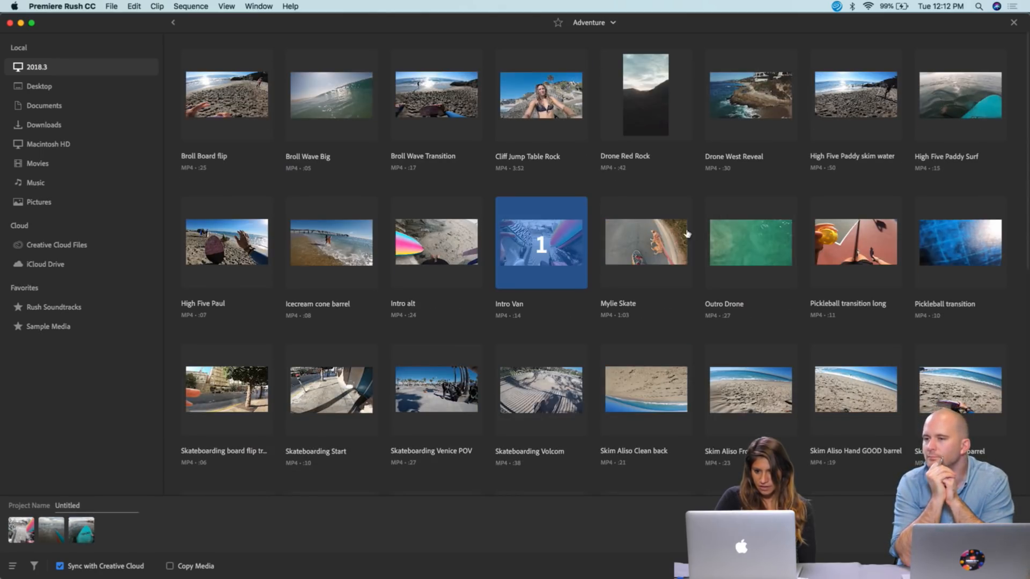
click(668, 241)
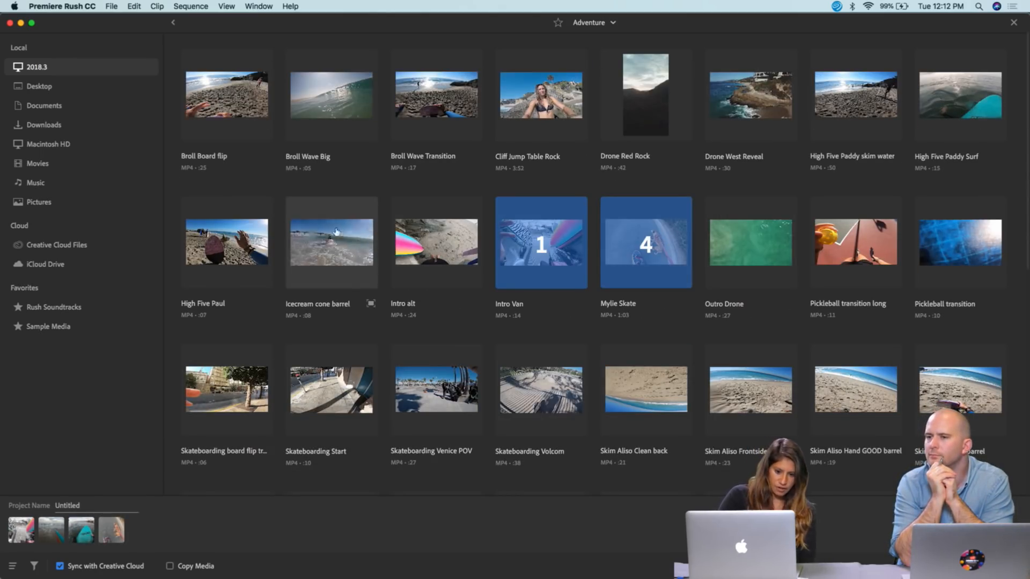
- Add the clips Swim underwater long, Swim under wave short and Swim Diving to the media selection
scroll(437, 307, down, 5)
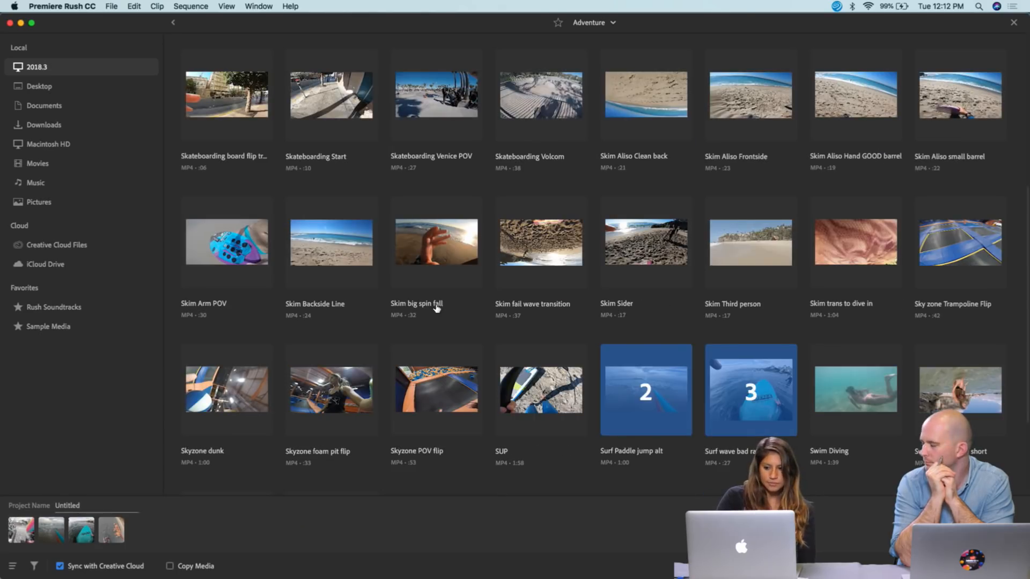
scroll(526, 301, down, 3)
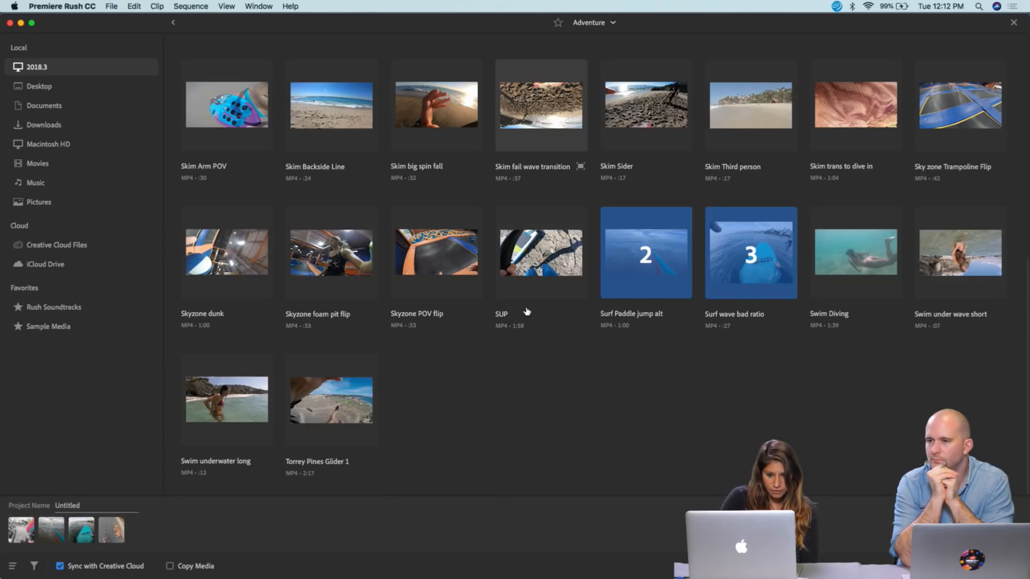
click(244, 412)
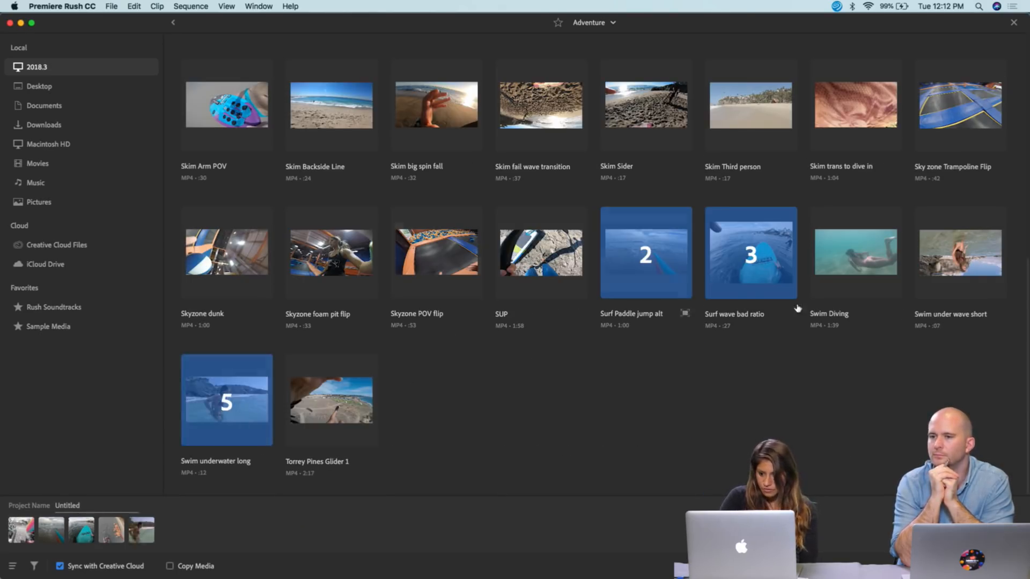
click(960, 252)
click(880, 266)
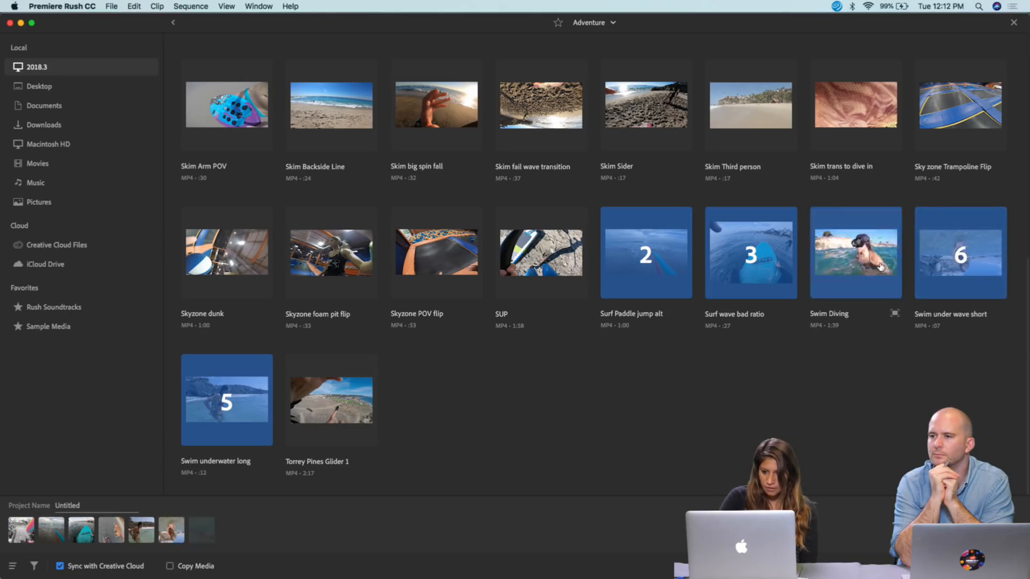
- Add Broll Board flip and Skateboarding Volcom to the selection and create the project from the chosen clips
scroll(869, 258, up, 10)
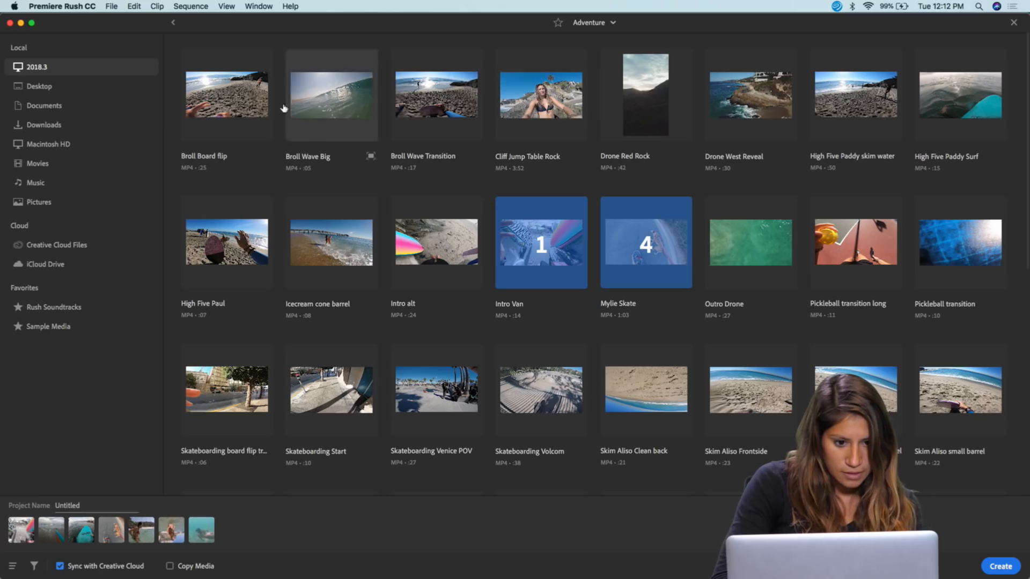
click(235, 110)
scroll(788, 223, down, 10)
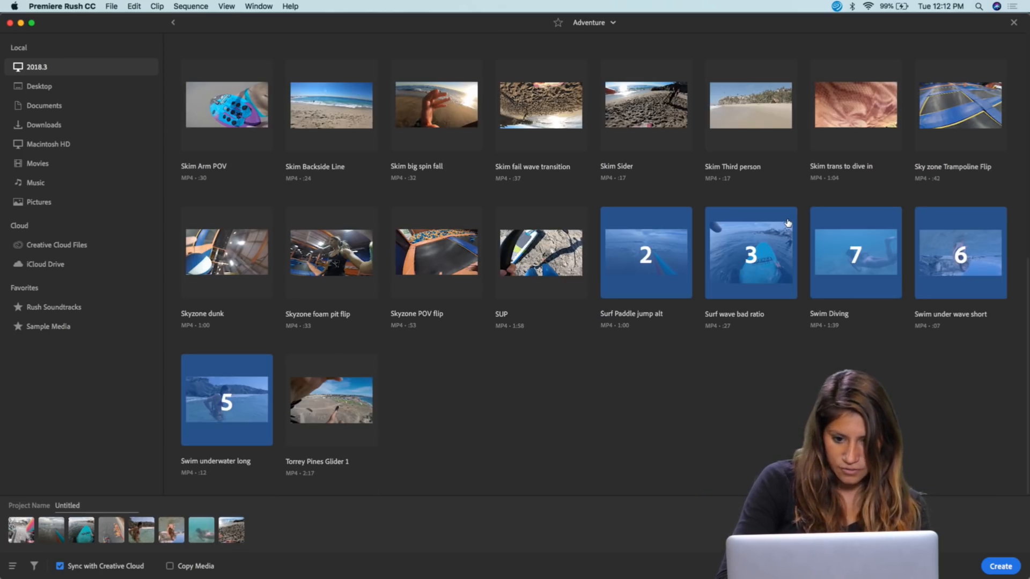
scroll(757, 249, up, 10)
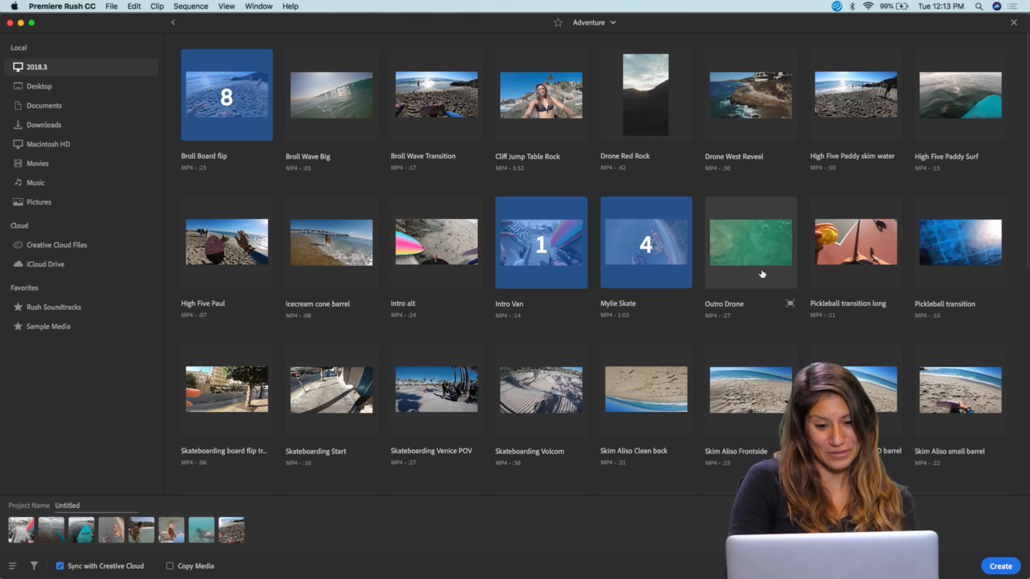
scroll(762, 316, down, 8)
scroll(763, 316, up, 3)
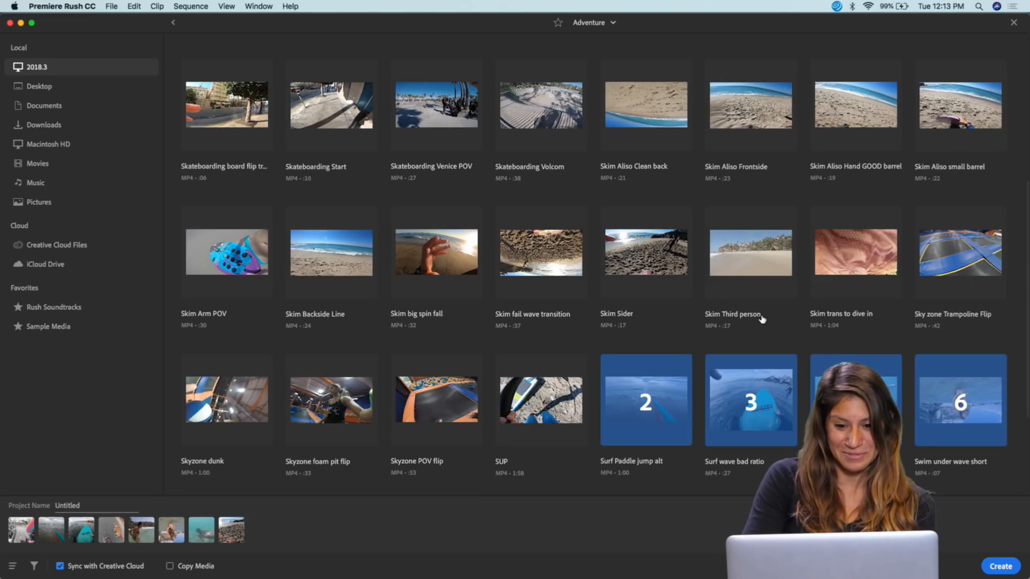
click(551, 128)
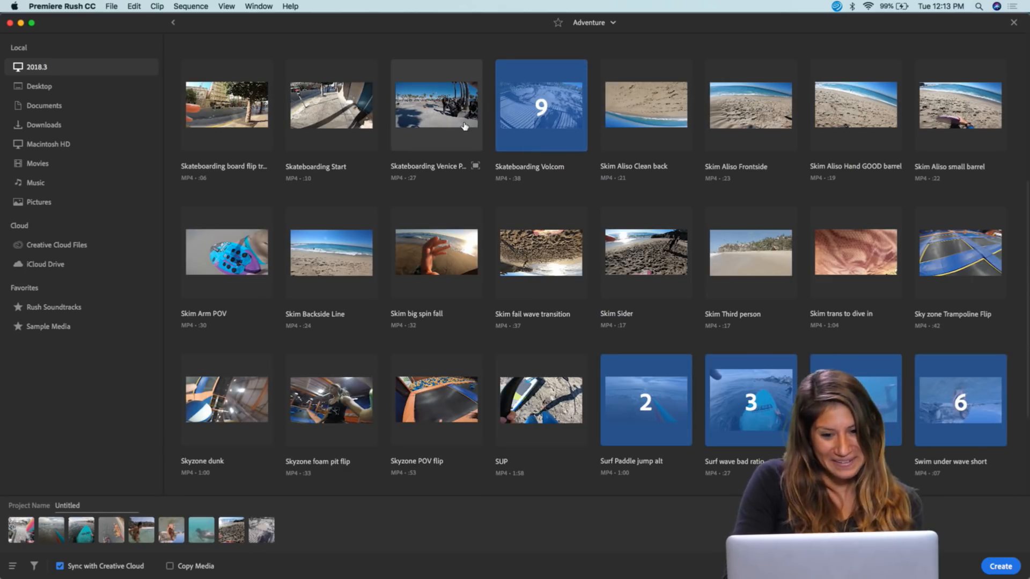
scroll(618, 407, up, 5)
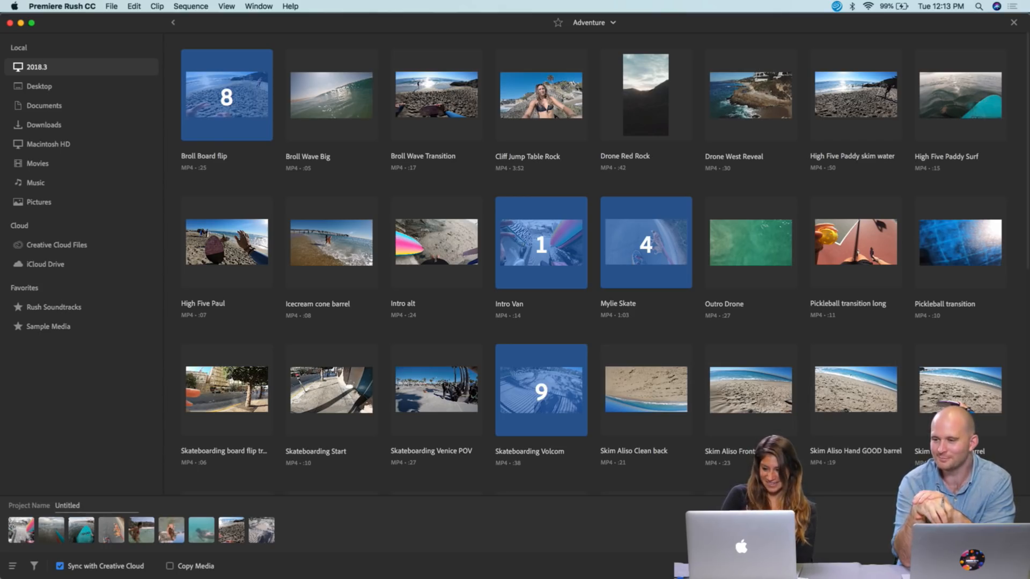
click(1000, 566)
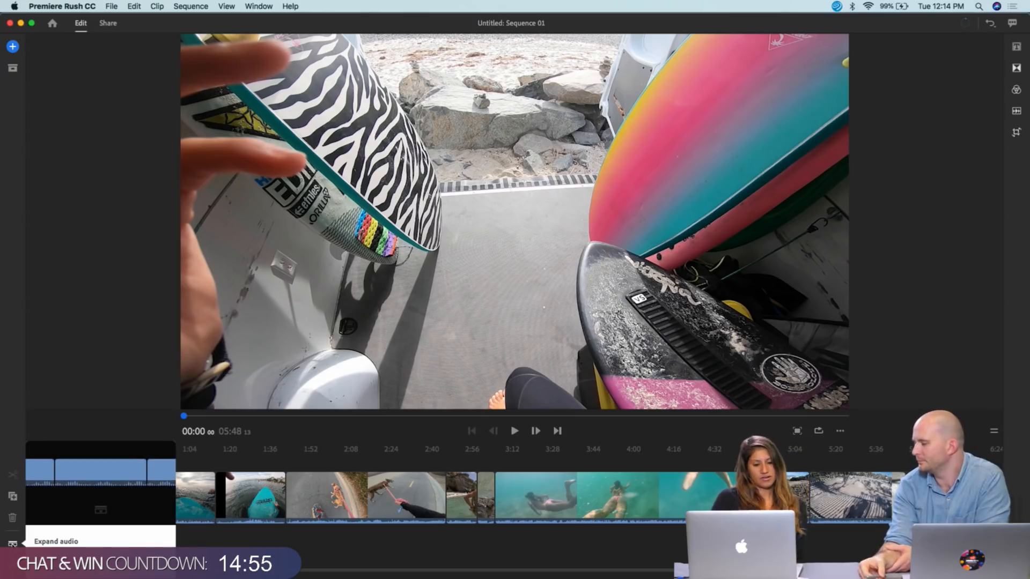
- Expand the audio of the timeline clips and enlarge the timeline area
click(12, 543)
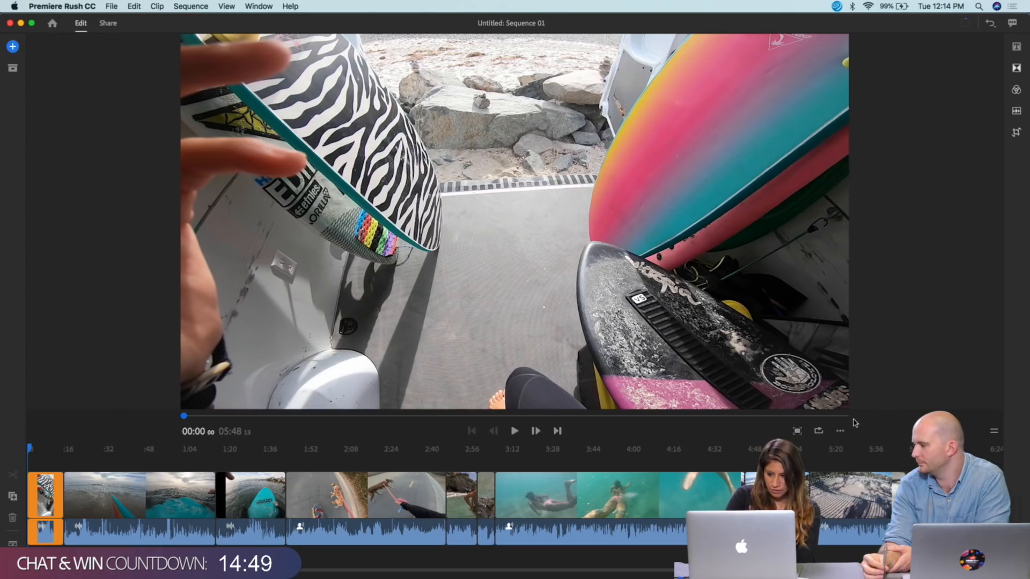
click(994, 433)
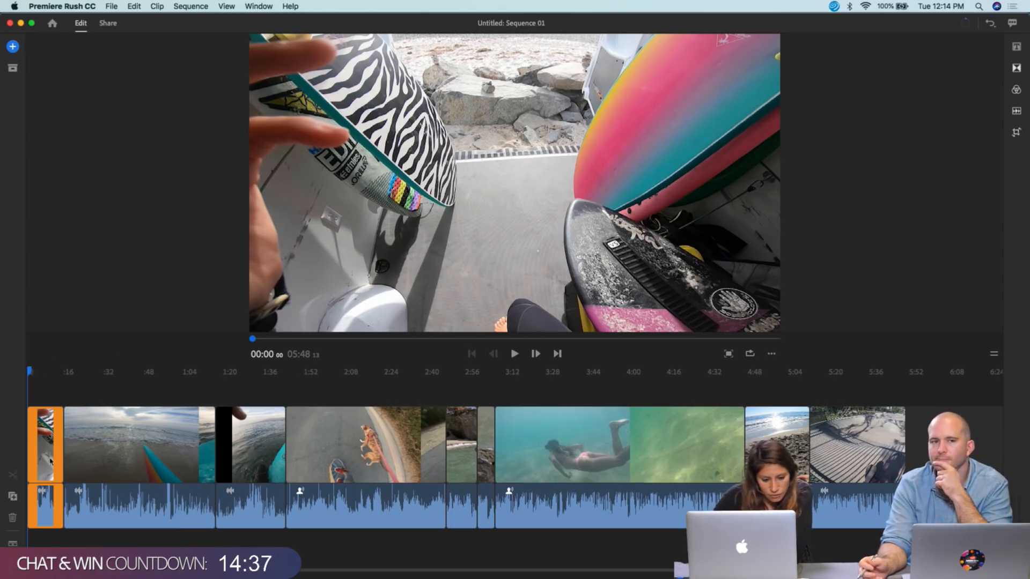
- Trim about 2 seconds off the start of the first clip, Intro Van, and play the sequence from the beginning
click(47, 507)
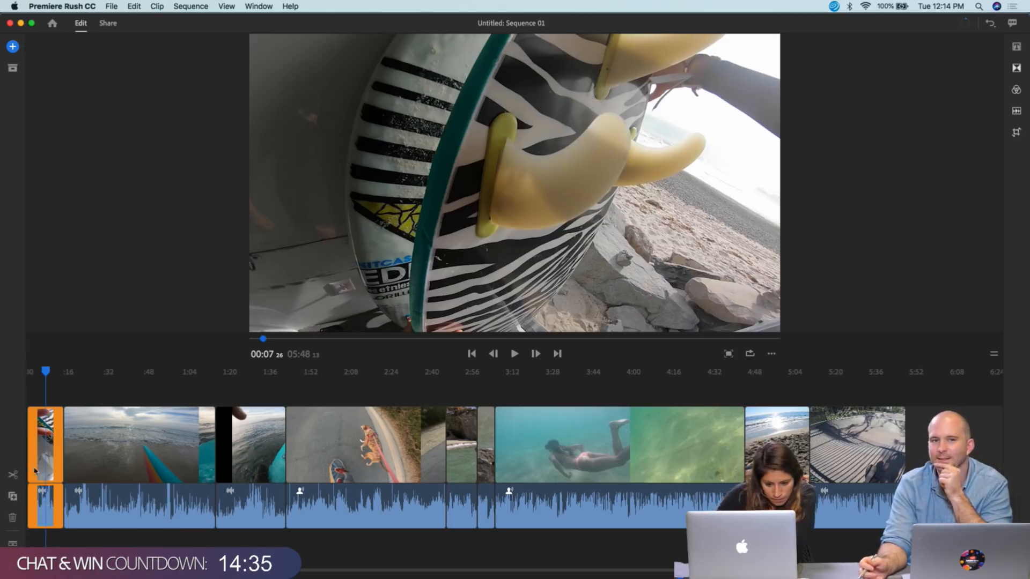
drag(46, 372, 30, 372)
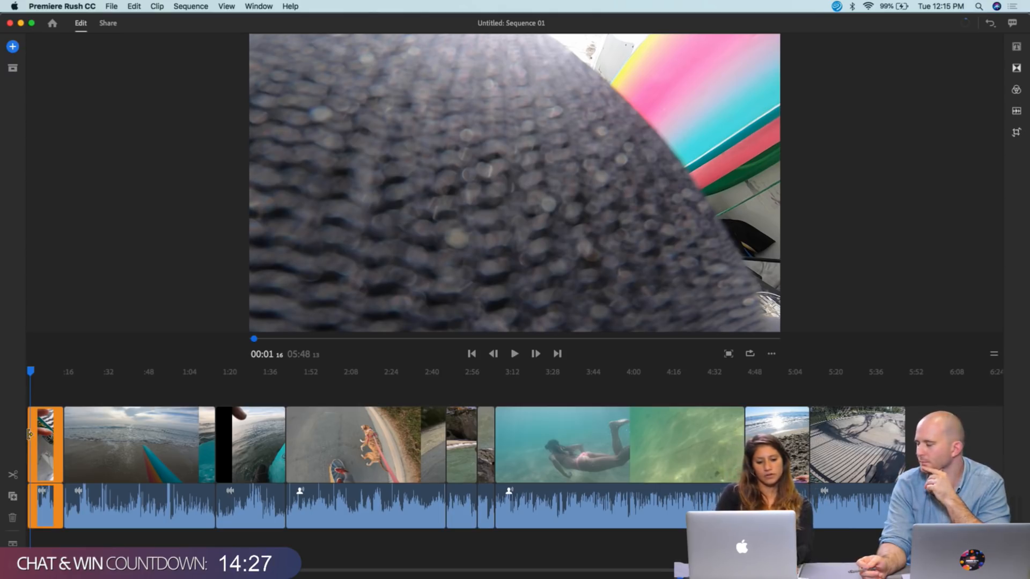
key(=)
drag(29, 434, 58, 439)
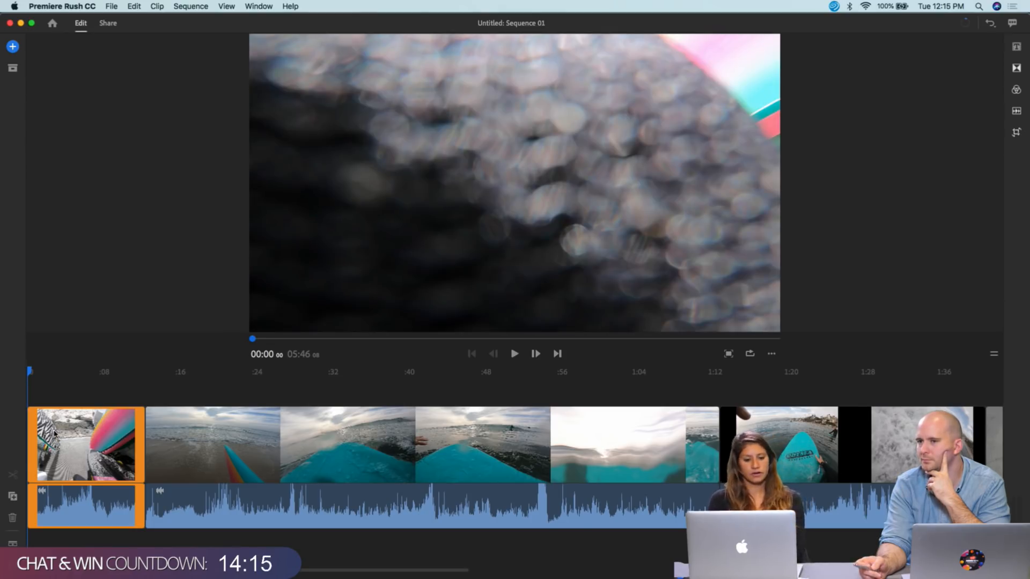
key(space)
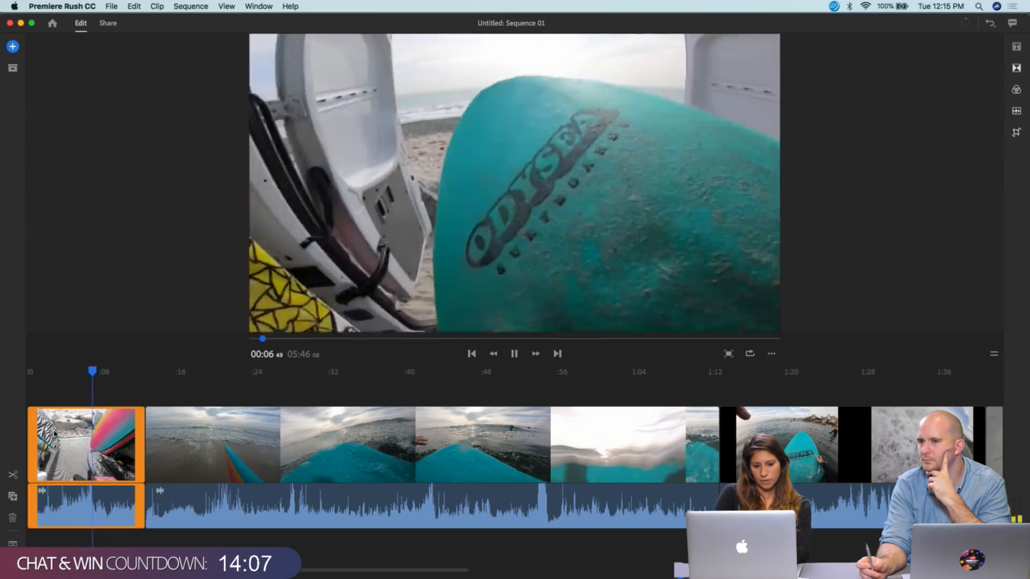
- Replay the first clip from about 3 seconds and trim its end so the clip stops at about 7 seconds
key(space)
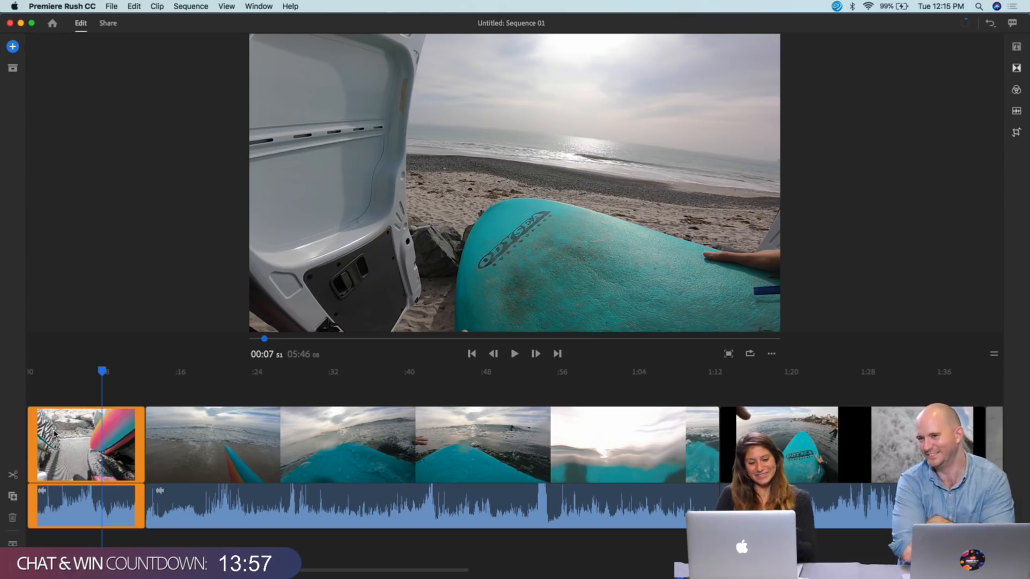
drag(102, 372, 67, 374)
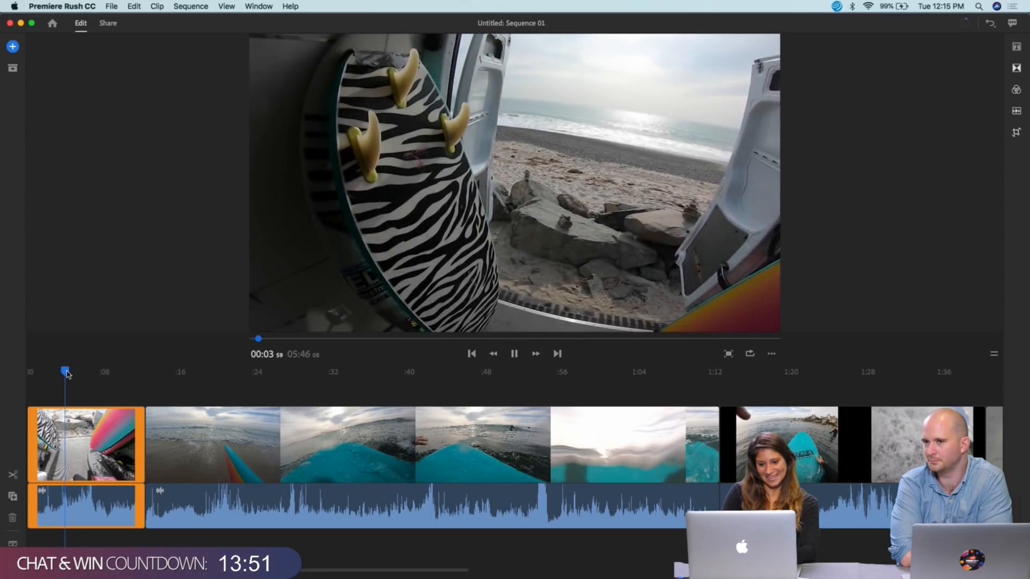
key(space)
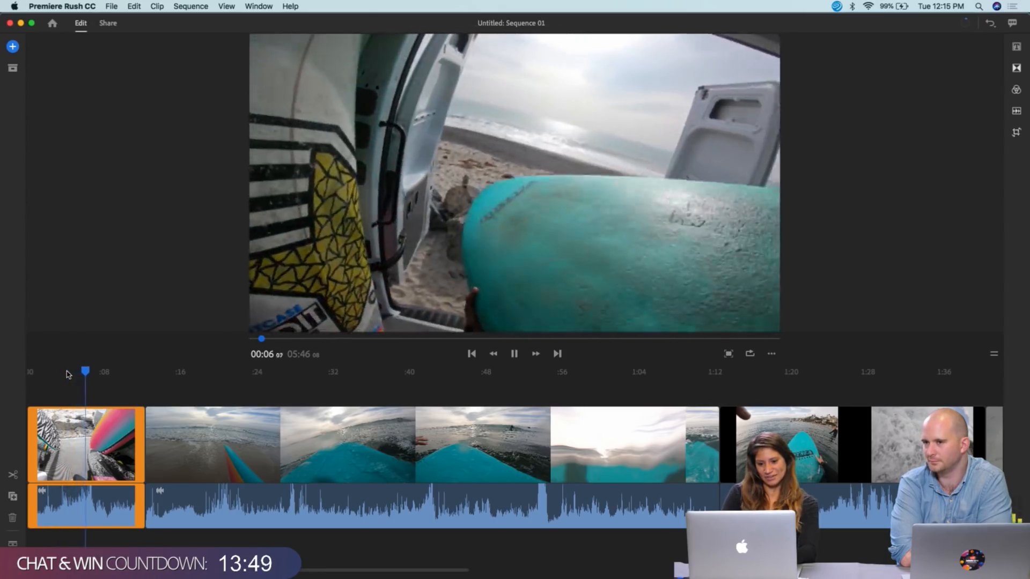
key(space)
drag(140, 420, 91, 422)
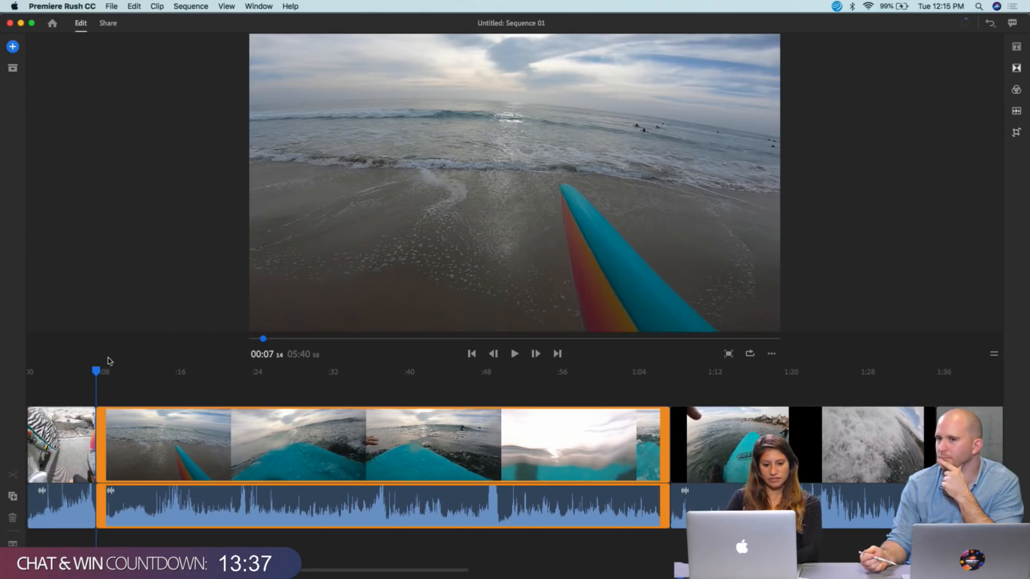
- Play the second clip and trim about 8 seconds off its start, cutting the beach approach before the surfboard enters the water
mouse_move(100, 371)
mouse_down()
mouse_move(250, 378)
mouse_move(110, 373)
mouse_up()
key(space)
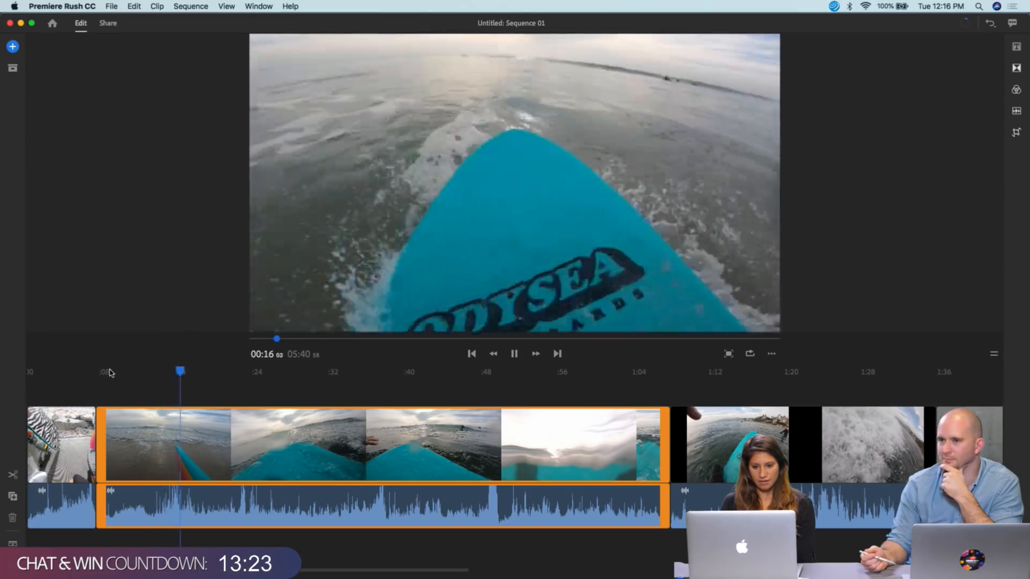
key(space)
drag(103, 432, 179, 447)
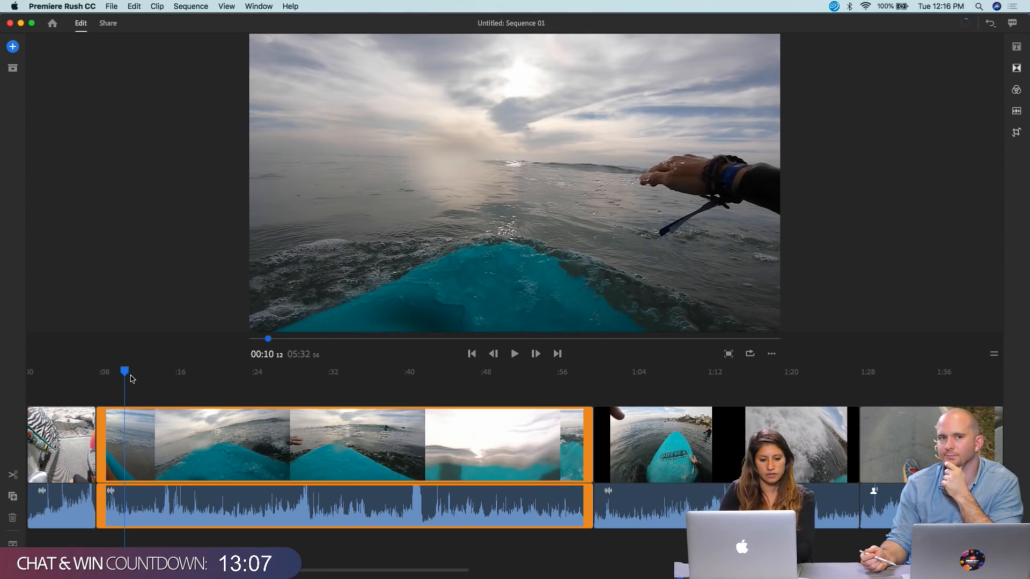
- Try to enlarge and reposition the second clip's picture to match the surfboard across the cut, and undo the changes
drag(126, 374, 97, 375)
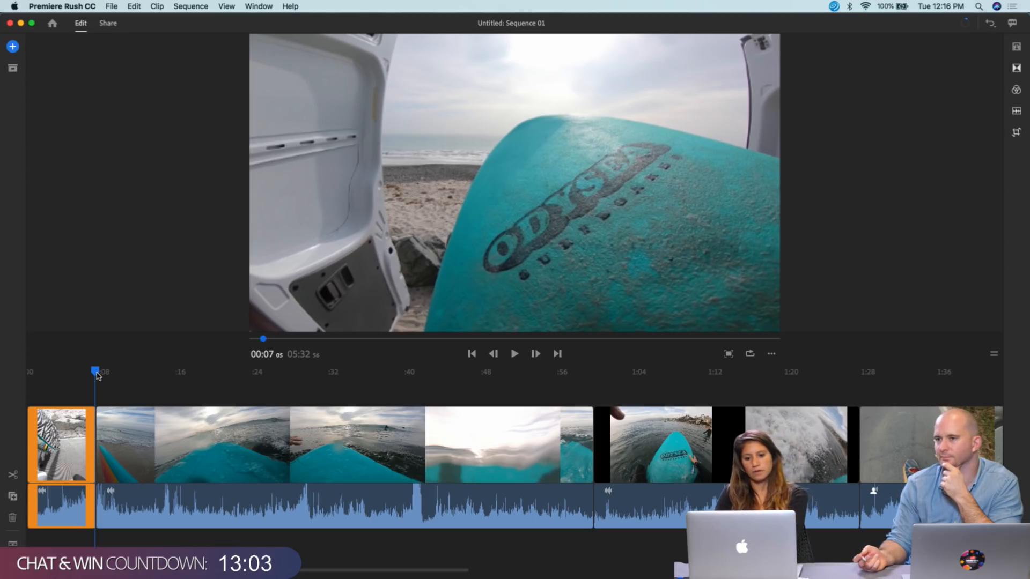
drag(97, 376, 100, 377)
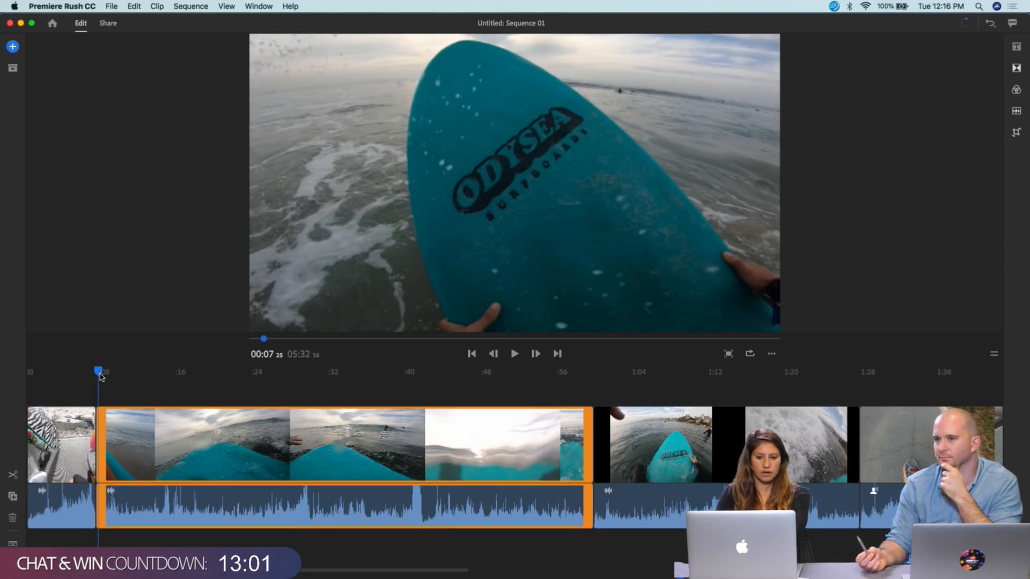
click(138, 430)
click(392, 185)
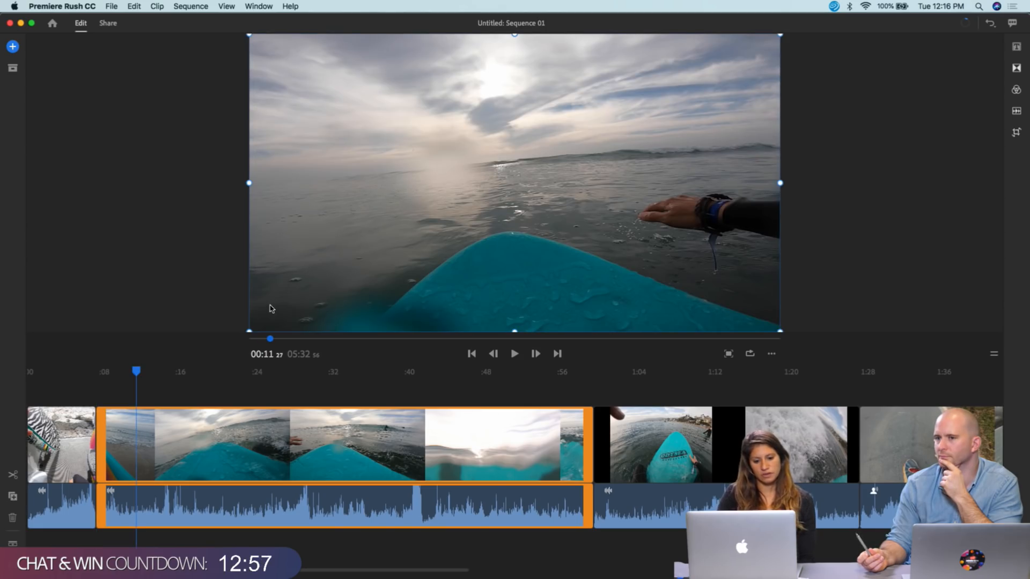
drag(139, 370, 106, 368)
mouse_move(290, 289)
mouse_down()
mouse_move(331, 268)
mouse_move(285, 292)
mouse_move(293, 285)
mouse_up()
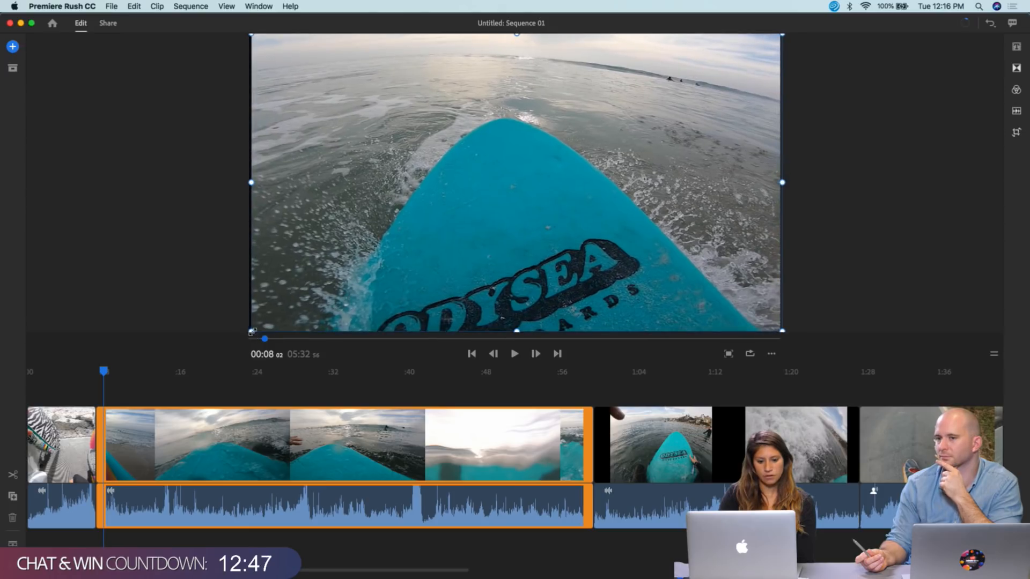
drag(250, 332, 236, 351)
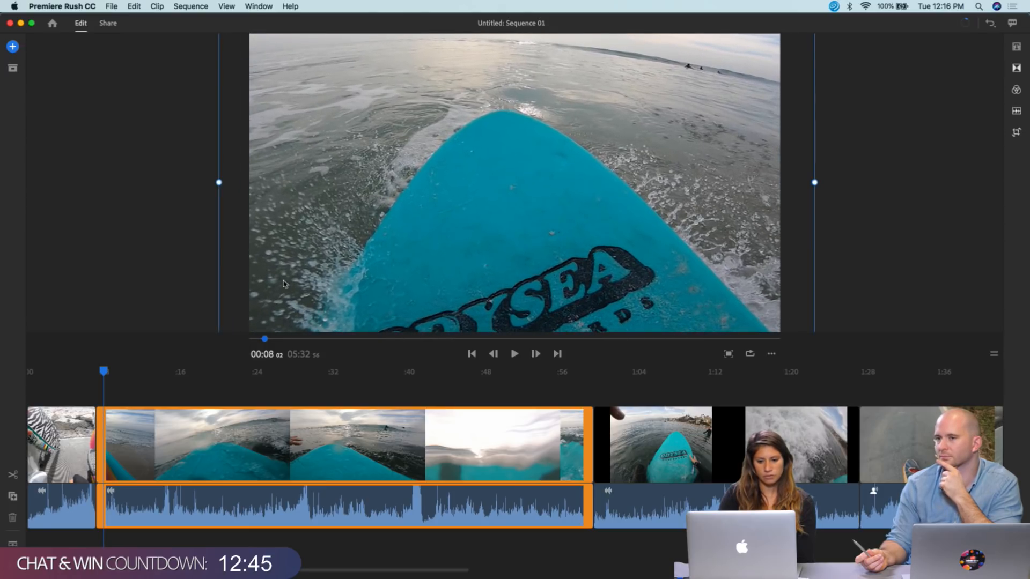
drag(444, 182, 436, 190)
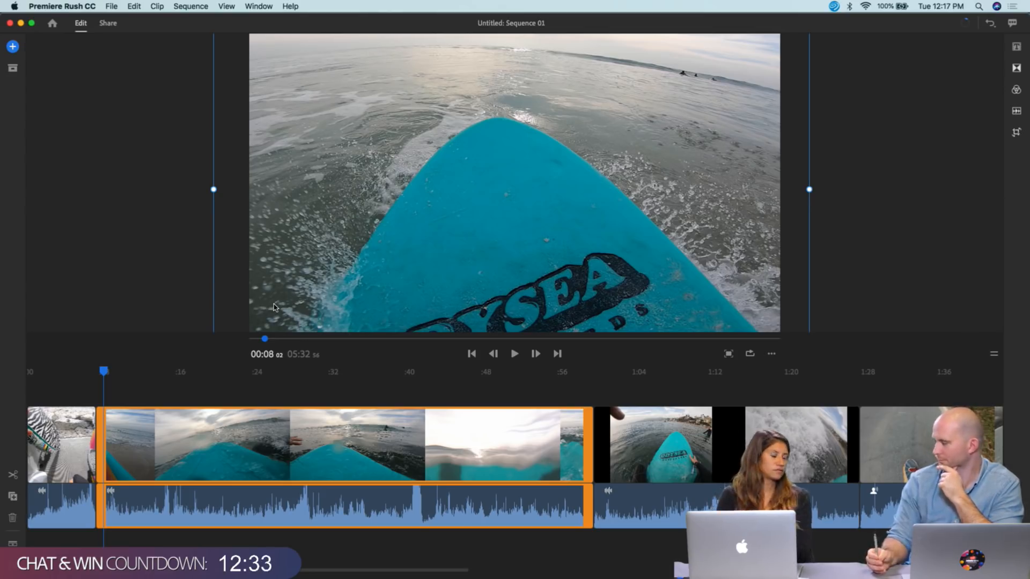
key(super+z)
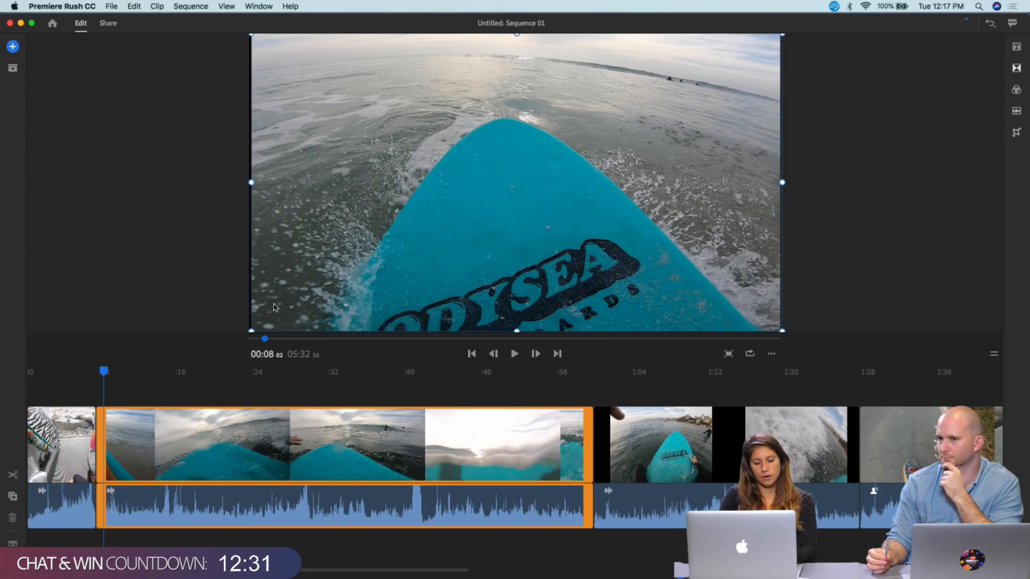
- Review the cut between the first and second clips and trim about 8 frames off the second clip's start
drag(104, 374, 81, 368)
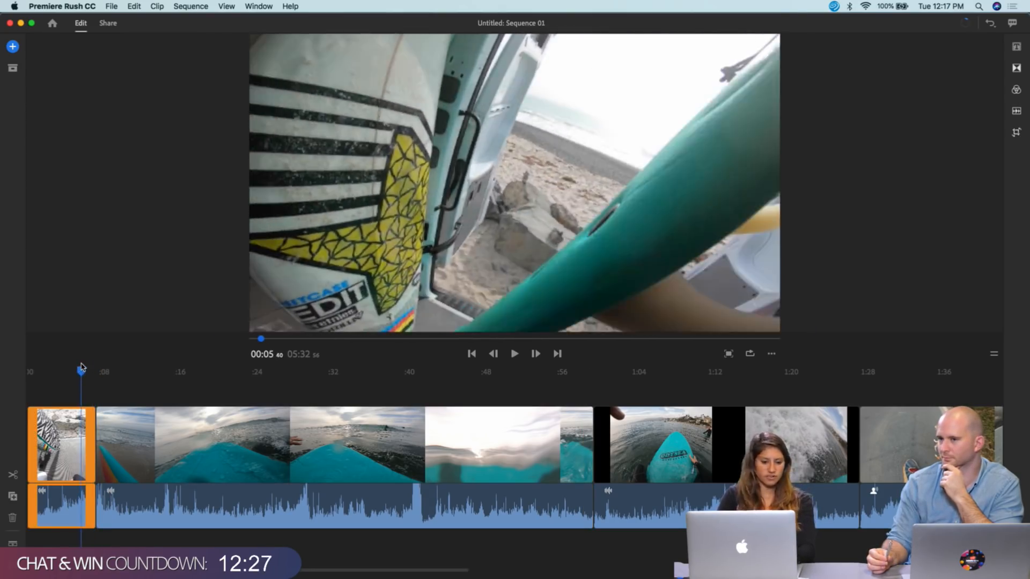
key(space)
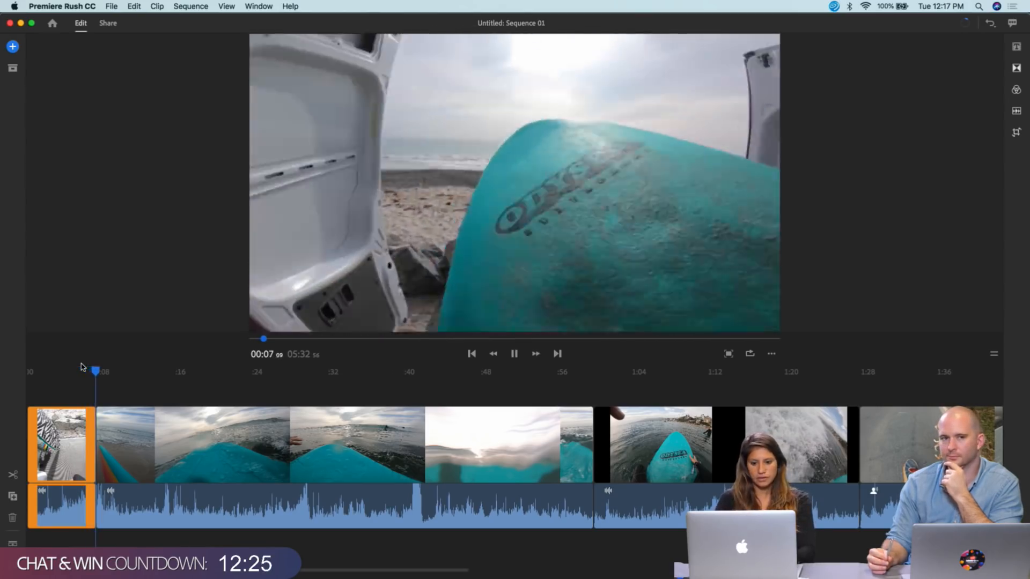
key(space)
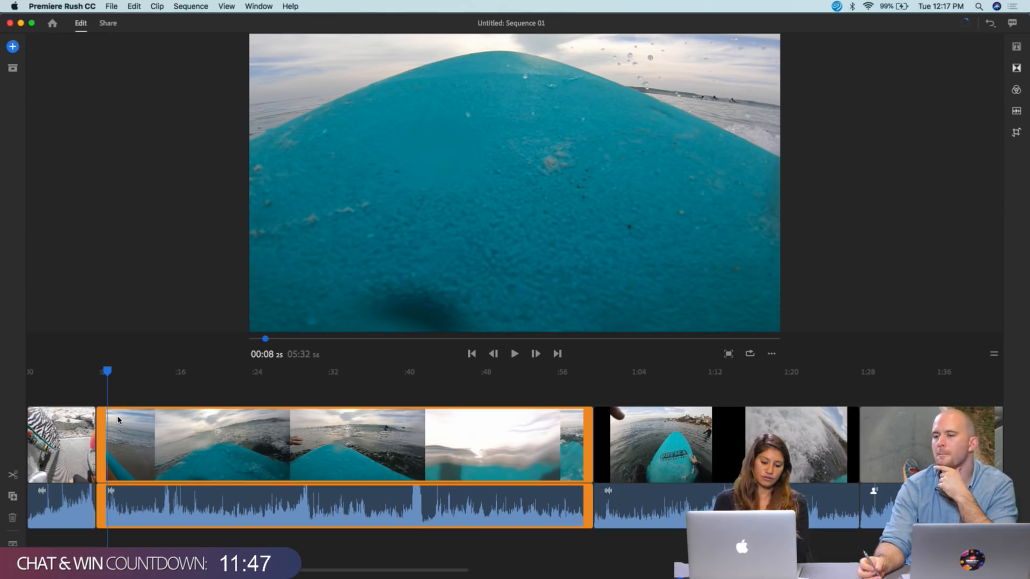
drag(108, 371, 92, 371)
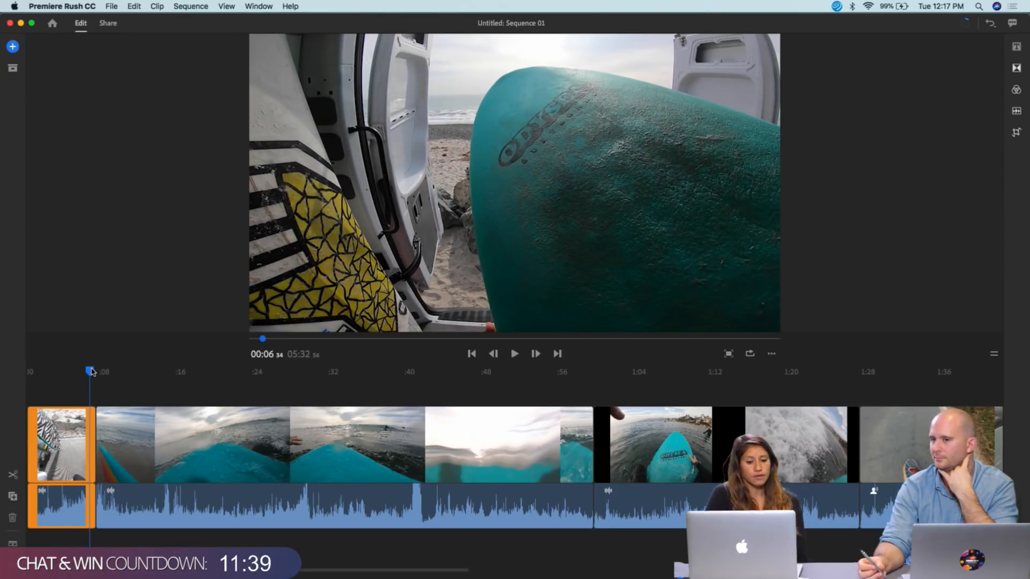
drag(92, 371, 100, 373)
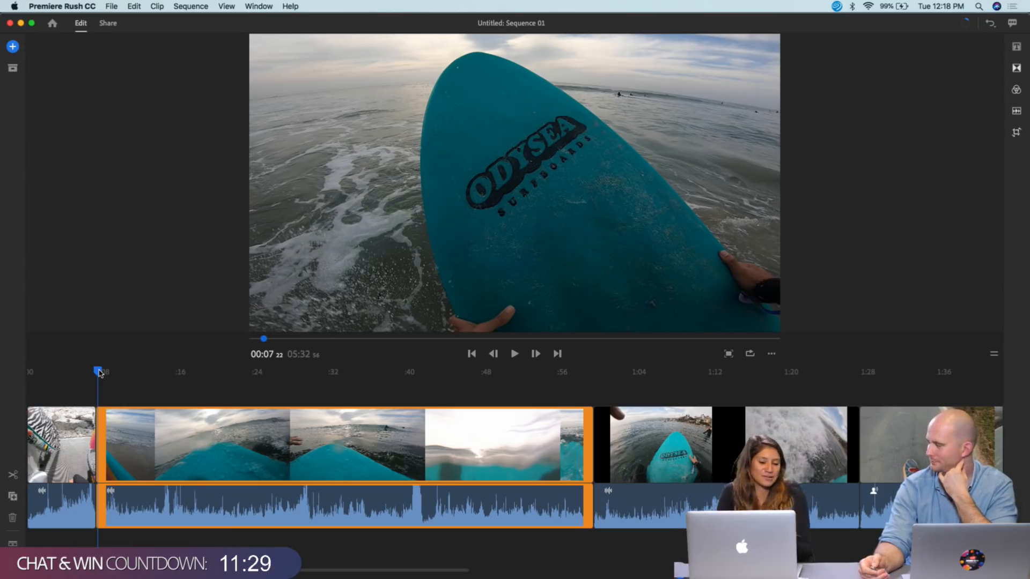
drag(101, 426, 102, 427)
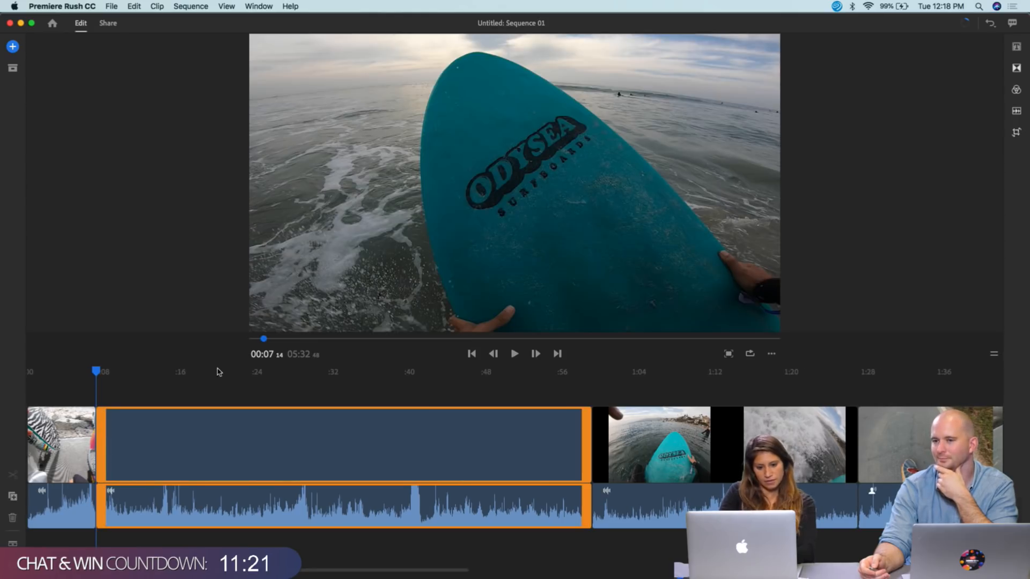
- Play across the first cut and trim about 44 seconds off the second clip's end
click(587, 436)
click(74, 387)
key(space)
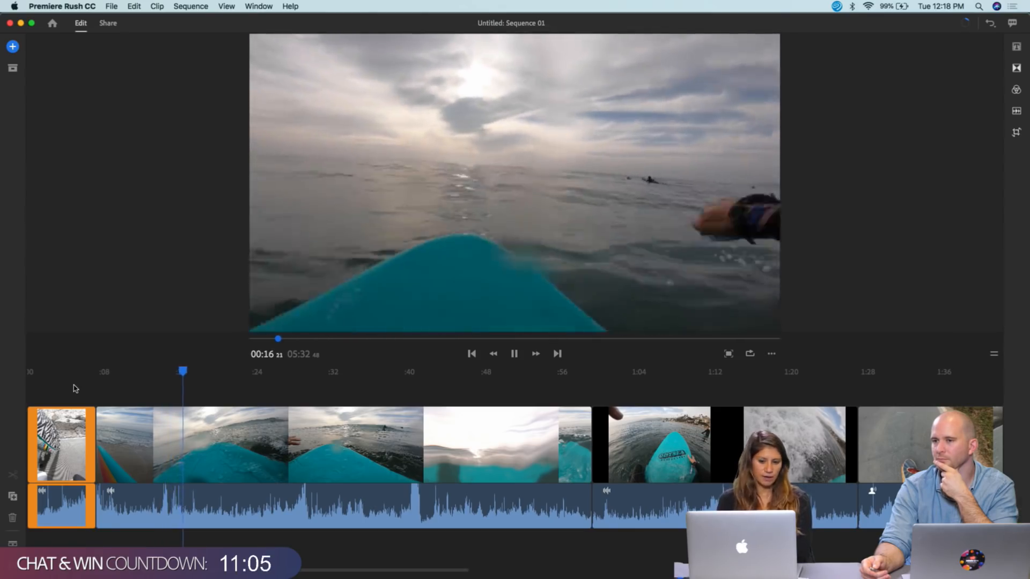
key(space)
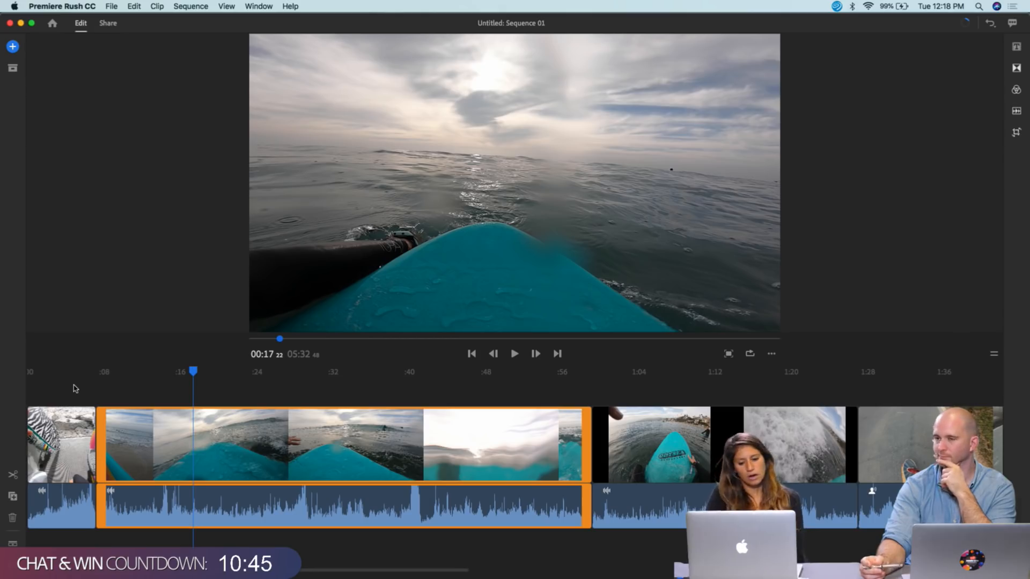
drag(582, 426, 160, 432)
- Split the second clip at 00:10 51, and trim about 2.5 seconds off the later piece's start and one frame off its end
drag(173, 377, 133, 381)
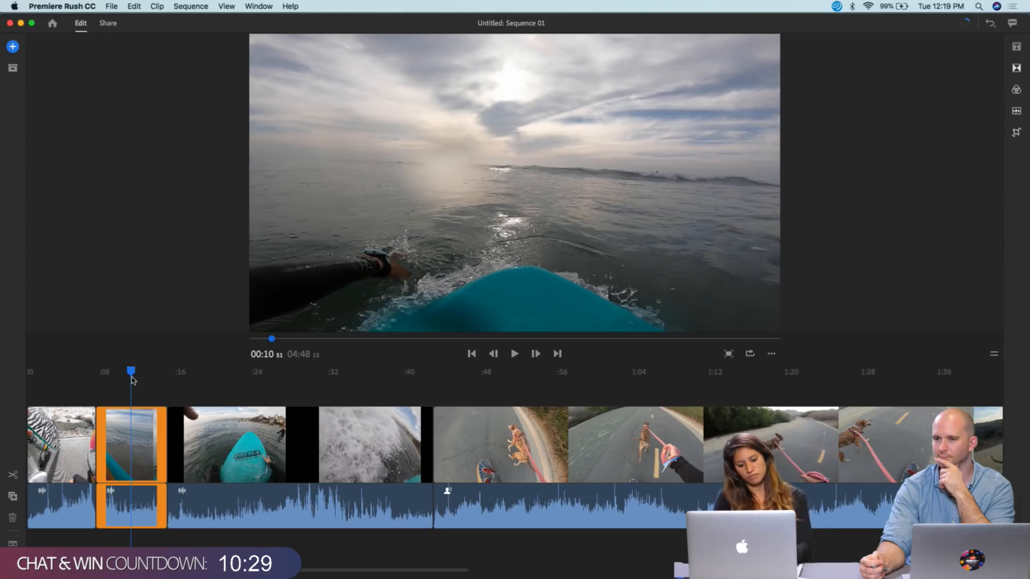
key(s)
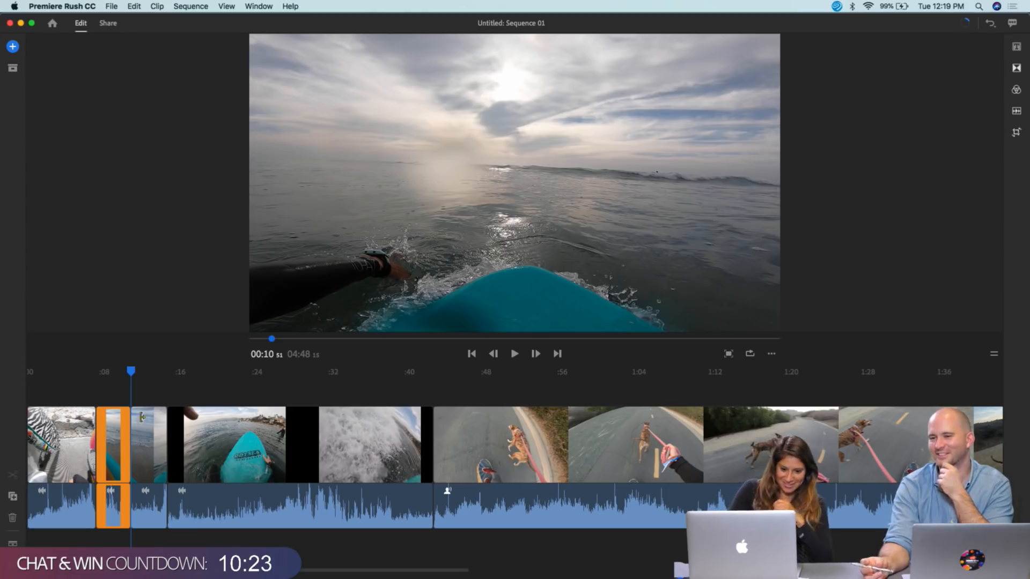
drag(135, 430, 161, 442)
scroll(122, 442, up, 5)
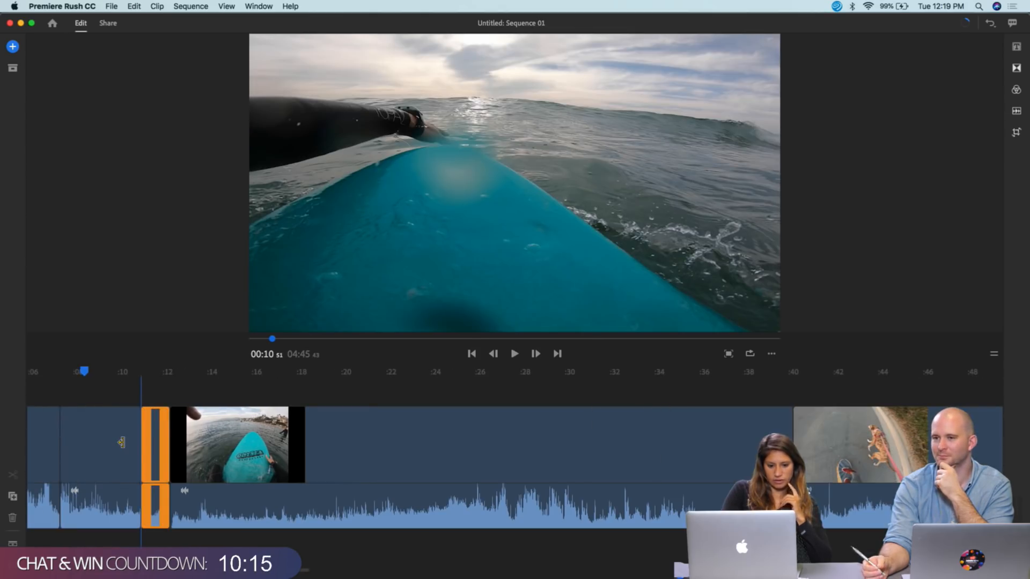
scroll(122, 442, up, 3)
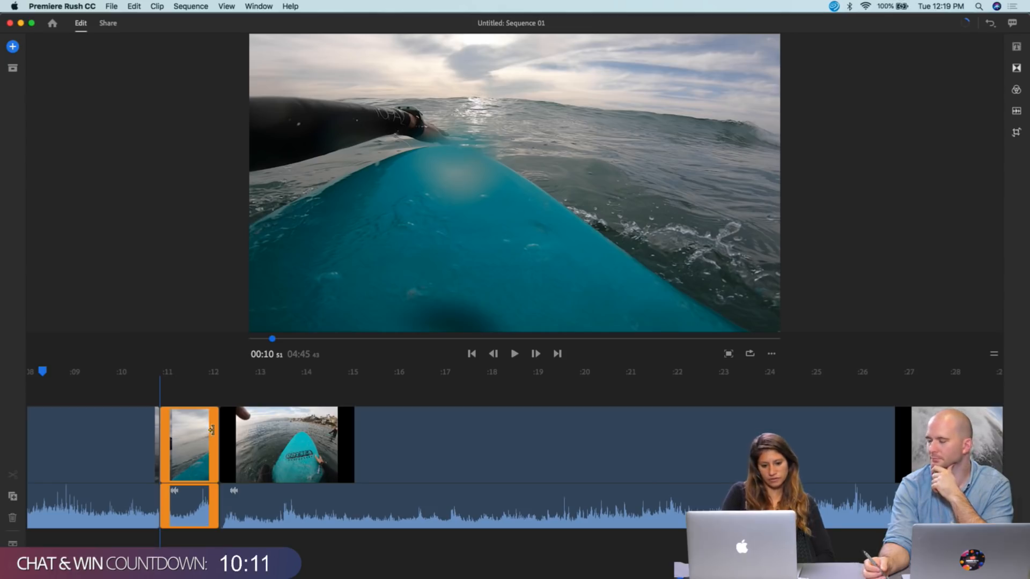
drag(212, 430, 211, 430)
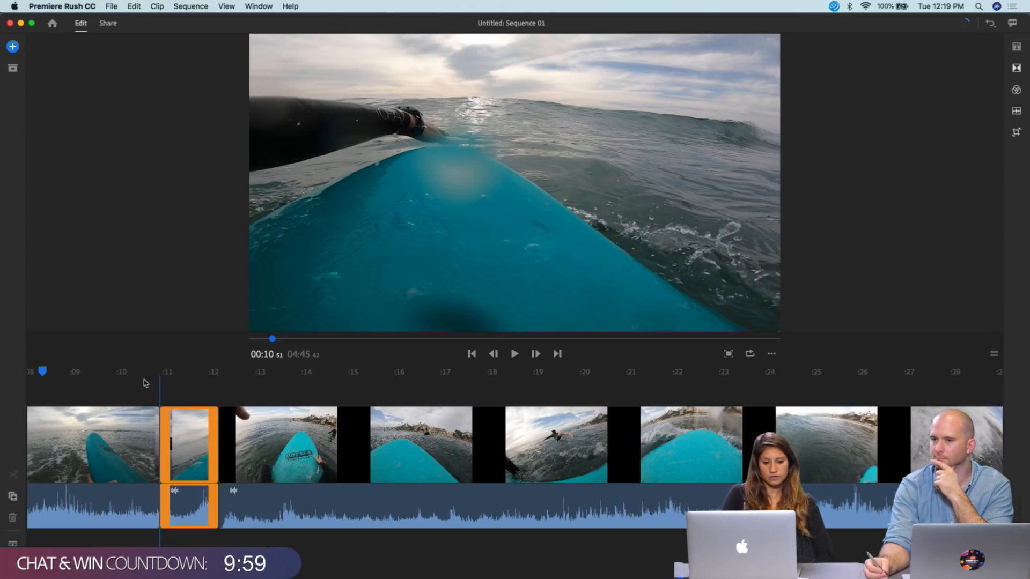
- Trim about 1.3 seconds off the end of the second clip's earlier piece and play the edit from about 1 second
scroll(135, 392, down, 3)
scroll(136, 392, down, 3)
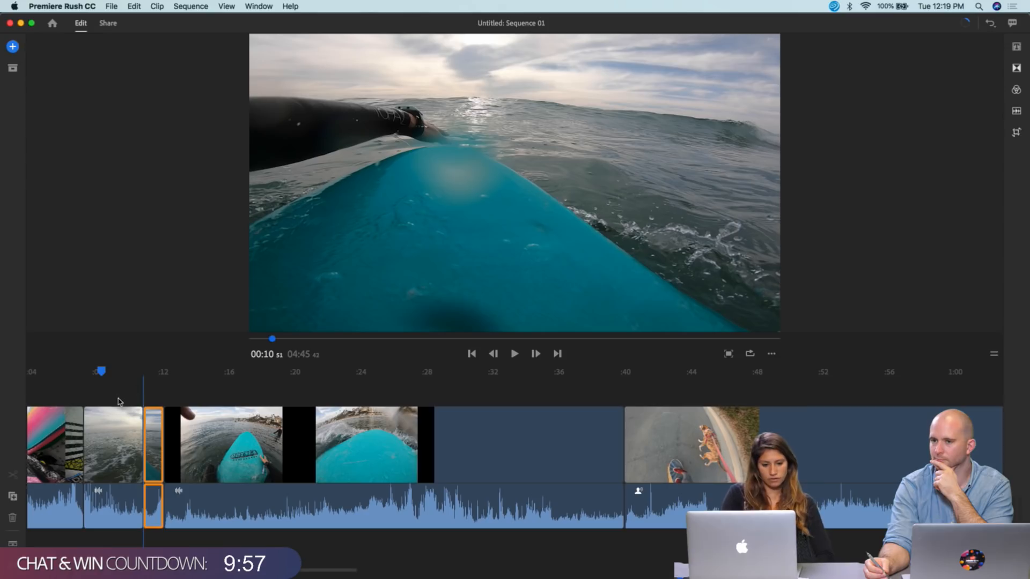
drag(141, 419, 116, 421)
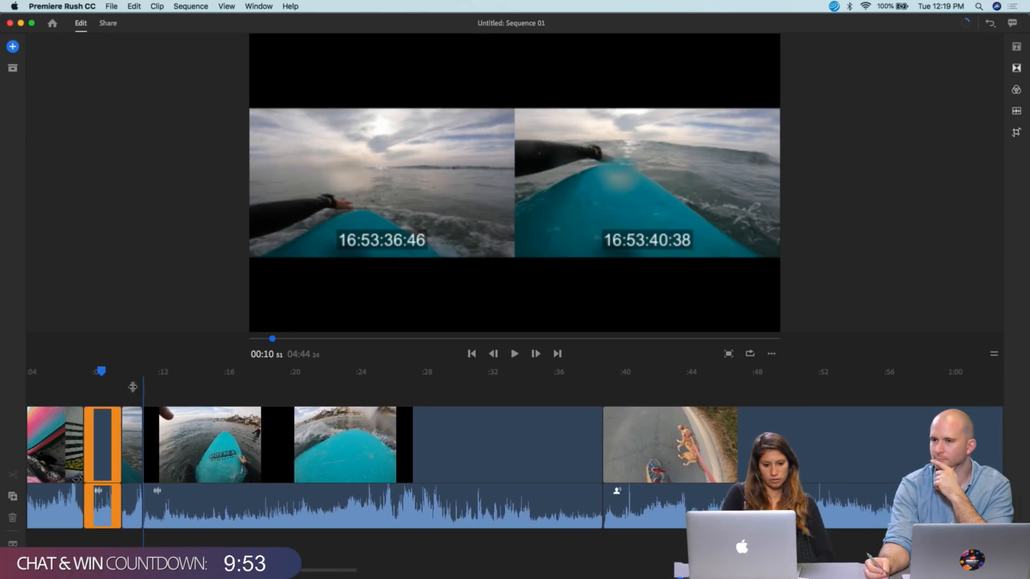
click(44, 393)
key(space)
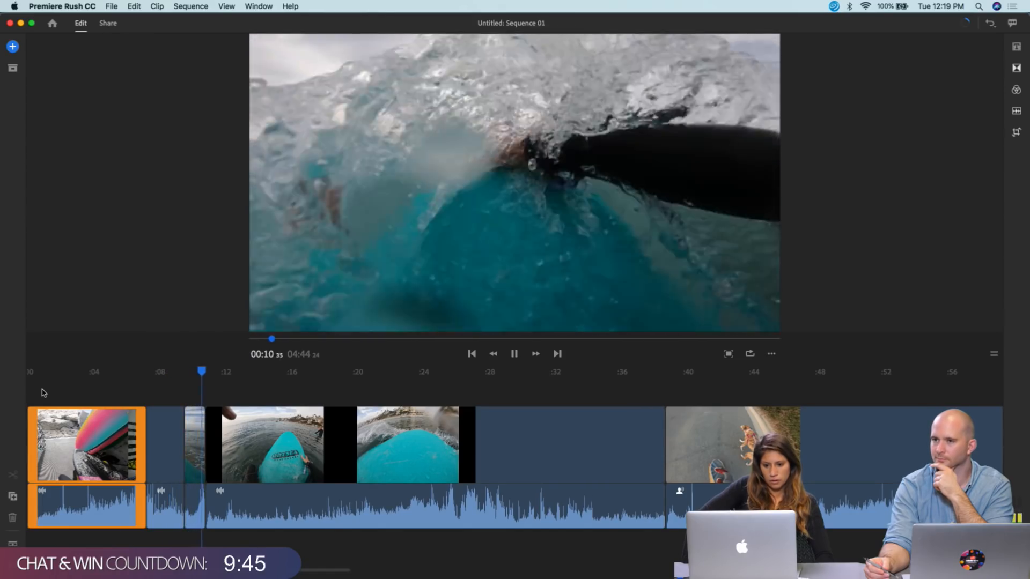
key(space)
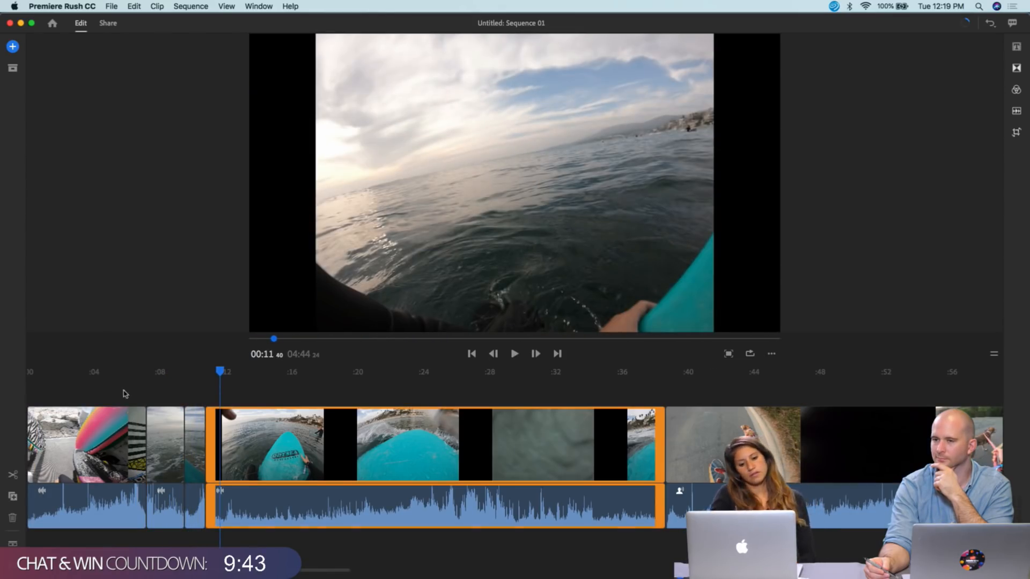
- Scrub through the third clip and trim about 9.8 seconds off its start so it begins at the wave splash over the surfboard
drag(220, 371, 300, 384)
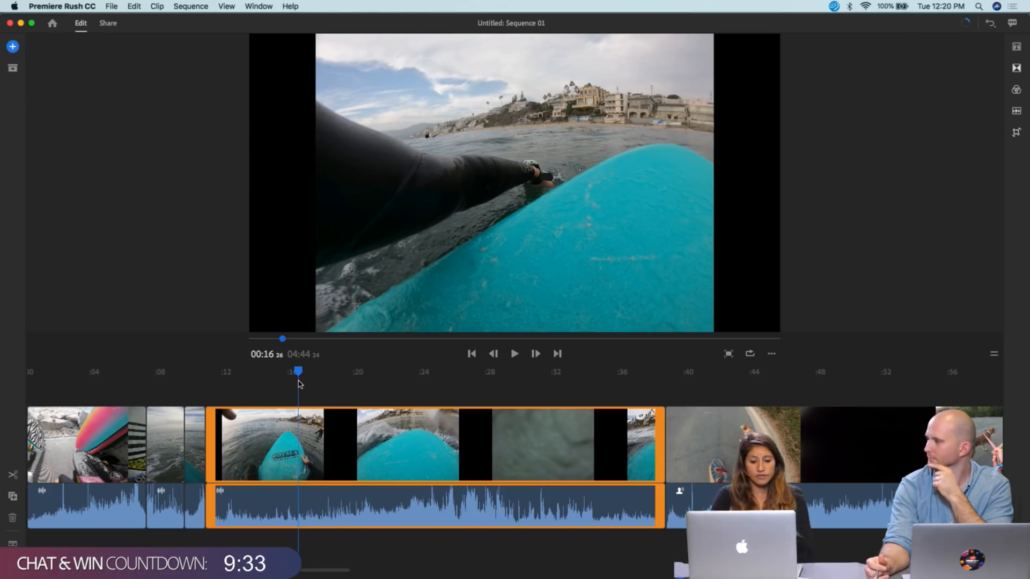
drag(302, 370, 377, 376)
drag(232, 382, 228, 386)
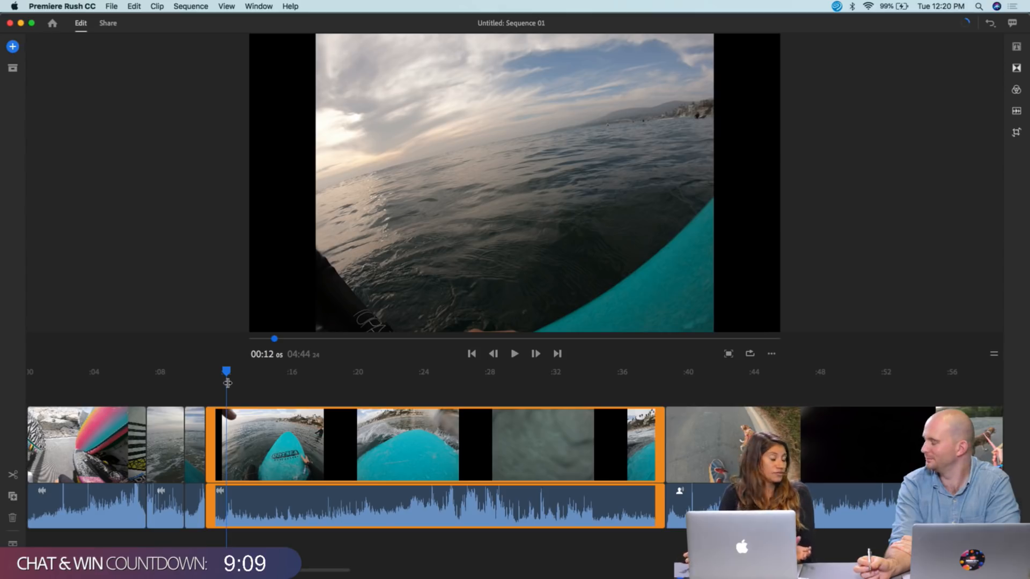
drag(226, 372, 197, 372)
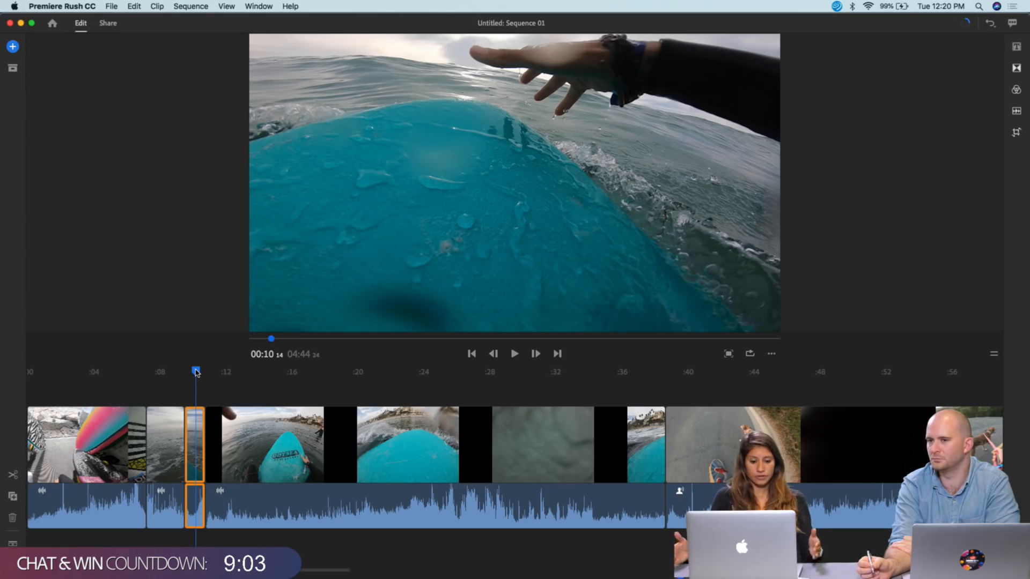
drag(196, 372, 393, 388)
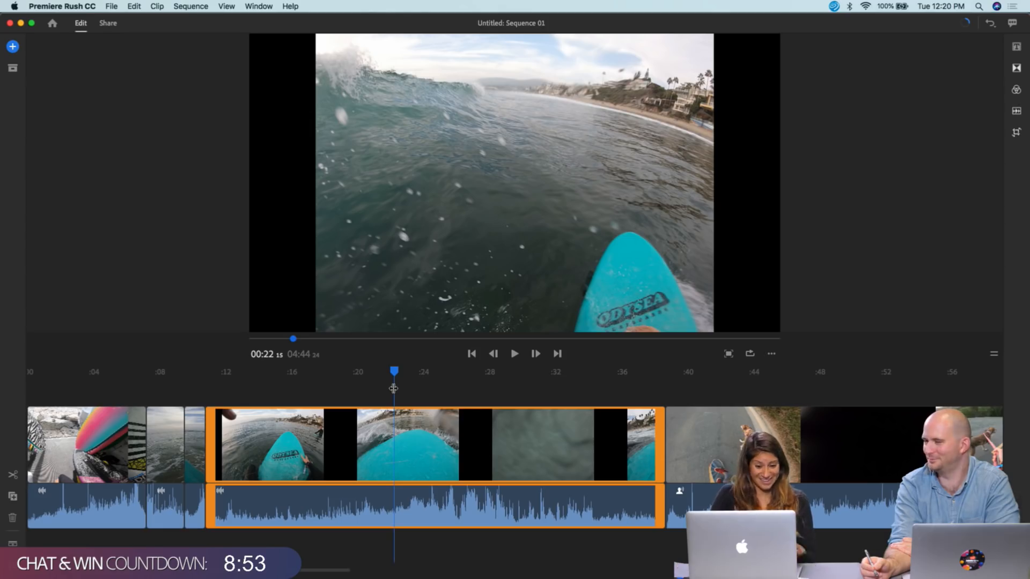
drag(276, 380, 366, 407)
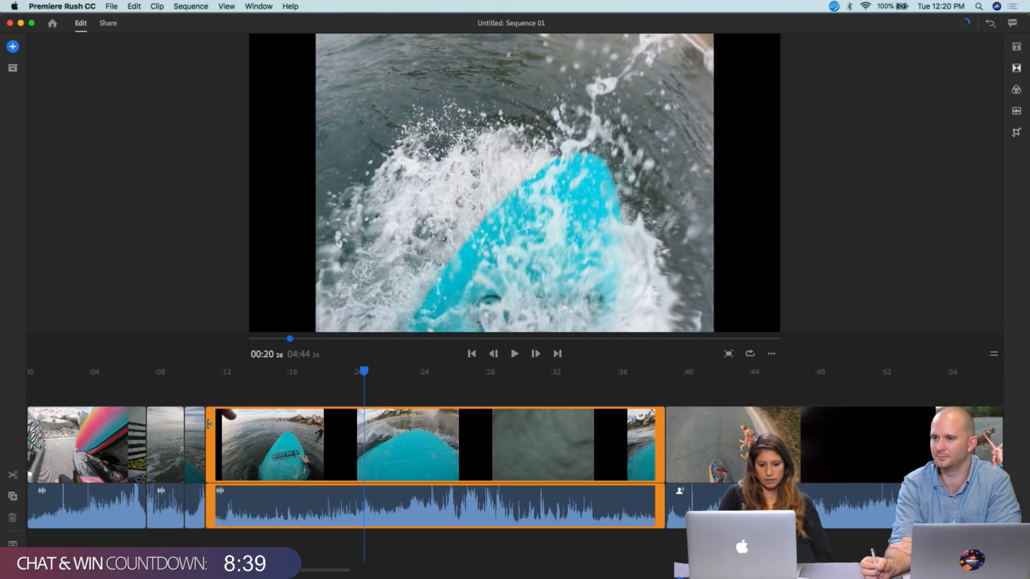
drag(209, 424, 366, 429)
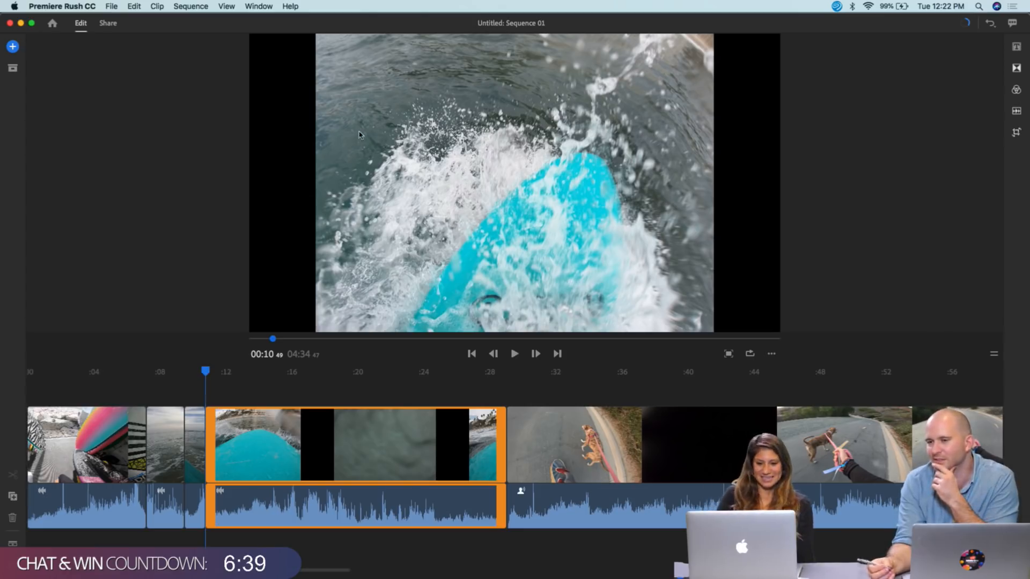
- Select the third clip in the preview and open its transform settings with the advanced crop and appearance options
click(450, 230)
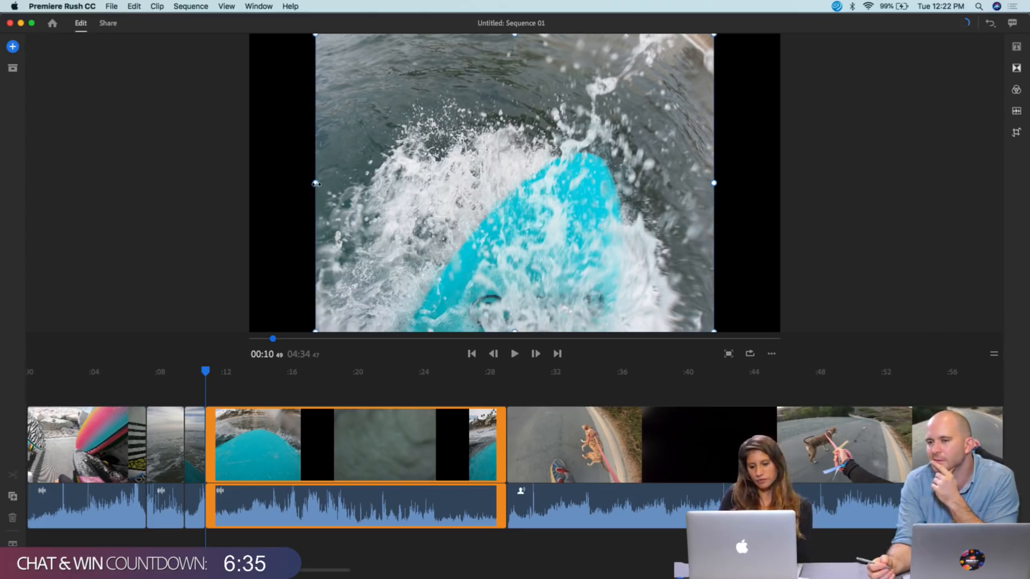
click(1017, 133)
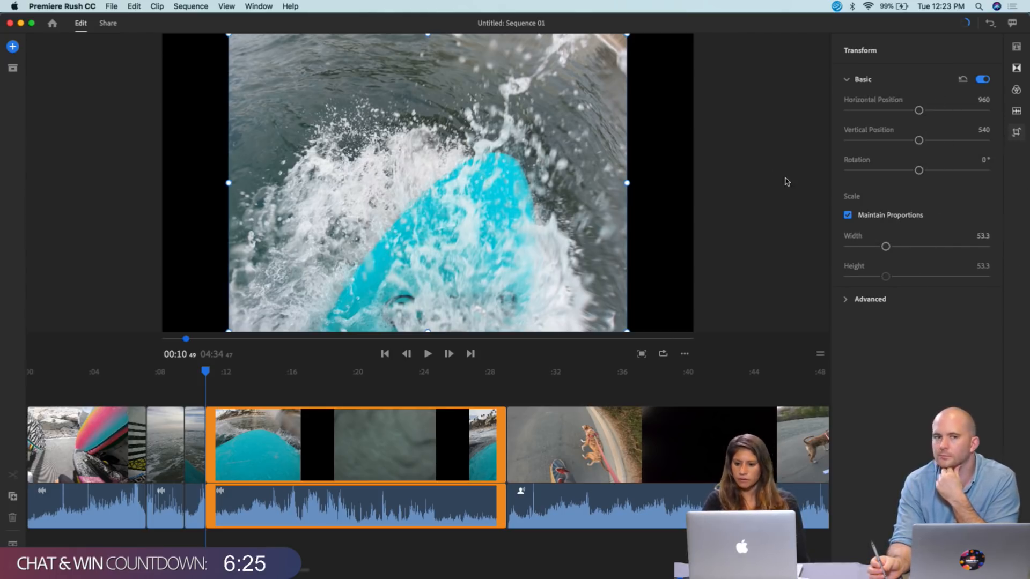
click(847, 301)
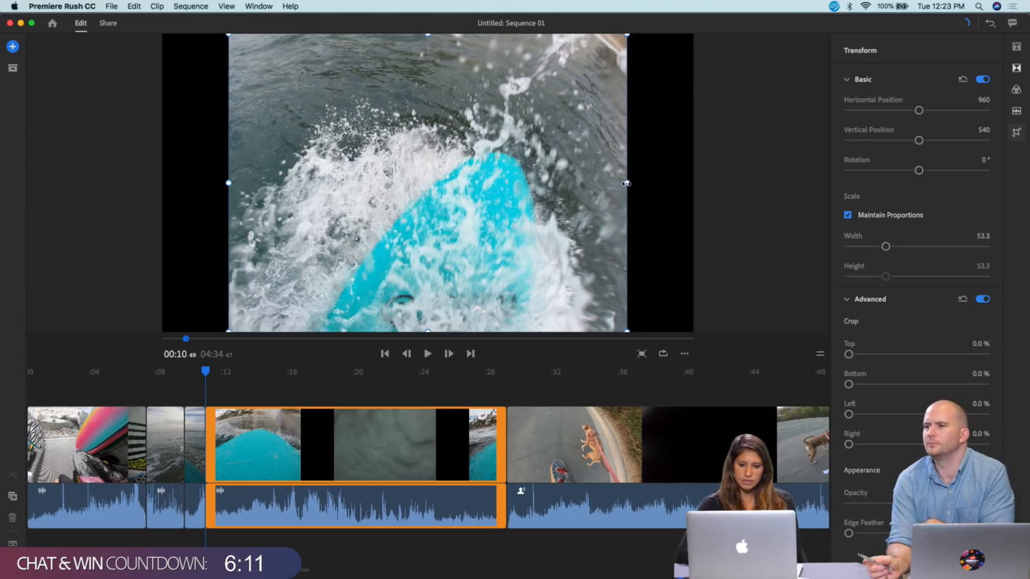
- Try enlarging the third clip proportionally to a scale of 71.6, play it, and undo the scaling
drag(627, 184, 695, 195)
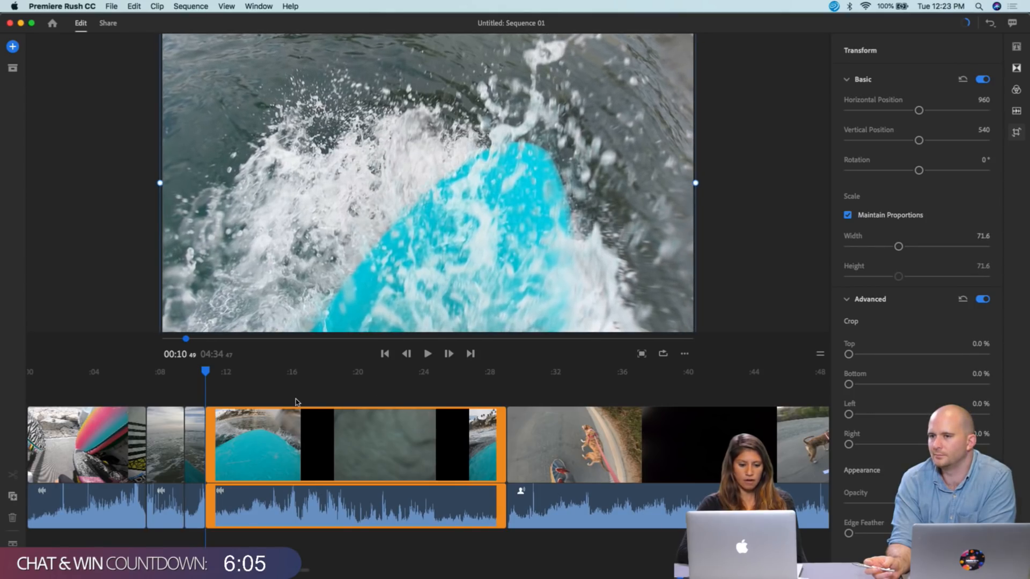
key(space)
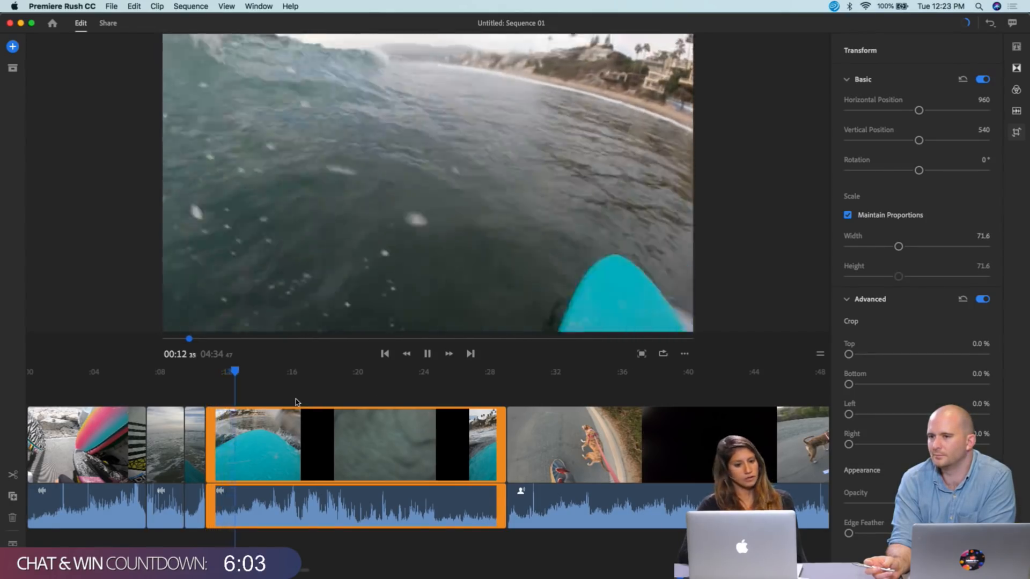
key(space)
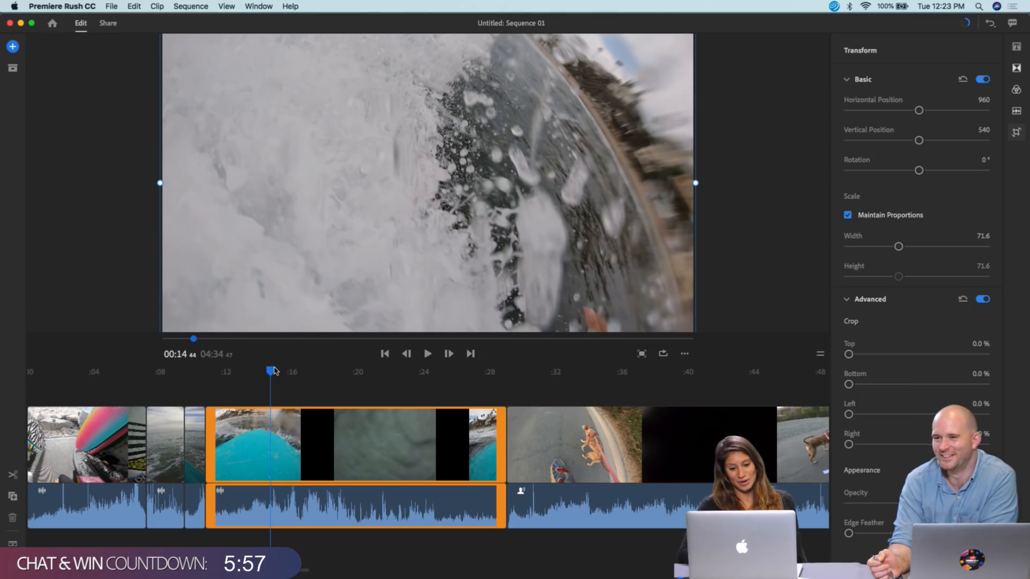
drag(270, 370, 210, 380)
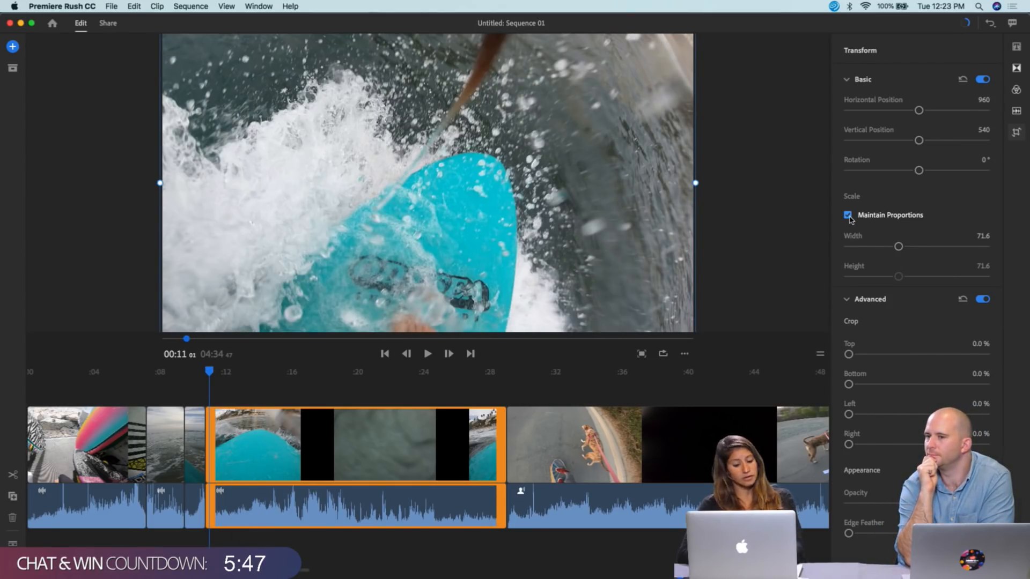
key(super+z)
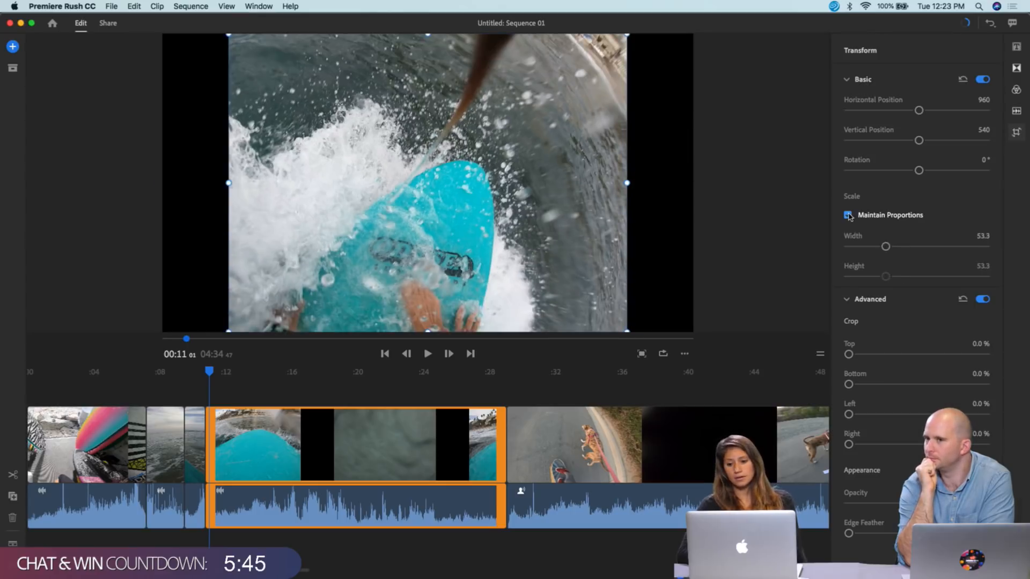
- Turn off Maintain Proportions and stretch the third clip to width 71.2 and height 56.1 to fill the frame
click(848, 215)
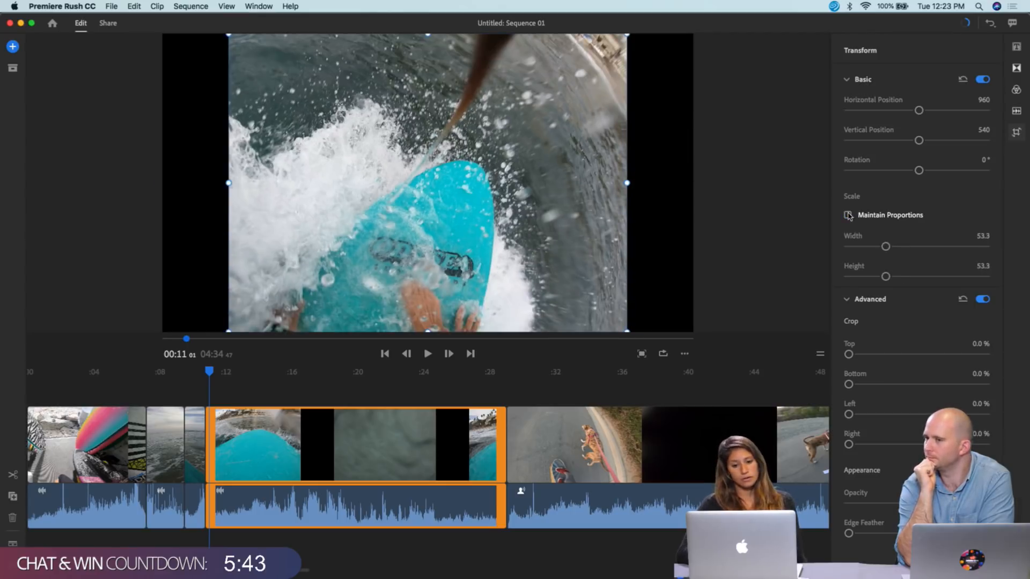
drag(627, 186, 696, 185)
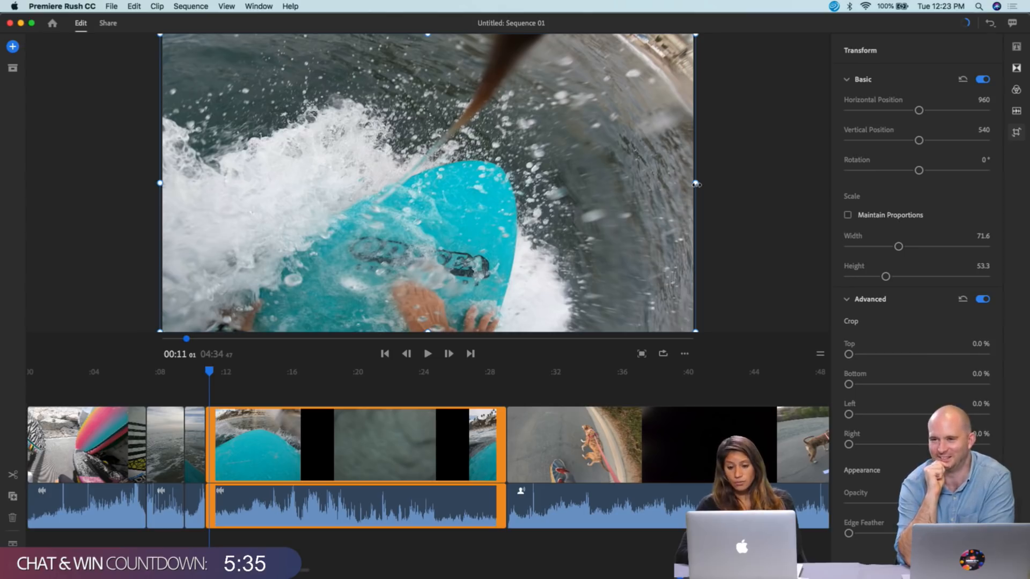
drag(696, 184, 677, 183)
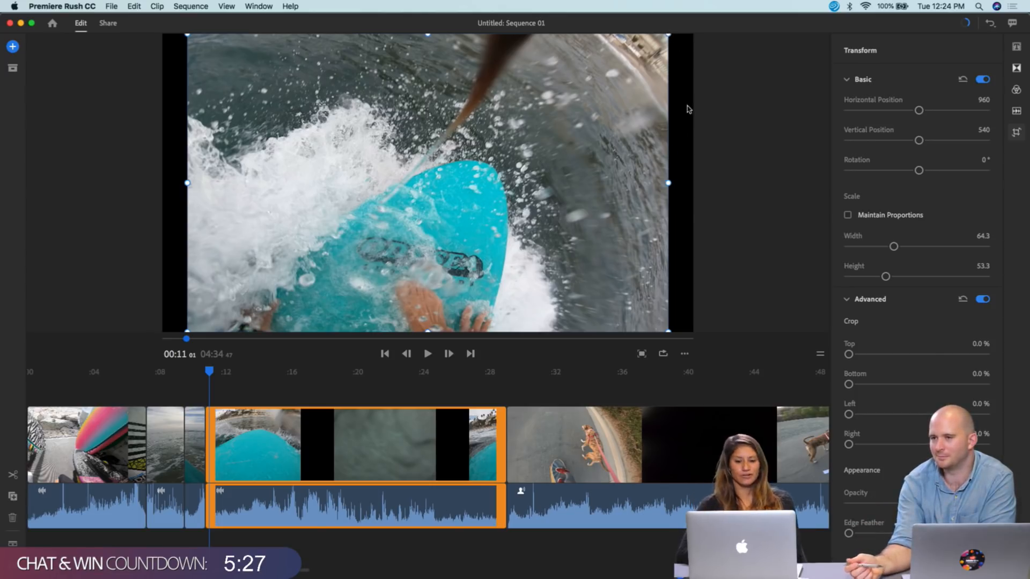
drag(668, 183, 675, 183)
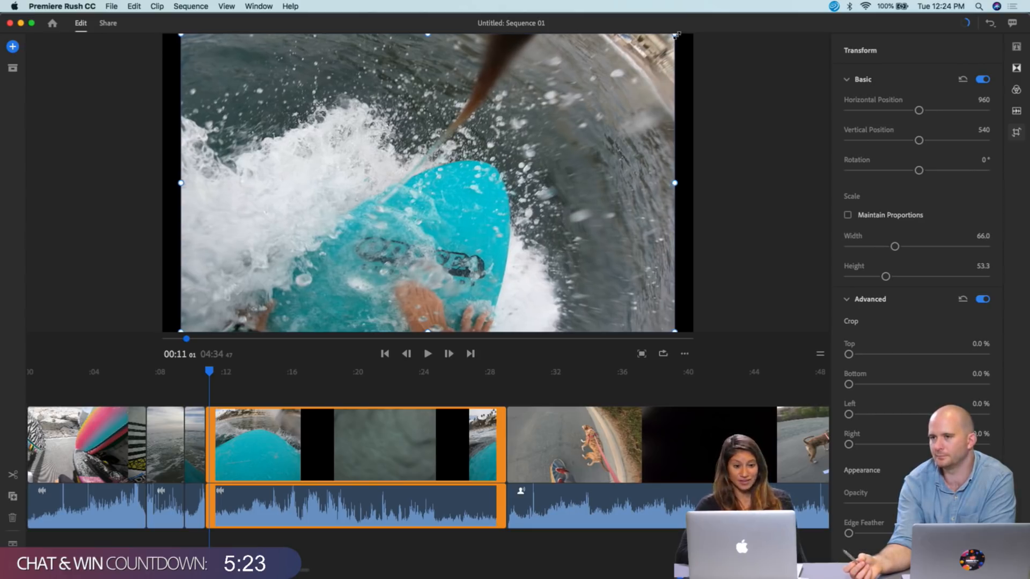
drag(675, 34, 694, 29)
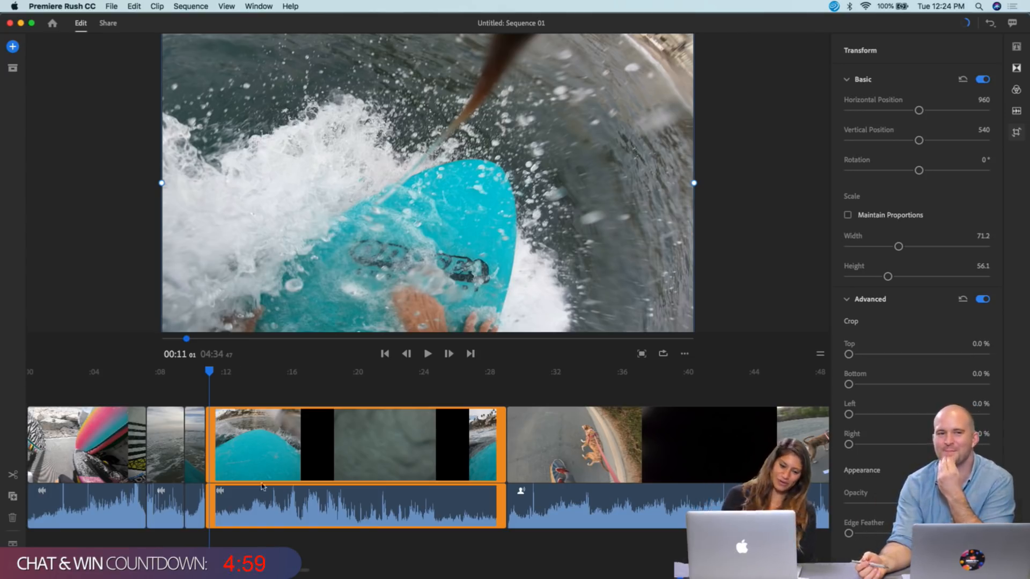
- Mute the audio of the first clip, both pieces of the second clip, and the third clip
click(388, 502)
click(566, 503)
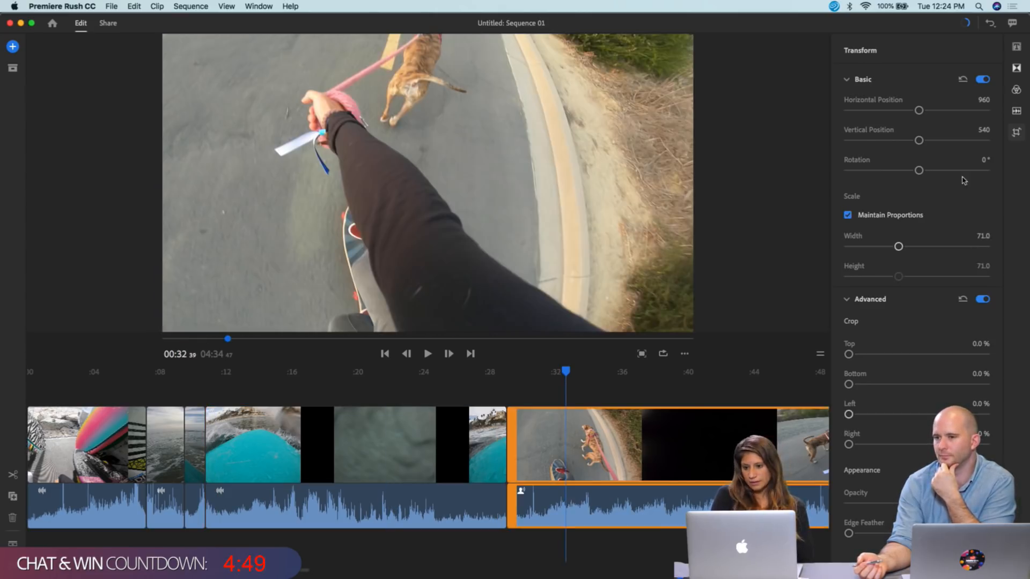
click(1017, 111)
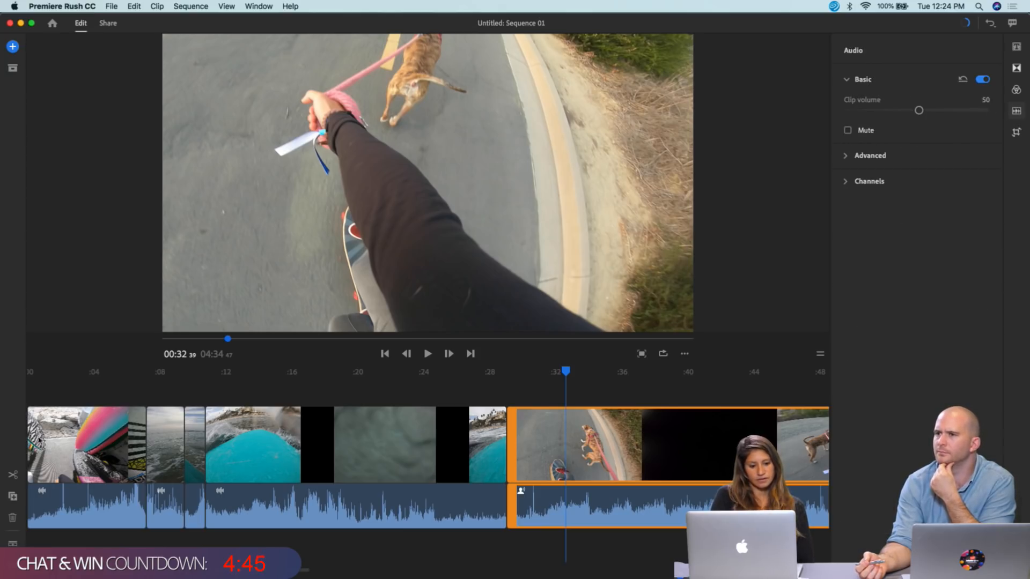
click(62, 458)
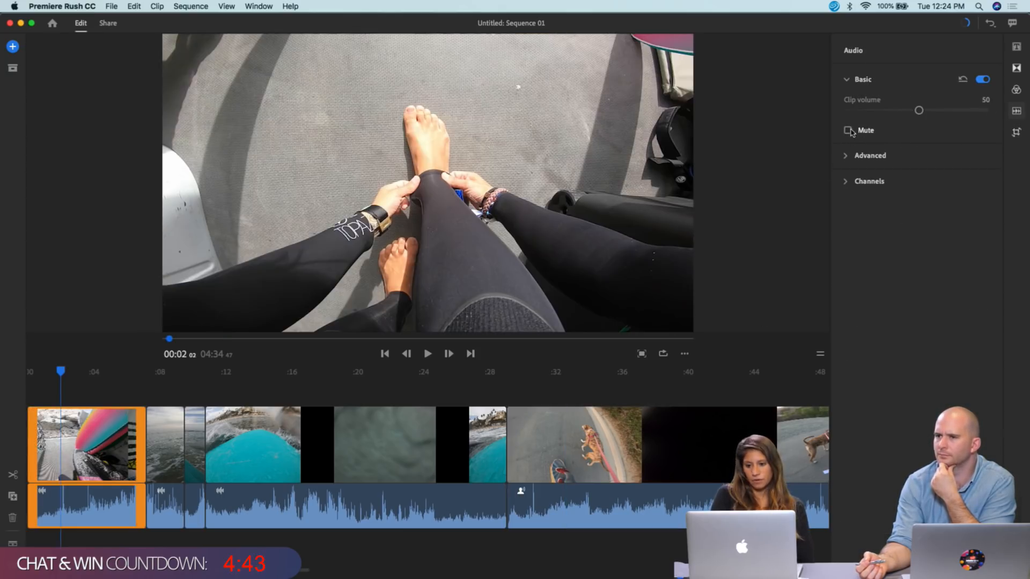
click(848, 130)
click(171, 456)
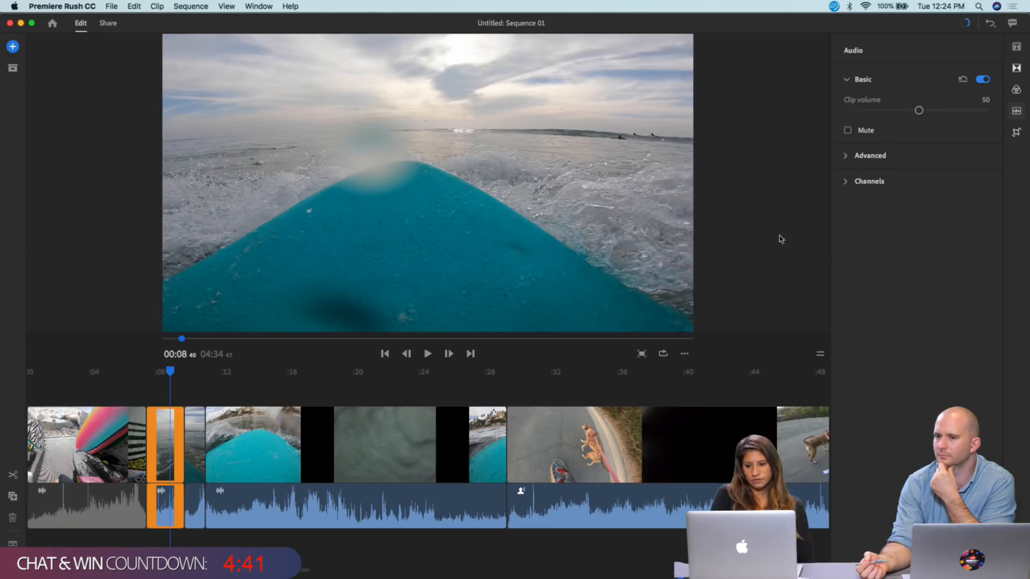
click(848, 131)
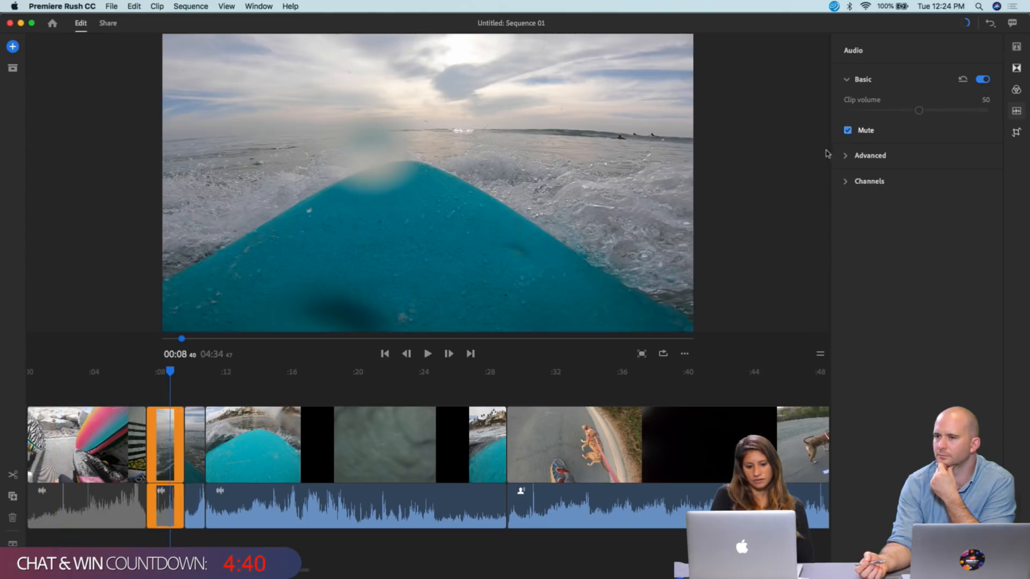
click(197, 436)
drag(316, 545, 189, 457)
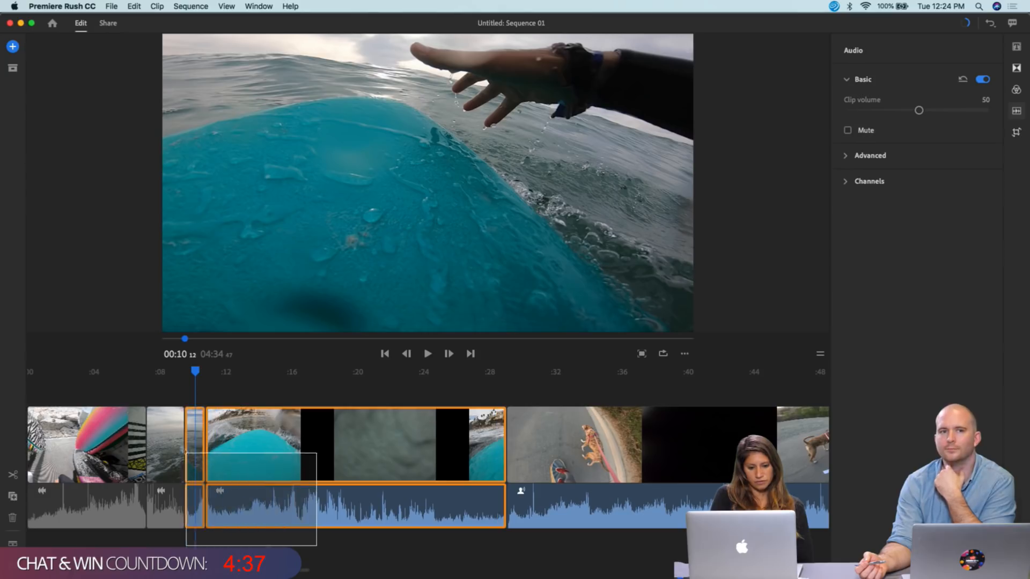
click(848, 131)
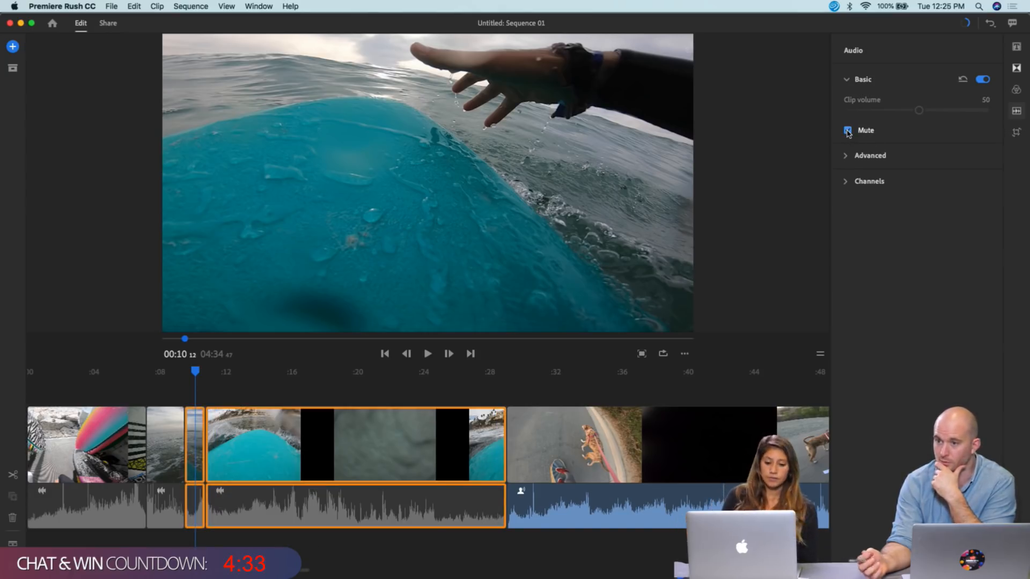
- Play the edit from about 10 seconds and trim about 12 seconds off the third clip's end, ending it at 00:17 10
click(245, 504)
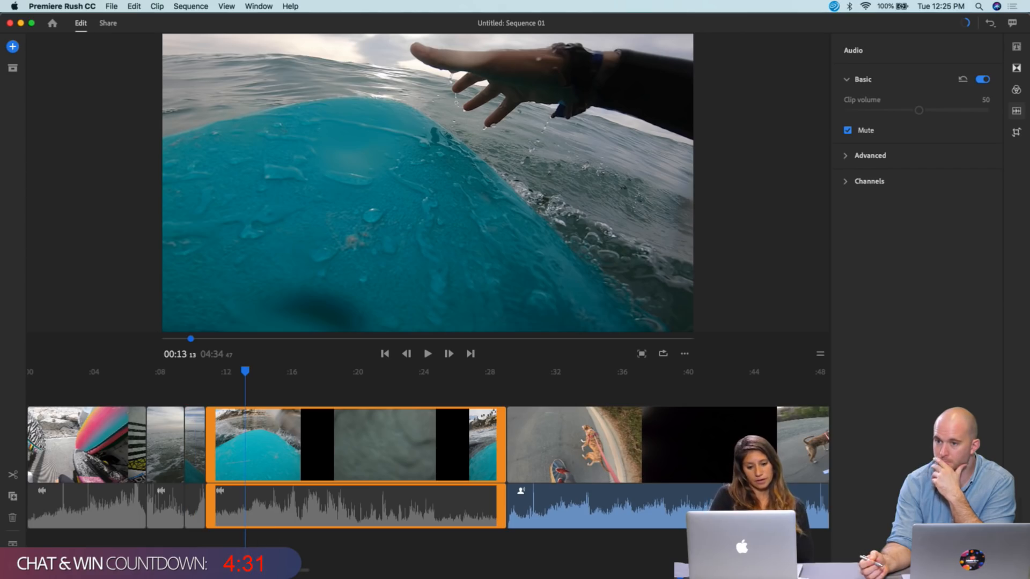
drag(245, 371, 192, 374)
key(space)
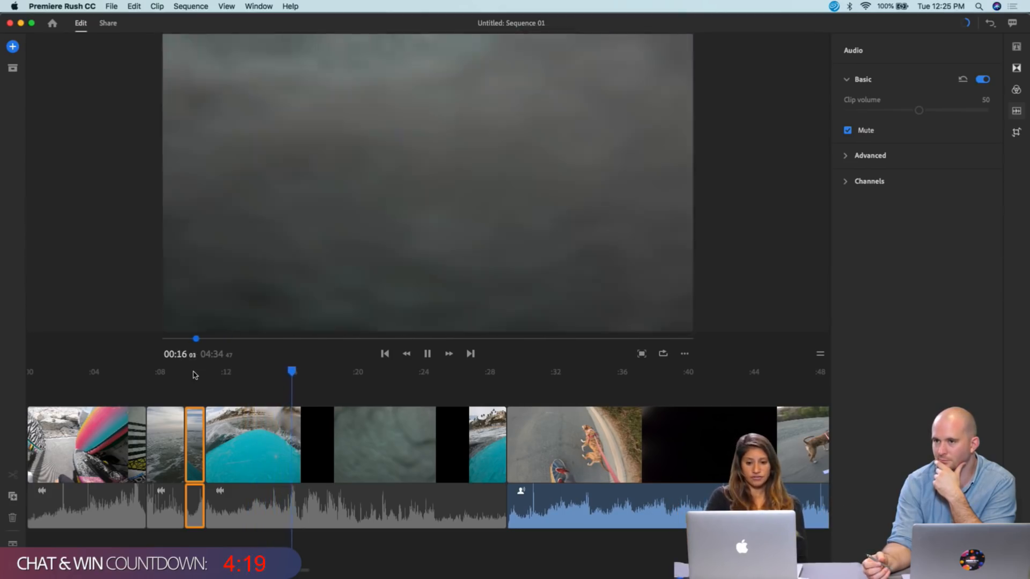
key(space)
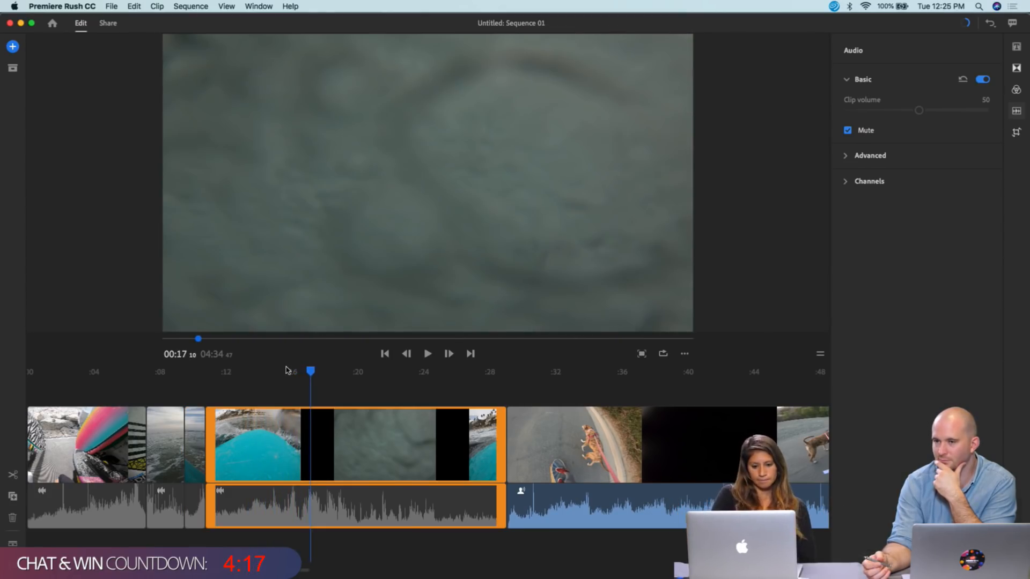
drag(498, 432, 299, 439)
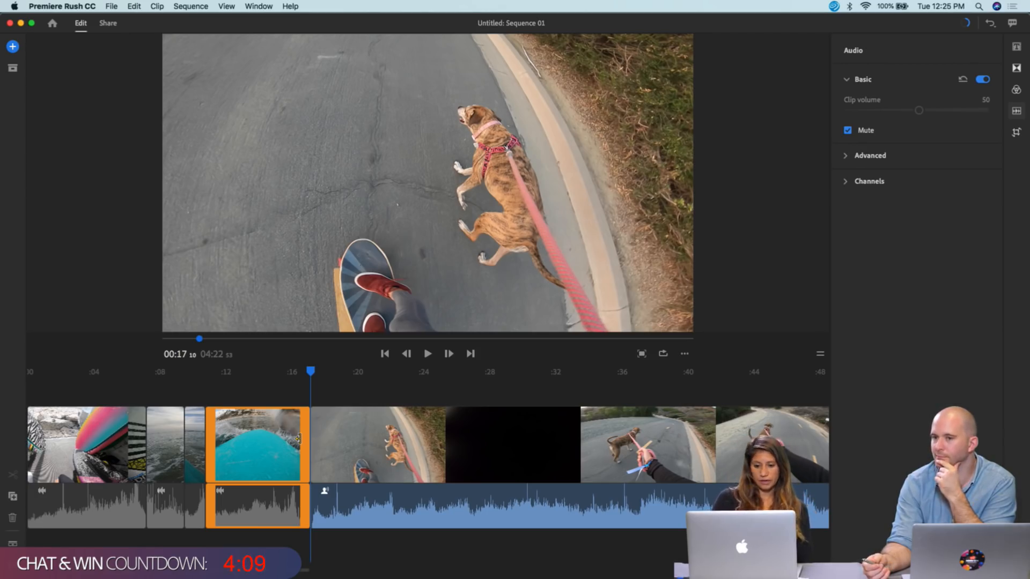
- Trim about 8.2 seconds off the fourth clip's start so it opens on the dark frame, and play it from 00:23 00
click(404, 441)
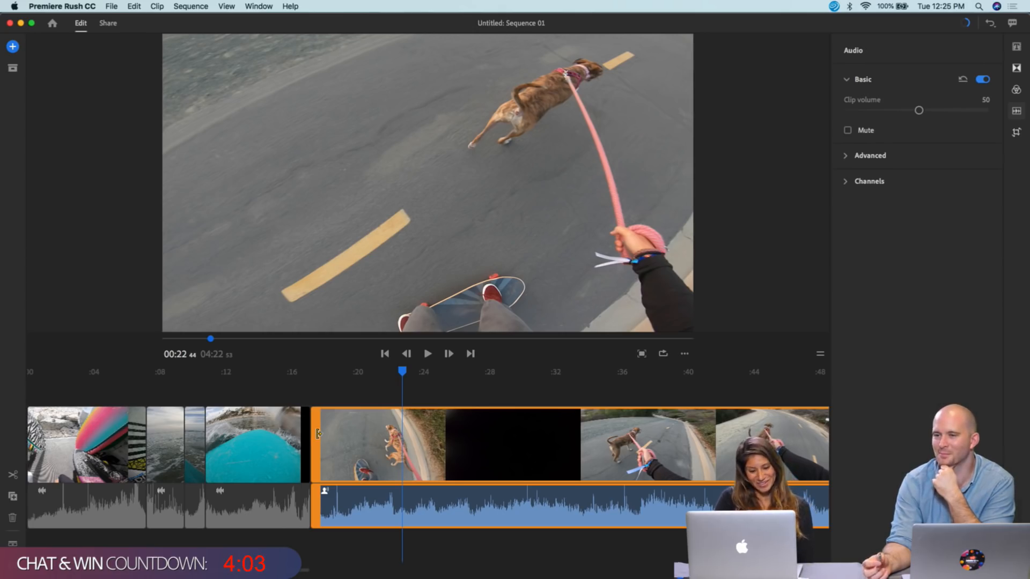
drag(321, 433, 421, 449)
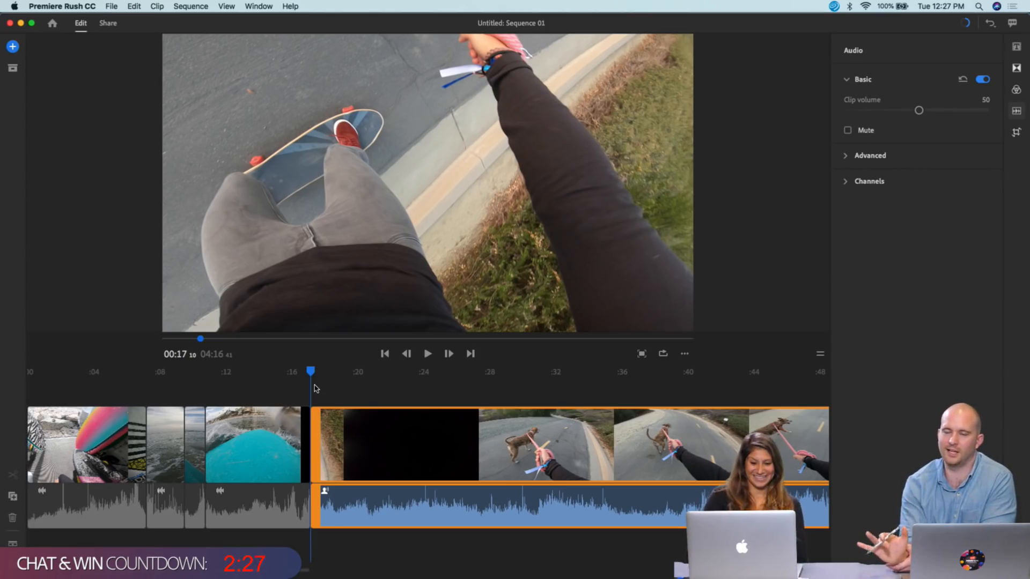
drag(316, 422, 403, 422)
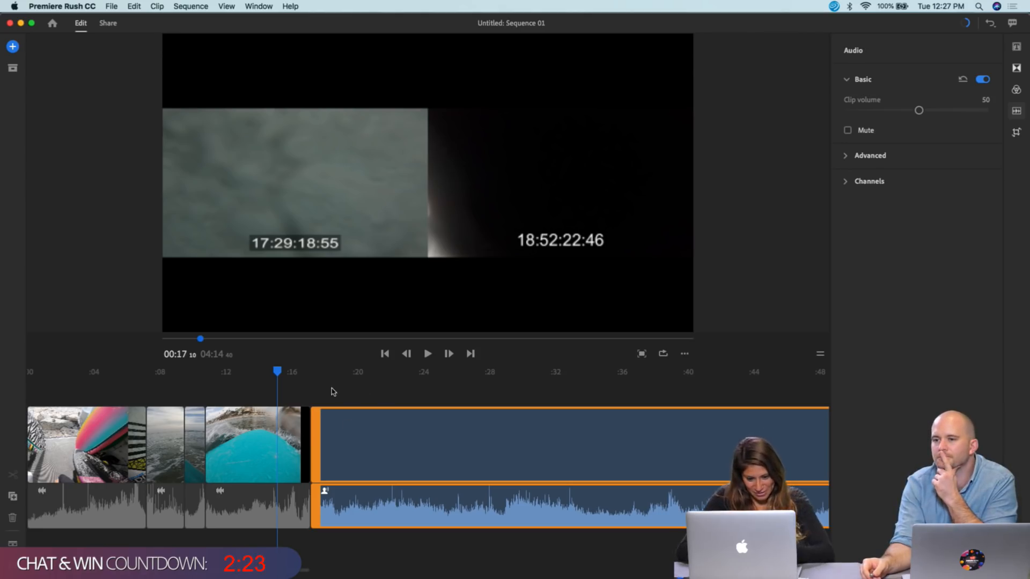
drag(278, 374, 405, 379)
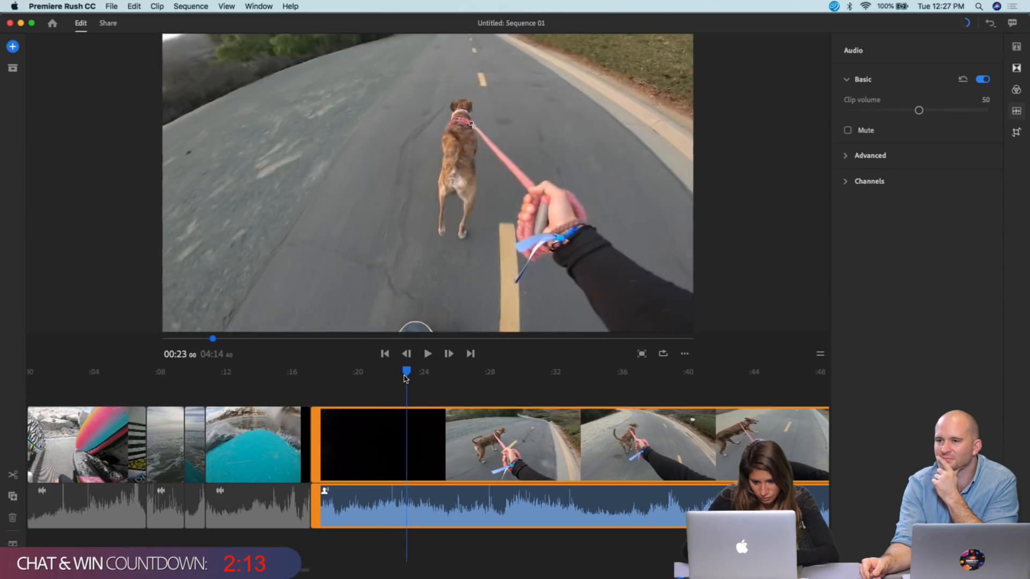
key(space)
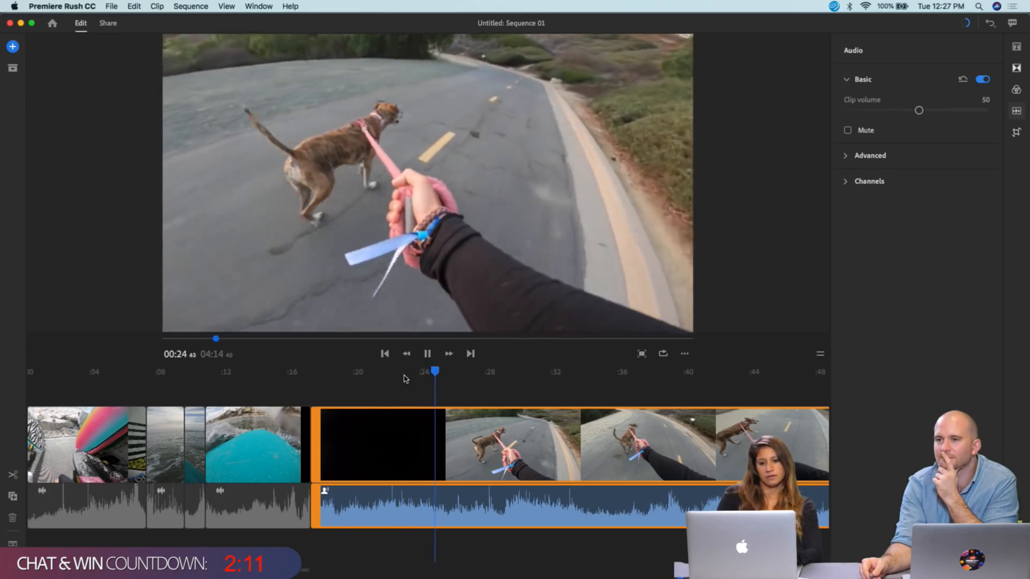
- Stop playback and extend the fourth clip's start back by about 8 seconds to restore its opening footage
key(space)
drag(470, 373, 327, 370)
drag(319, 416, 306, 414)
drag(324, 374, 190, 417)
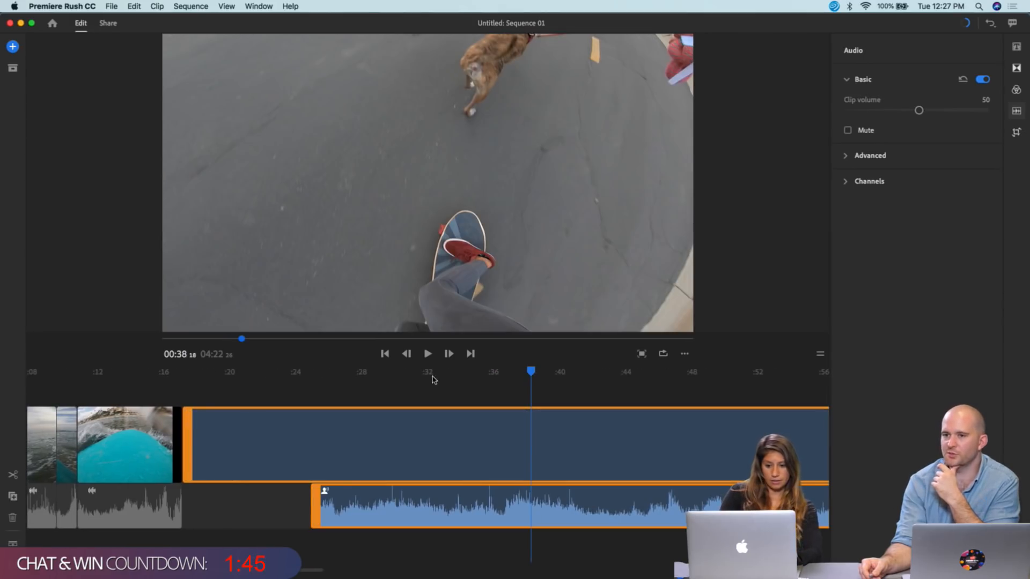
- Mute the audio of the fourth clip
drag(393, 506, 367, 511)
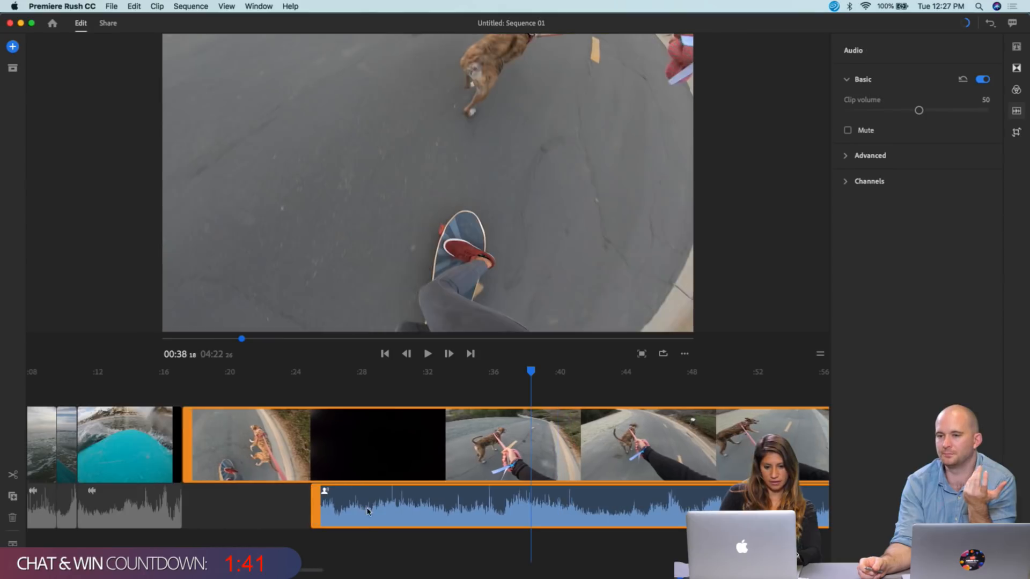
click(358, 513)
click(274, 523)
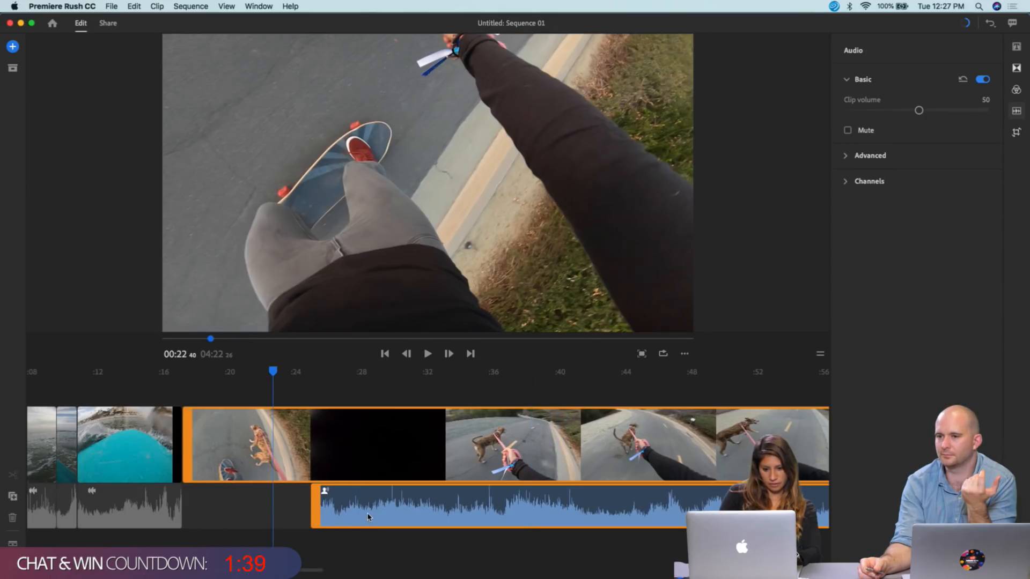
click(848, 131)
- Trim about 2.6 seconds off the fourth clip's start so it opens on the dark frame
scroll(328, 475, left, 4)
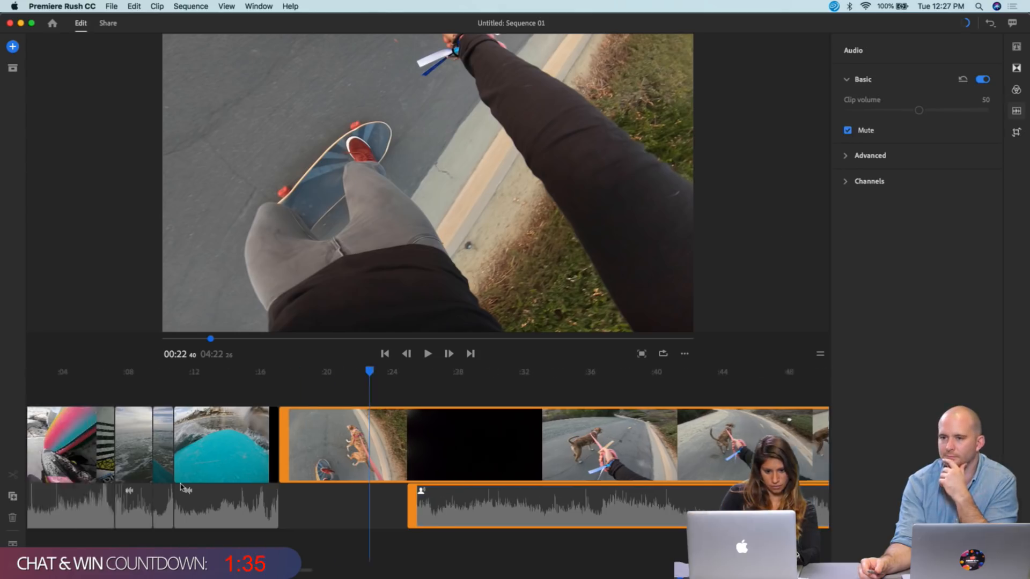
drag(400, 374, 353, 380)
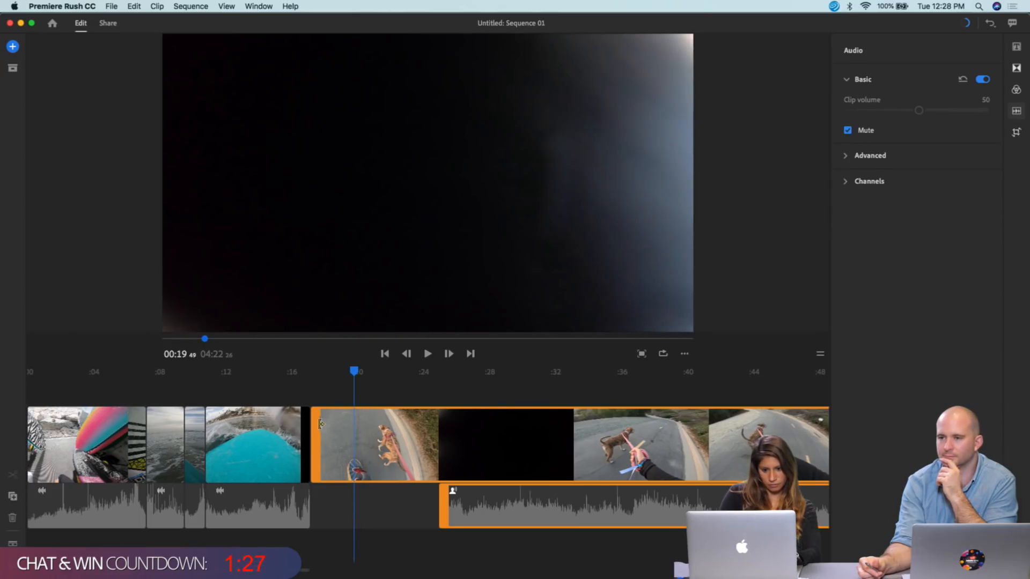
drag(316, 422, 359, 426)
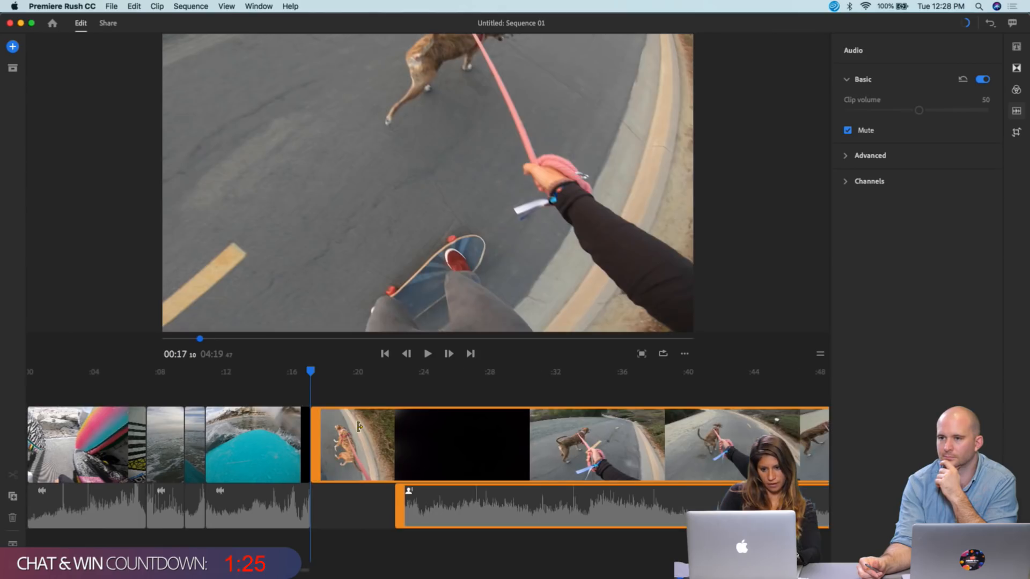
- Trim the fourth clip's end back to 00:23 58, cutting off the long remainder of the skateboarding footage
drag(310, 374, 389, 384)
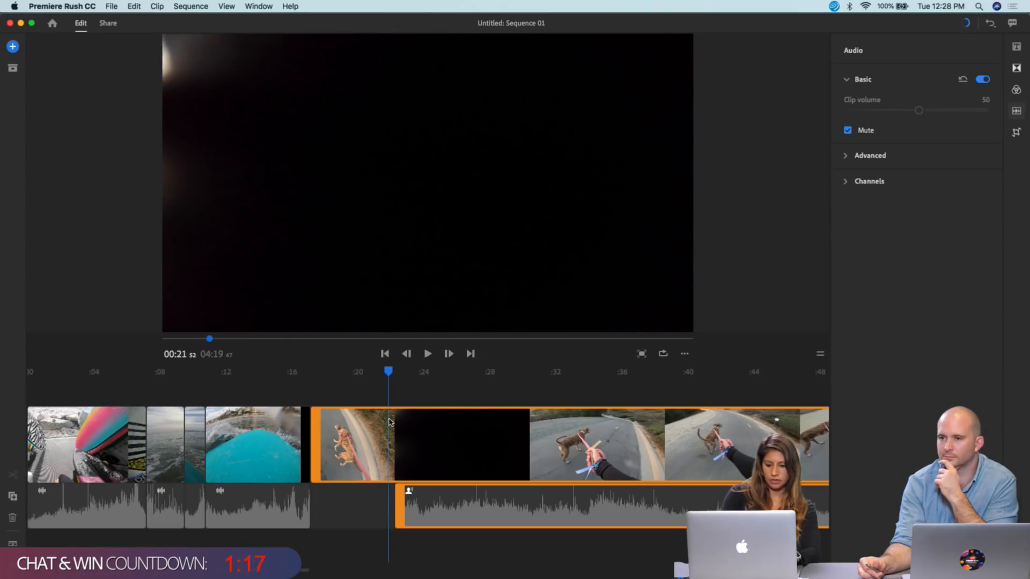
click(393, 399)
click(408, 490)
click(424, 440)
scroll(408, 427, right, 10)
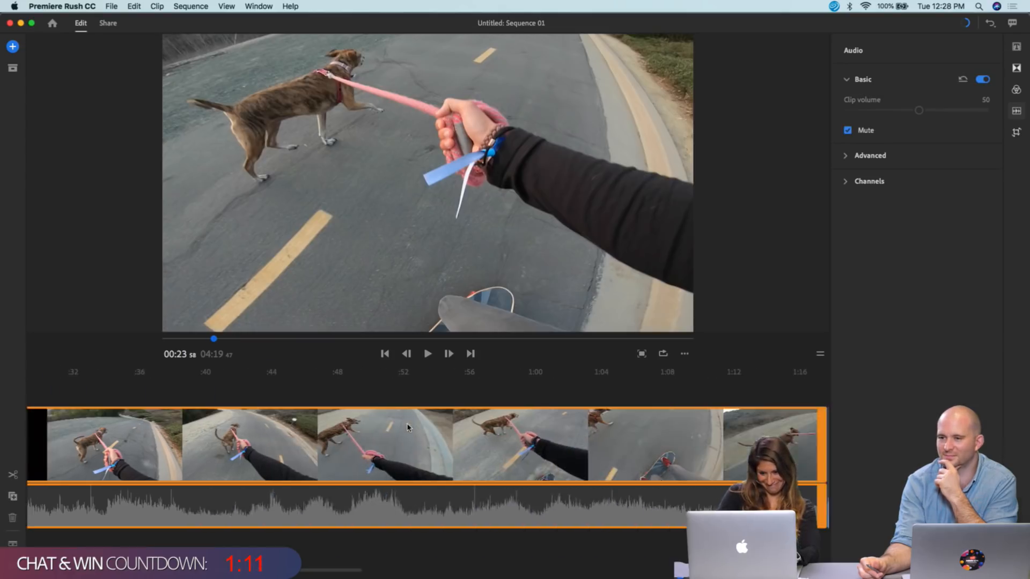
scroll(408, 427, right, 2)
drag(759, 446, 166, 459)
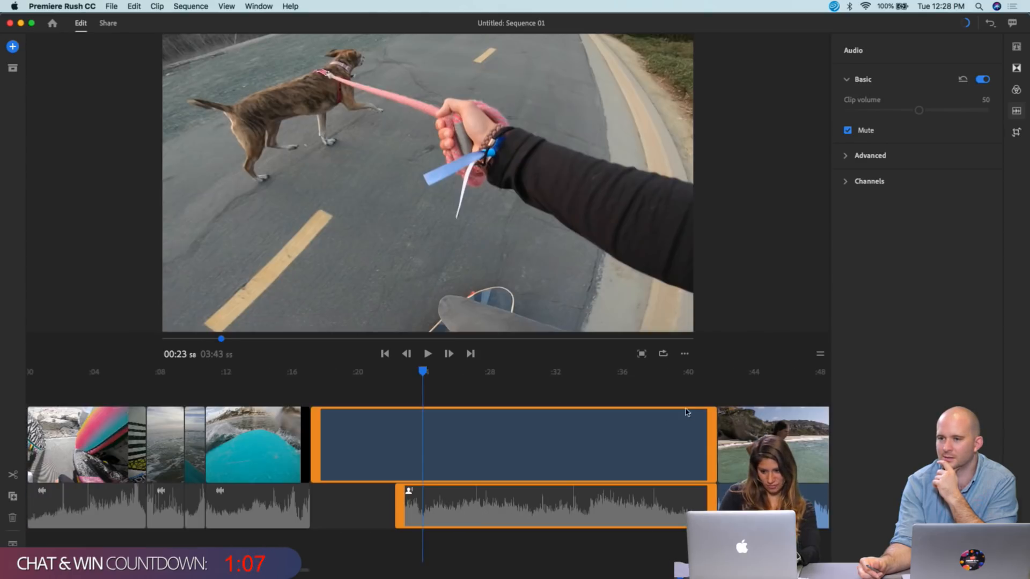
drag(709, 420, 419, 428)
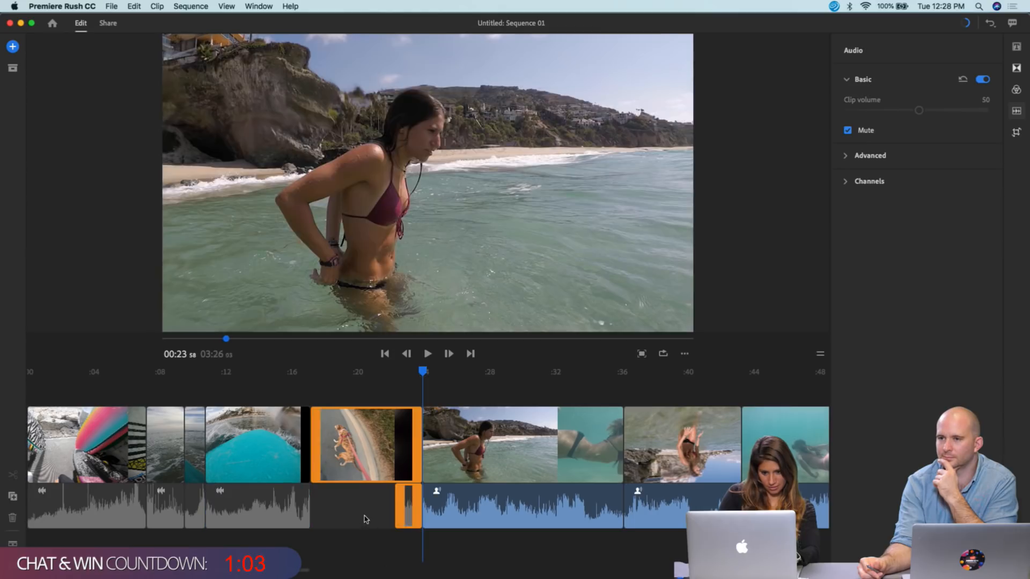
- Extend the fourth clip's audio start to line up with its video start, and play the cut from about 00:15
click(364, 518)
drag(399, 502, 312, 502)
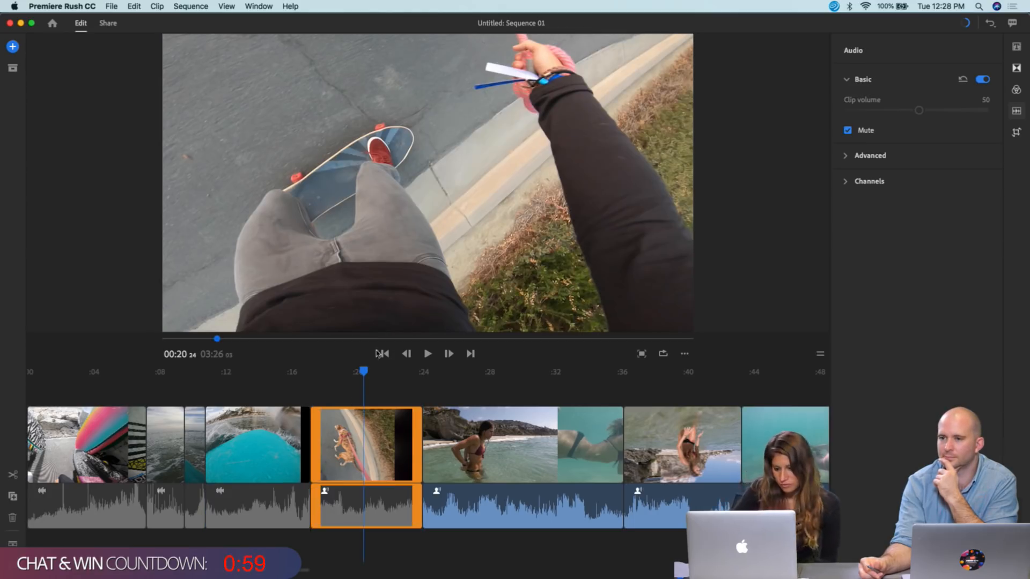
drag(364, 371, 278, 374)
key(space)
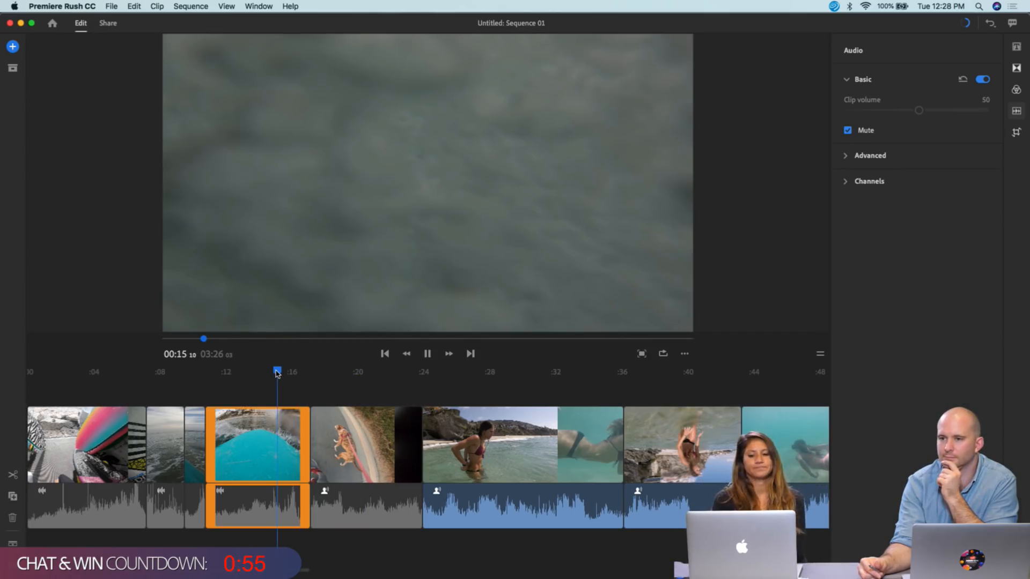
key(space)
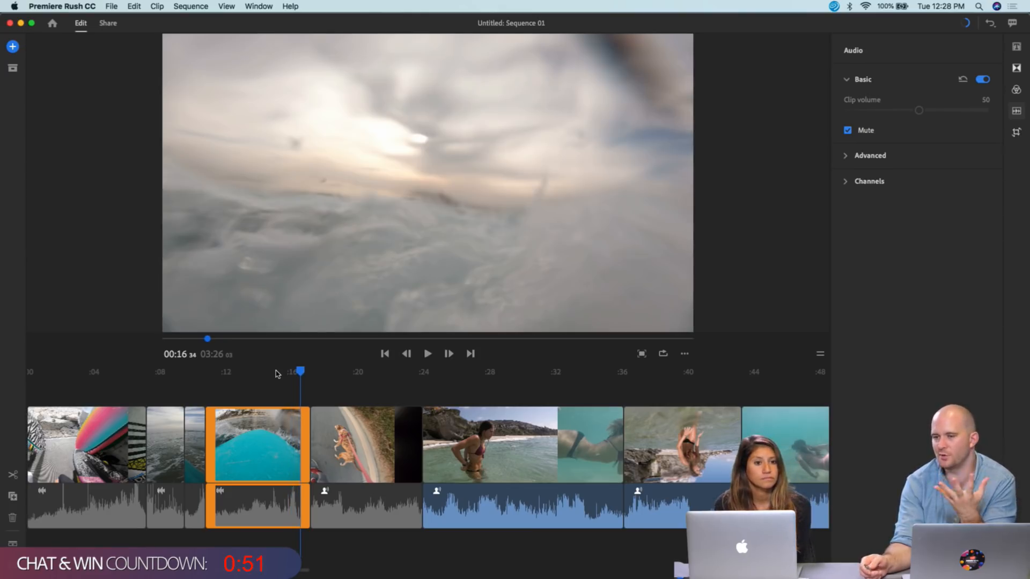
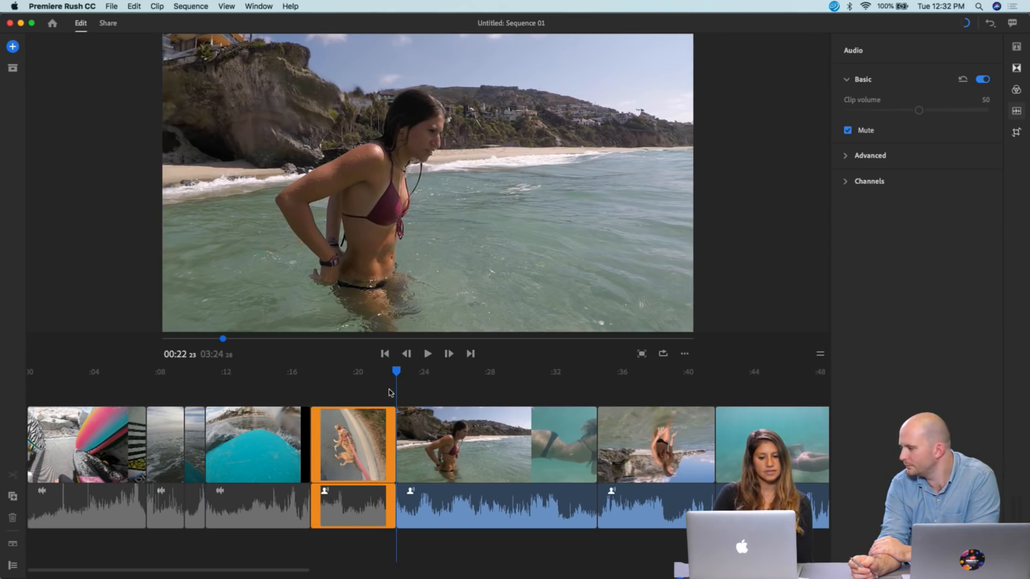
- Trim about three frames off the fourth clip's start at 00:17 and play across the cut twice from about 00:16
drag(397, 372, 313, 371)
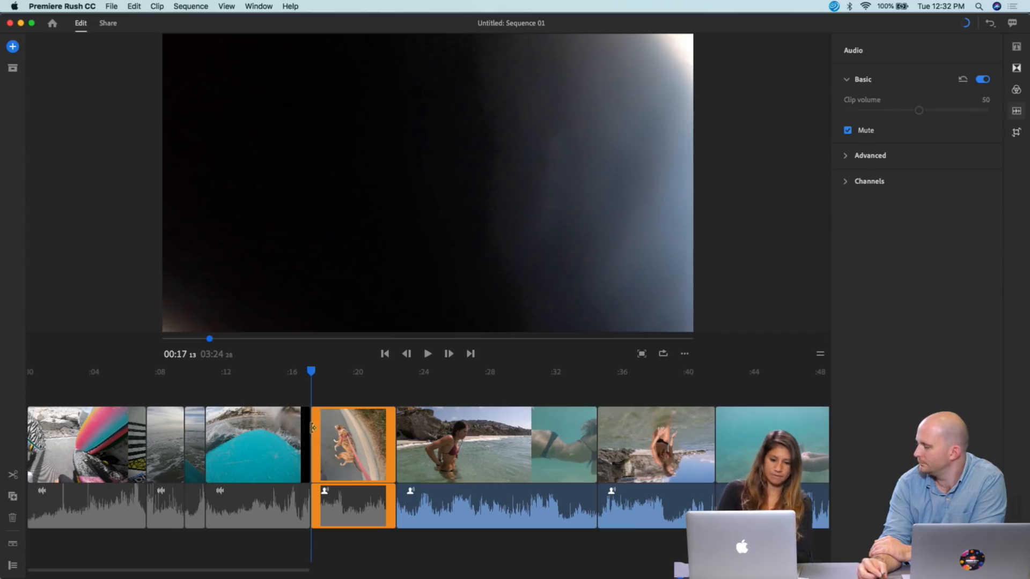
drag(314, 425, 316, 424)
click(294, 370)
drag(294, 370, 294, 370)
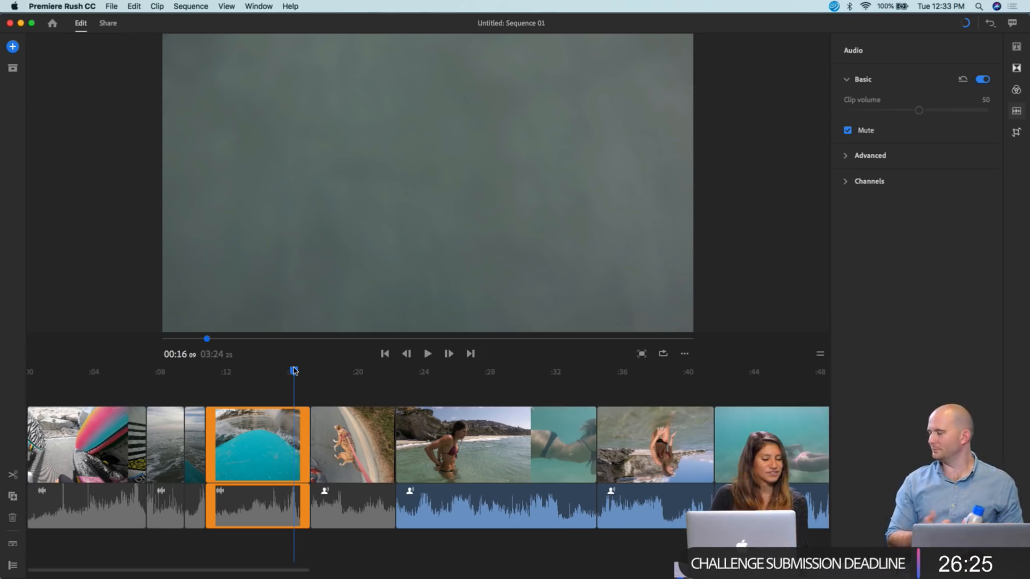
key(space)
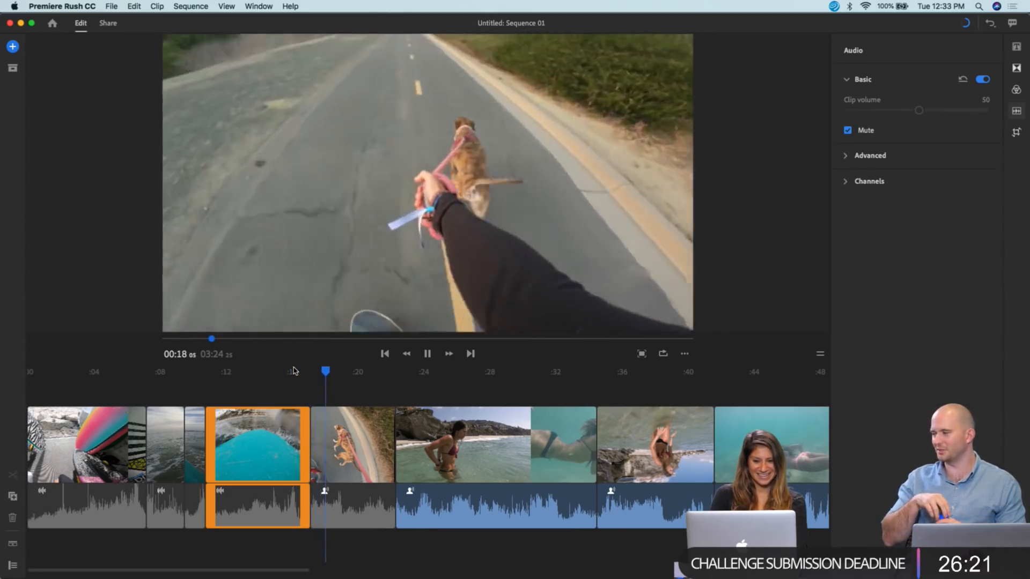
key(space)
click(295, 385)
click(295, 384)
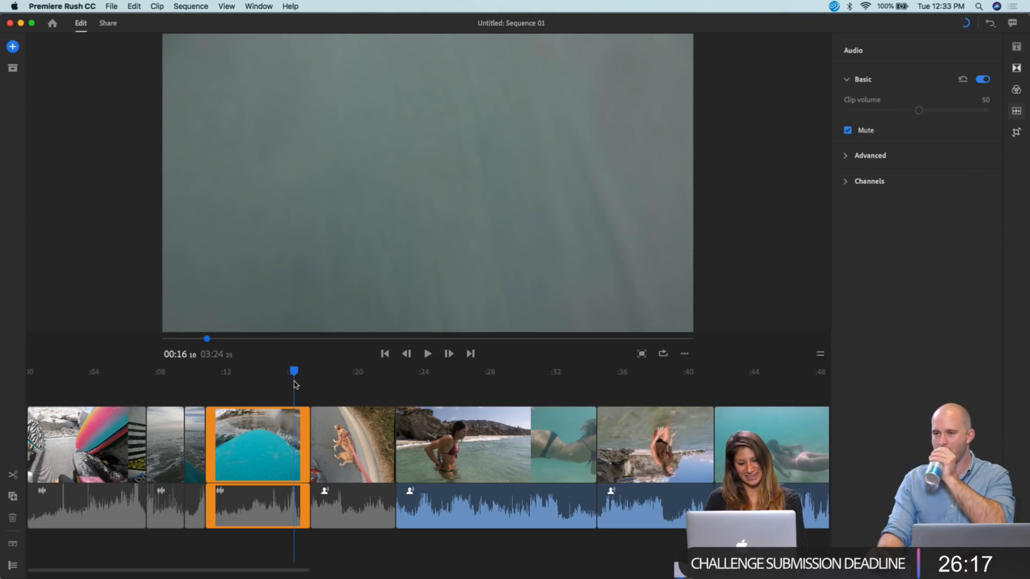
key(space)
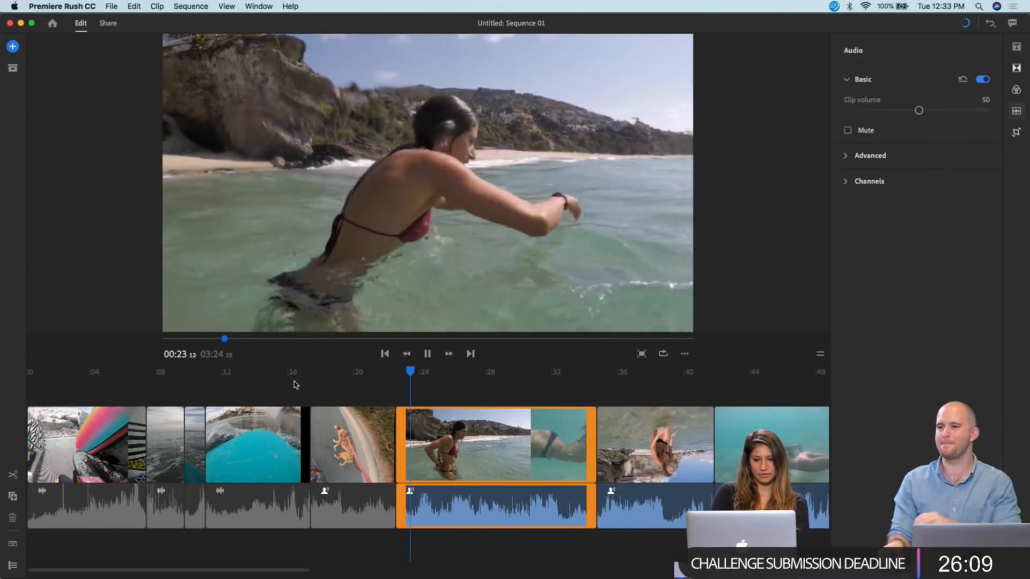
- Review the fifth and sixth clips up to about 00:37 and rotate the upside-down sixth clip by 180°
click(446, 379)
drag(444, 374, 649, 394)
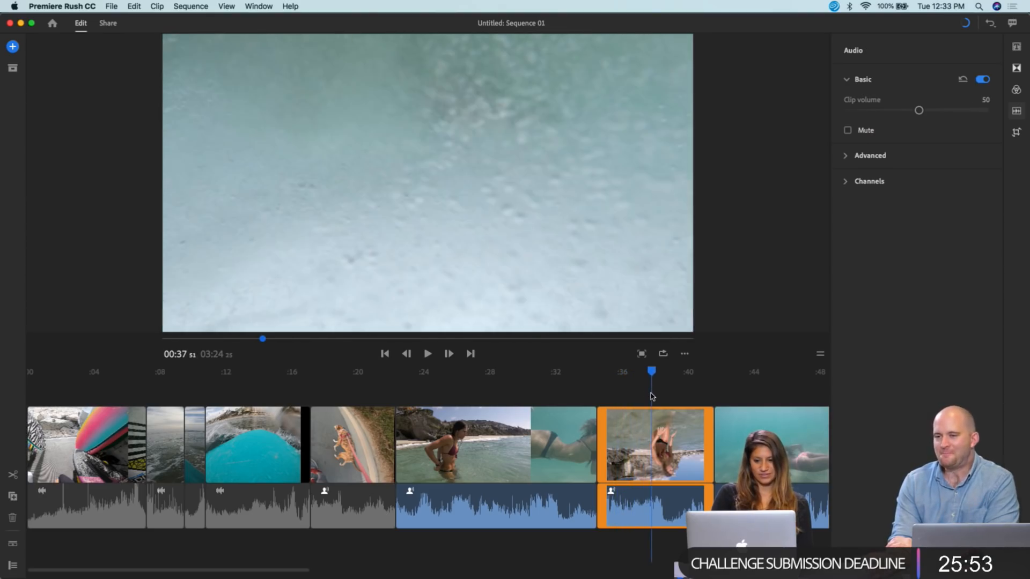
click(634, 372)
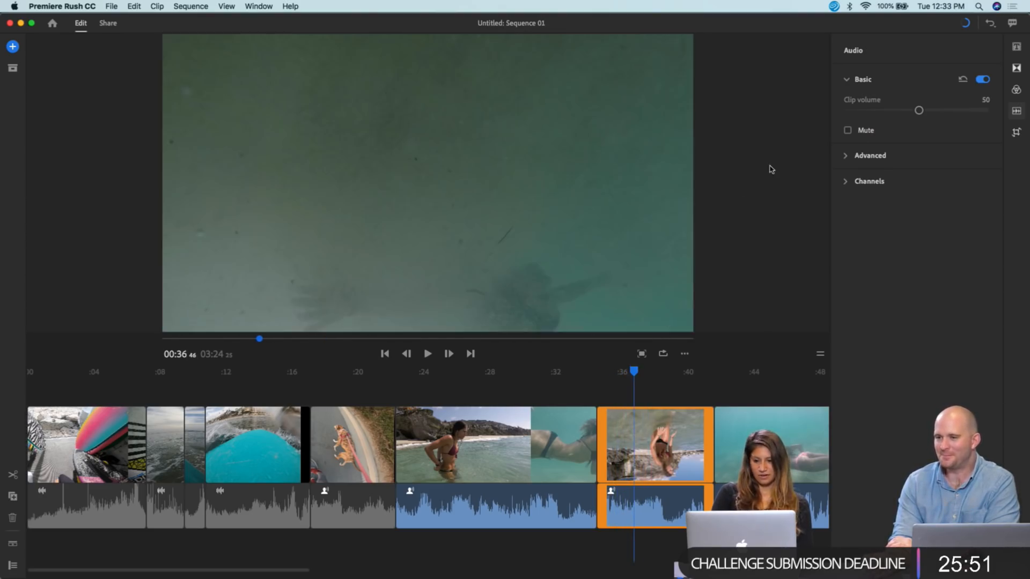
click(523, 213)
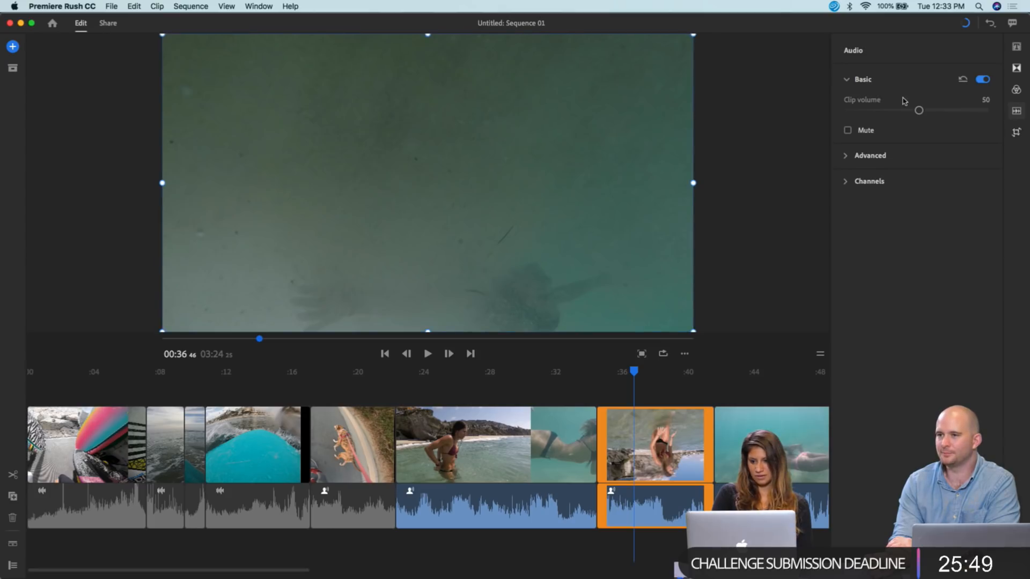
click(1017, 133)
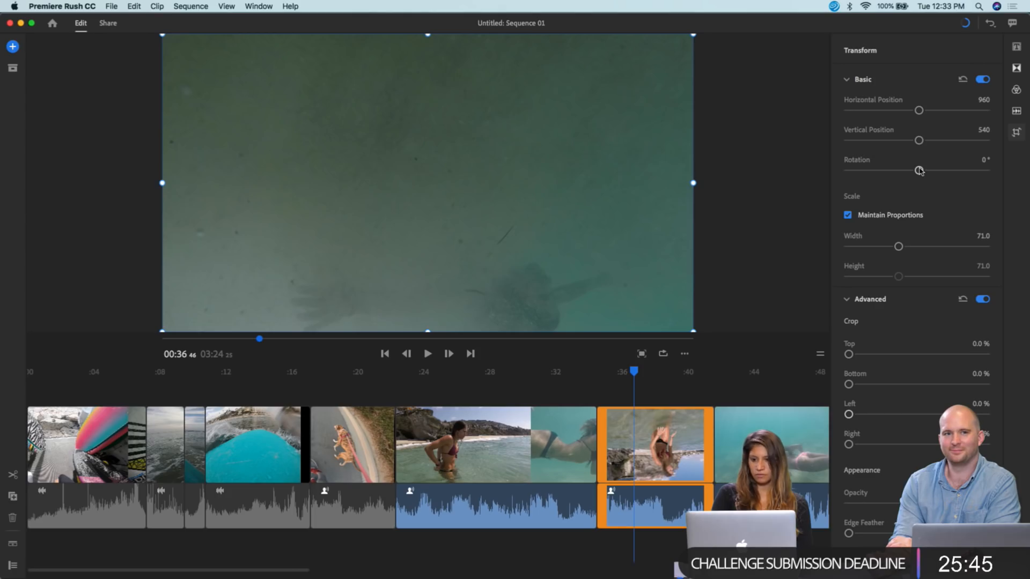
drag(921, 171, 998, 174)
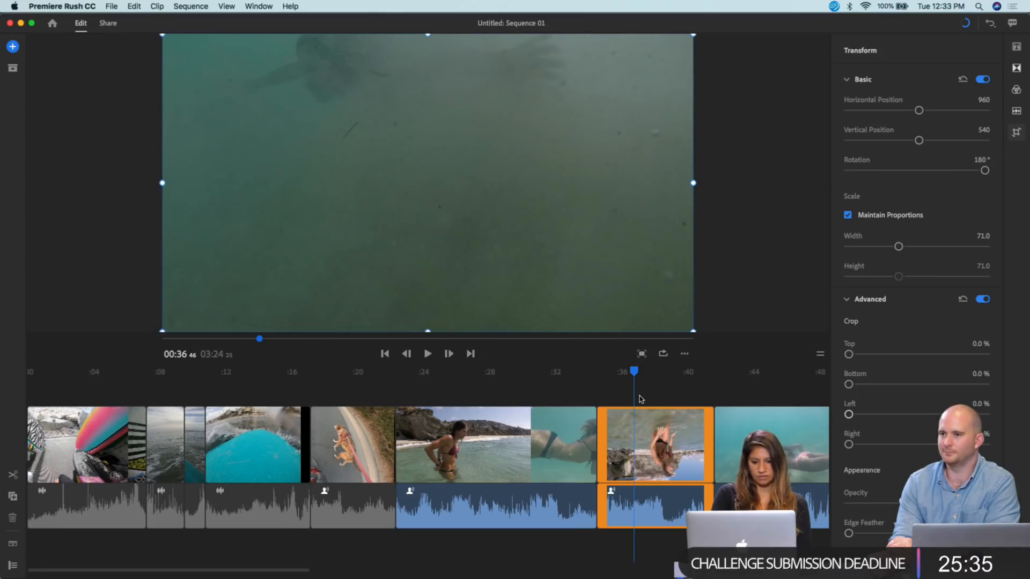
- Delete the fifth clip, the beach swim after the dog clip, and look through the project assets
drag(641, 385, 489, 426)
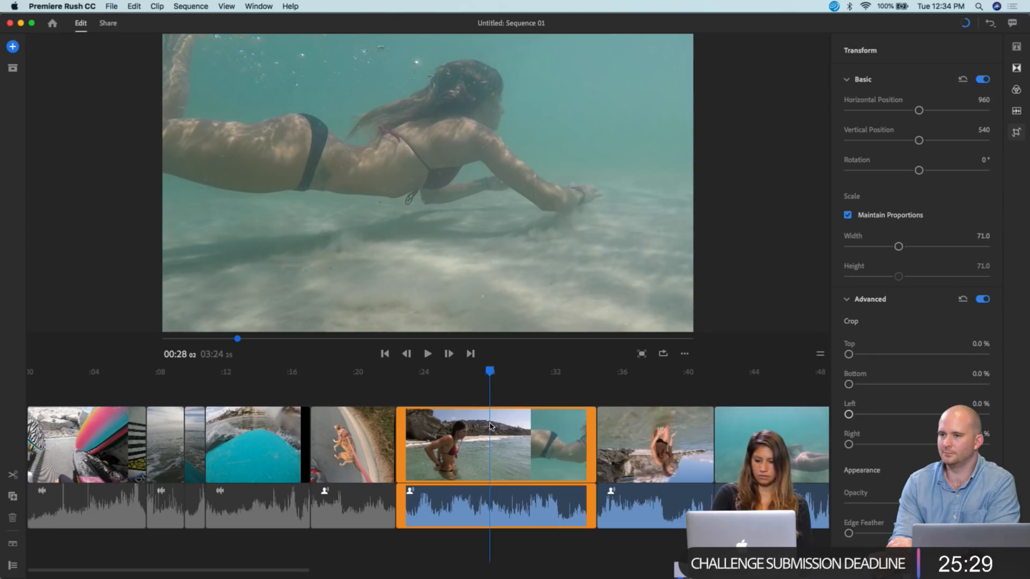
key(Delete)
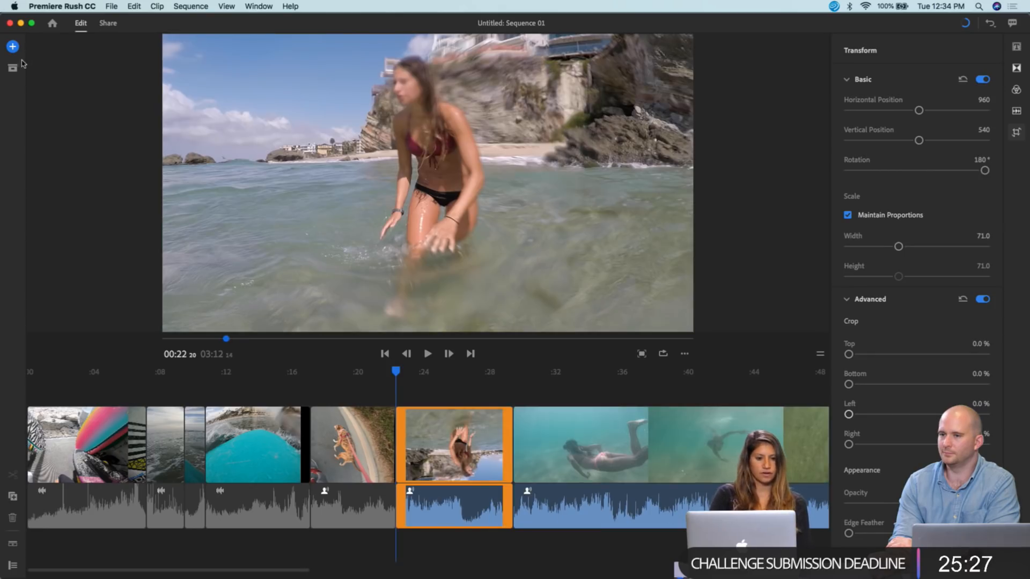
click(12, 67)
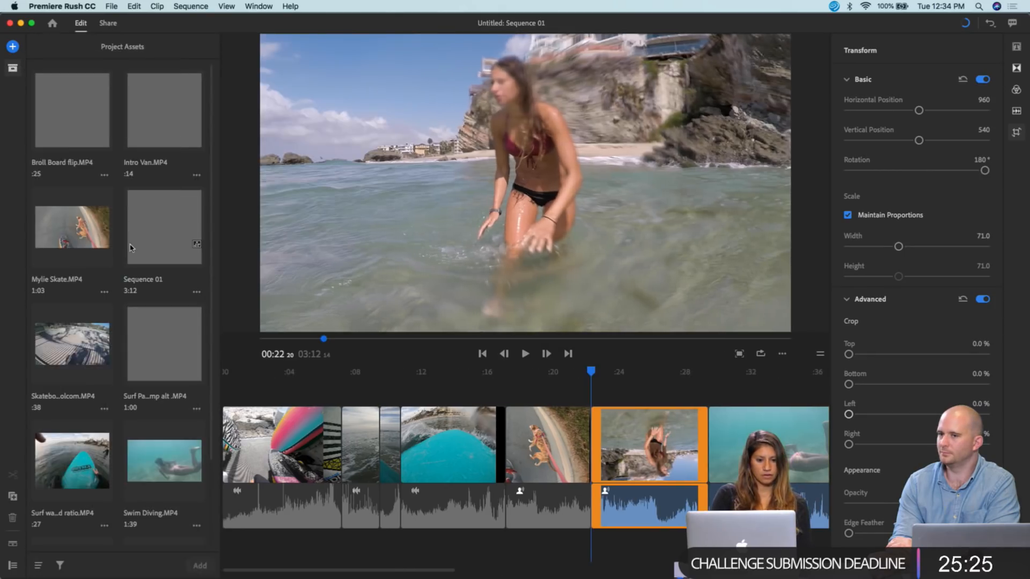
scroll(129, 227, down, 3)
scroll(130, 248, up, 3)
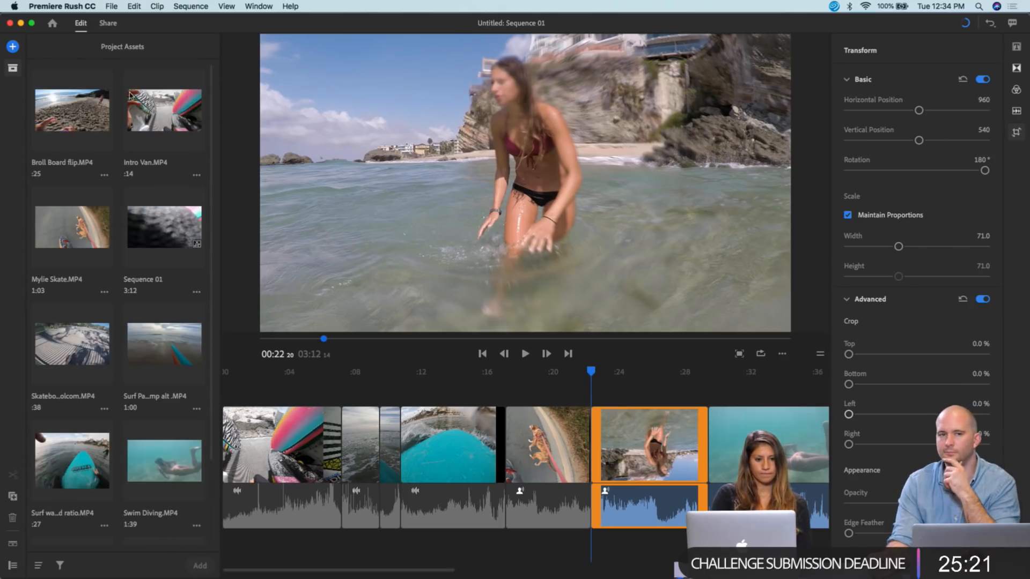
click(12, 68)
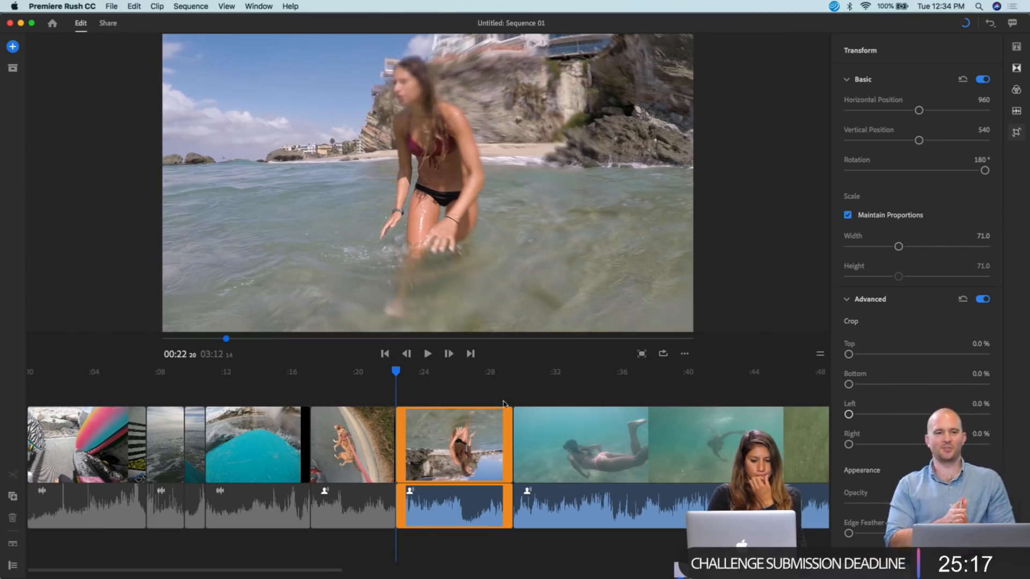
- Trim about 0.6 seconds off the start of the rotated clip after the dog clip, and play across that cut to 00:26 52
drag(395, 372, 387, 374)
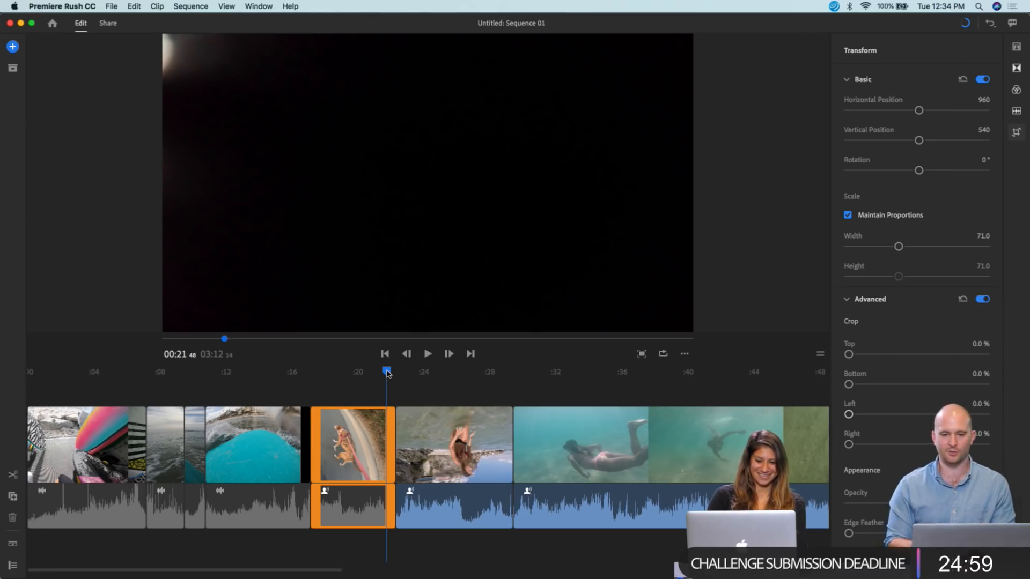
drag(387, 374, 389, 374)
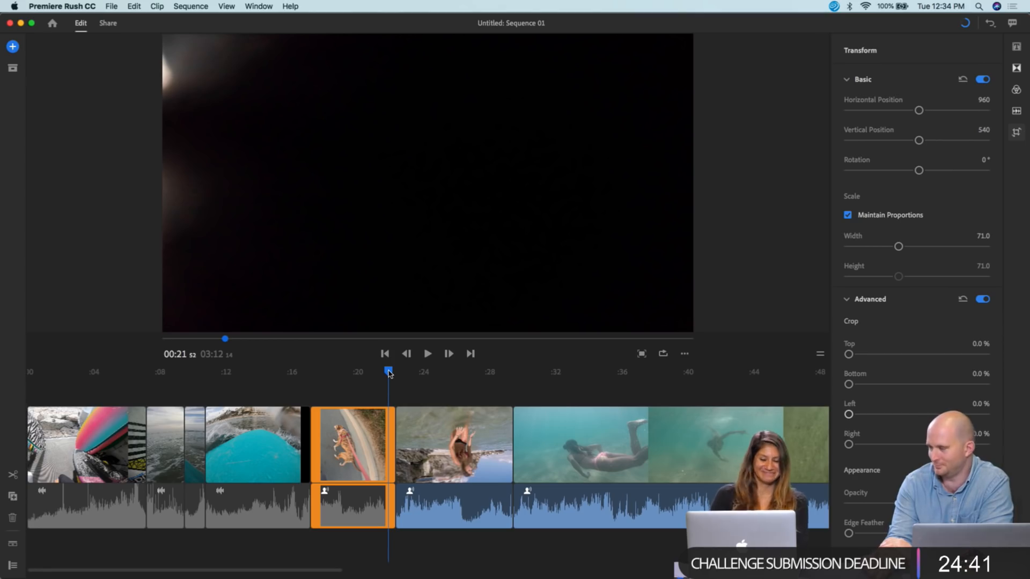
mouse_move(388, 374)
mouse_down()
mouse_move(419, 375)
mouse_move(384, 380)
mouse_move(419, 389)
mouse_move(390, 384)
mouse_up()
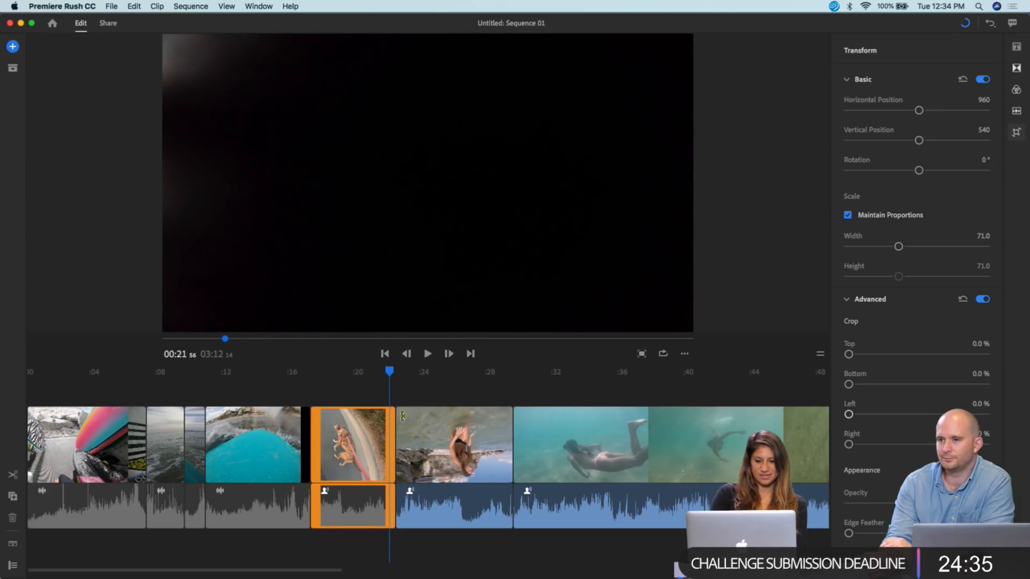
click(400, 419)
drag(400, 419, 408, 427)
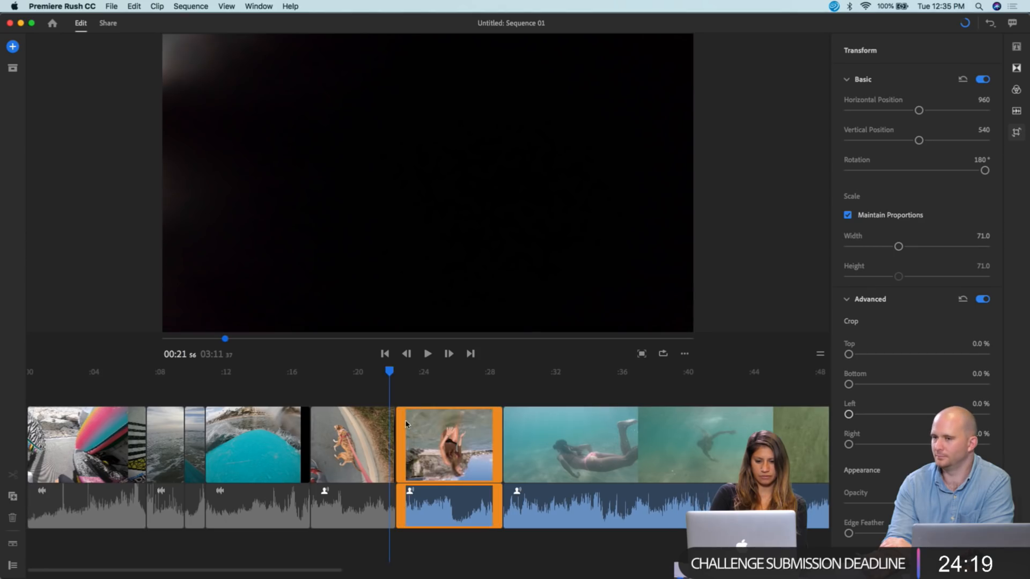
drag(389, 375, 385, 374)
key(space)
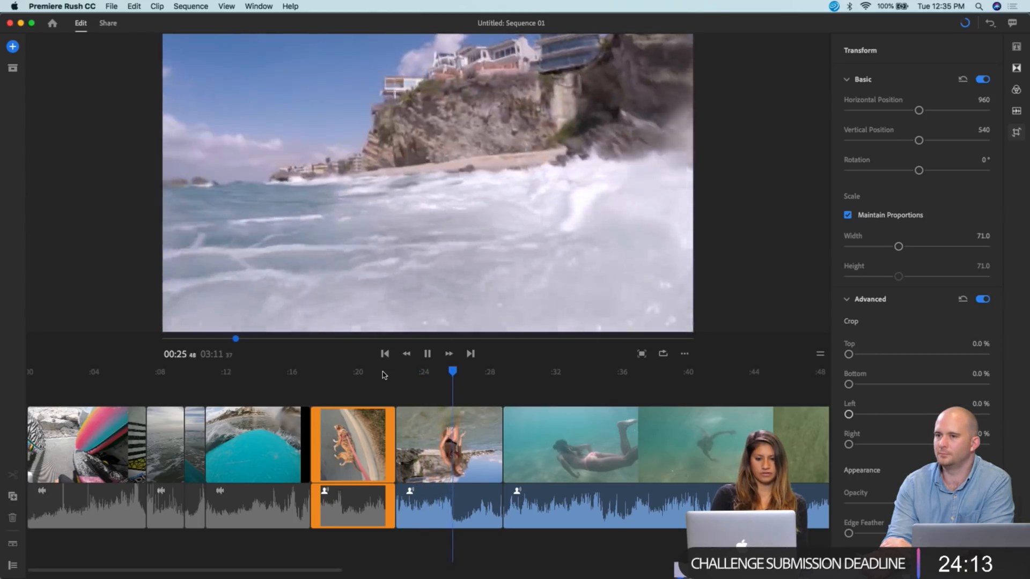
key(space)
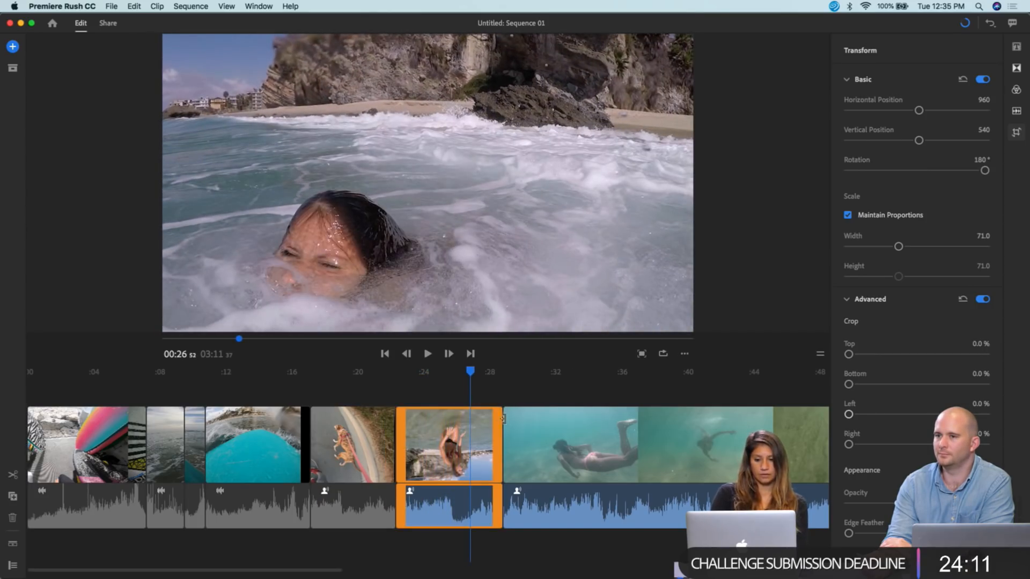
- Trim about 3 seconds off the end of the rotated clip, and scrub the following underwater swim clip to 00:26 37
drag(494, 439, 441, 437)
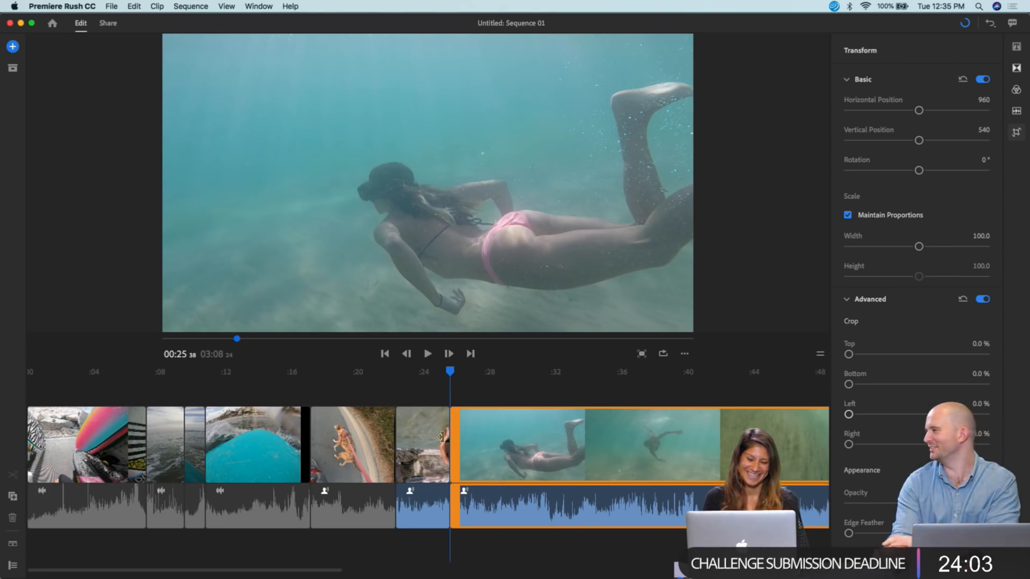
drag(460, 390, 466, 429)
click(446, 413)
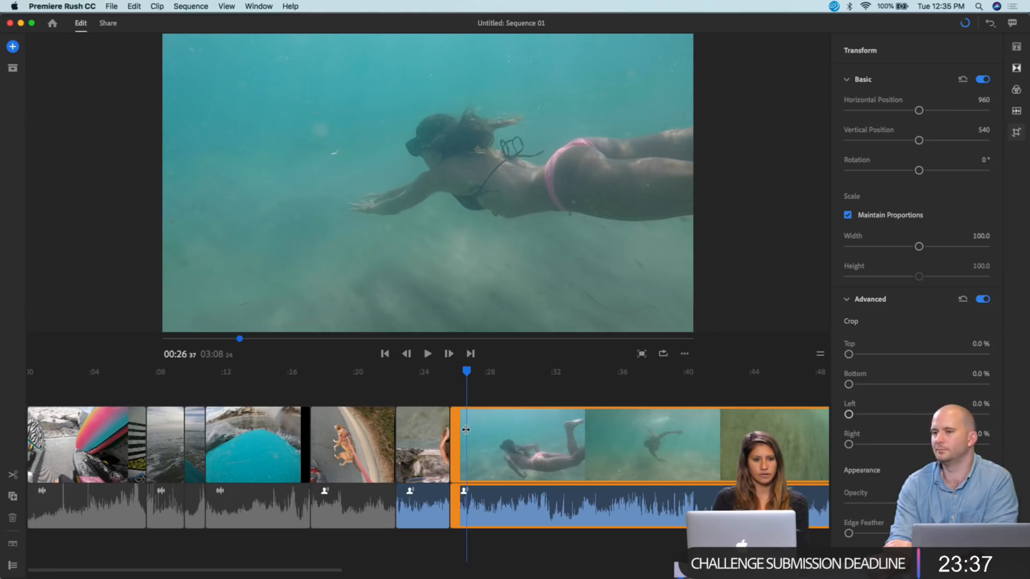
- Try deleting the rotated clip between the dog clip and the underwater swim clip, and play across the new cut
click(420, 430)
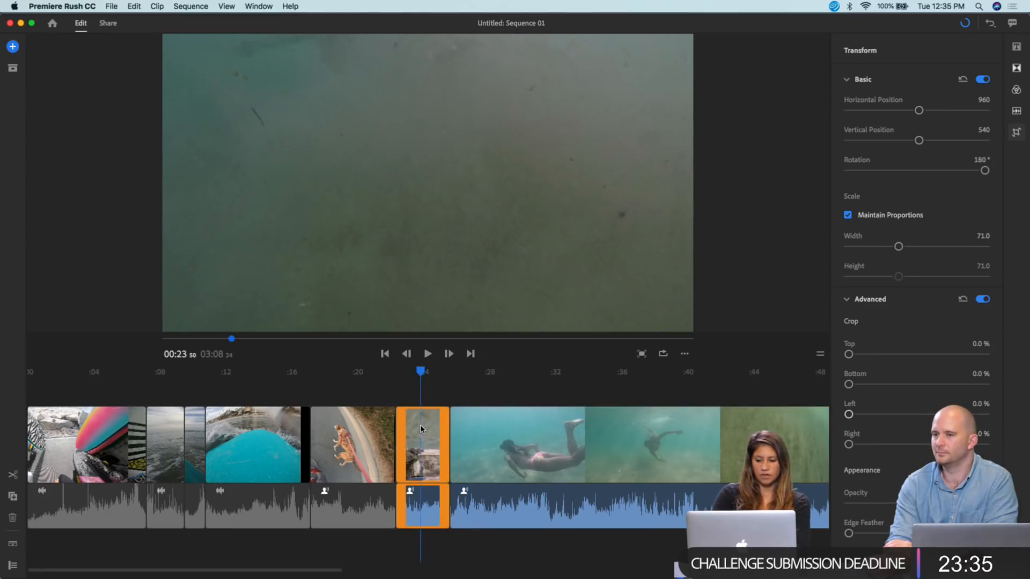
key(Delete)
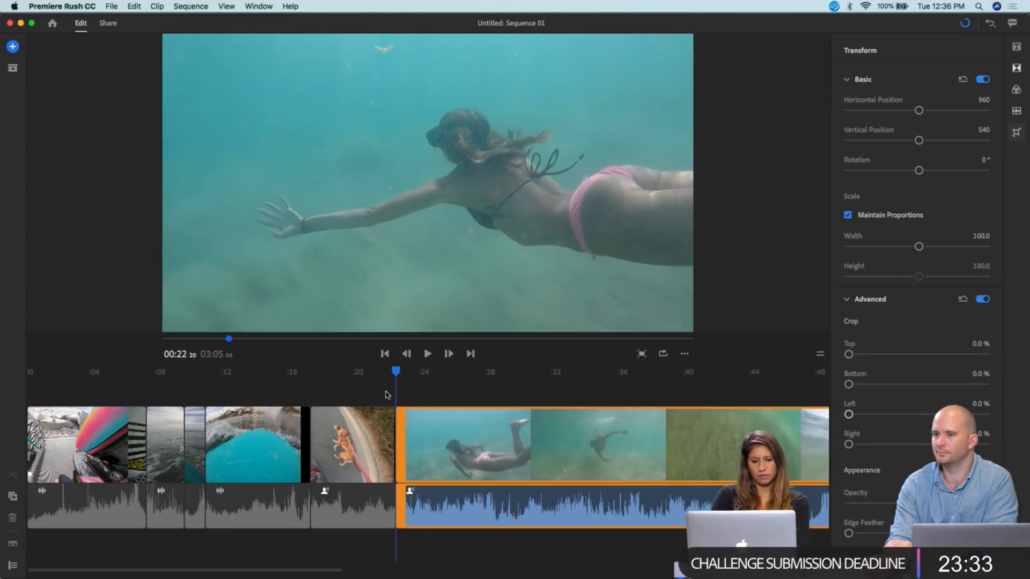
drag(398, 372, 369, 372)
key(space)
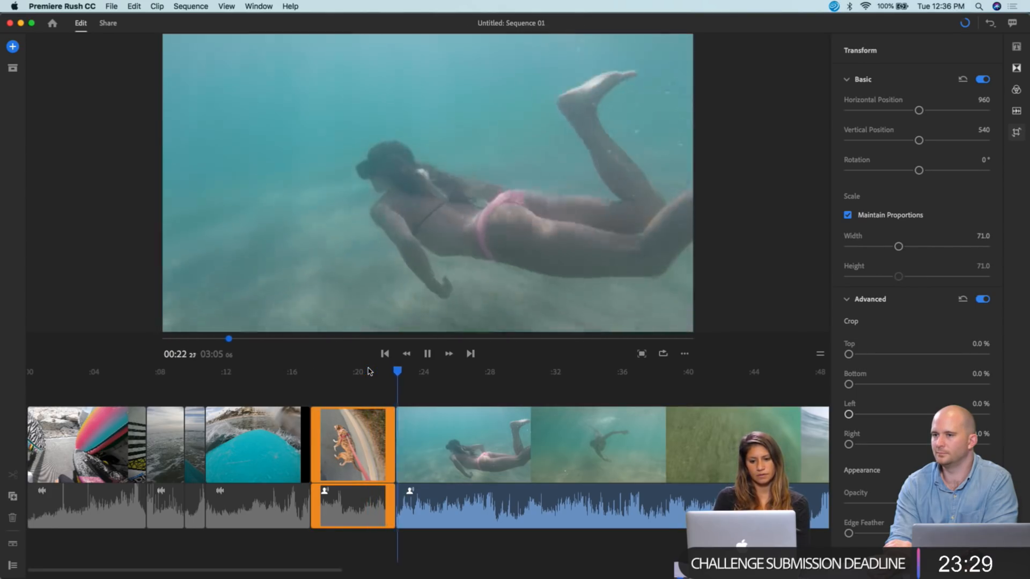
key(space)
- Try trimming about 0.7 seconds off the dog clip's end, and play across the cut to the underwater swim clip twice
scroll(380, 452, up, 5)
click(500, 430)
drag(501, 430, 410, 441)
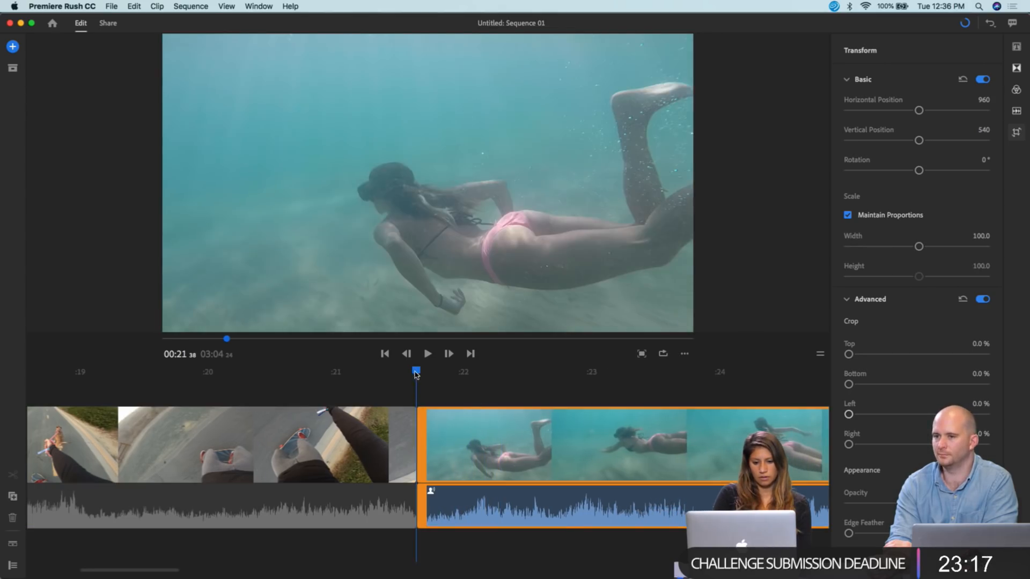
click(381, 370)
key(space)
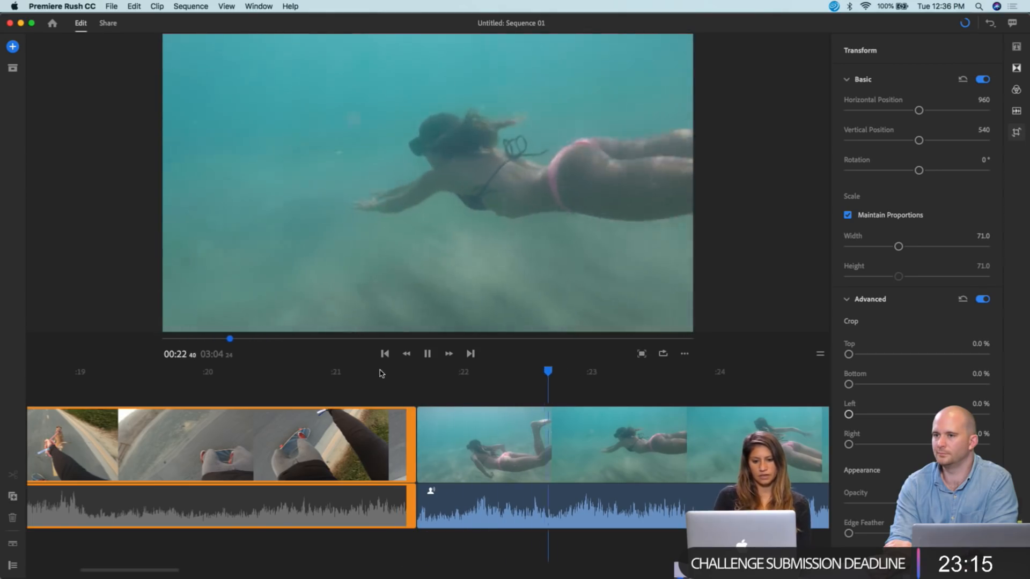
click(386, 375)
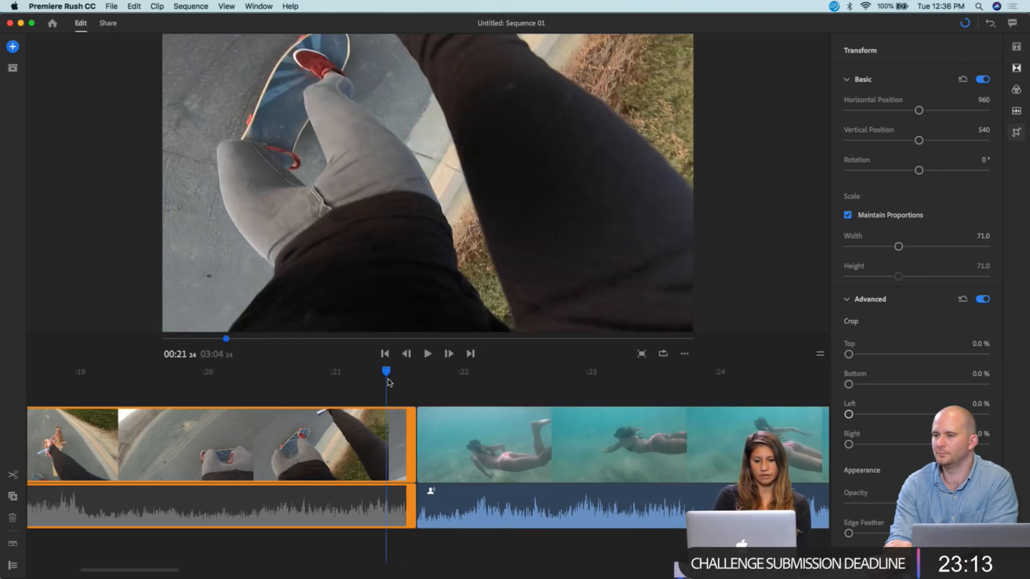
key(space)
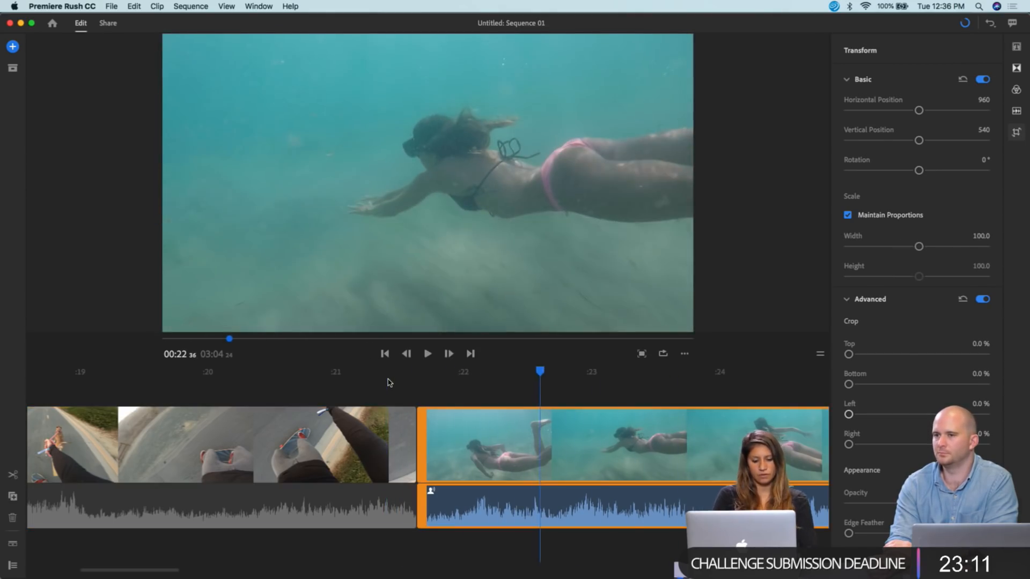
- Undo the dog clip's end trim and the deletion of the rotated clip
key(super+z)
key(super+z)
- Delete the underwater swim clip that follows the rotated clip
key(minus)
key(minus)
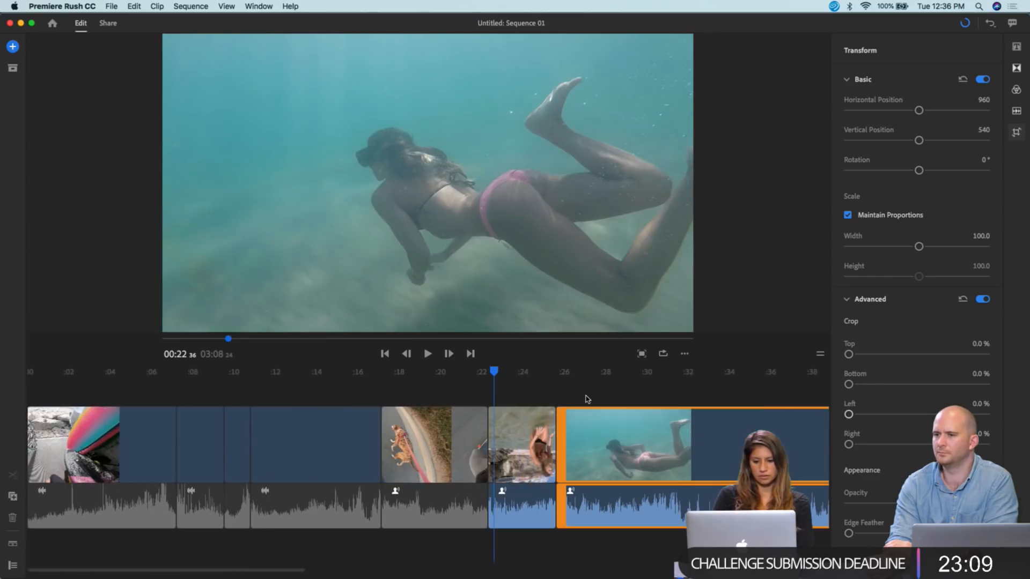
click(659, 401)
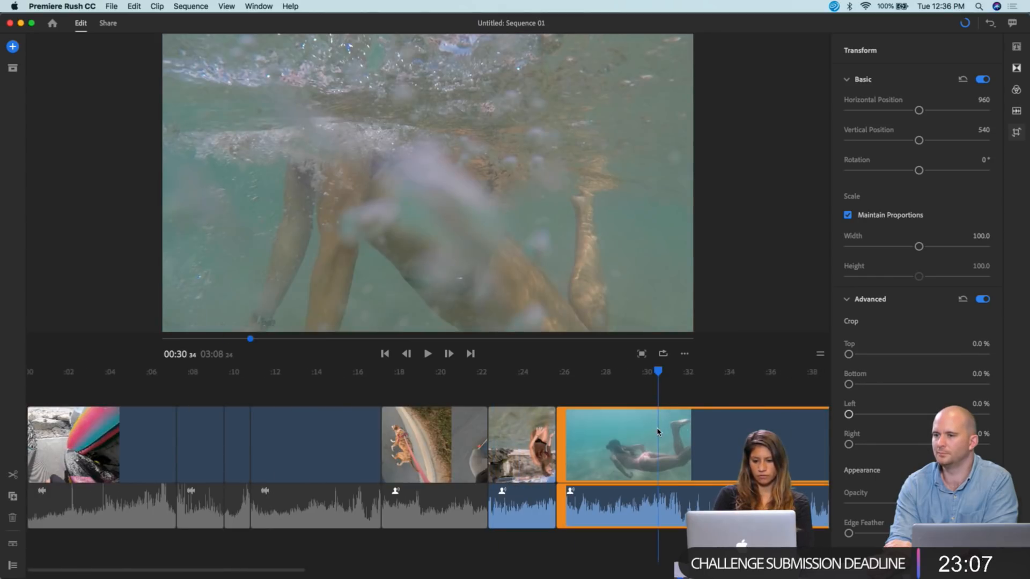
key(Delete)
- Trim about 0.7 seconds off the dog clip's end, and play across the cut into the rotated clip
click(477, 420)
key(equal)
drag(596, 431, 435, 455)
click(368, 375)
key(space)
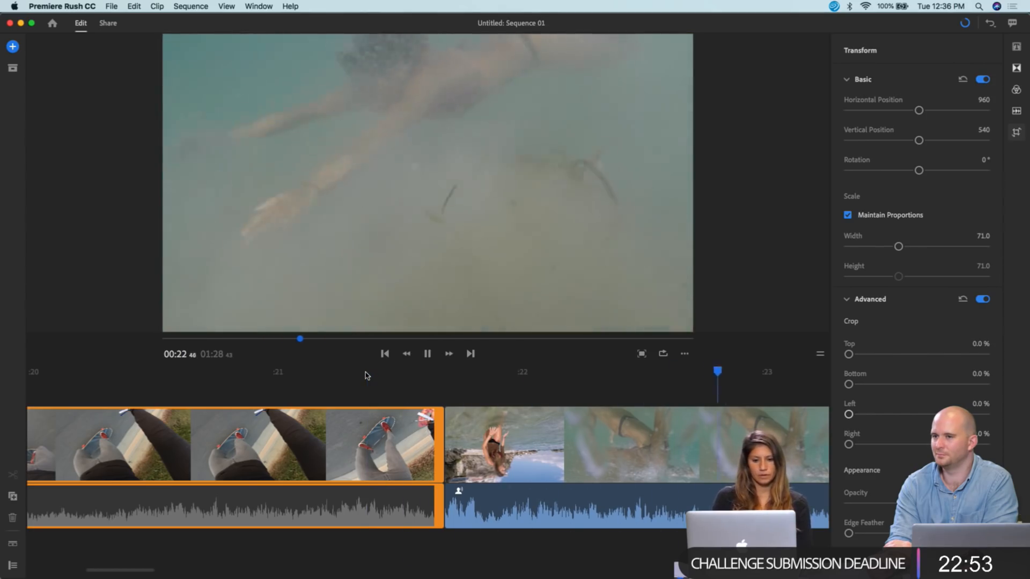
key(space)
- Try extending the rotated clip's start by three frames, play across the cut from the dog clip, and undo the change
key(minus)
scroll(285, 433, left, 3)
scroll(285, 434, left, 10)
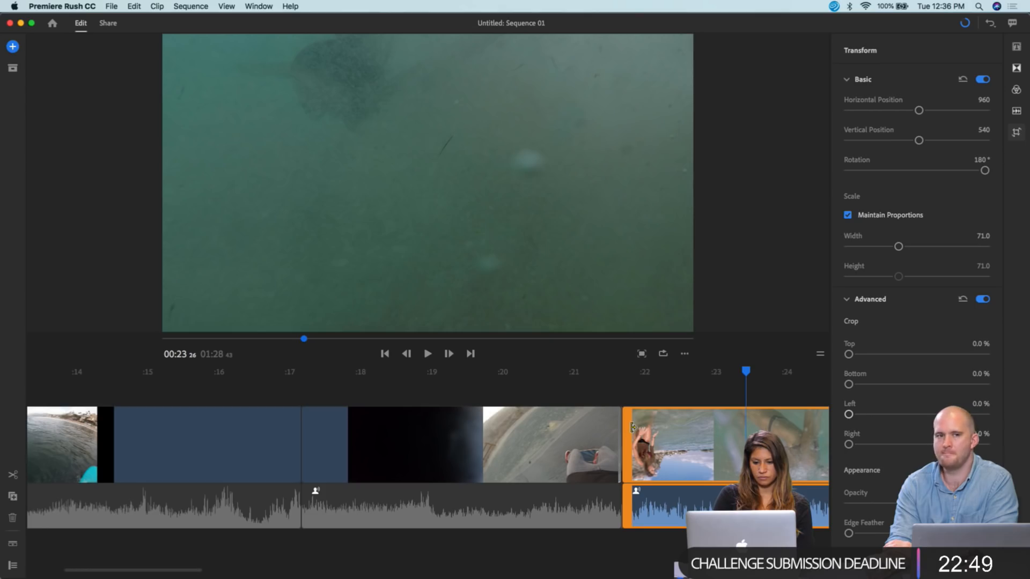
drag(632, 426, 629, 426)
scroll(658, 457, right, 3)
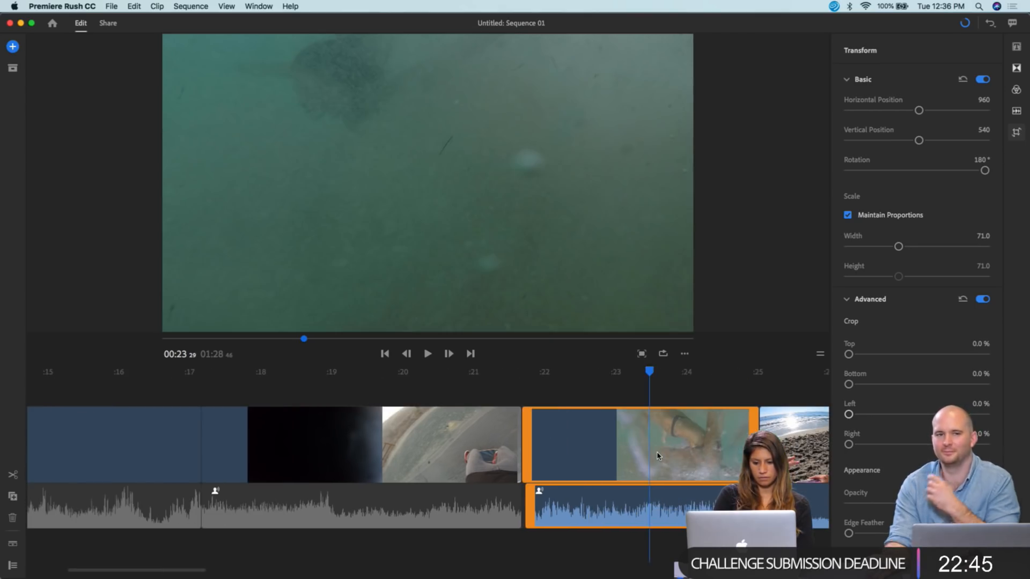
click(485, 395)
key(space)
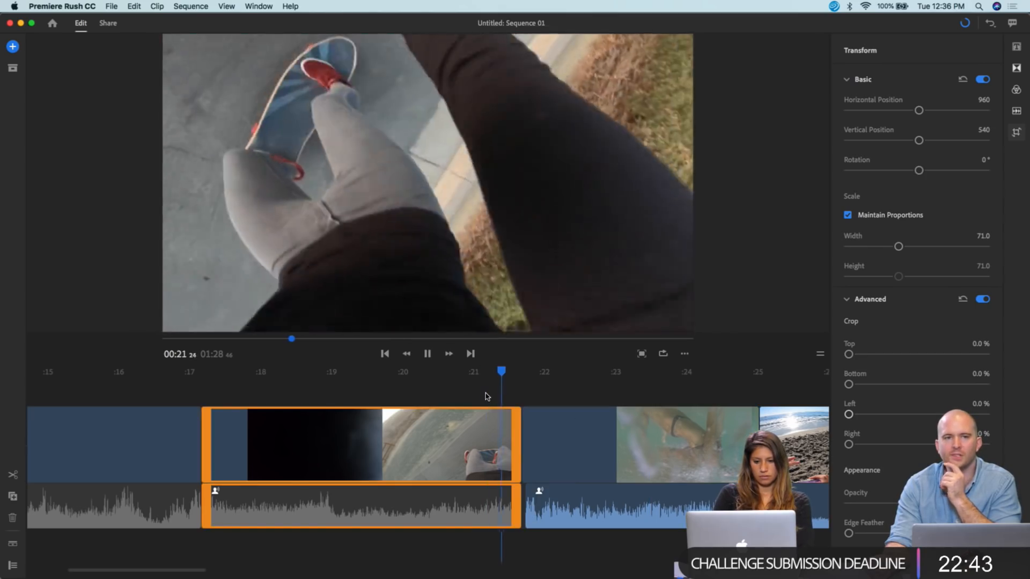
key(space)
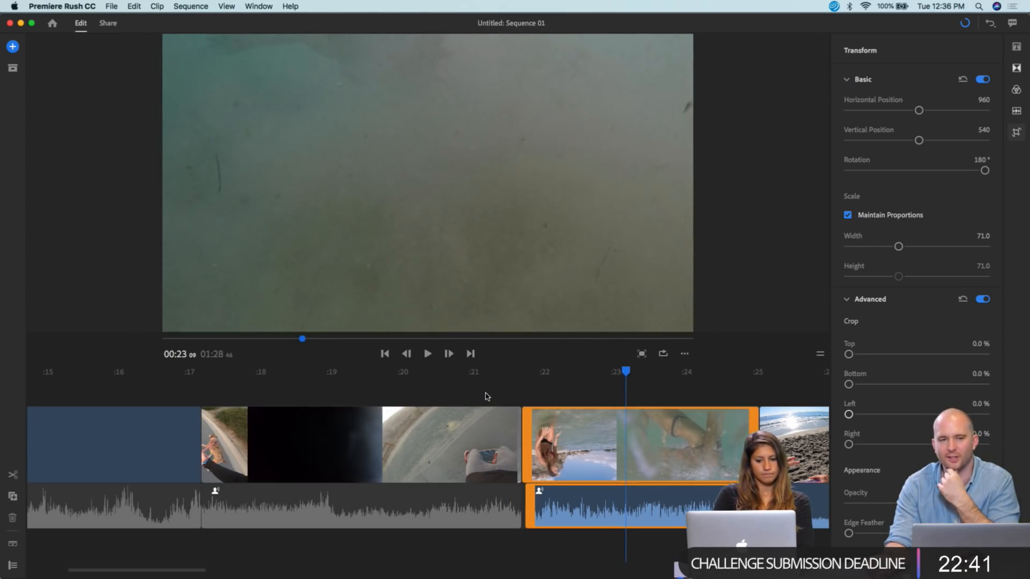
key(super+z)
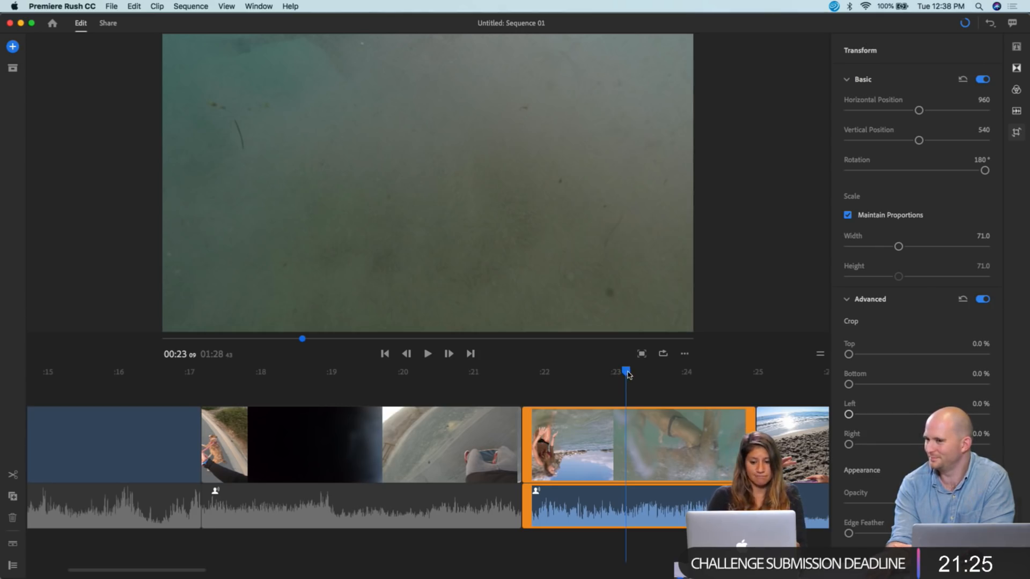
- Scrub back over the cut at about 00:21 and trim about three frames off the dog clip's end
drag(629, 373, 526, 375)
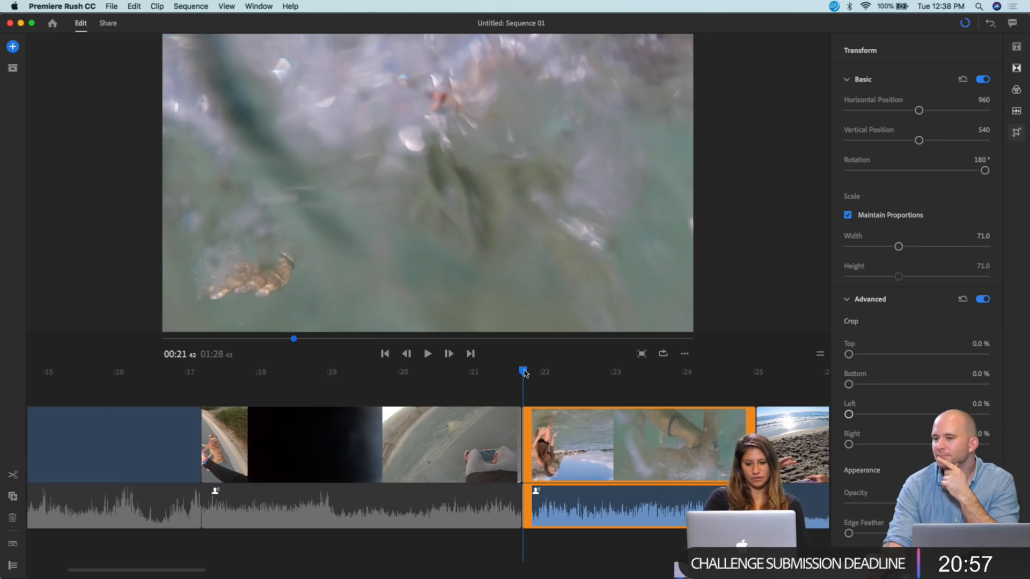
mouse_move(524, 374)
mouse_down()
mouse_move(507, 374)
mouse_move(518, 374)
mouse_up()
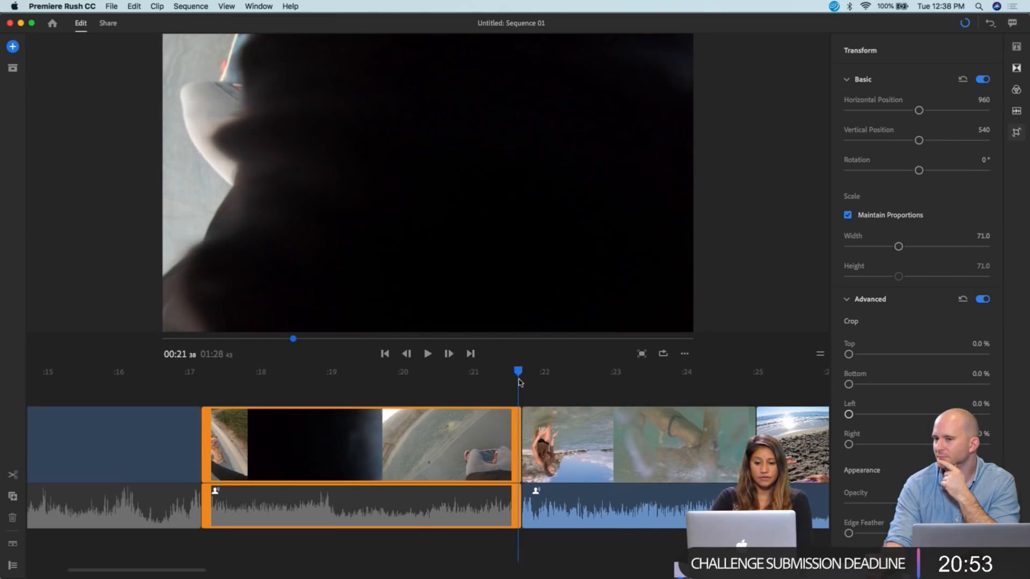
drag(513, 424, 504, 424)
- Scrub through the rotated clip and into the beach clip up to 00:34 47, and return the playhead to the sequence start
drag(517, 371, 743, 388)
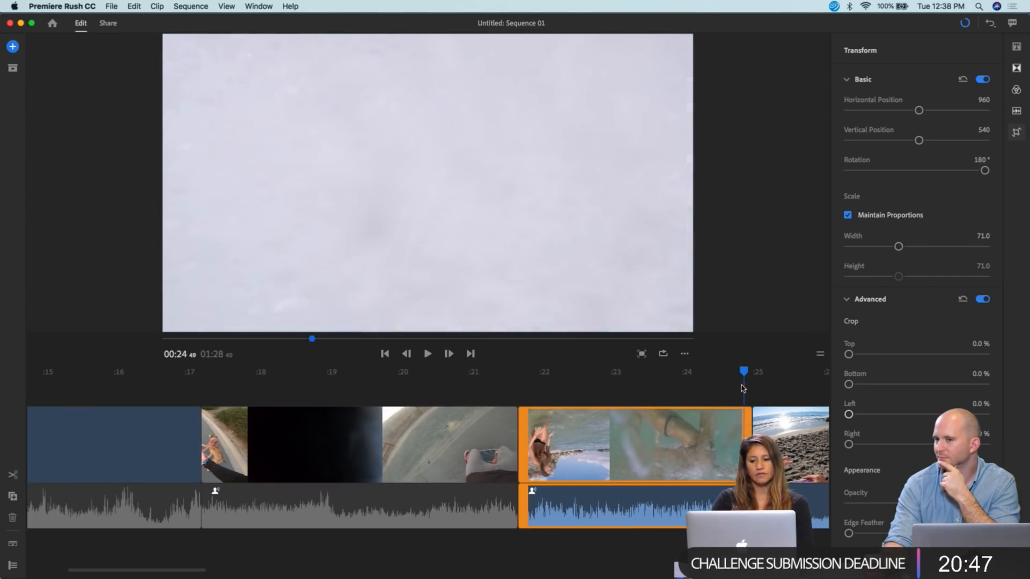
scroll(719, 384, right, 3)
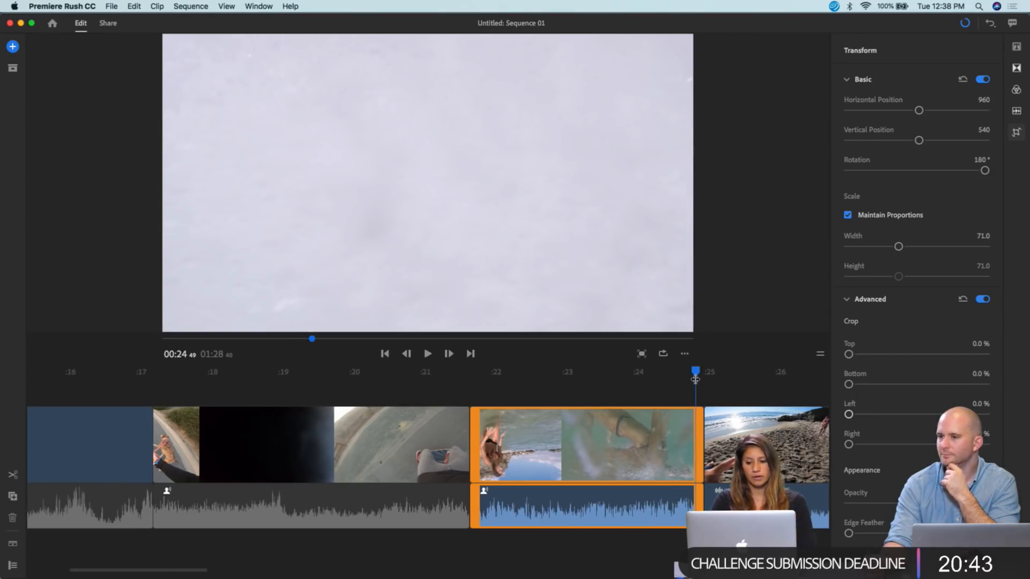
drag(708, 379, 743, 386)
key(minus)
key(minus)
key(minus)
key(minus)
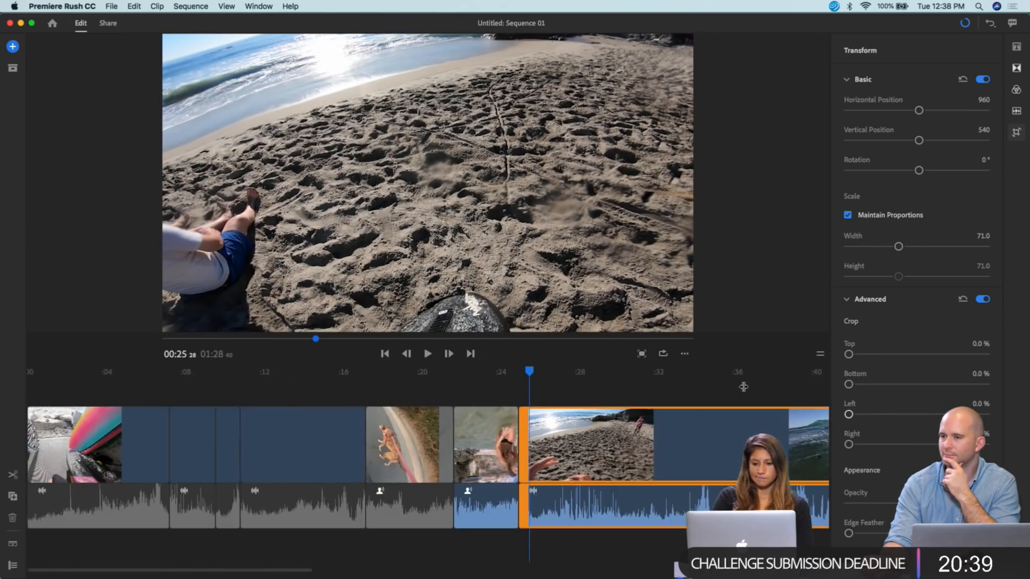
drag(224, 372, 297, 376)
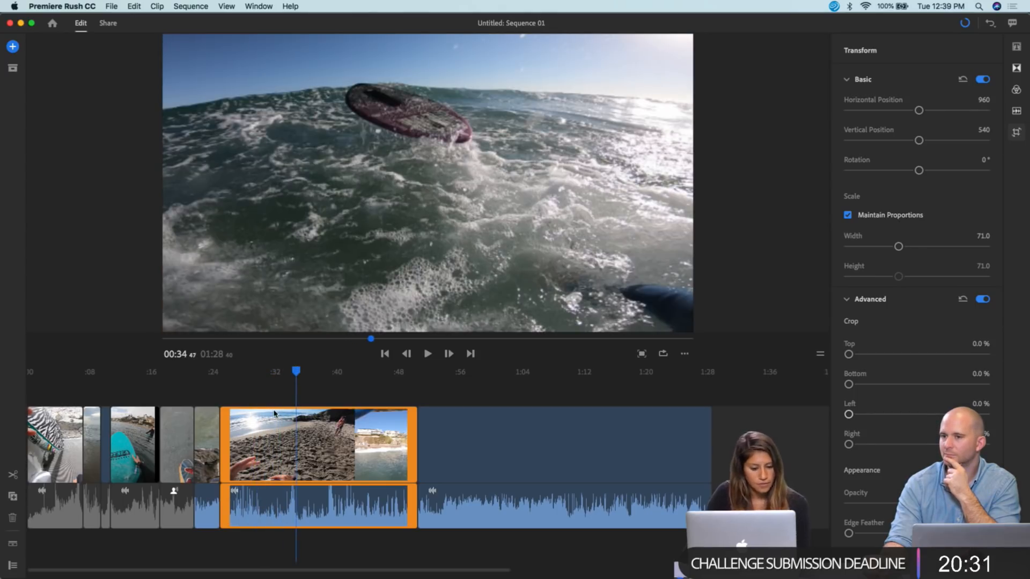
drag(295, 375, 29, 373)
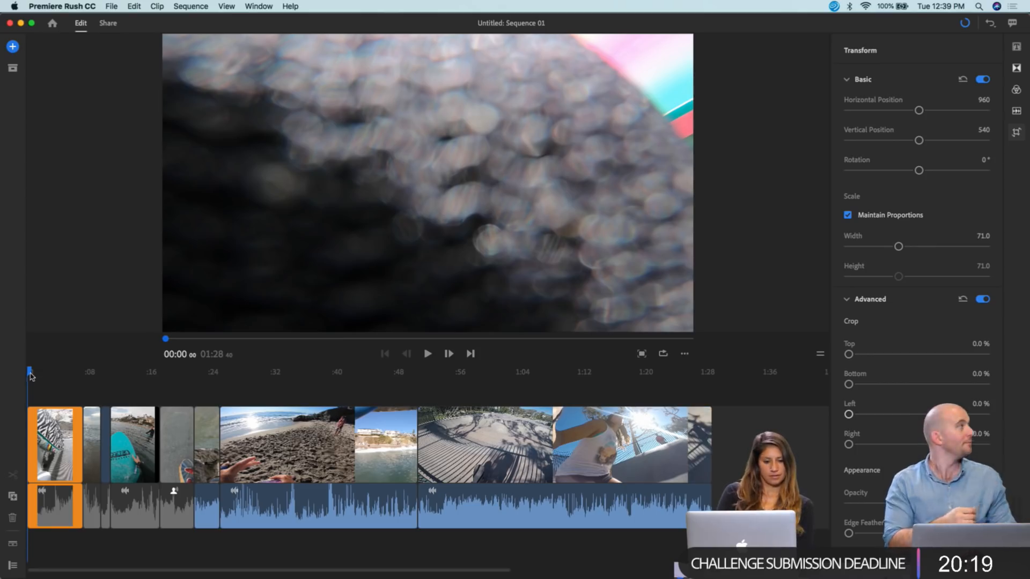
- Set the Mac's sound output to Internal Speakers in System Preferences, and close the preferences
click(14, 7)
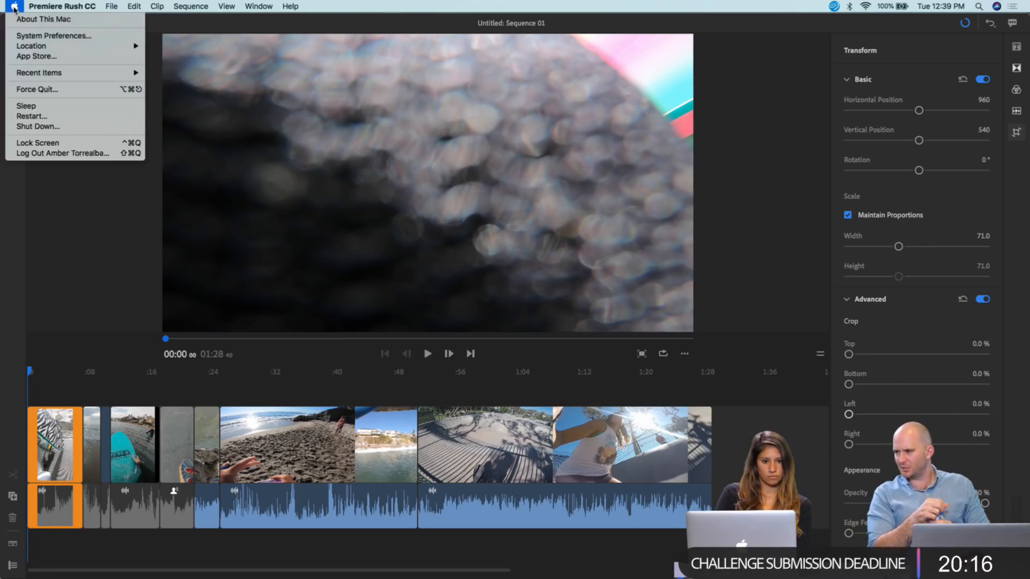
click(25, 37)
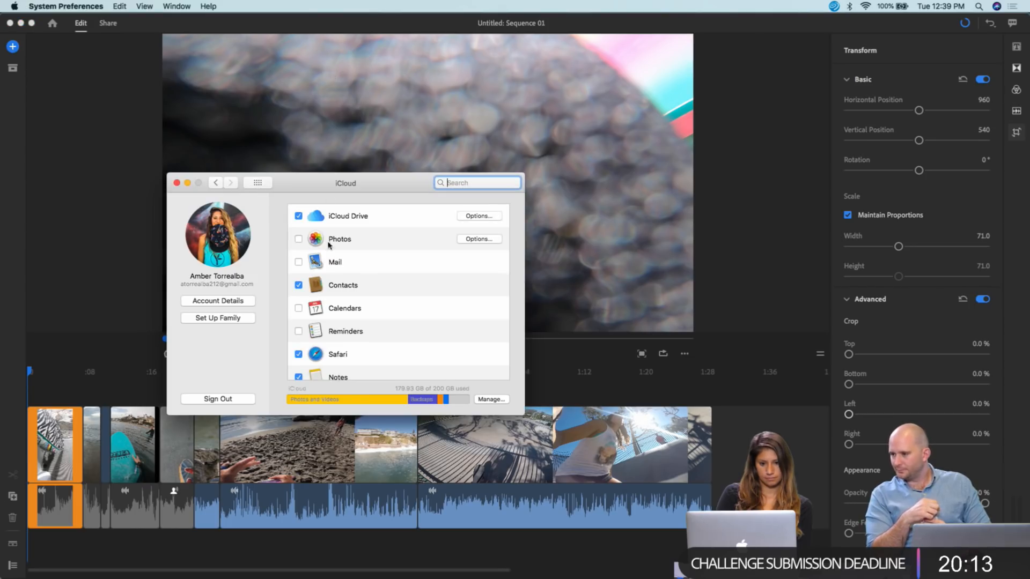
click(257, 184)
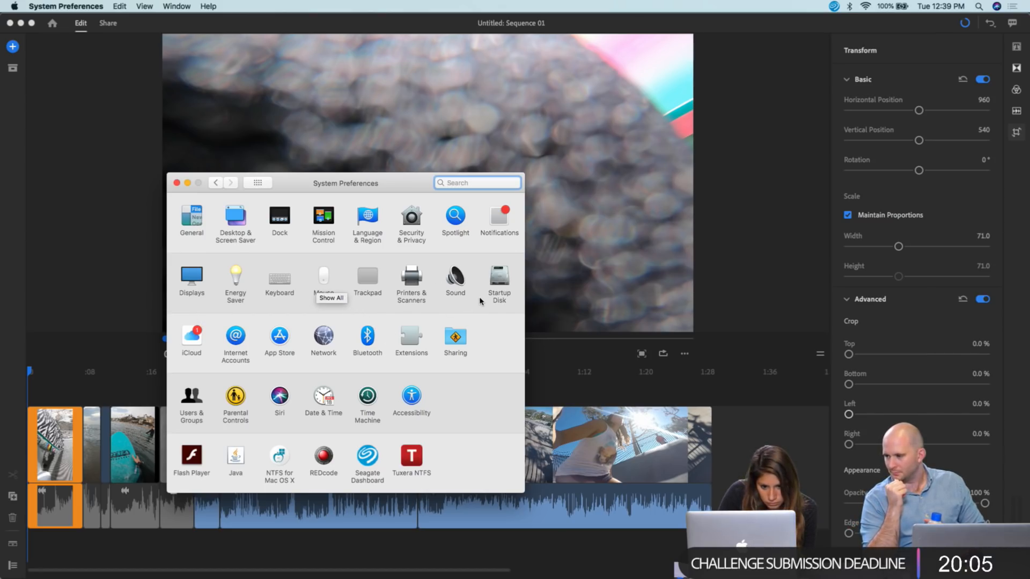
click(450, 291)
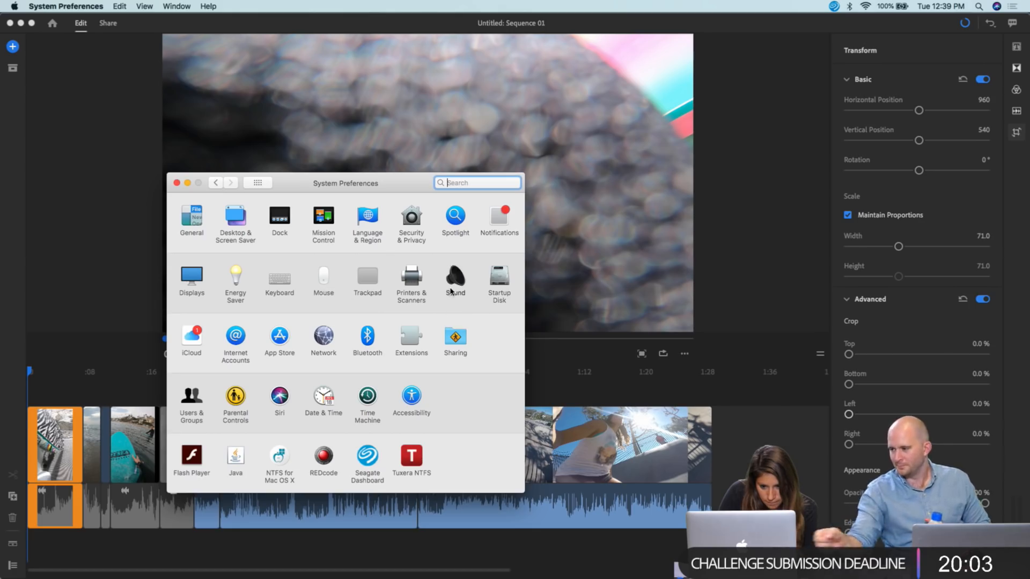
click(290, 256)
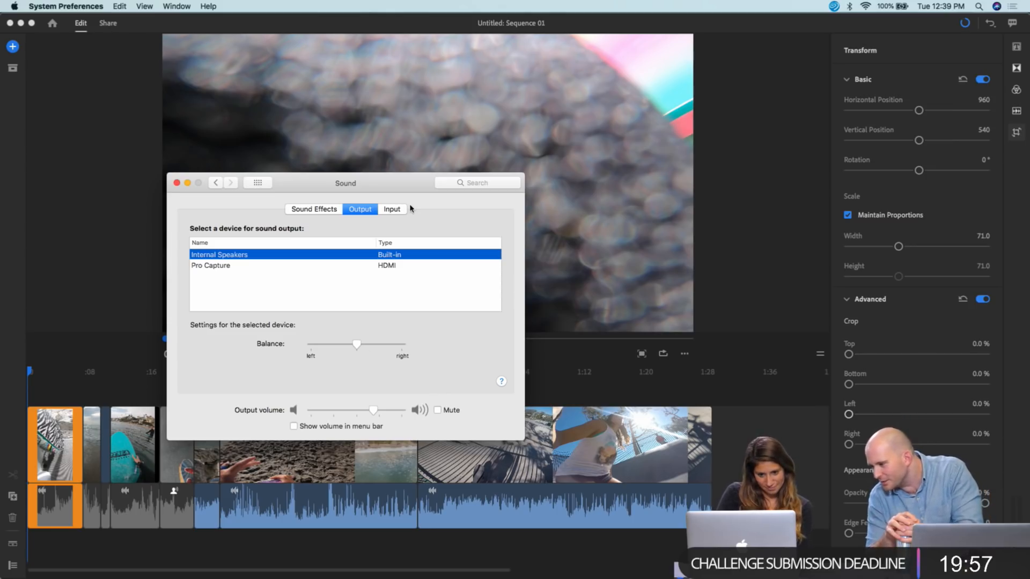
click(177, 183)
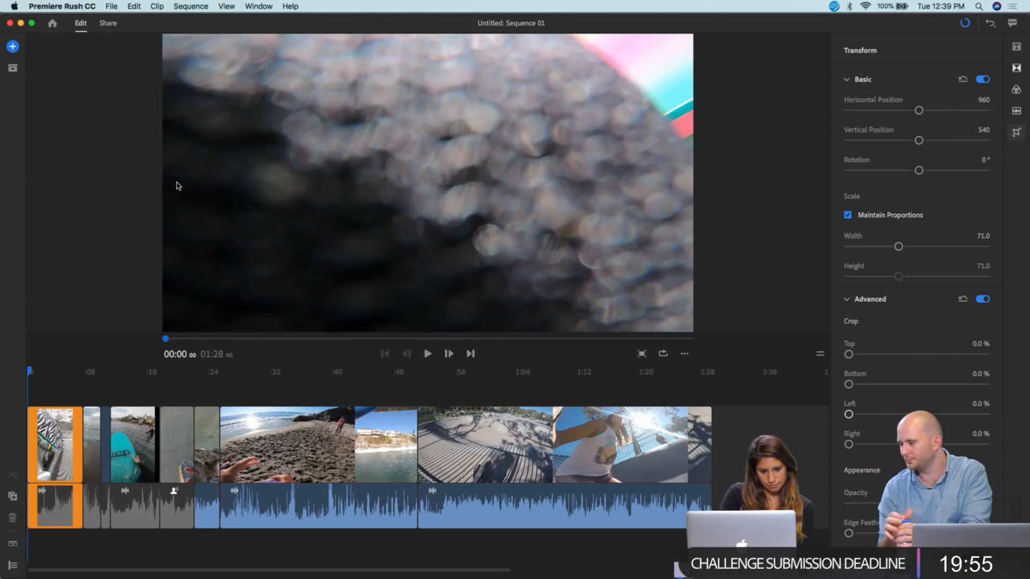
- Play the beach clip from about 00:26 to 00:29 28 while raising the system volume
click(231, 544)
key(space)
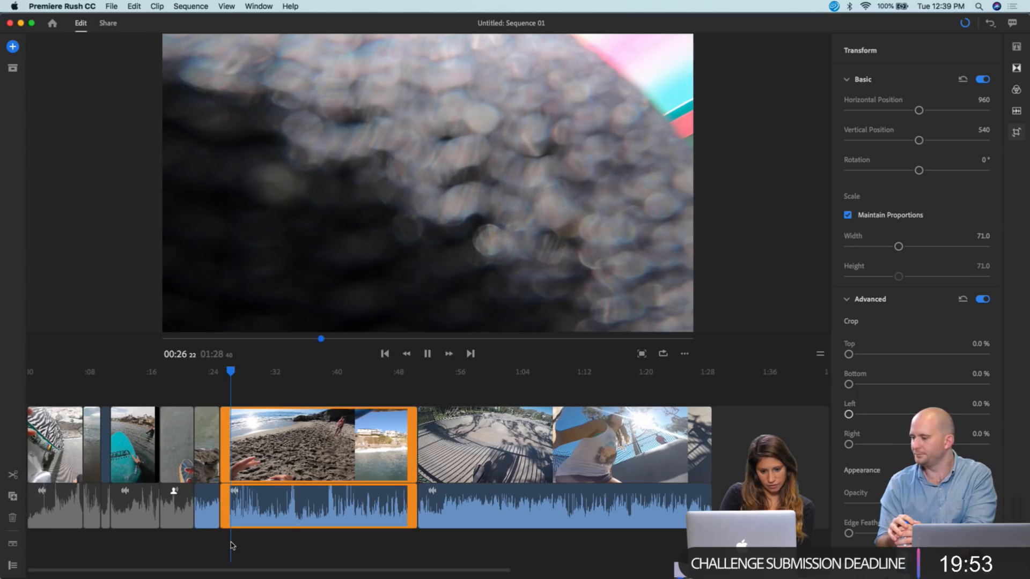
key(XF86AudioRaiseVolume)
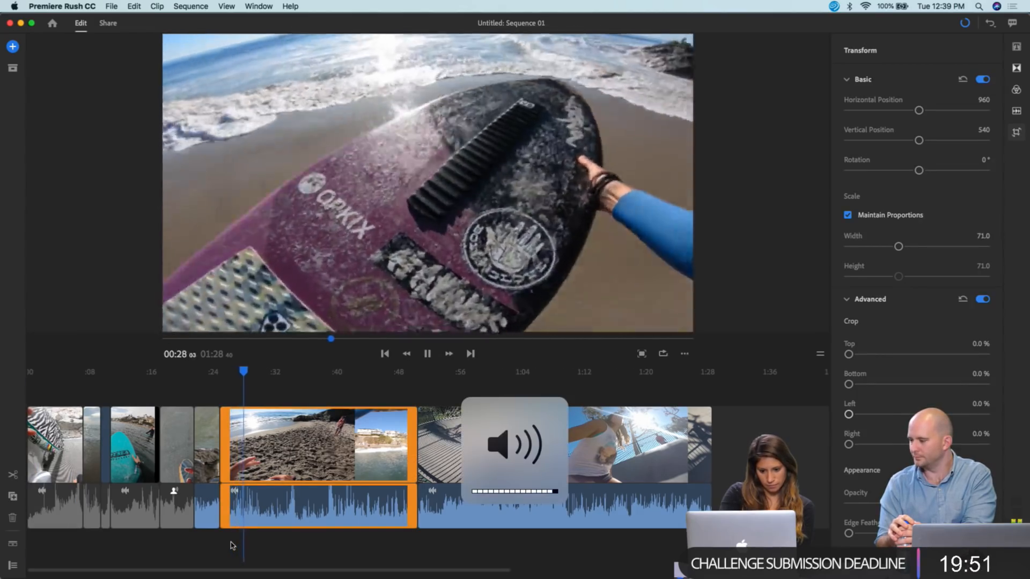
key(space)
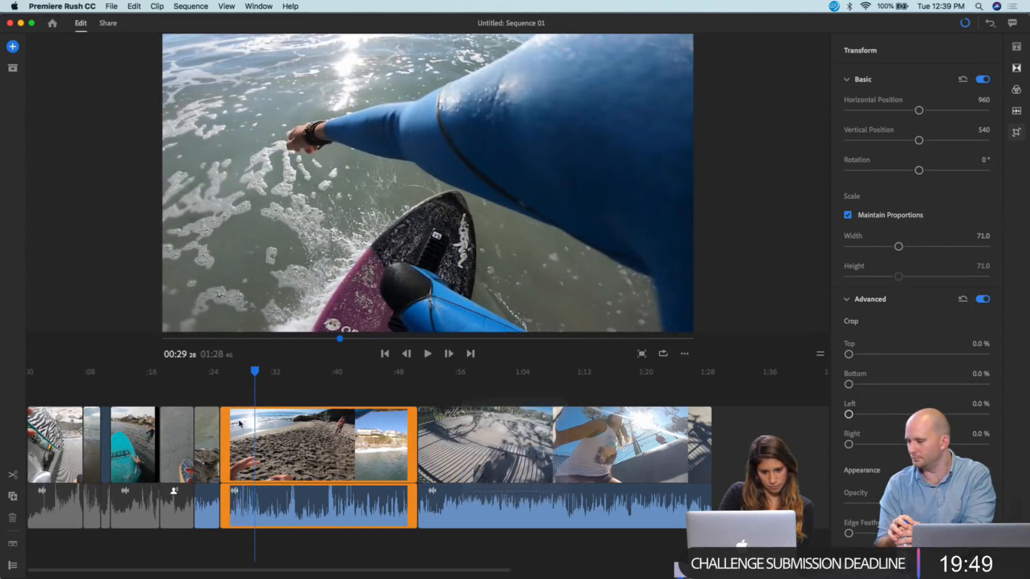
- Return the playhead to the sequence start and open the media browser to add media
drag(255, 374, 27, 374)
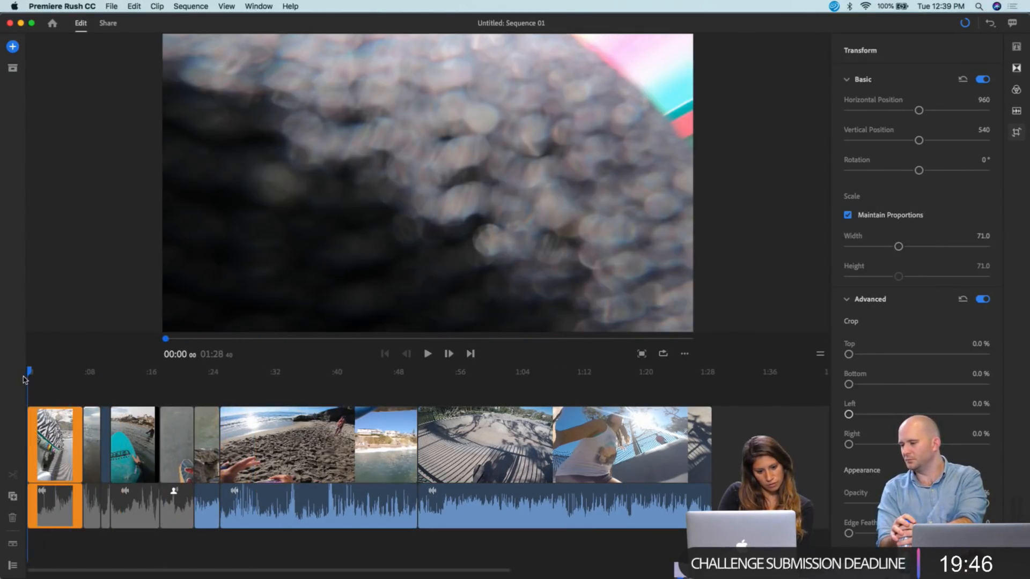
click(13, 47)
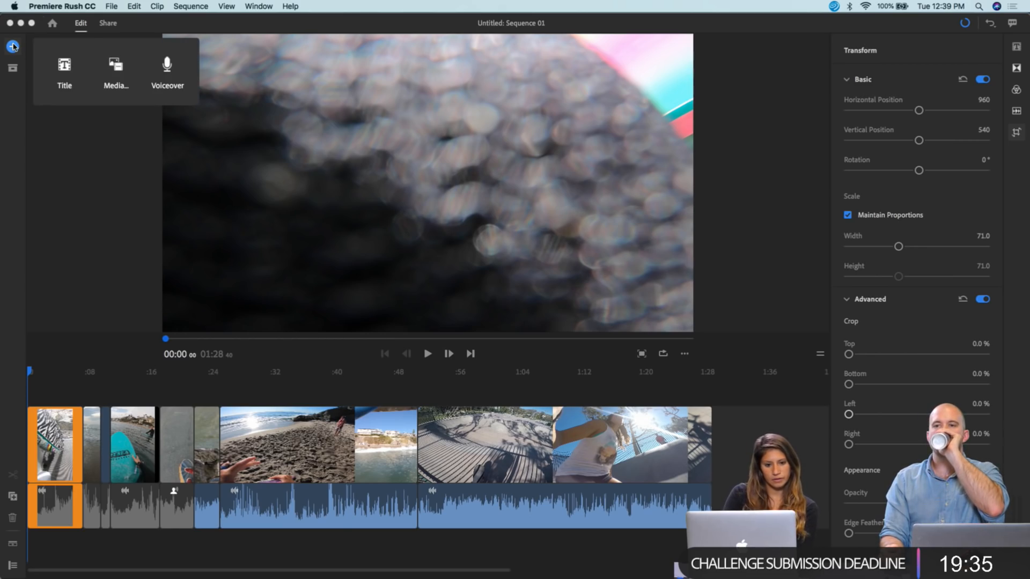
click(126, 68)
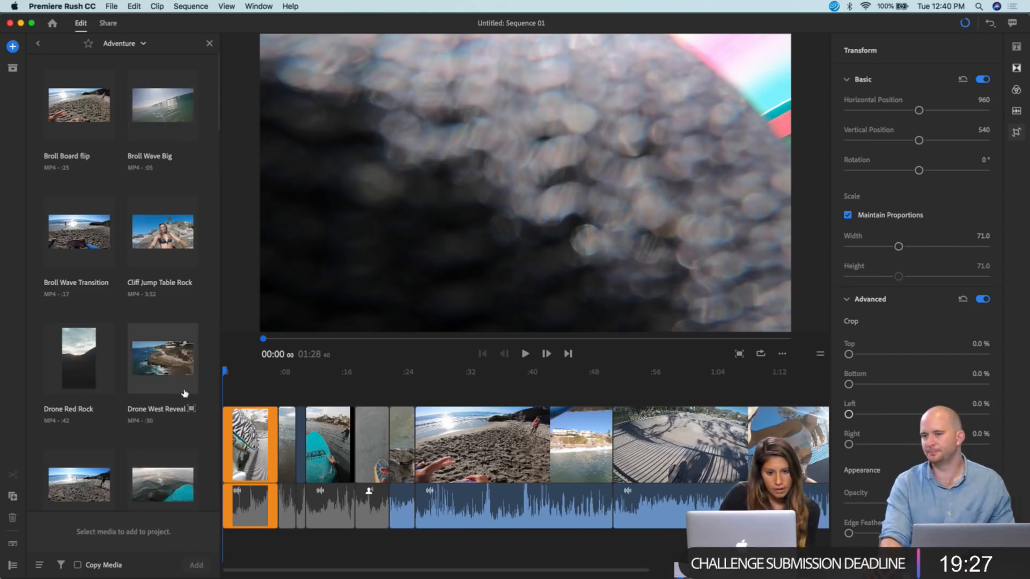
- Add Lost Sky - Forever-2.mp3 from Finder's Music folder to the sequence start as an audio track, and close the Finder window and media browser
mouse_move(330, 576)
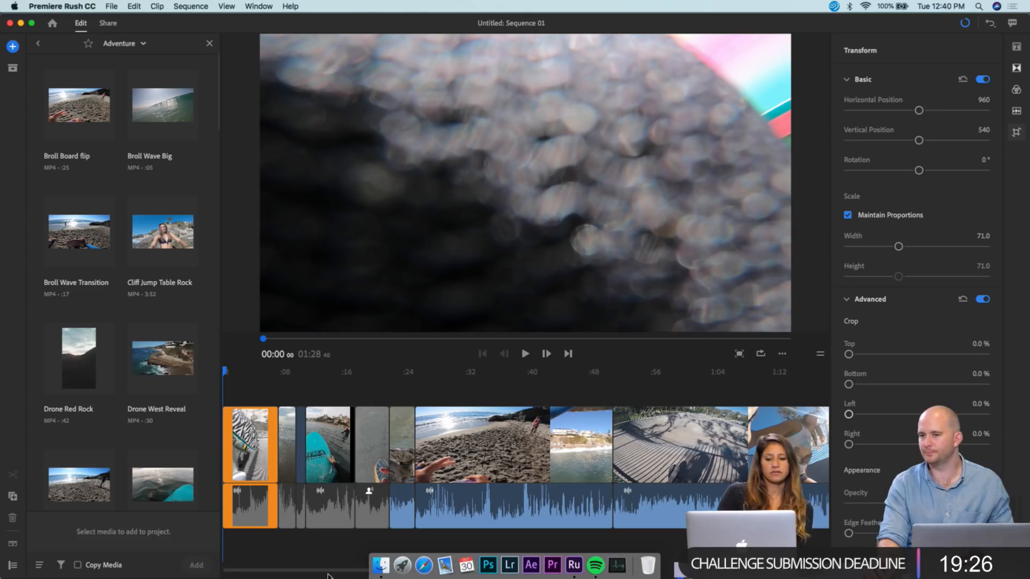
click(381, 568)
drag(268, 254, 493, 171)
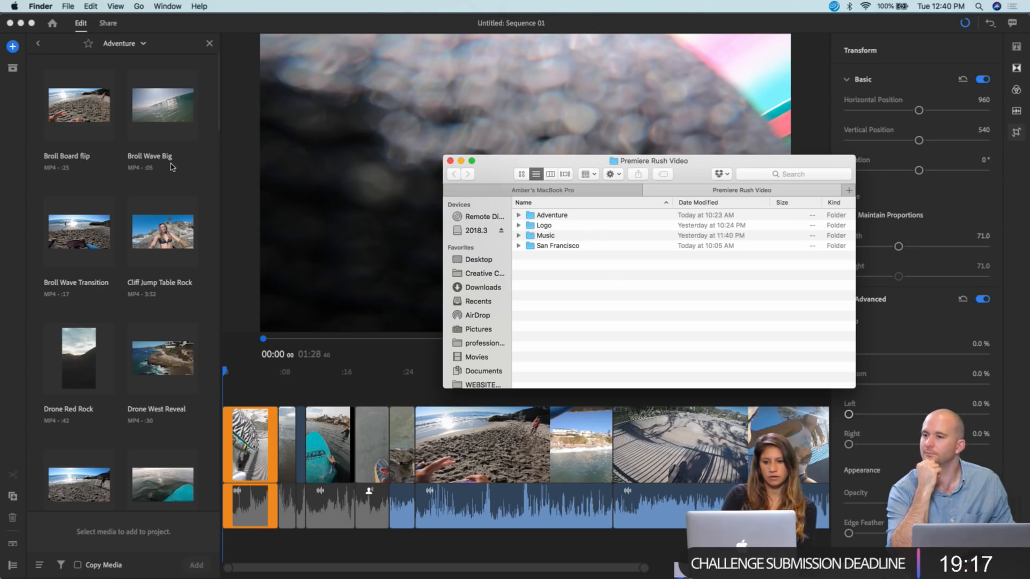
double_click(554, 237)
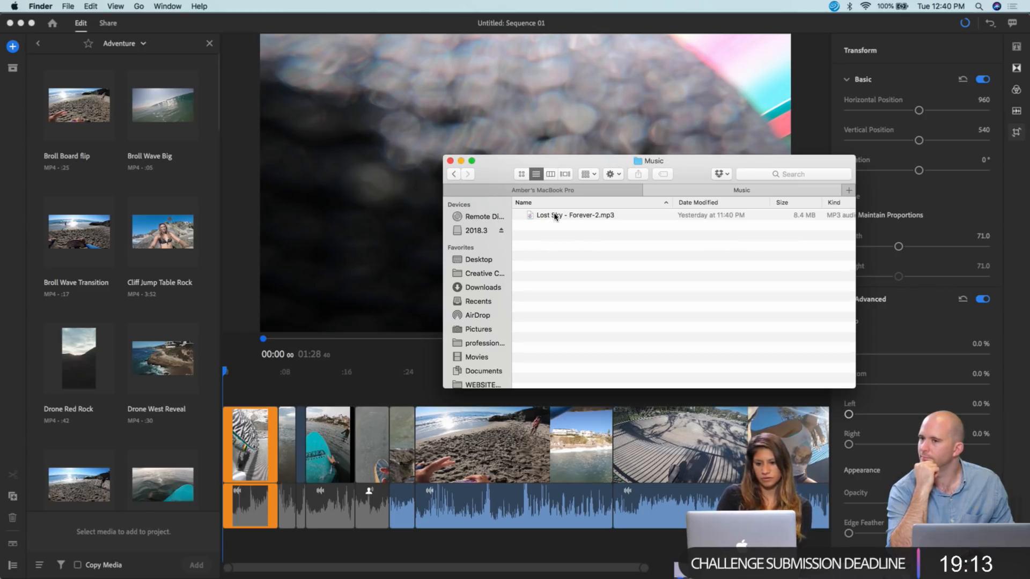
drag(555, 216, 236, 550)
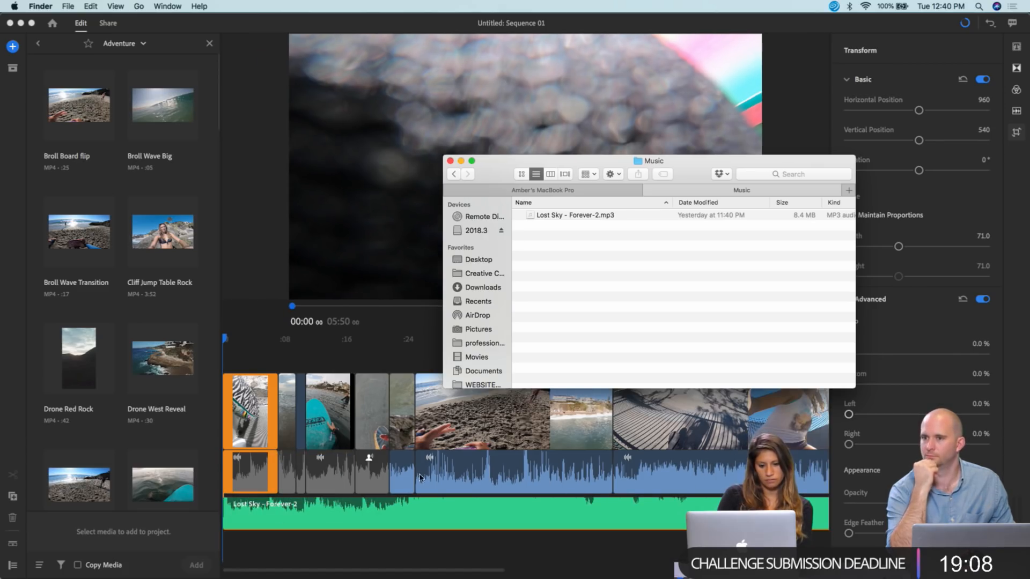
click(451, 161)
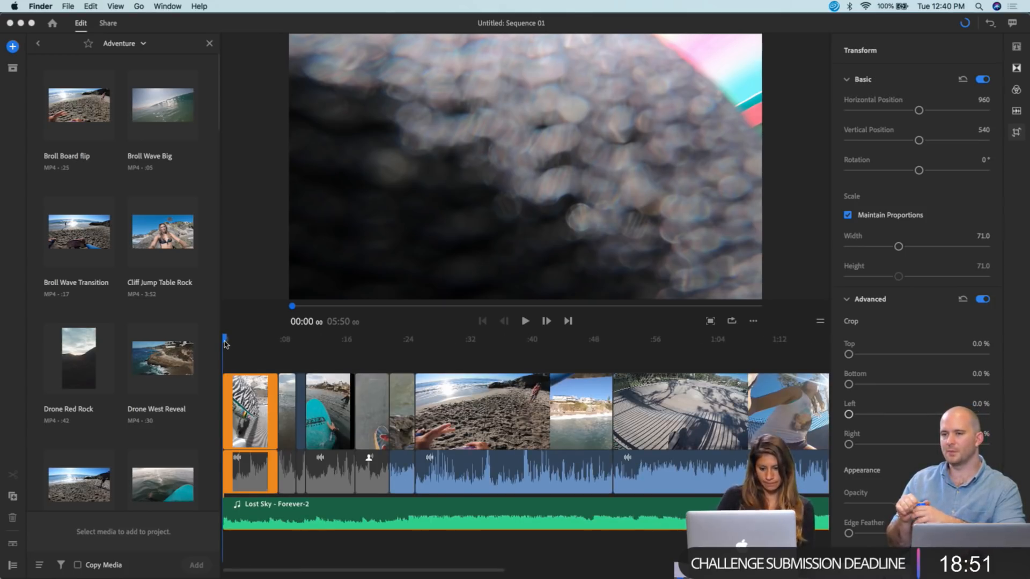
click(210, 47)
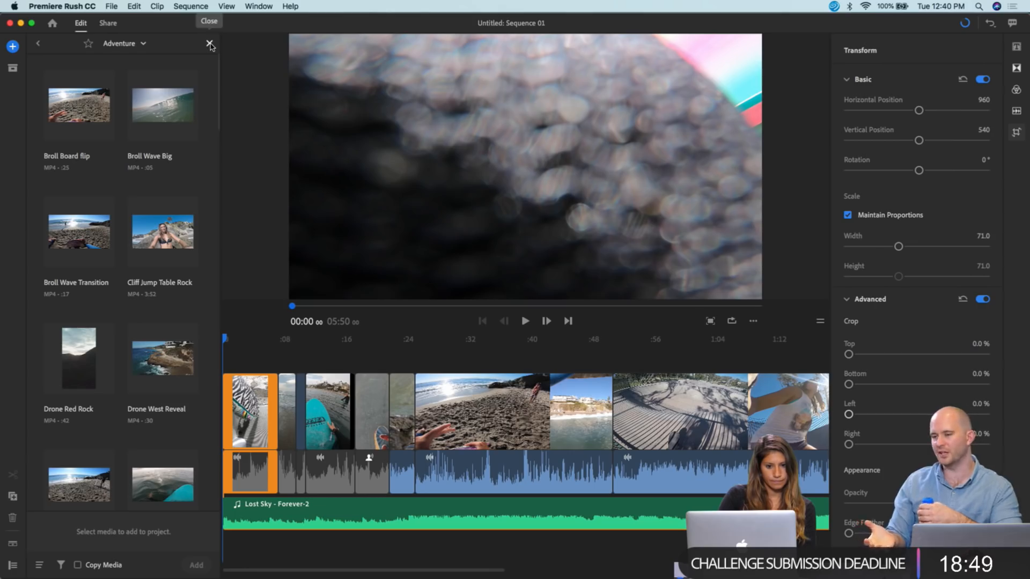
click(210, 46)
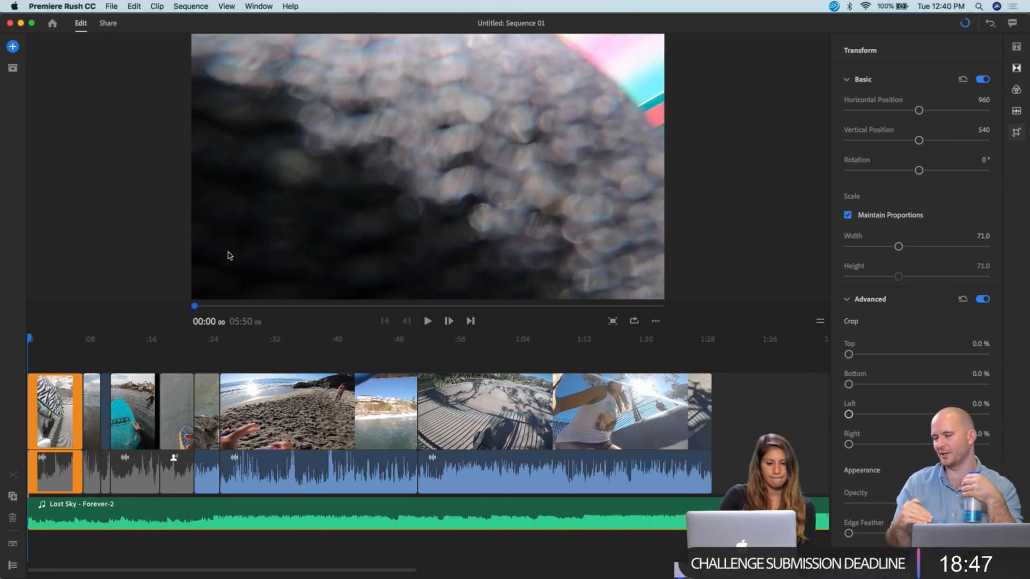
- Play the opening clip with the music twice from the sequence start, with the music clip selected and the system volume raised
key(space)
key(space)
click(54, 516)
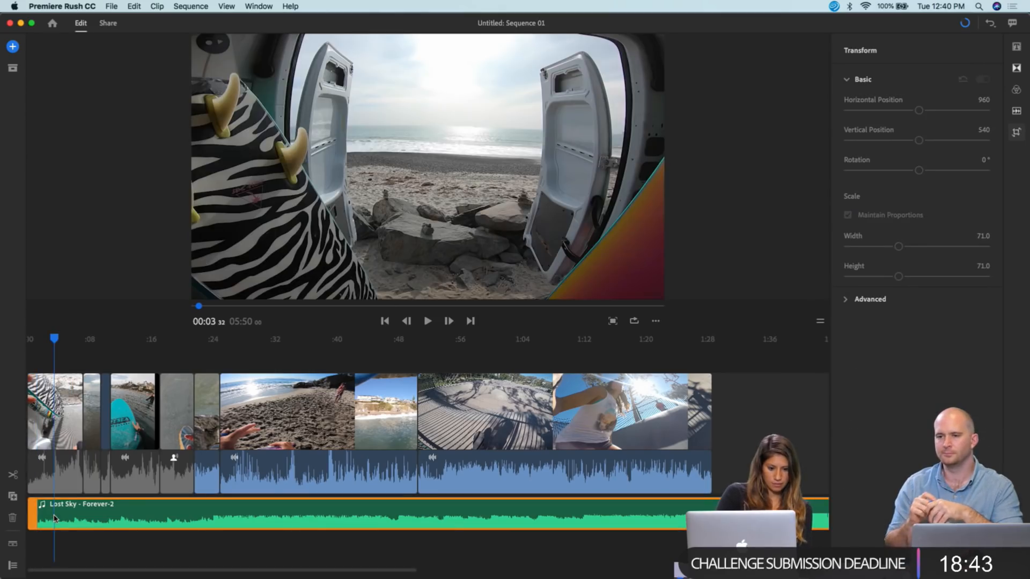
drag(55, 340, 18, 337)
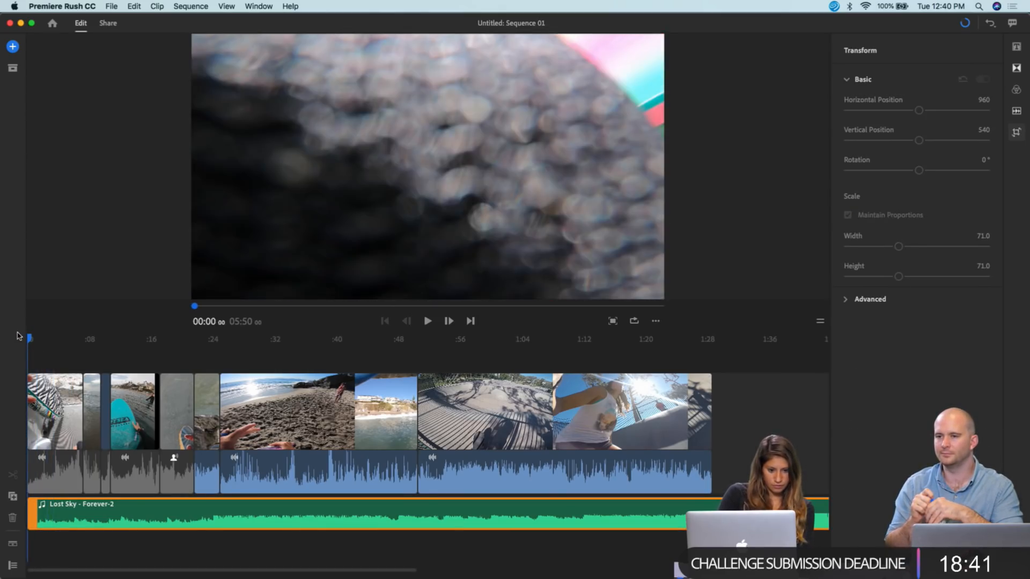
key(space)
key(XF86AudioRaiseVolume)
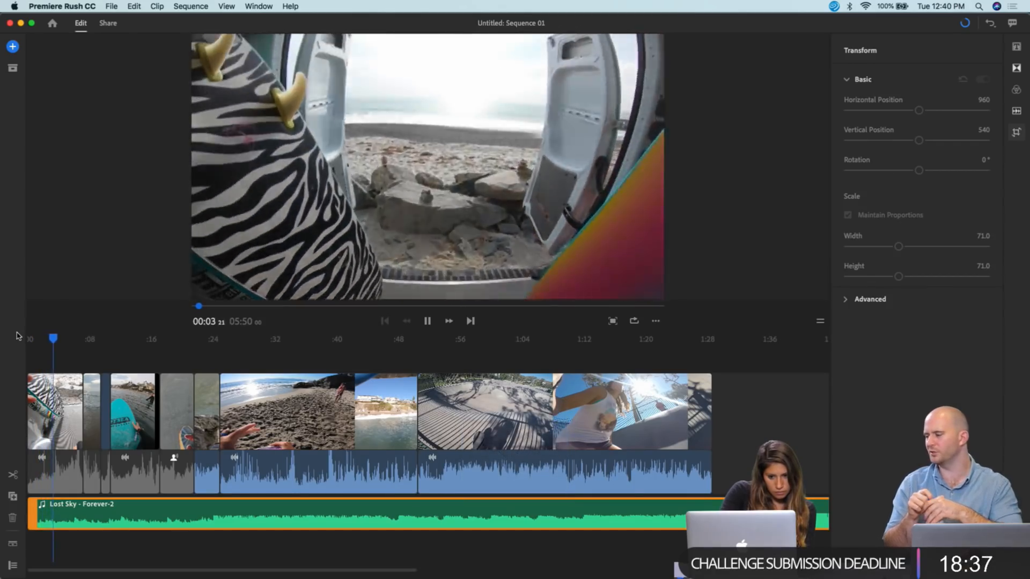
key(space)
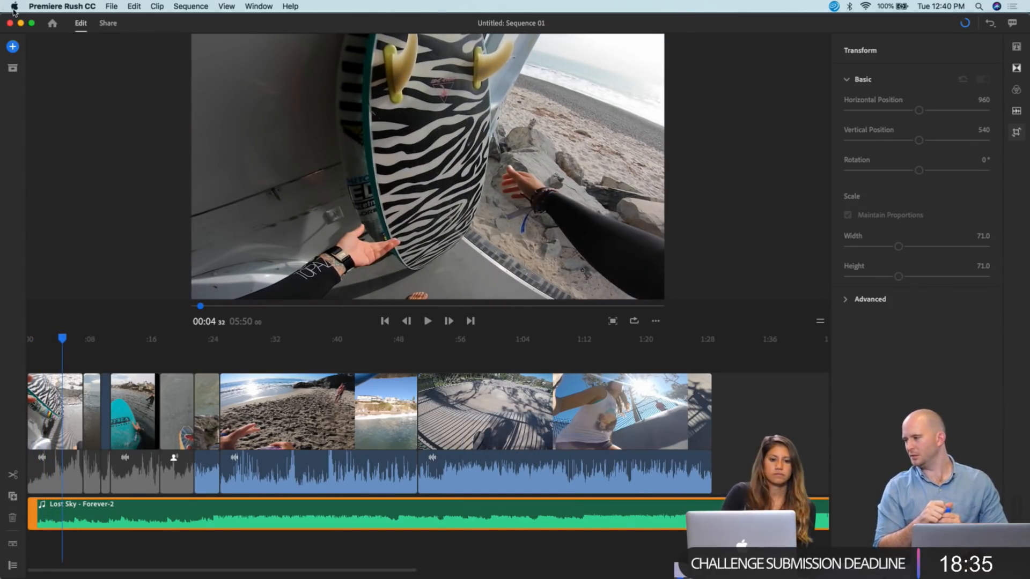
- Check the Mac's sound input and output devices in System Preferences, select Internal Speakers for output, and close the preferences
click(15, 7)
click(25, 36)
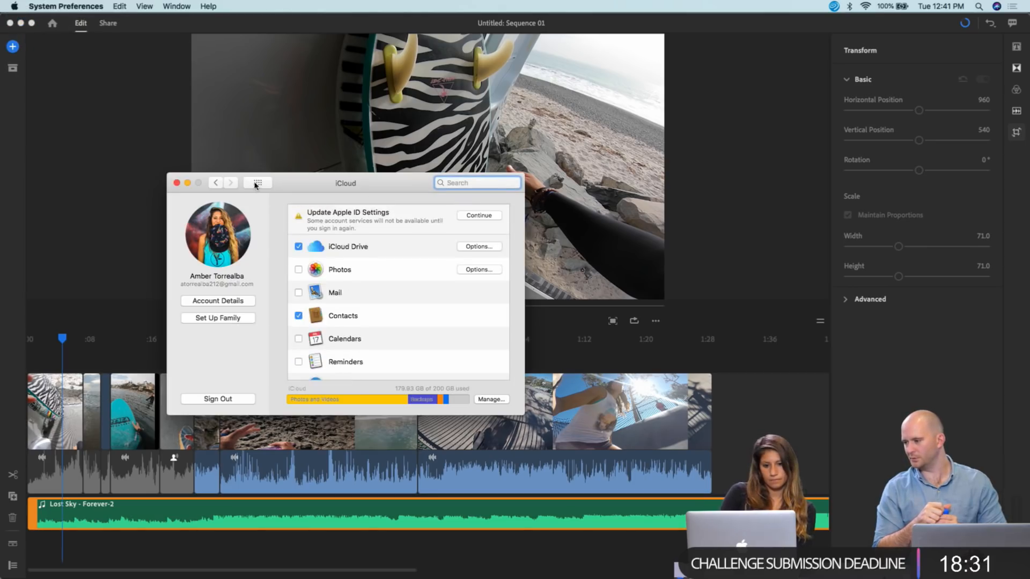
click(258, 183)
click(457, 281)
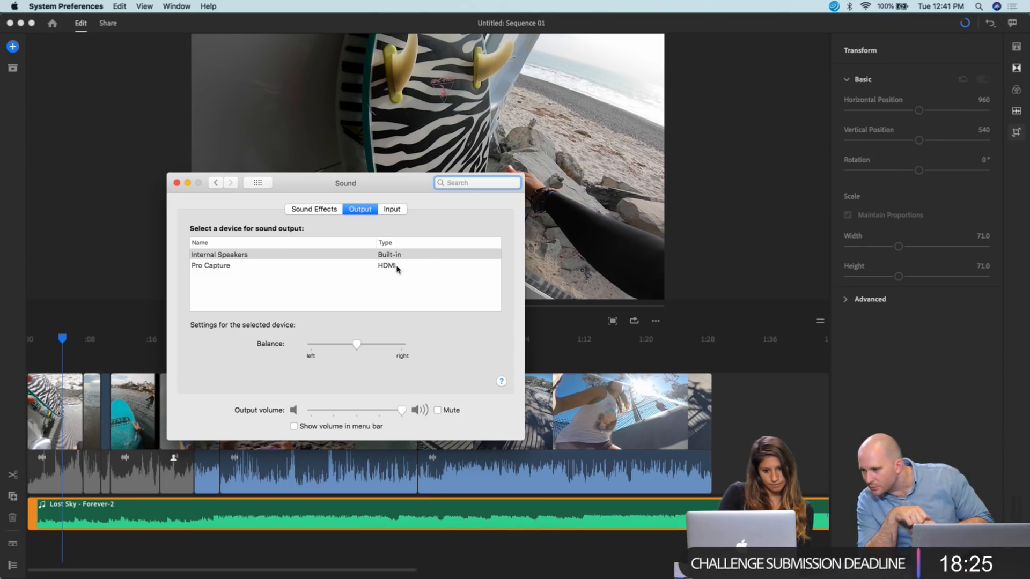
click(374, 257)
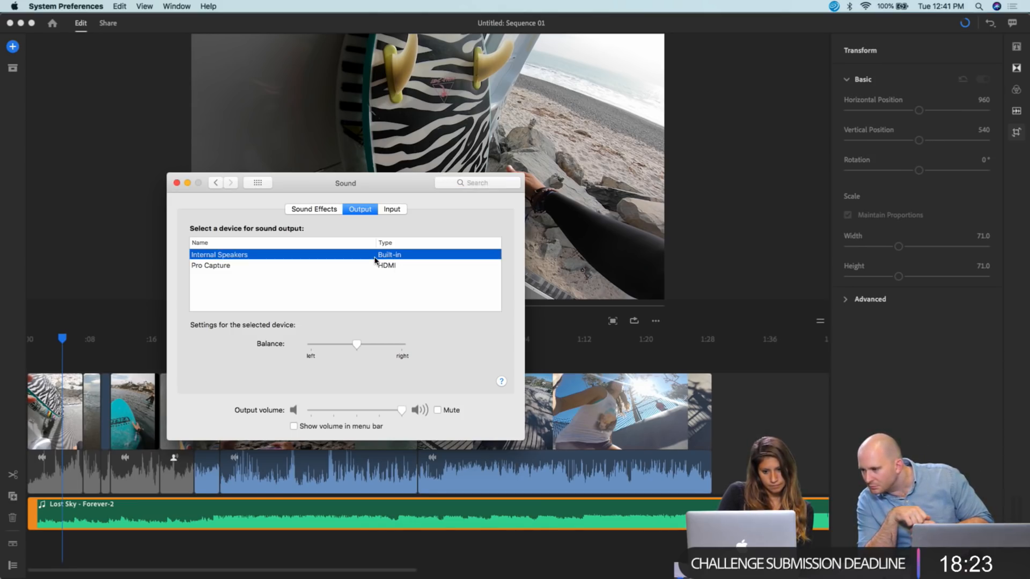
click(383, 211)
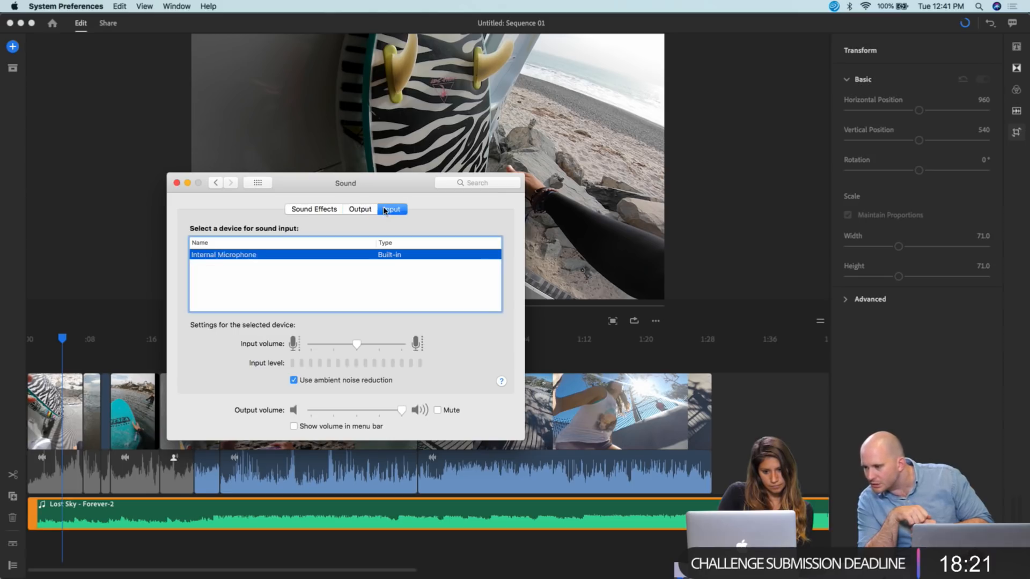
click(368, 210)
click(325, 260)
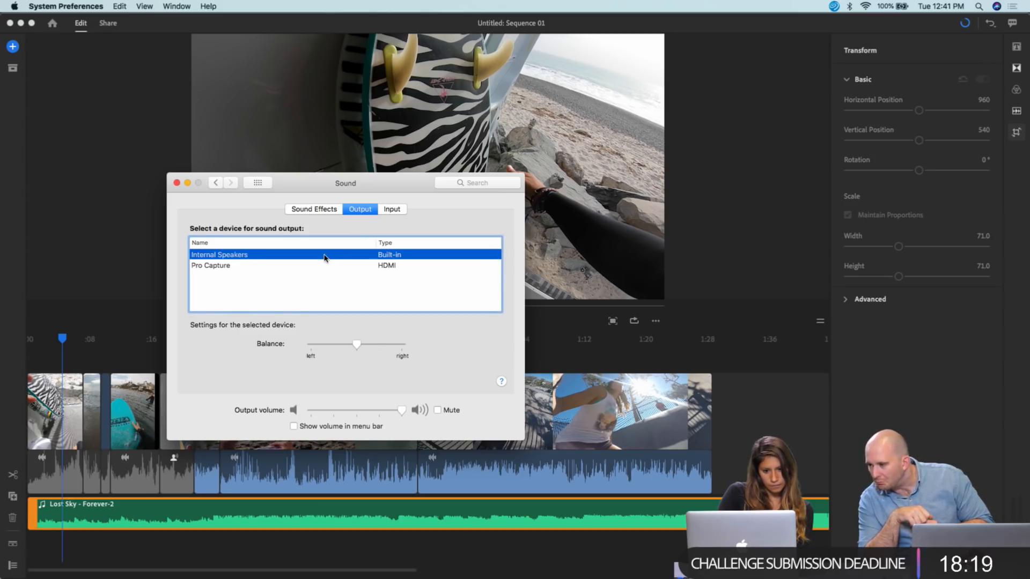
click(177, 183)
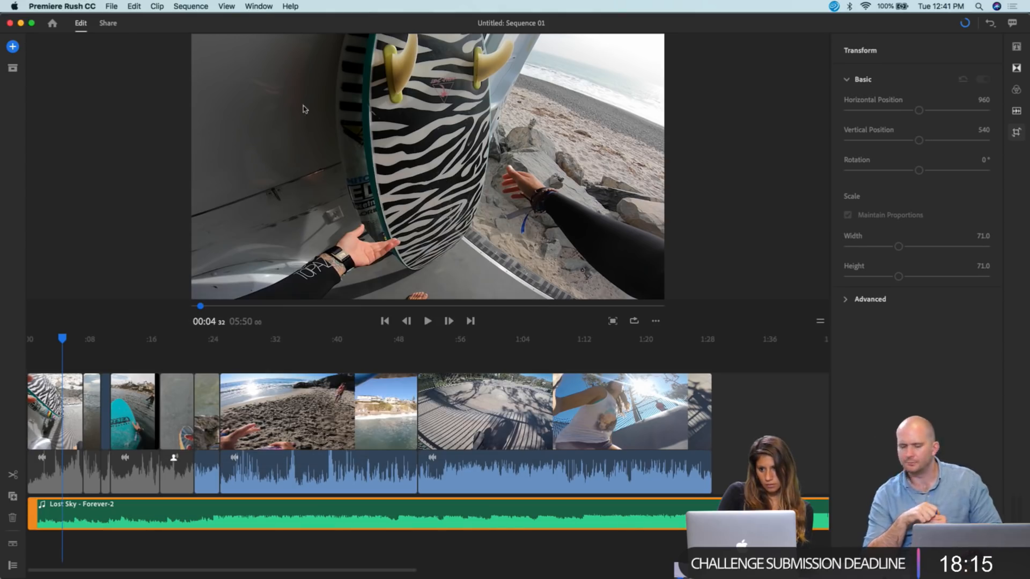
- Check the Bluetooth device list, raise the system volume, and play the surf footage with the music from about 00:33 to 00:36 32
click(848, 6)
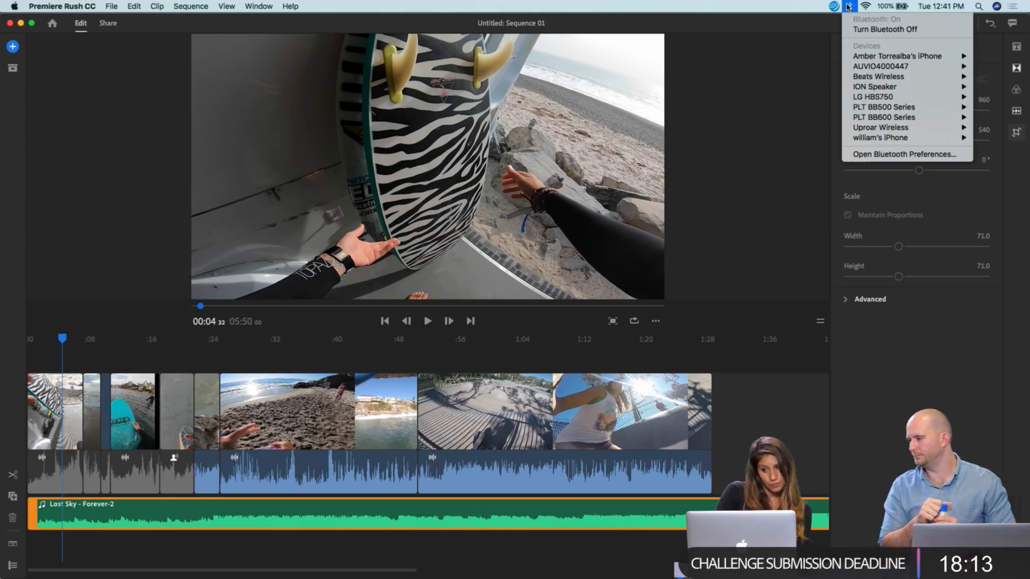
click(848, 6)
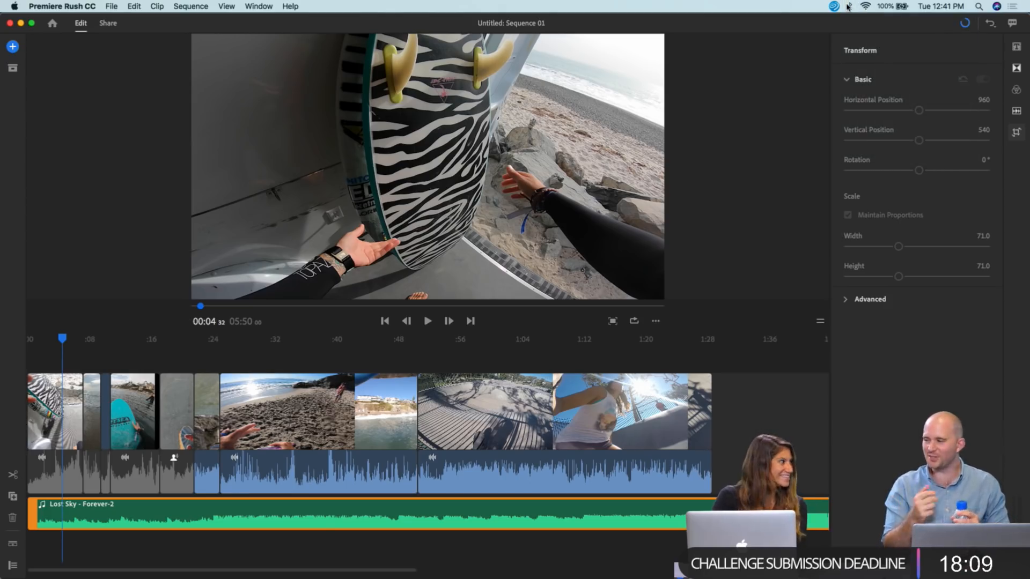
key(XF86AudioRaiseVolume)
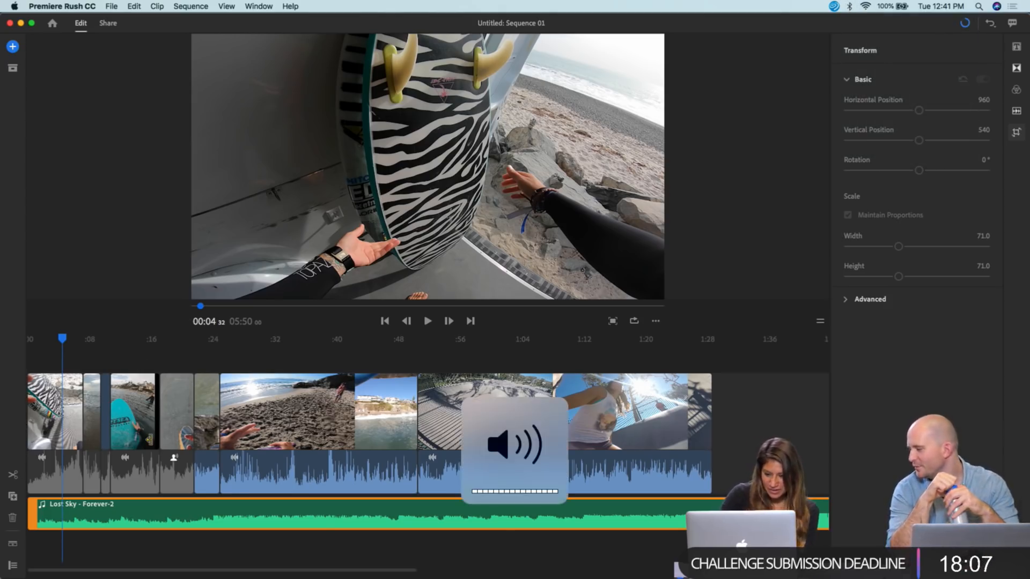
click(284, 348)
key(space)
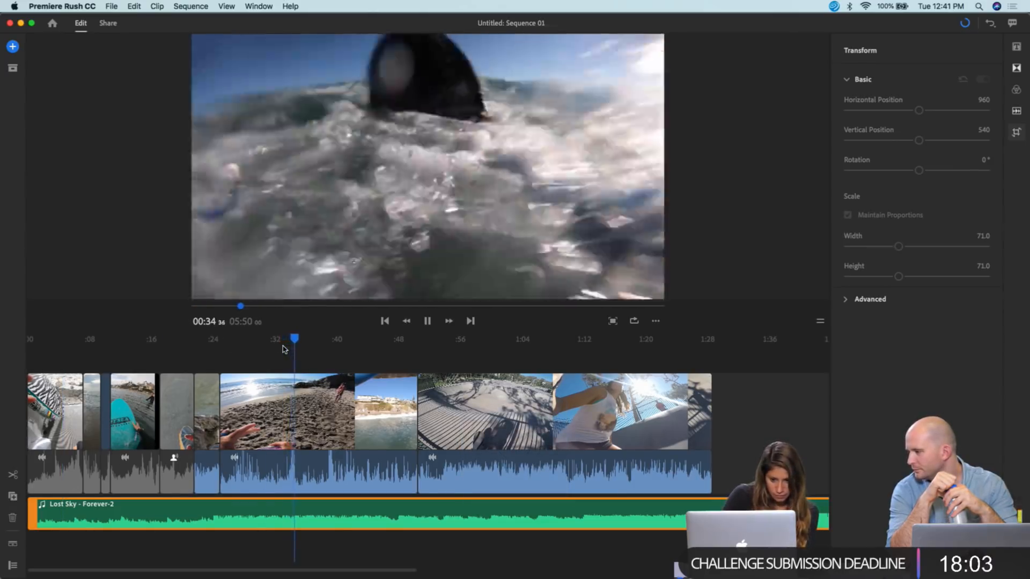
key(space)
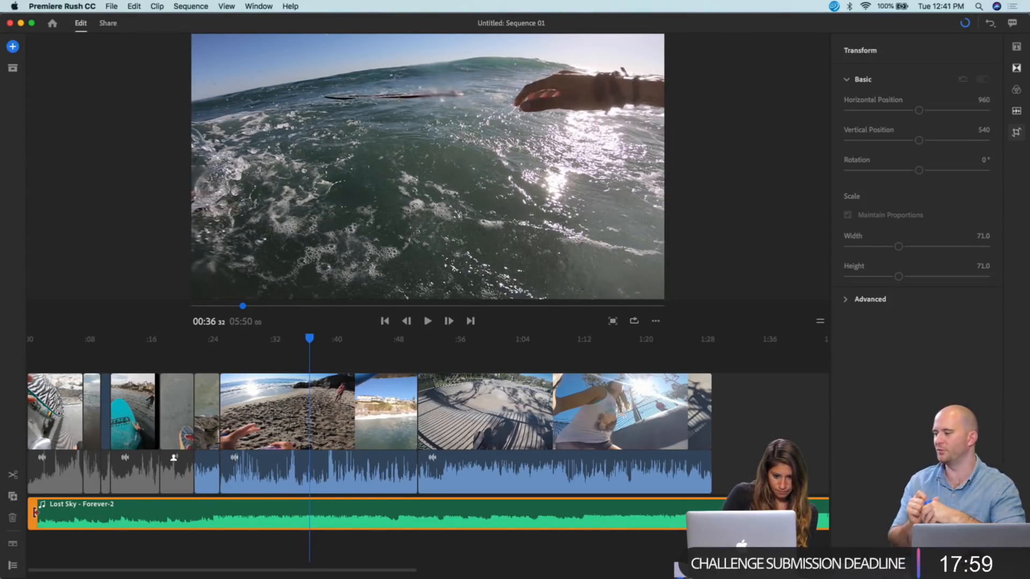
- Trim the Lost Sky - Forever-2 clip repeatedly from its start, moving it back to the sequence start, until about 1:26 of music remains
drag(35, 512, 501, 523)
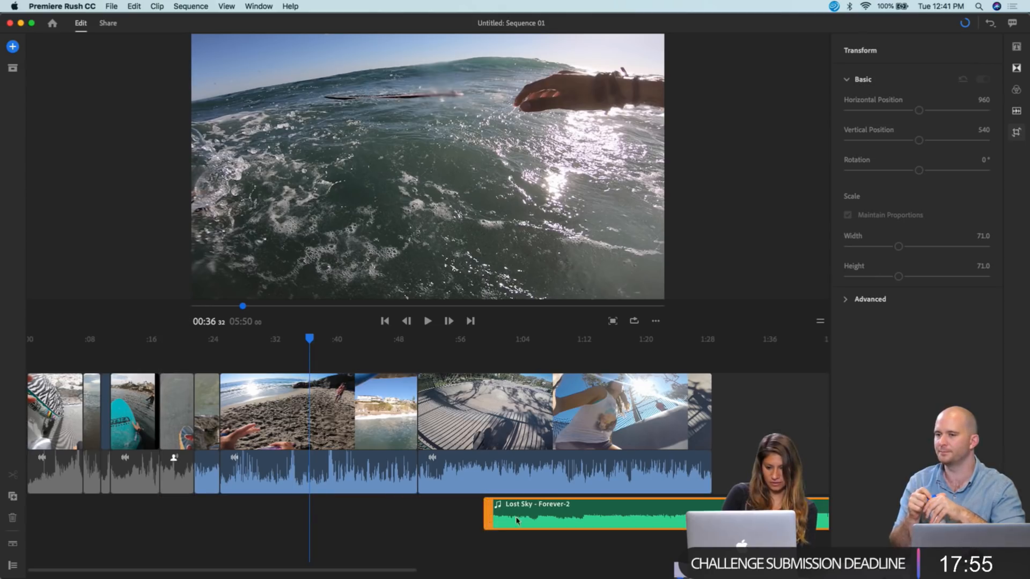
drag(583, 513, 112, 516)
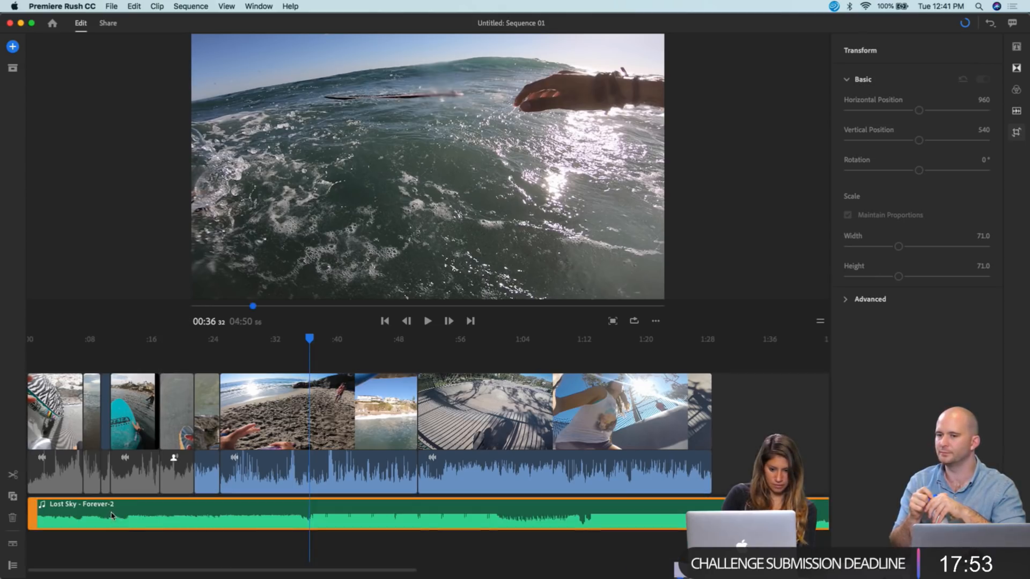
drag(36, 512, 519, 509)
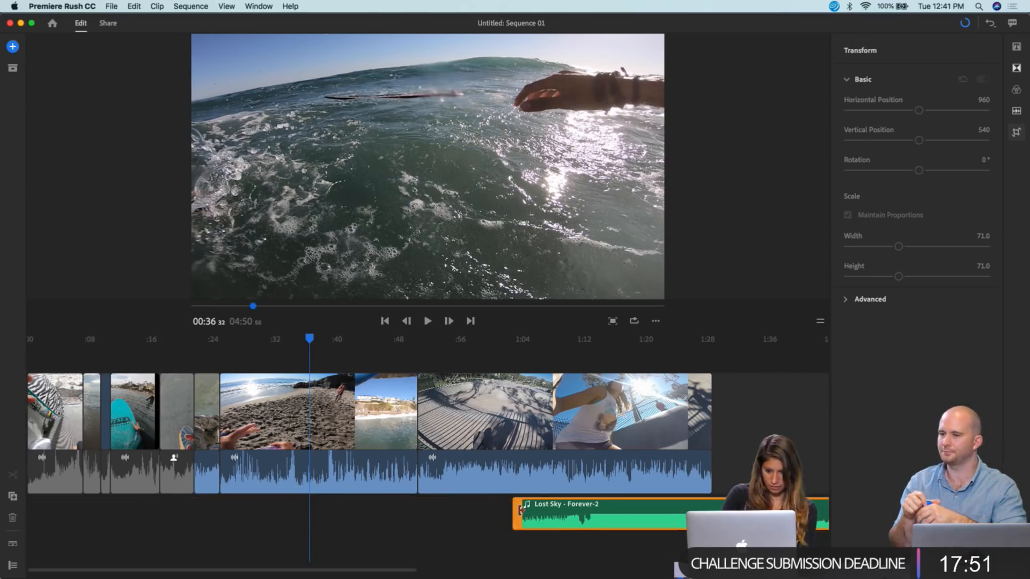
drag(593, 519, 83, 518)
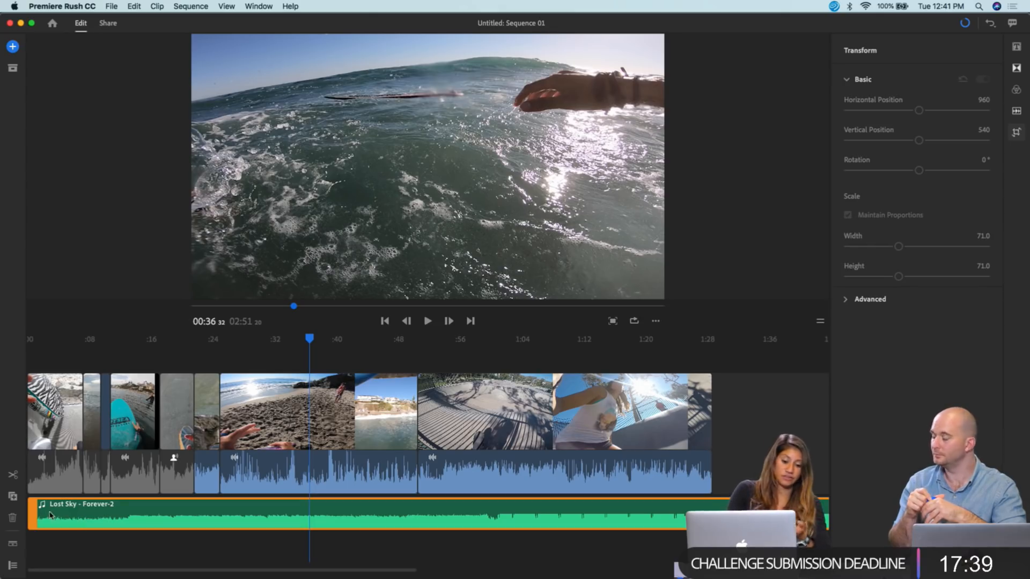
drag(37, 507, 62, 514)
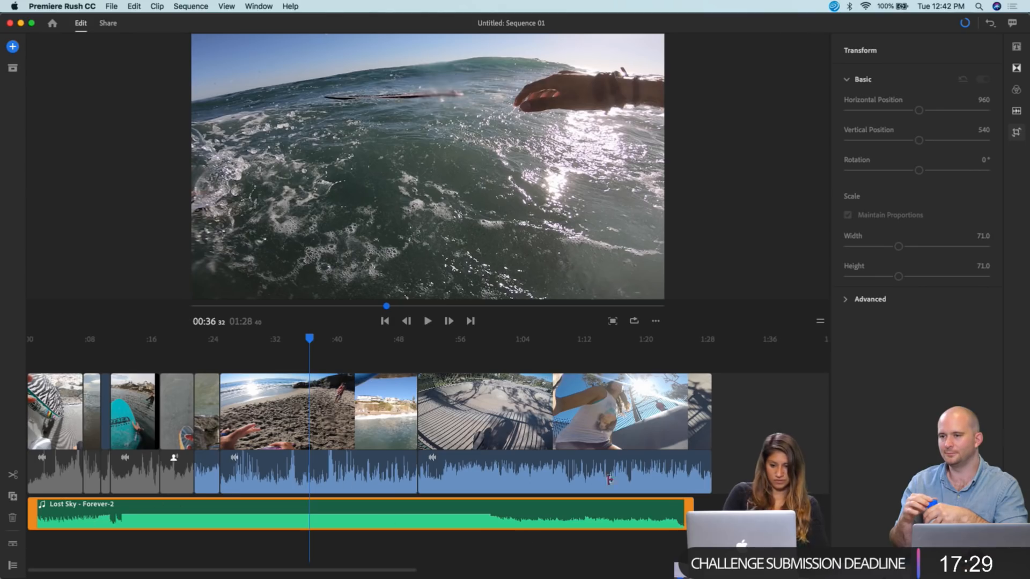
- Try shifting the trimmed music clip about 6 seconds later, and move it back to the sequence start
click(684, 520)
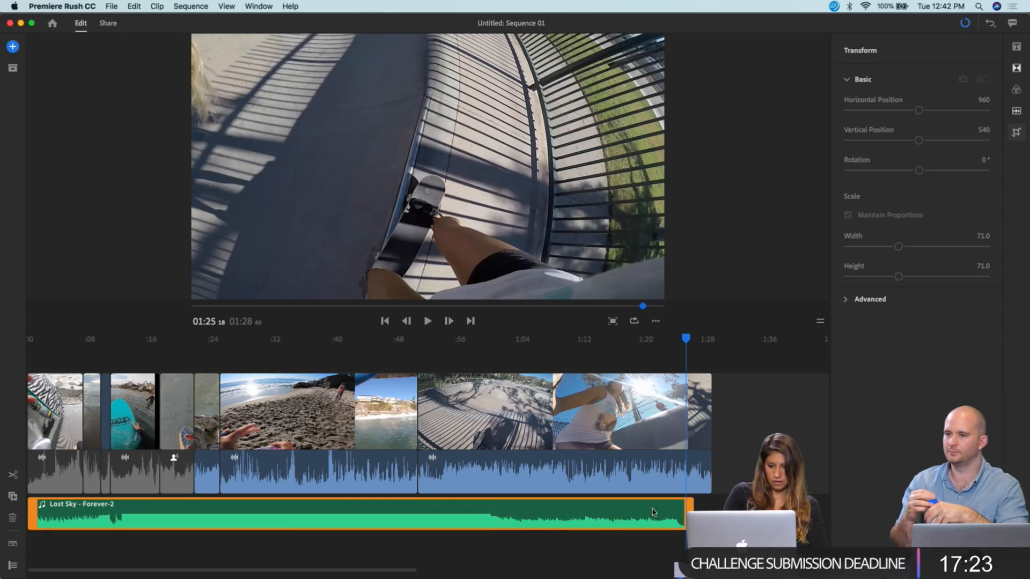
drag(629, 514, 665, 514)
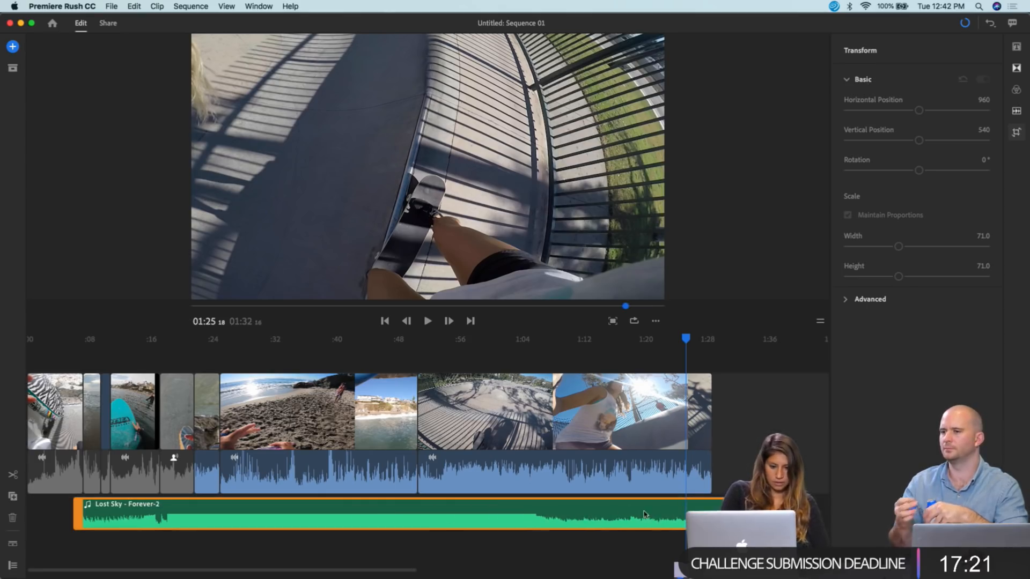
drag(177, 514, 134, 515)
- Play the sequence with the trimmed music from the start to about 00:10
mouse_move(351, 569)
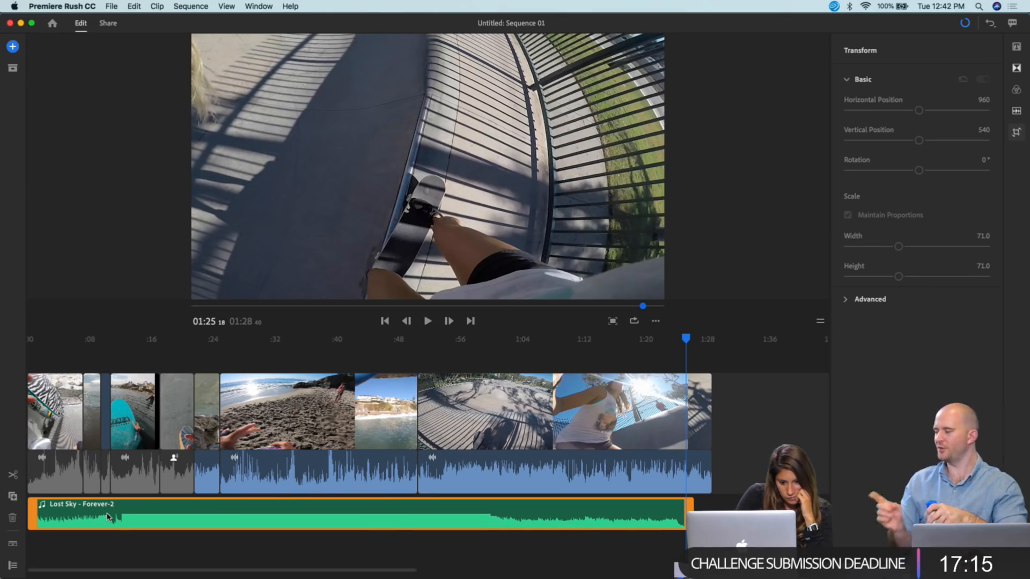
click(35, 551)
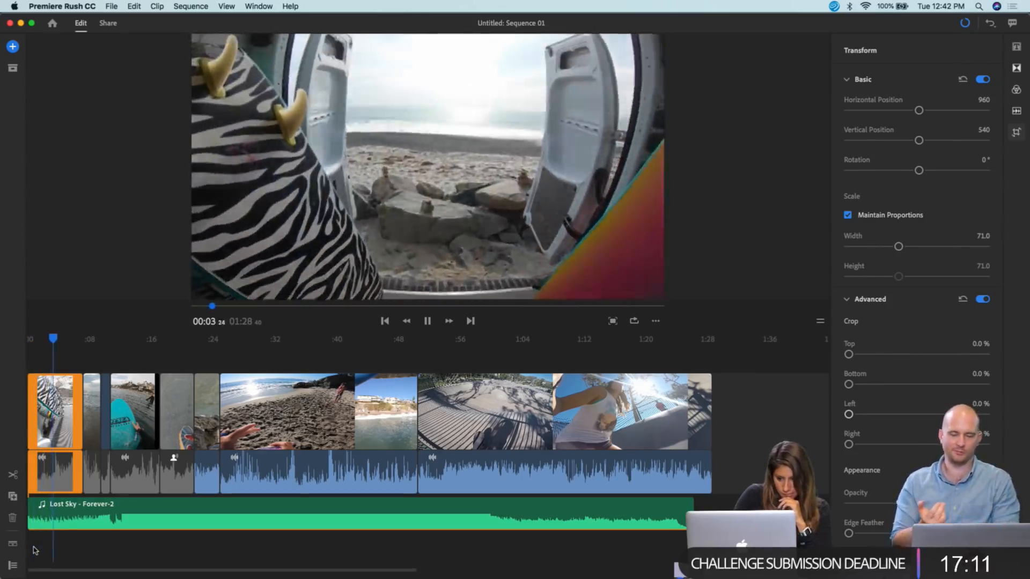
key(space)
key(space)
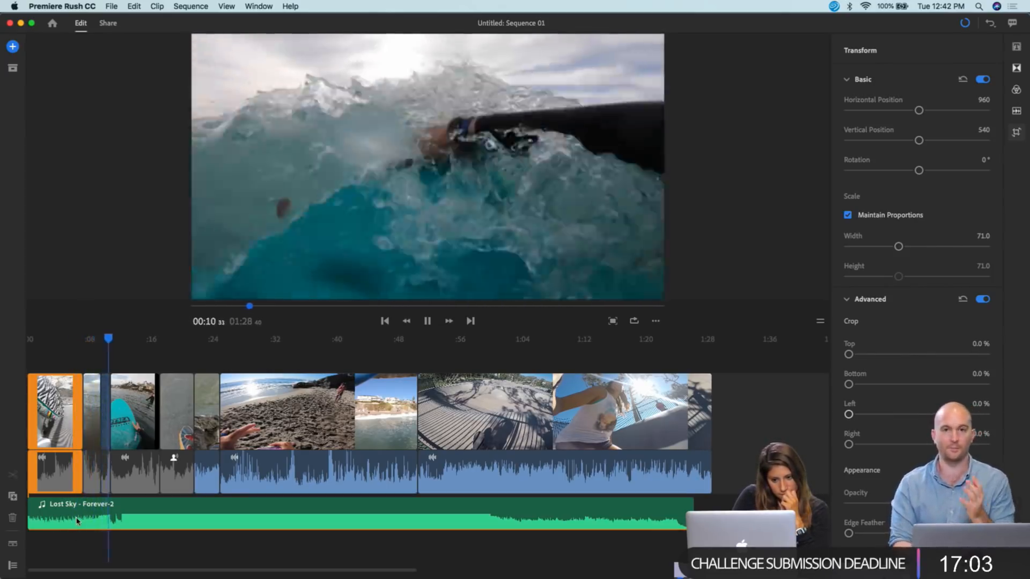
- Try raising the Lost Sky - Forever-2 clip's volume to 72 with a brief playback at about 00:35, and return it to 50
key(space)
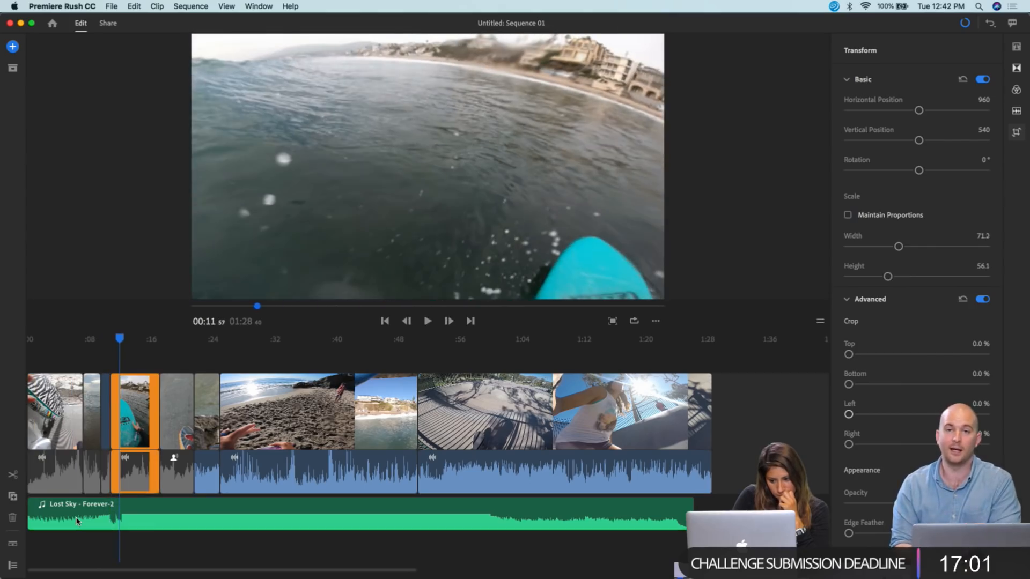
click(298, 527)
click(1019, 112)
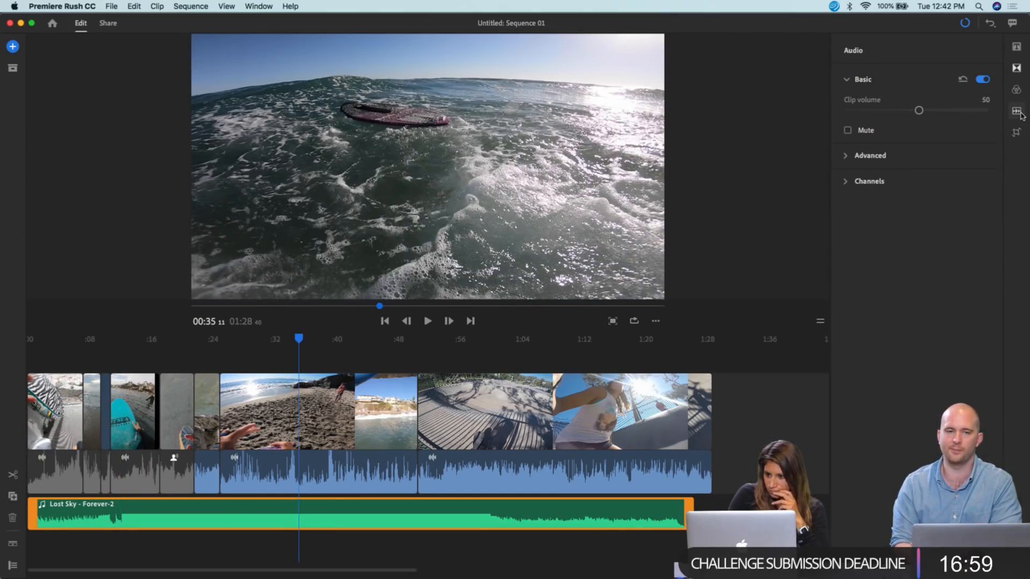
drag(919, 110, 949, 112)
key(space)
key(space)
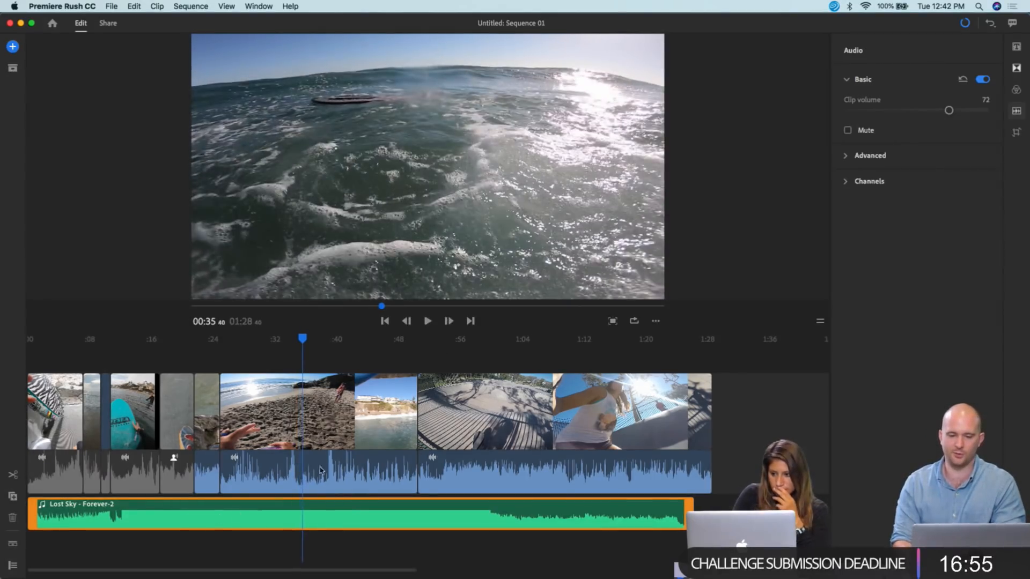
drag(948, 111, 919, 111)
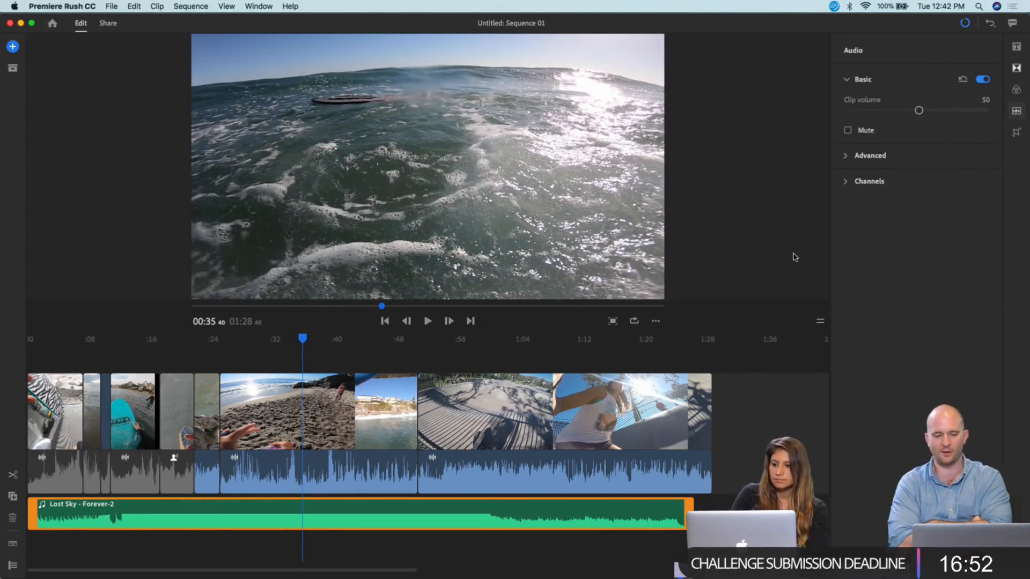
- Add a fresh copy of Lost Sky - Forever-2.mp3 from the Music folder in Finder below the existing music, starting at the sequence start
click(279, 553)
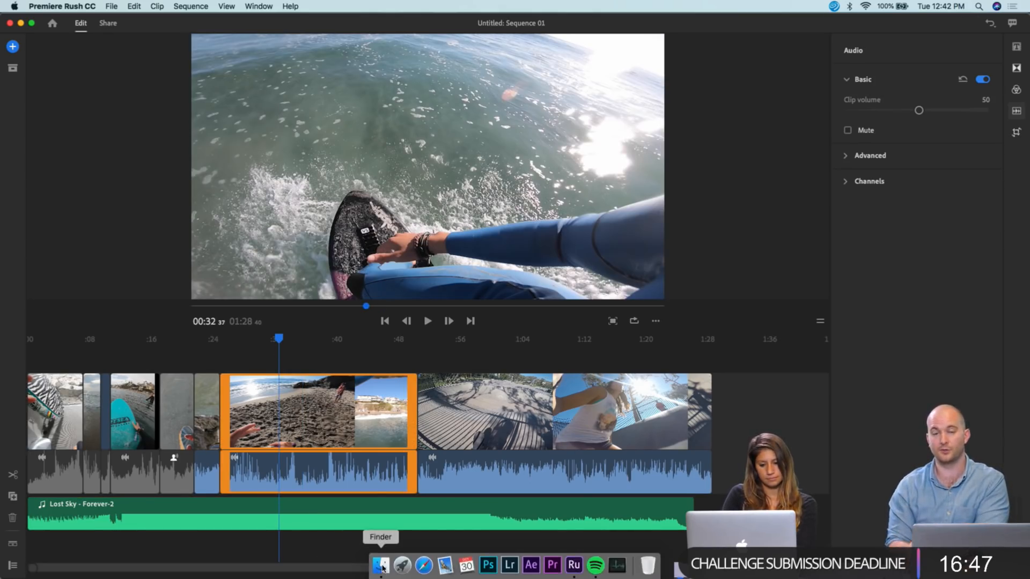
click(383, 568)
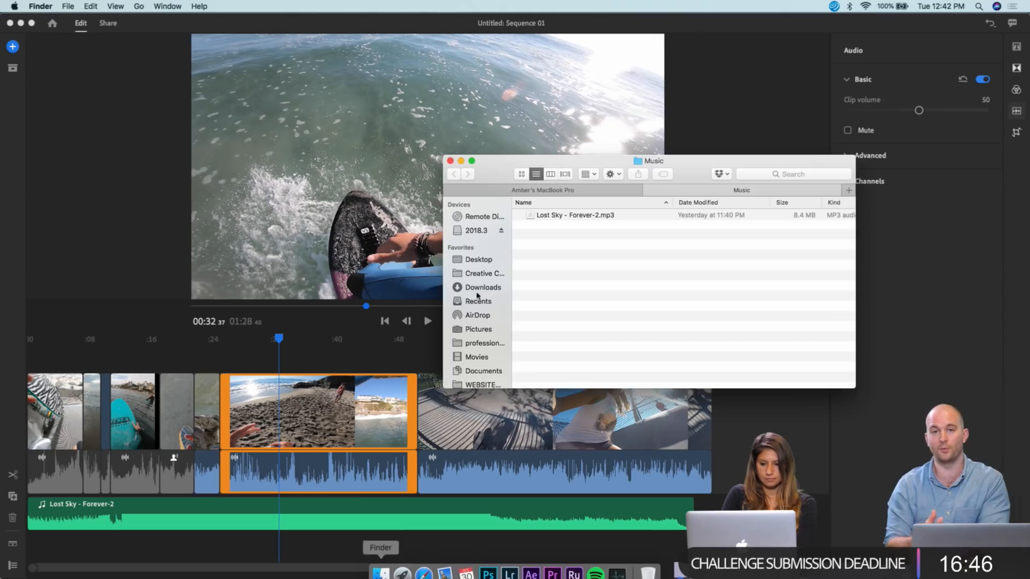
click(564, 217)
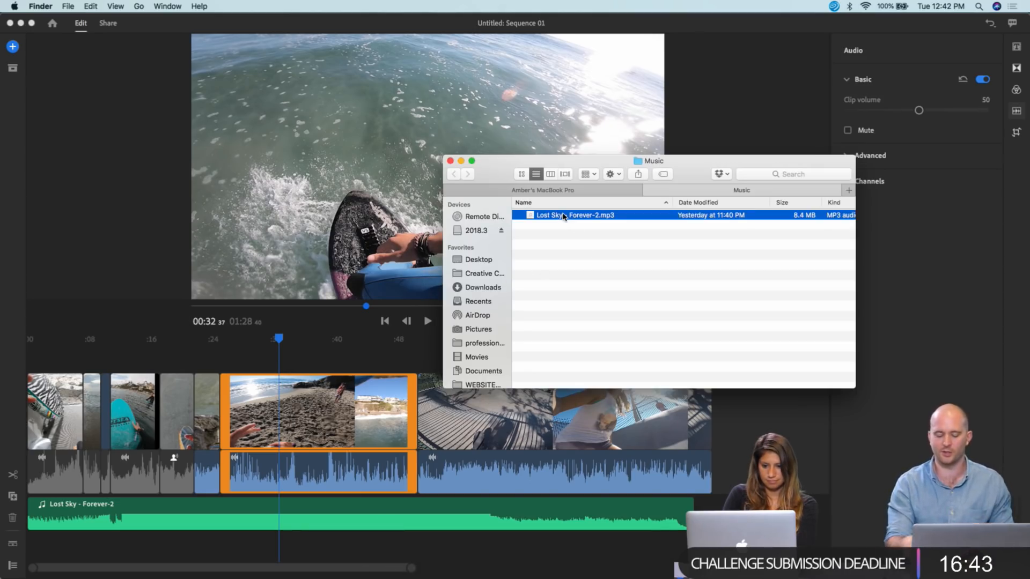
drag(564, 217, 24, 560)
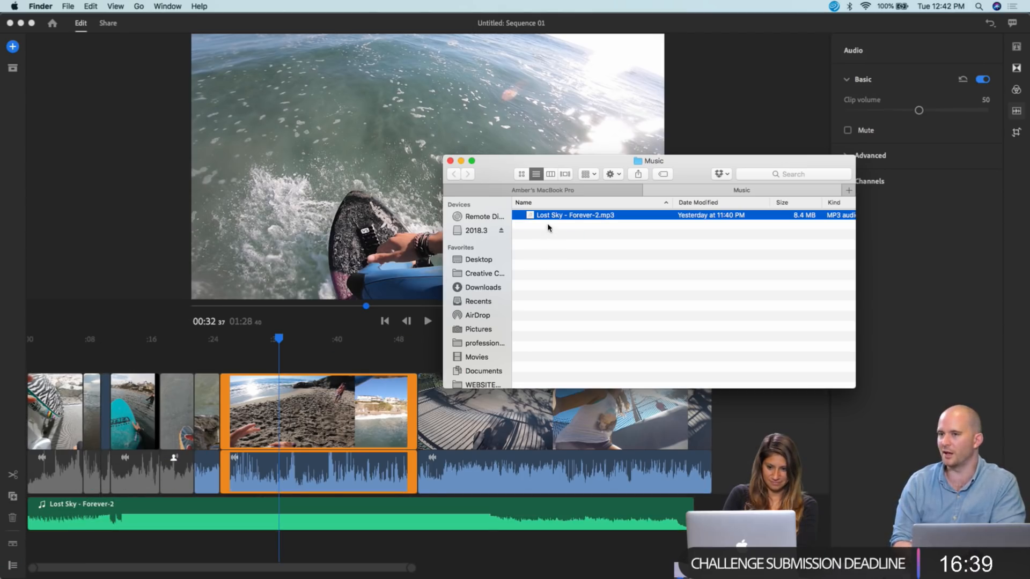
drag(550, 215, 31, 554)
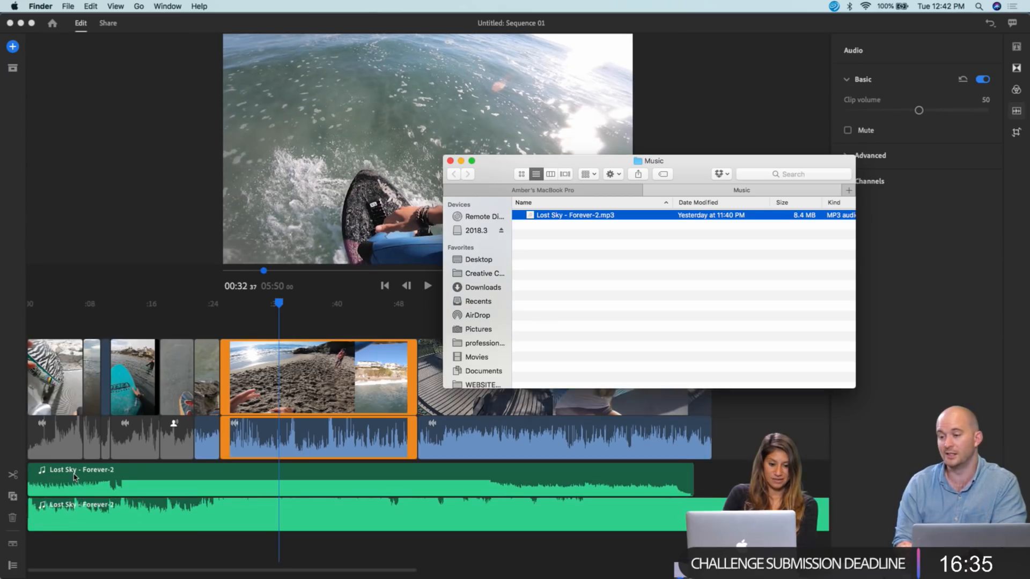
- Delete the trimmed Lost Sky - Forever-2 clip from the upper music track, and select the full-length copy
click(73, 477)
click(74, 477)
click(98, 473)
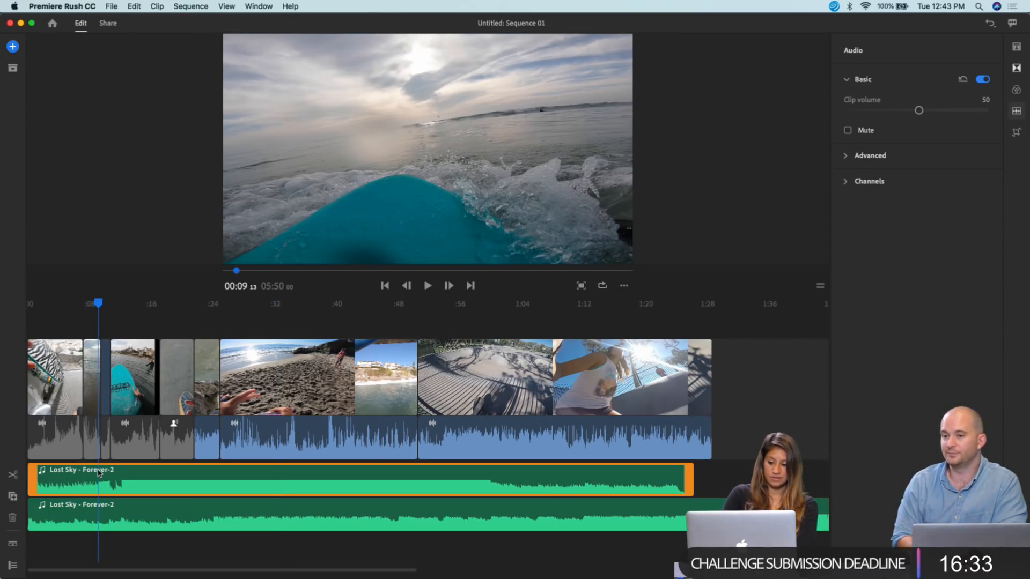
key(Delete)
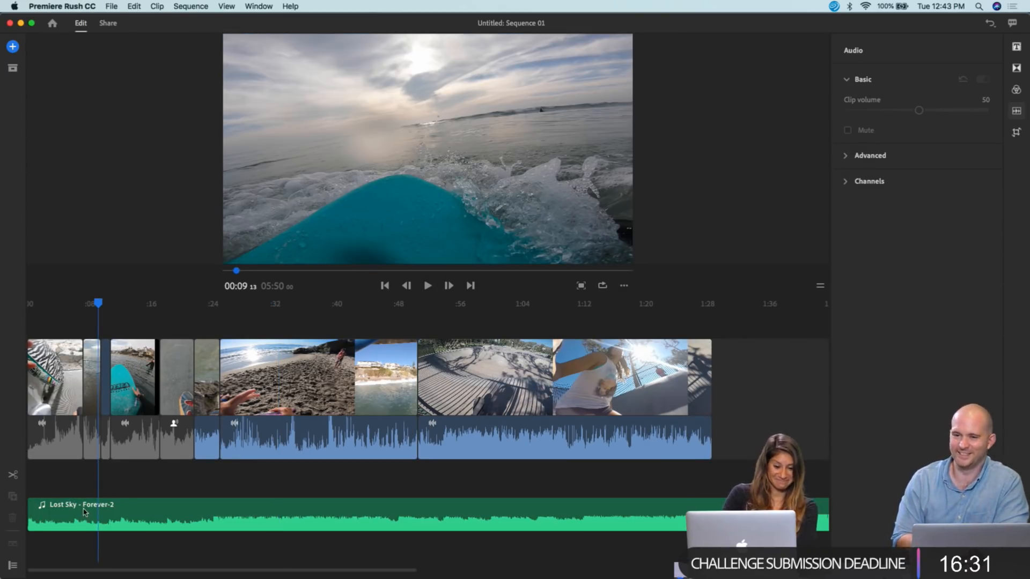
click(83, 512)
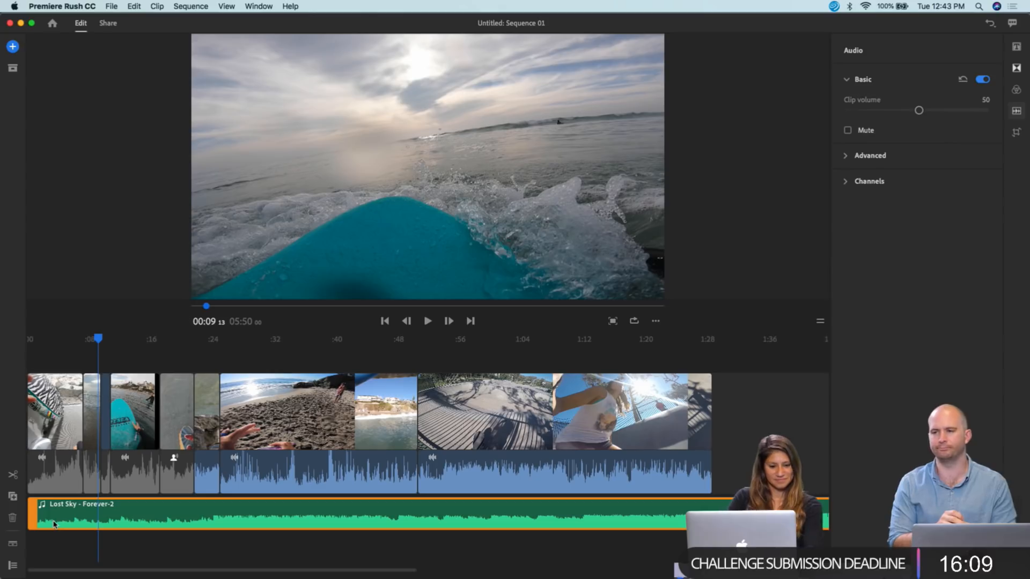
- Turn off Bluetooth, raise the system volume, and play the sequence with the full-length music from about 00:09 to 00:16
key(space)
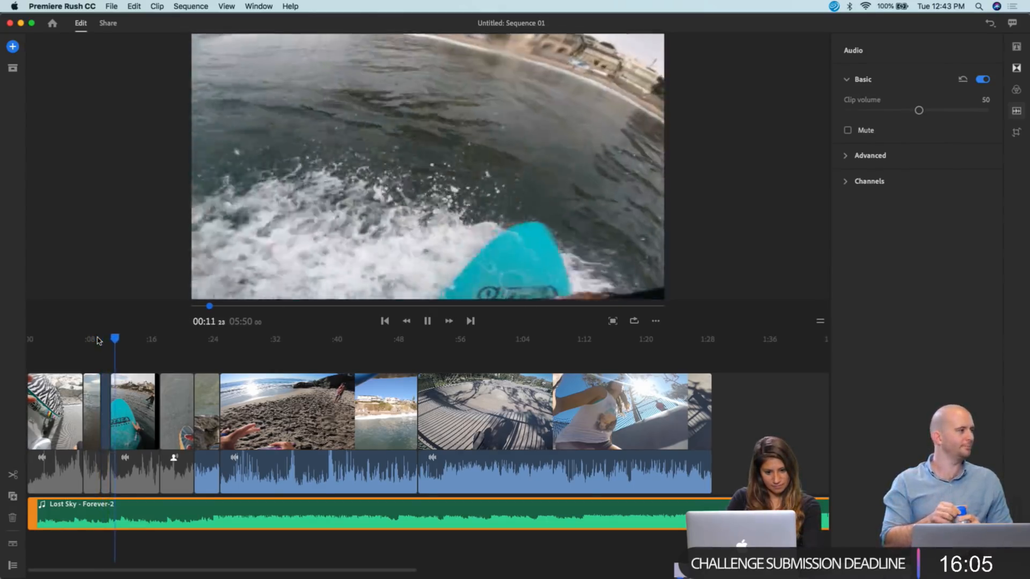
key(space)
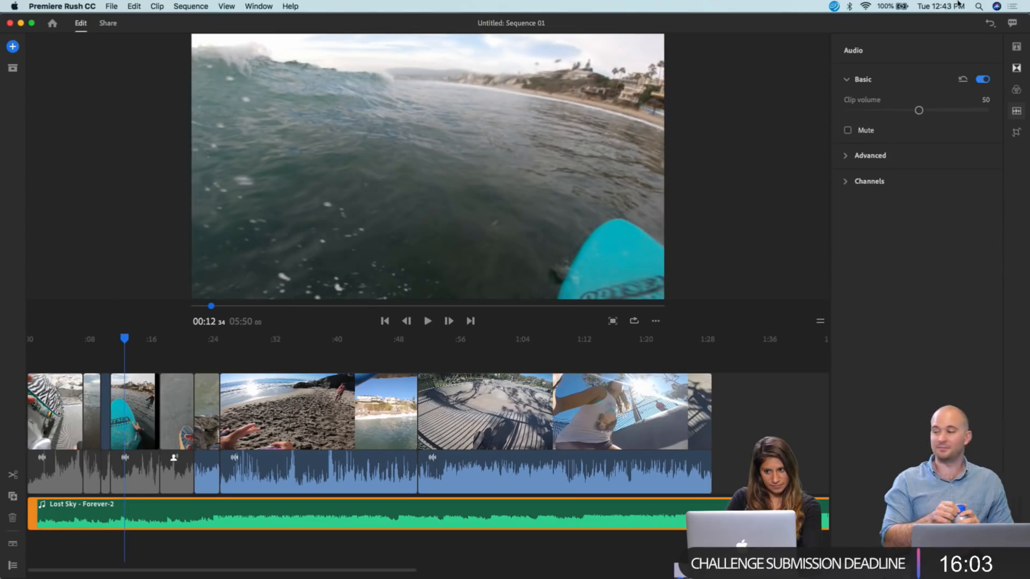
click(849, 7)
click(849, 7)
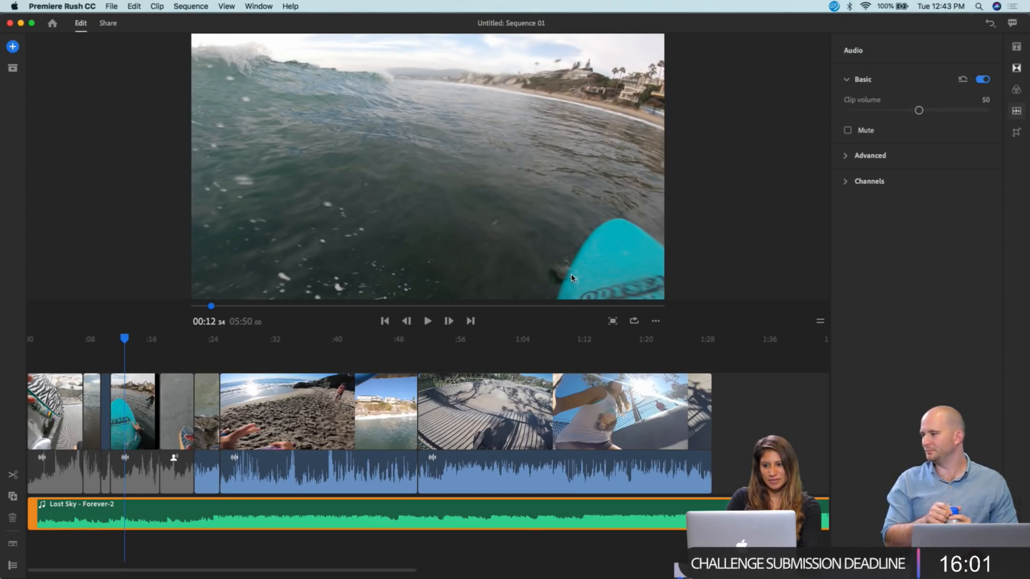
key(space)
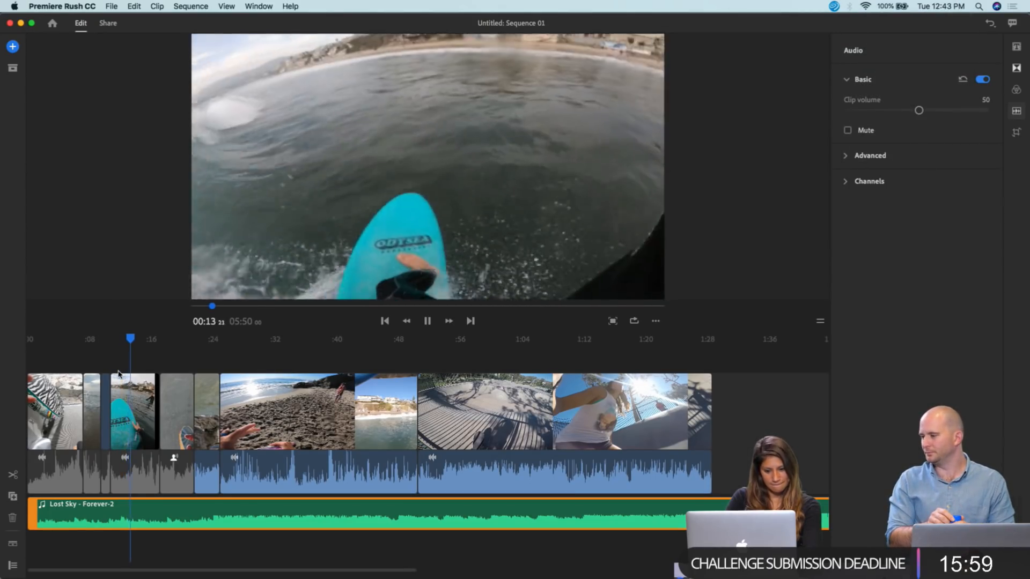
key(XF86AudioRaiseVolume)
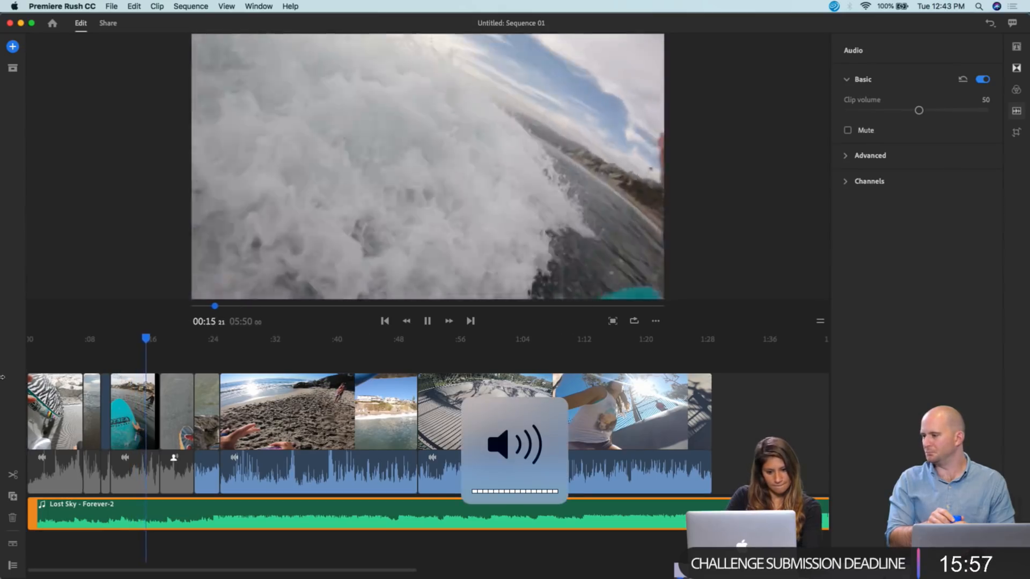
key(space)
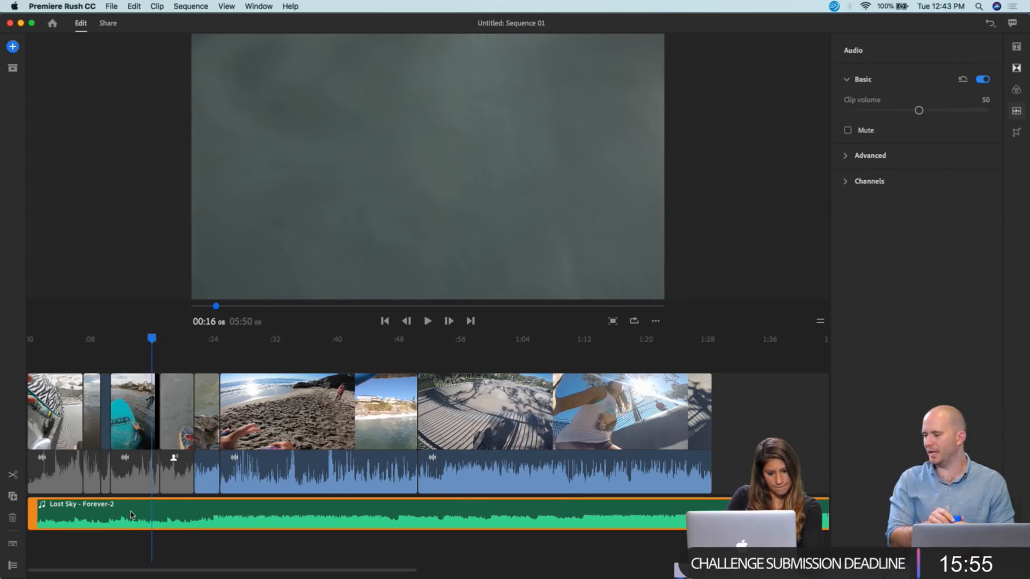
- Play the sequence from its start to about 00:02, and check the audio settings of the first video clip and the music clip
drag(153, 338, 29, 335)
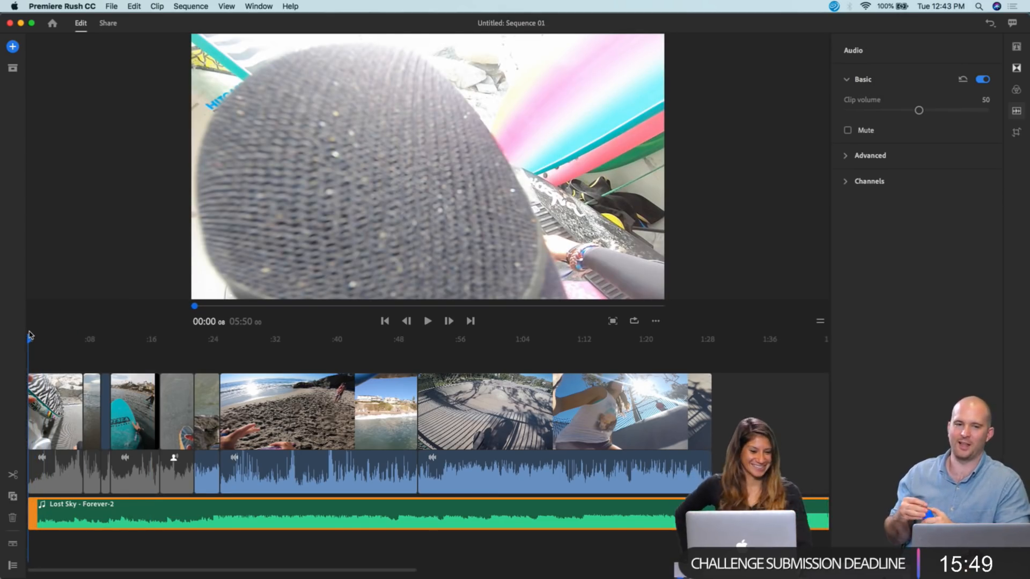
key(space)
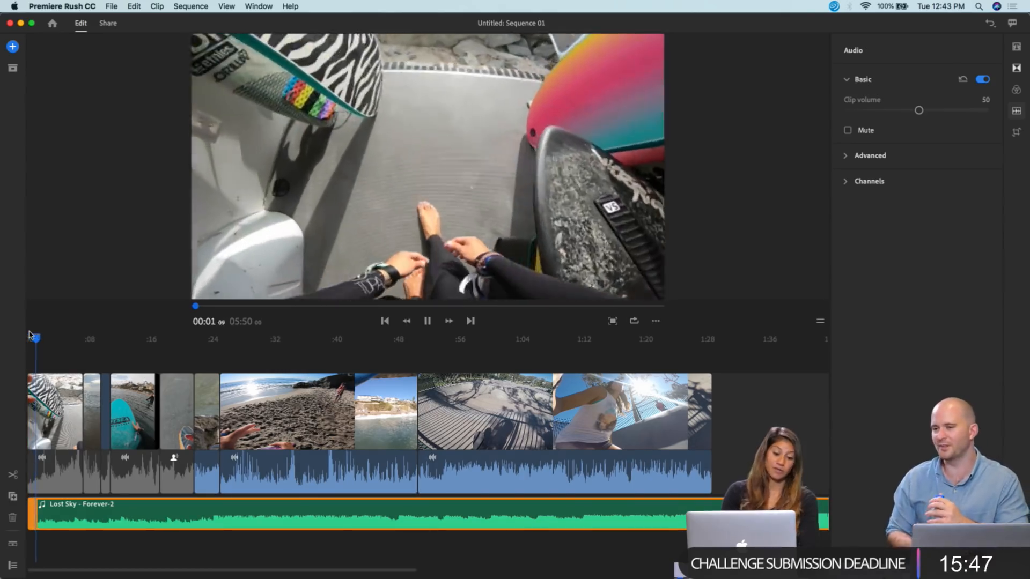
key(space)
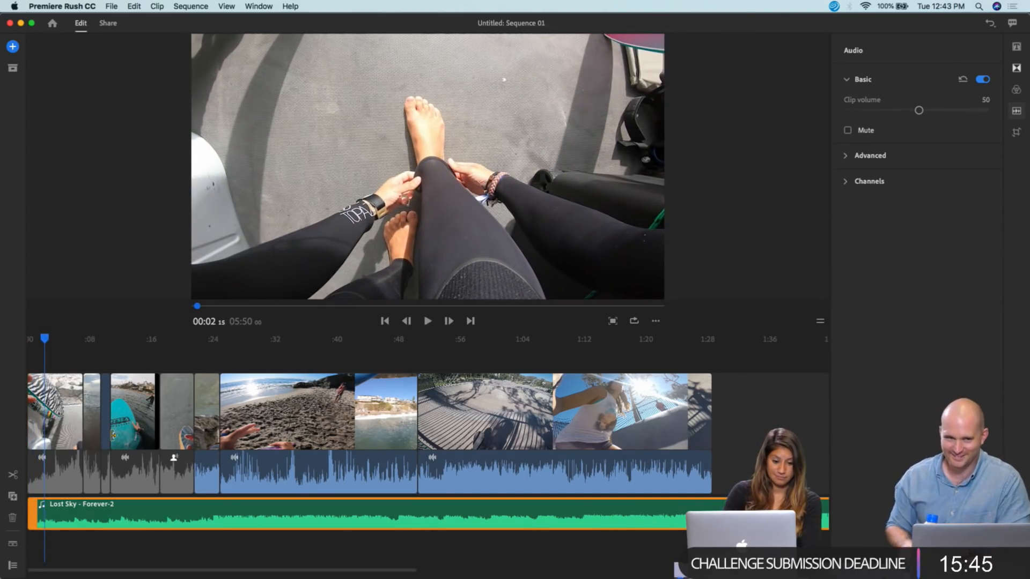
click(57, 461)
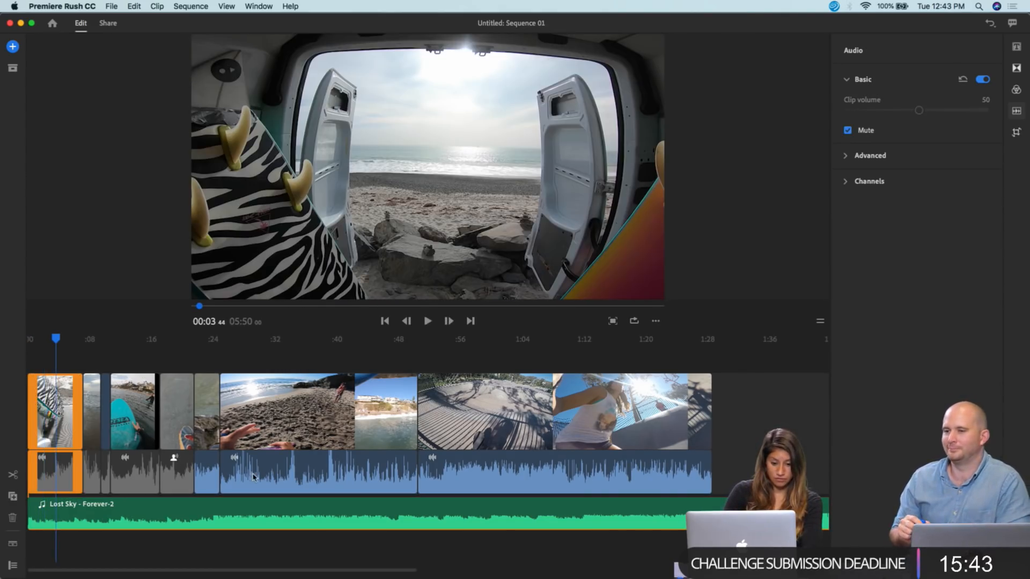
click(172, 508)
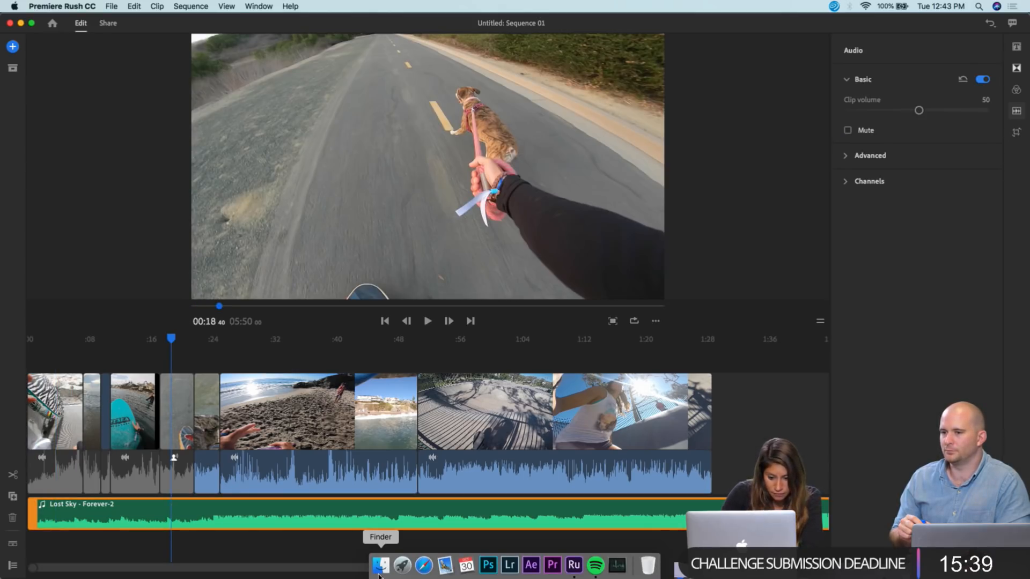
- Browse the 2018.3 drive in Finder through the 2018, ADOBE and Adobe Rush Video 1 folders, and check A - SELECTED CLIPS for music
click(379, 576)
click(483, 233)
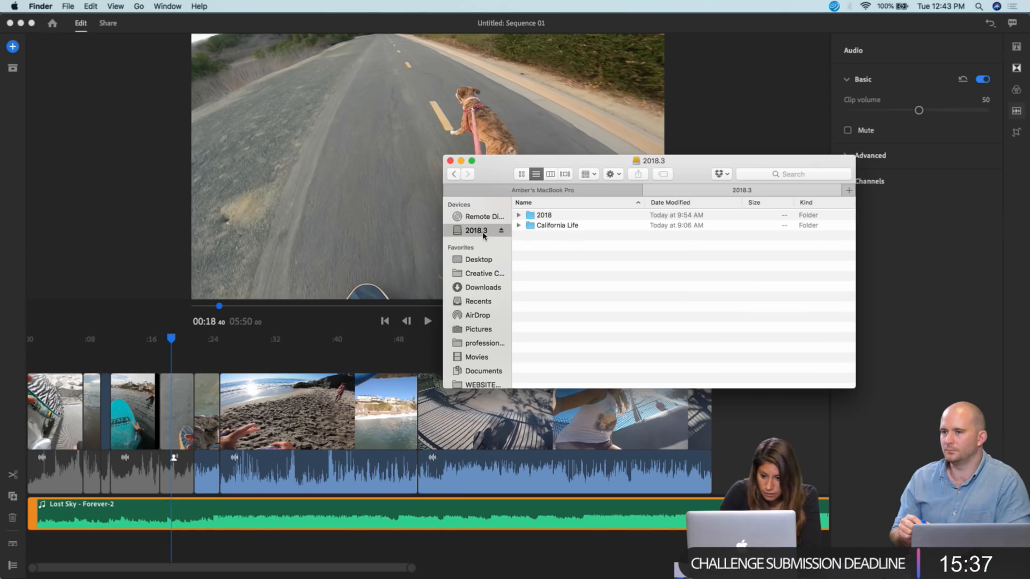
double_click(544, 215)
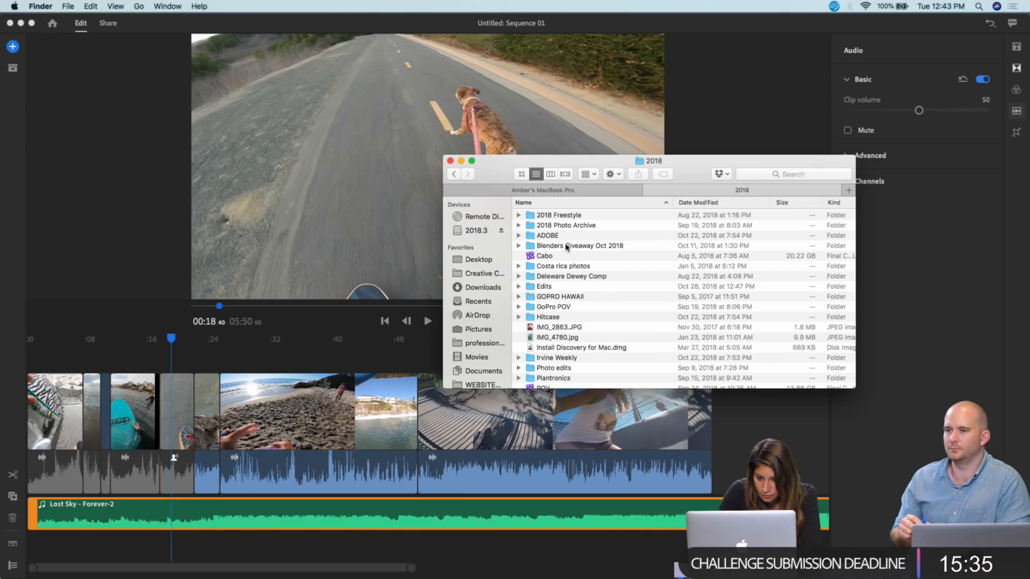
double_click(558, 236)
click(564, 237)
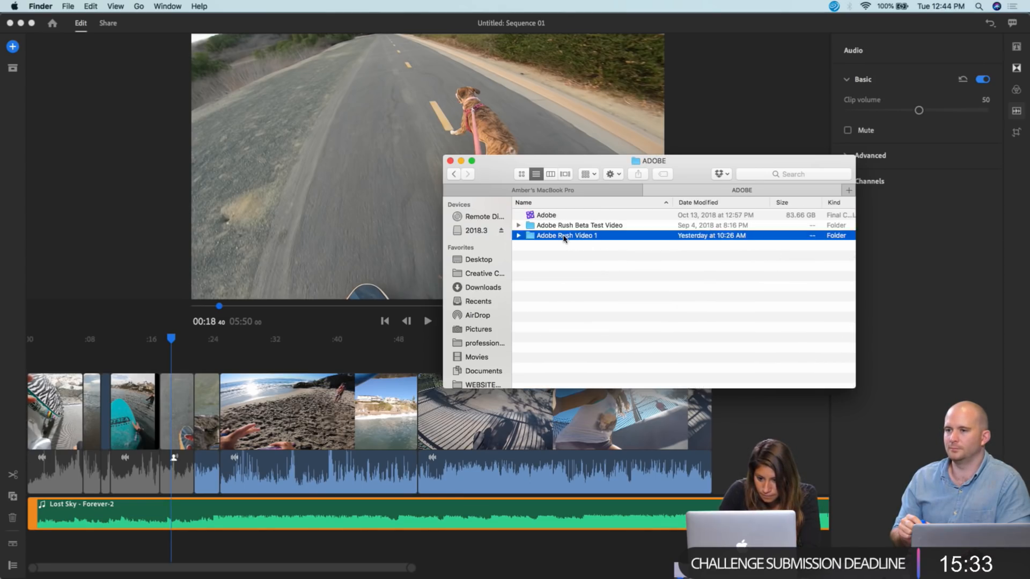
double_click(564, 236)
double_click(563, 215)
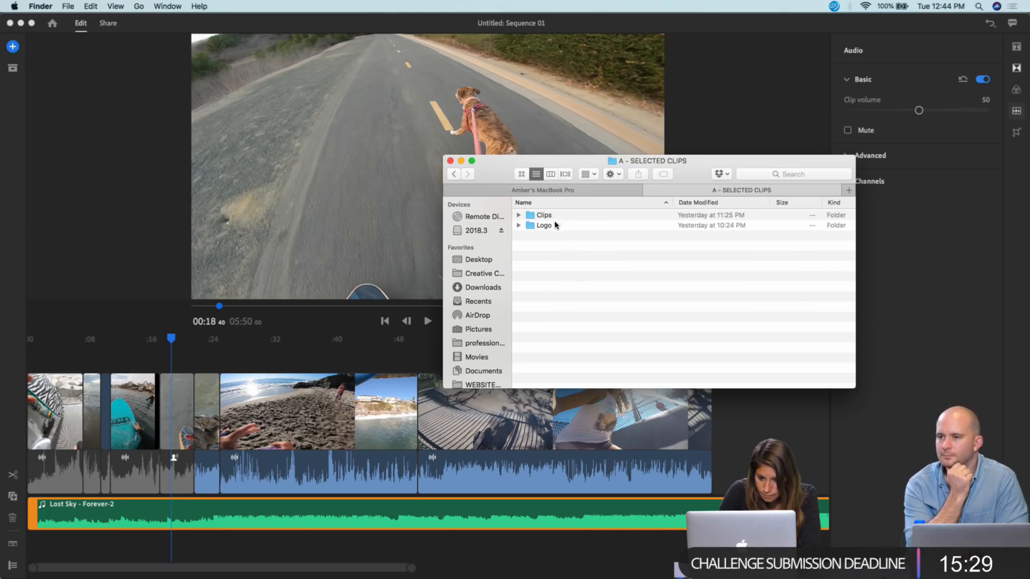
click(454, 174)
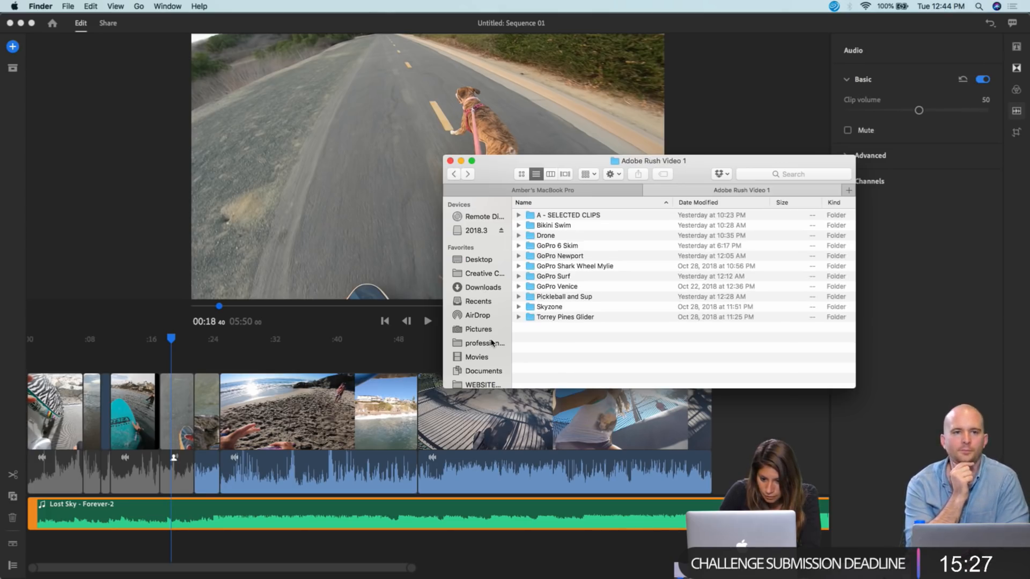
- Add Lost Sky - Forever.mp3 from the Downloads folder to a second music track, starting under the beach clip at about 00:25
click(485, 289)
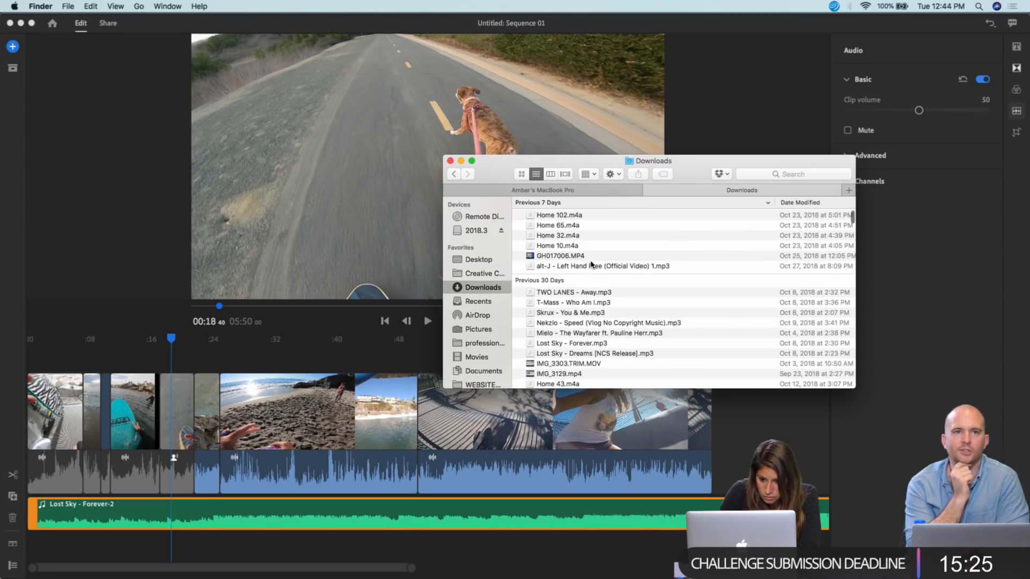
scroll(583, 319, down, 1)
drag(582, 334, 216, 557)
click(236, 489)
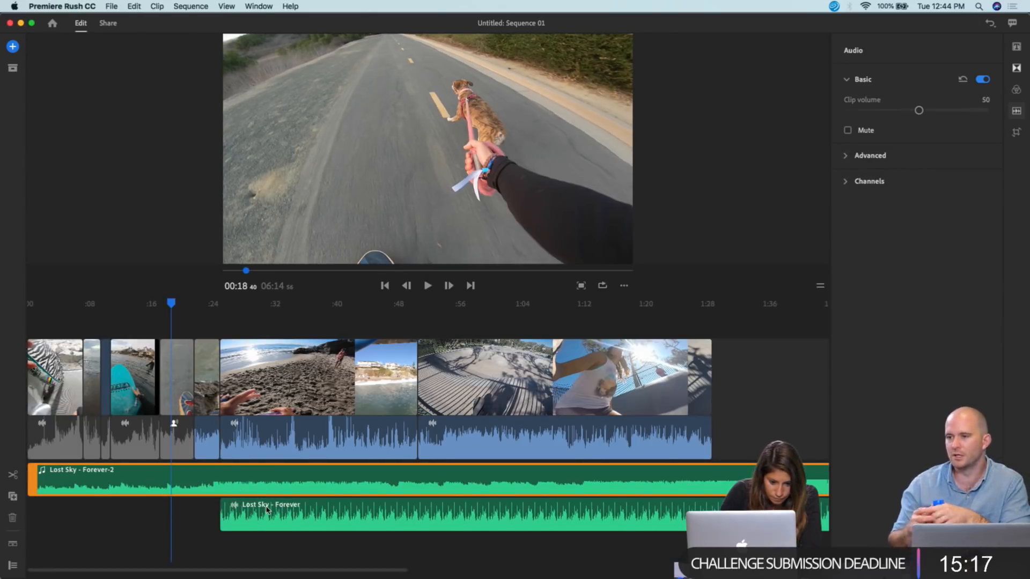
- Delete the Lost Sky - Forever clip from the second music track
click(323, 530)
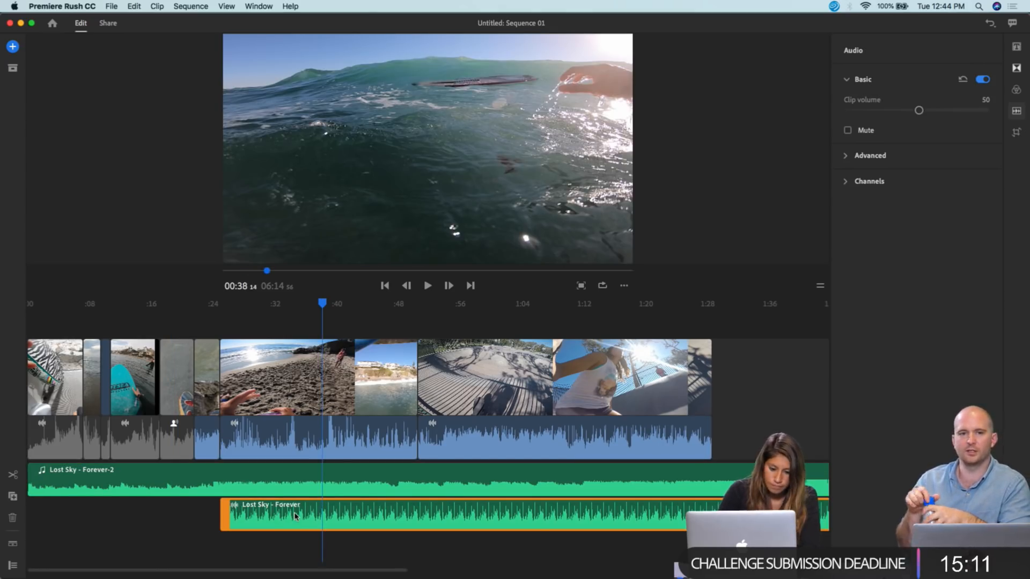
click(295, 516)
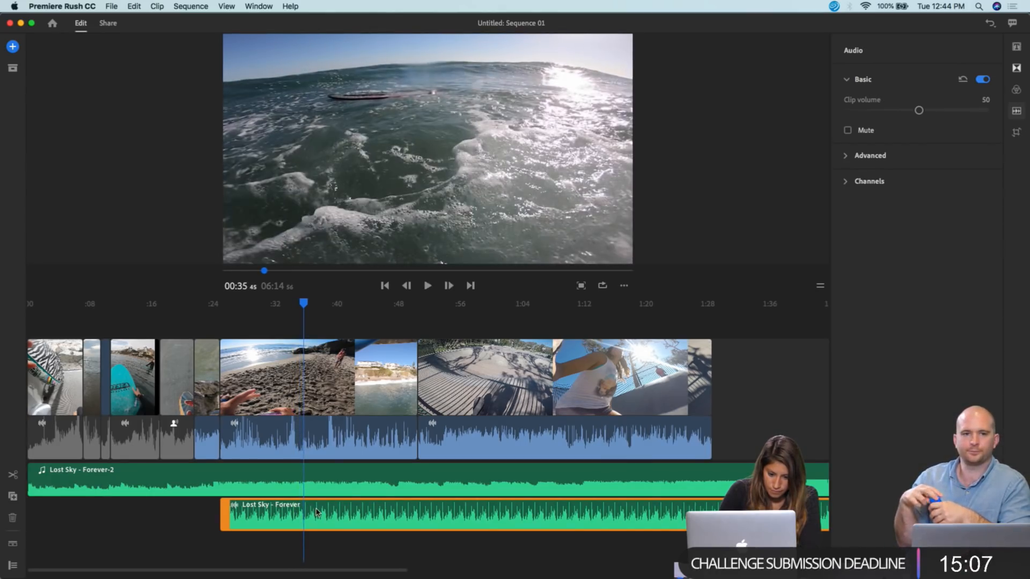
key(Delete)
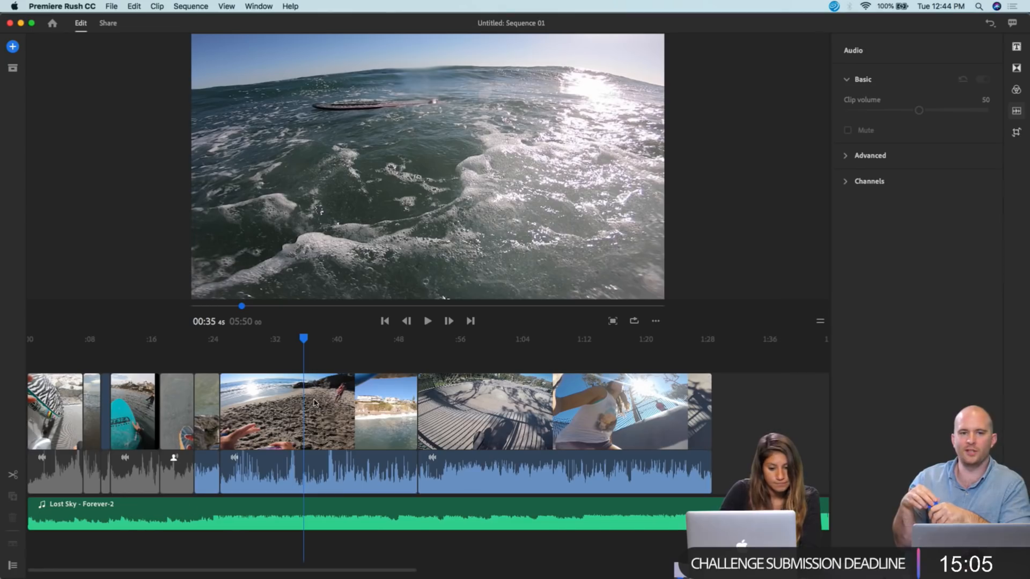
- Position the playhead at the start of the beach clip, at 00:24 59
drag(304, 340, 221, 344)
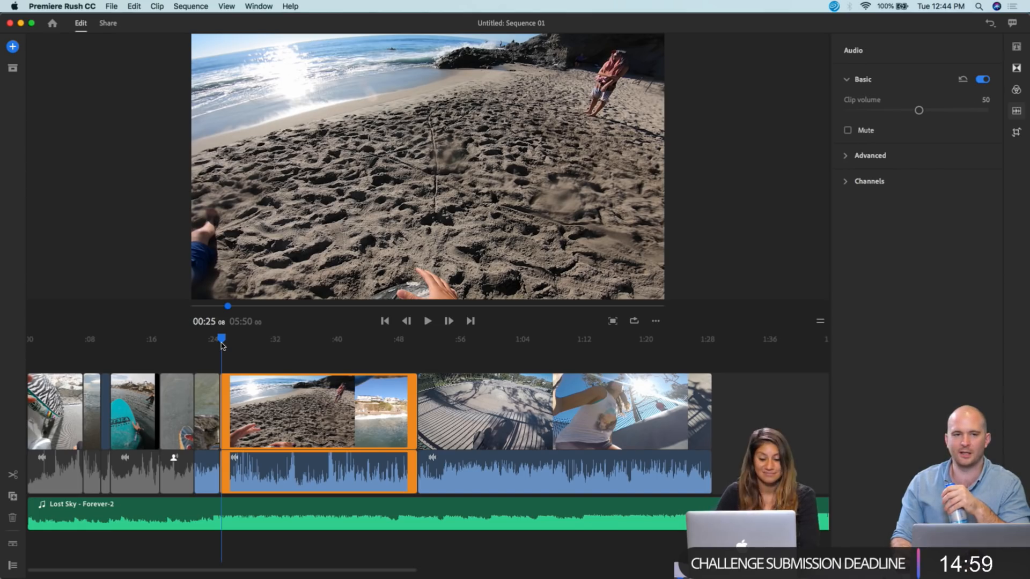
mouse_move(221, 343)
mouse_down()
mouse_move(194, 343)
mouse_move(222, 350)
mouse_up()
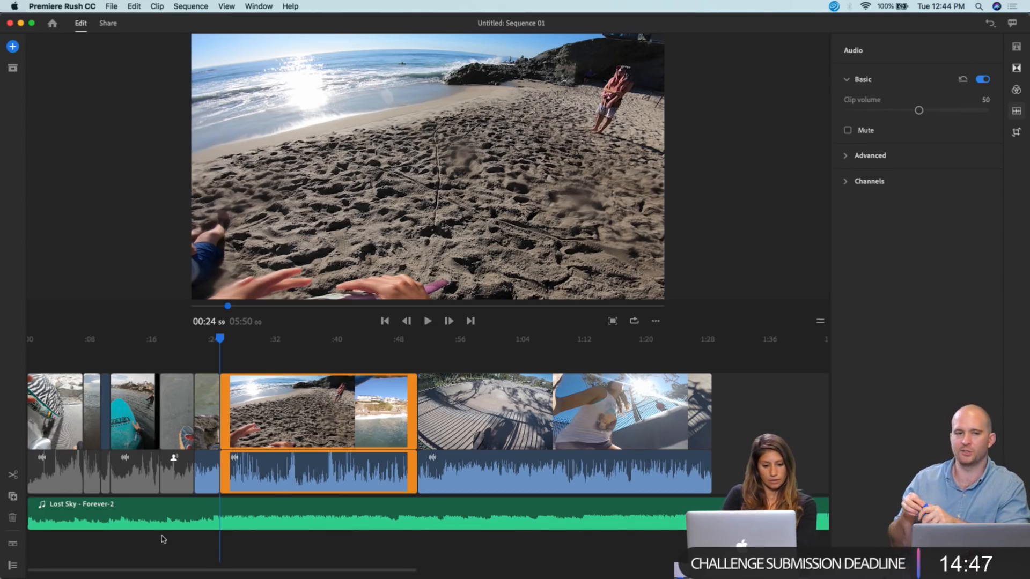
- Select the Lost Sky - Forever-2 music clip and position the playhead at 00:21 23, just before the underwater clip
key(space)
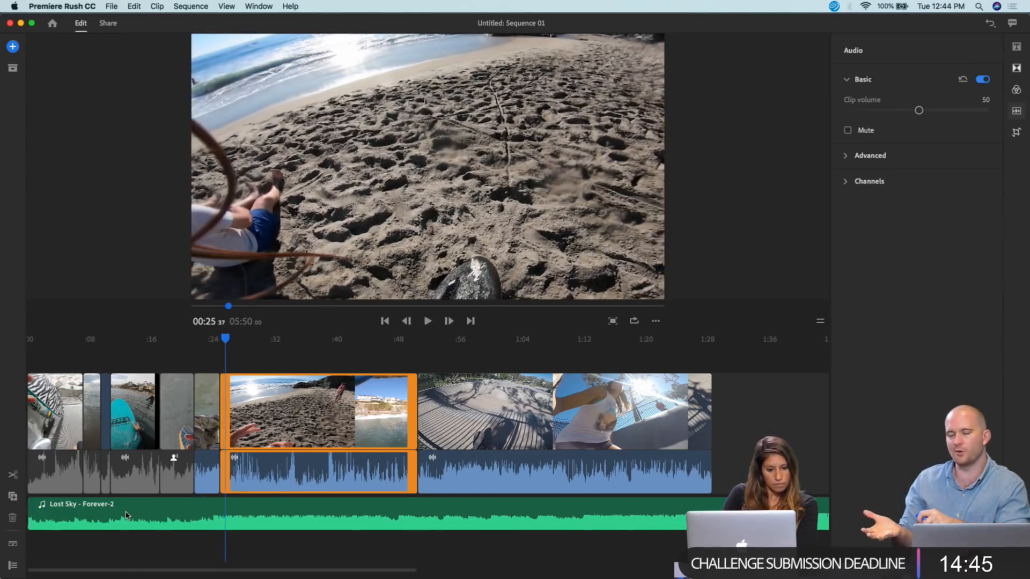
click(125, 514)
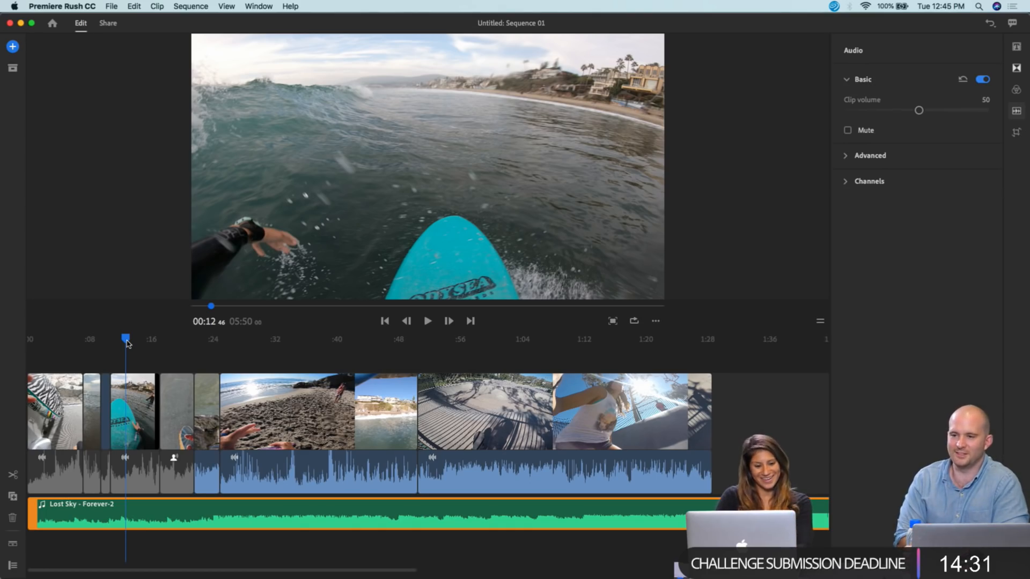
drag(126, 339, 198, 355)
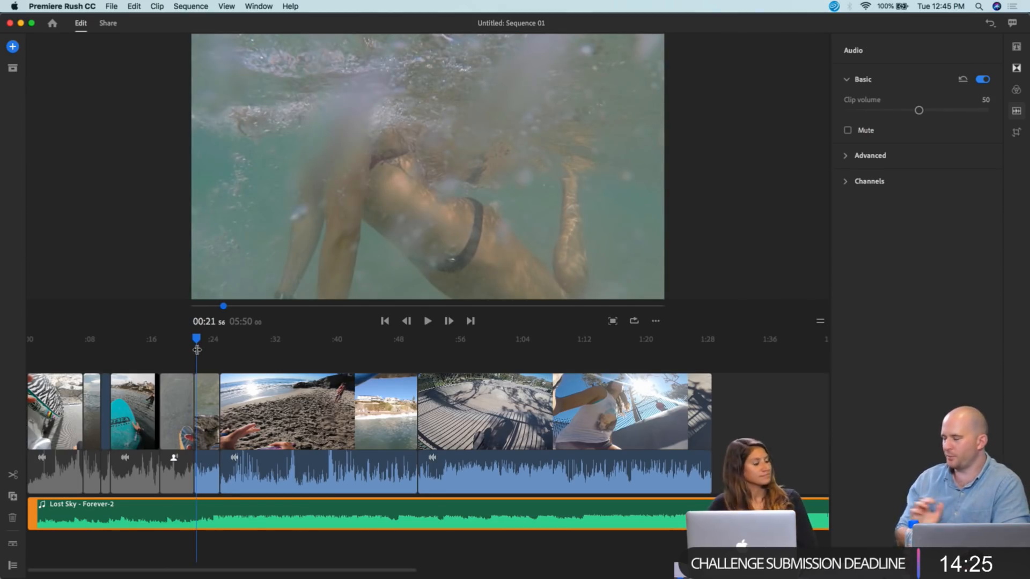
drag(196, 346, 192, 343)
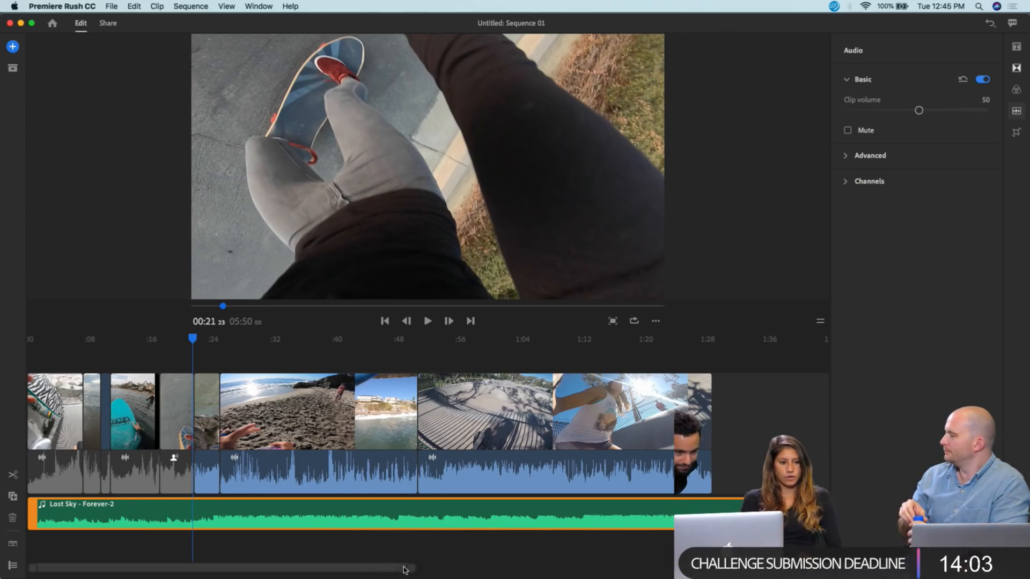
- Set the Mac's sound output to Internal Speakers in System Preferences, return to Premiere Rush and raise the system volume
click(16, 5)
click(54, 35)
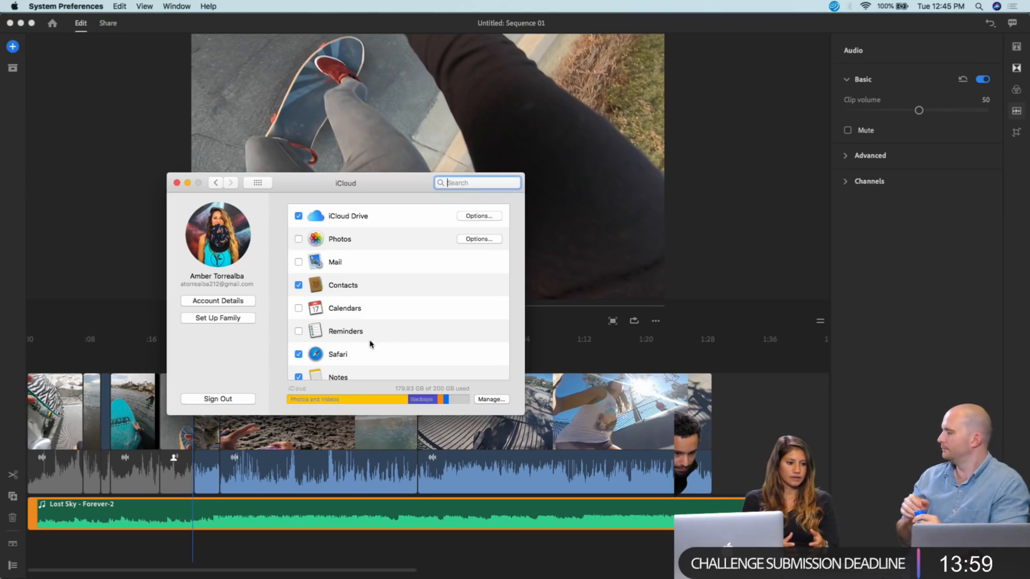
click(215, 183)
click(454, 285)
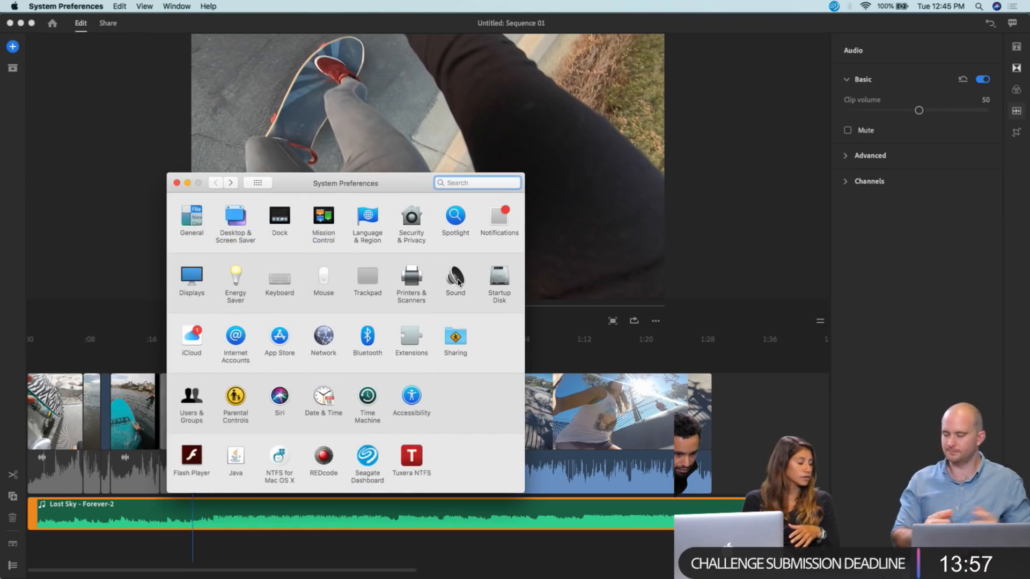
click(302, 255)
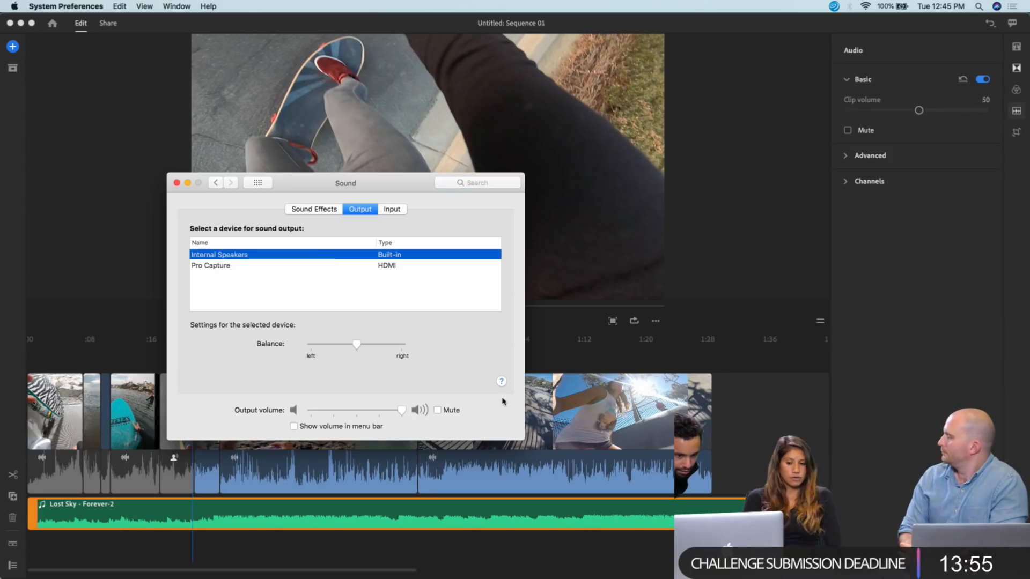
click(564, 328)
key(XF86AudioRaiseVolume)
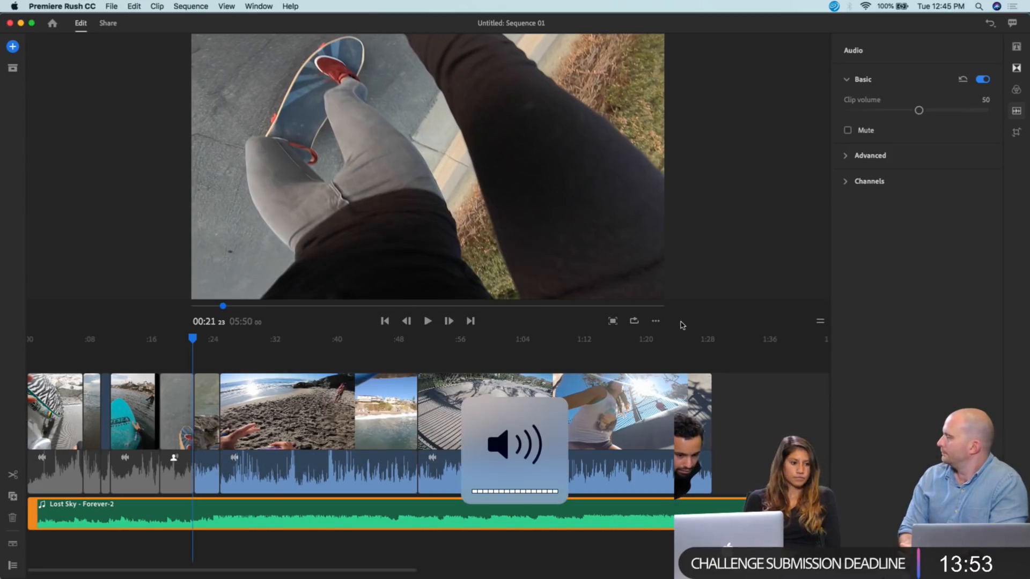
- Play the sequence from 00:21 23 in short stretches to check the audio, and reopen the Sound output settings in System Preferences
key(space)
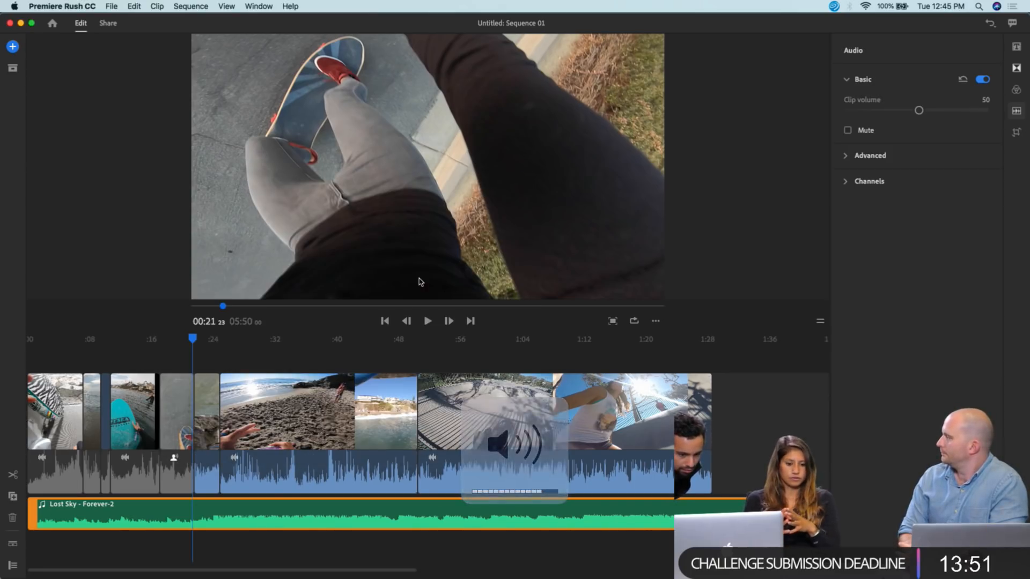
key(space)
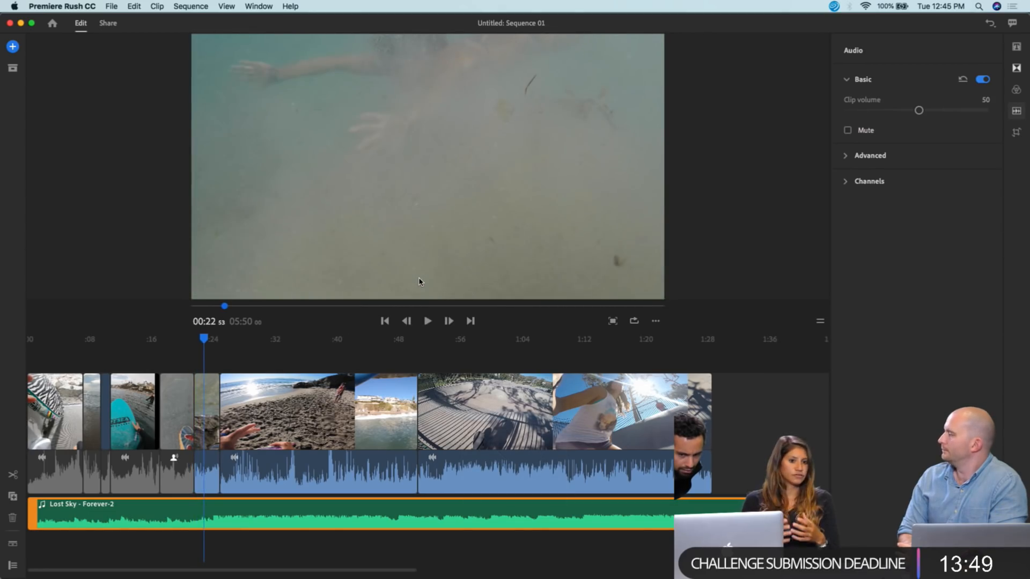
key(space)
key(space)
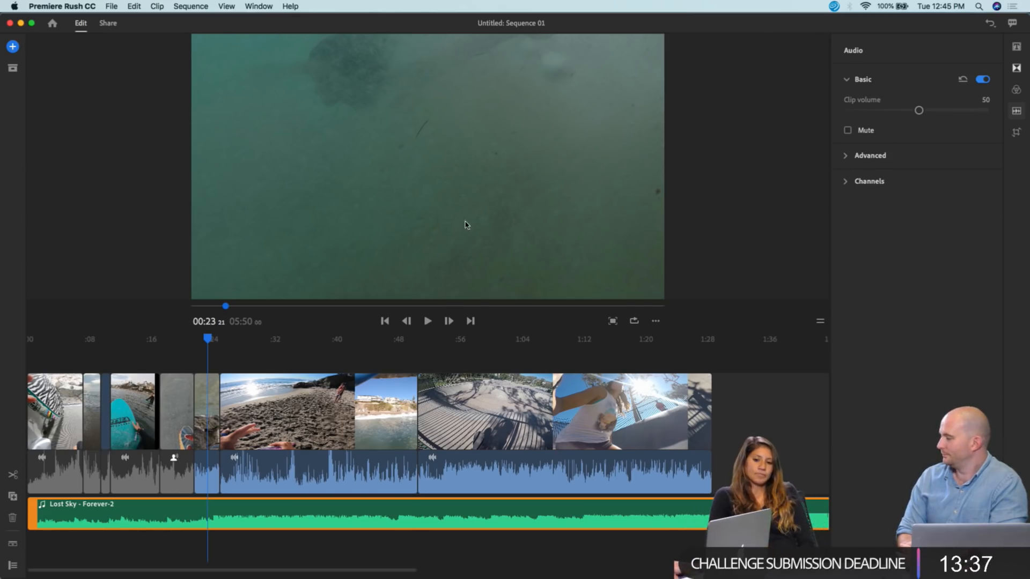
mouse_move(451, 578)
click(627, 564)
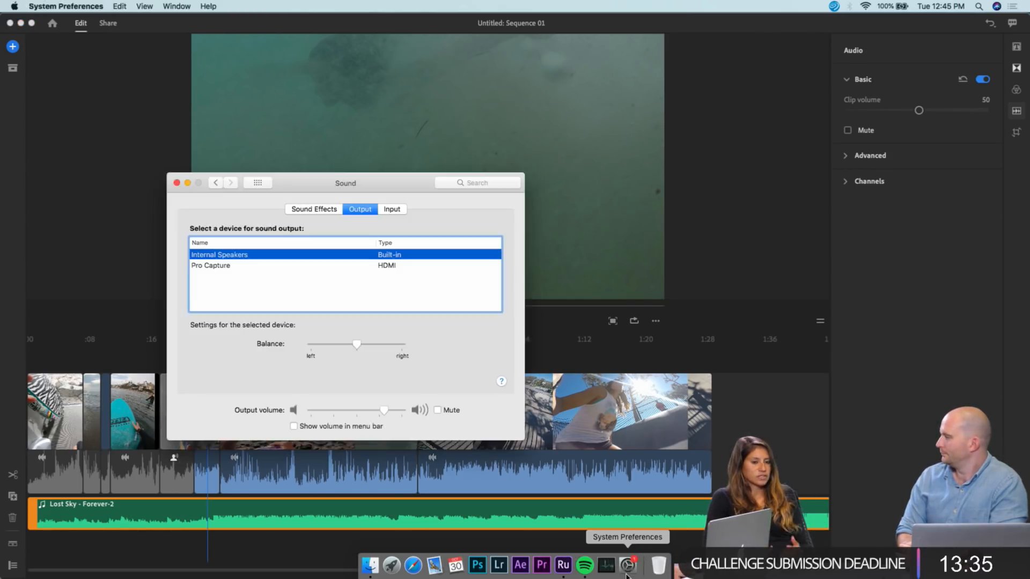
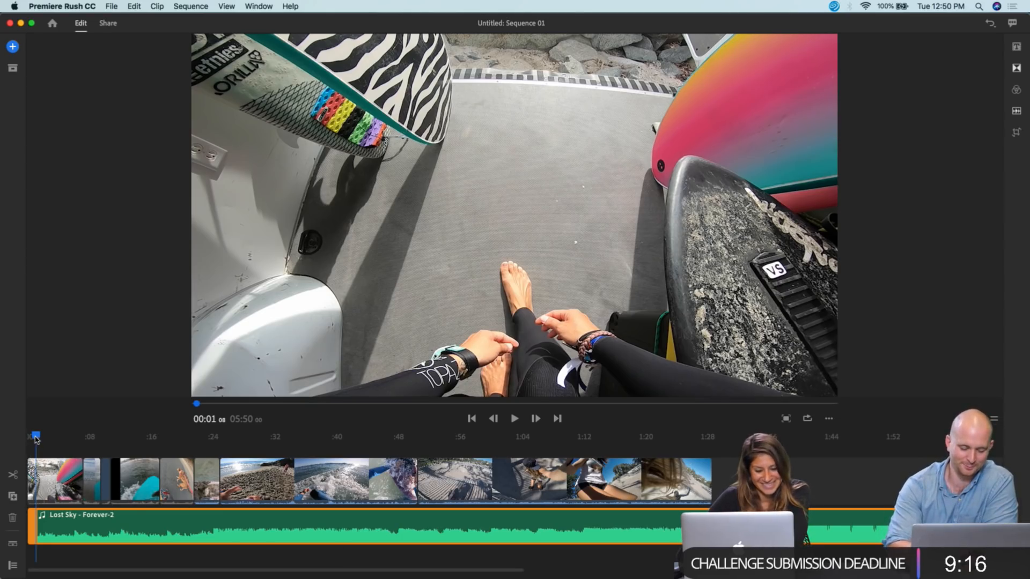
- Trim the surf clip beginning at 00:24 so it starts at the underwater shot at 00:40 and runs about 3 seconds
drag(36, 436, 24, 439)
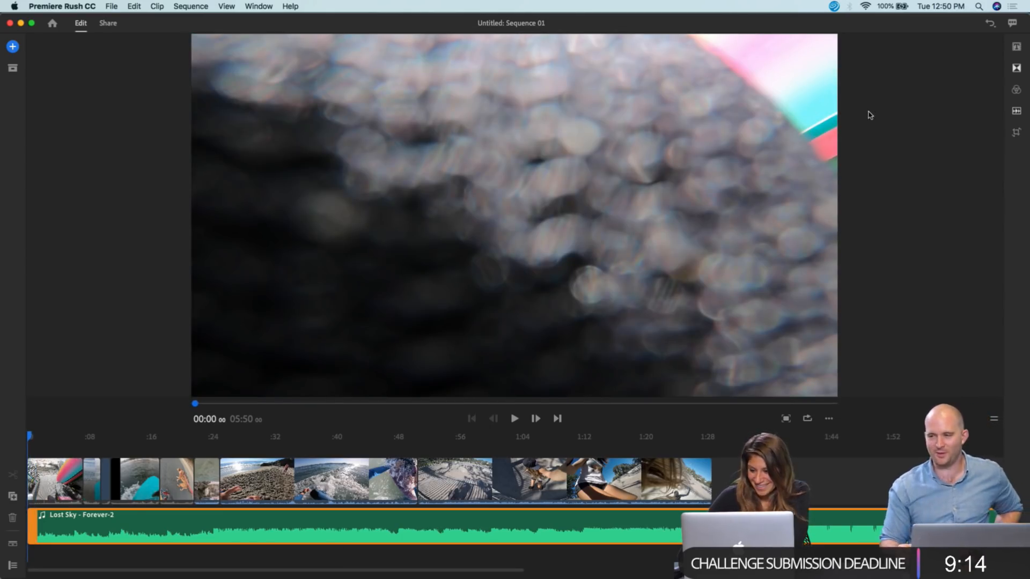
click(266, 484)
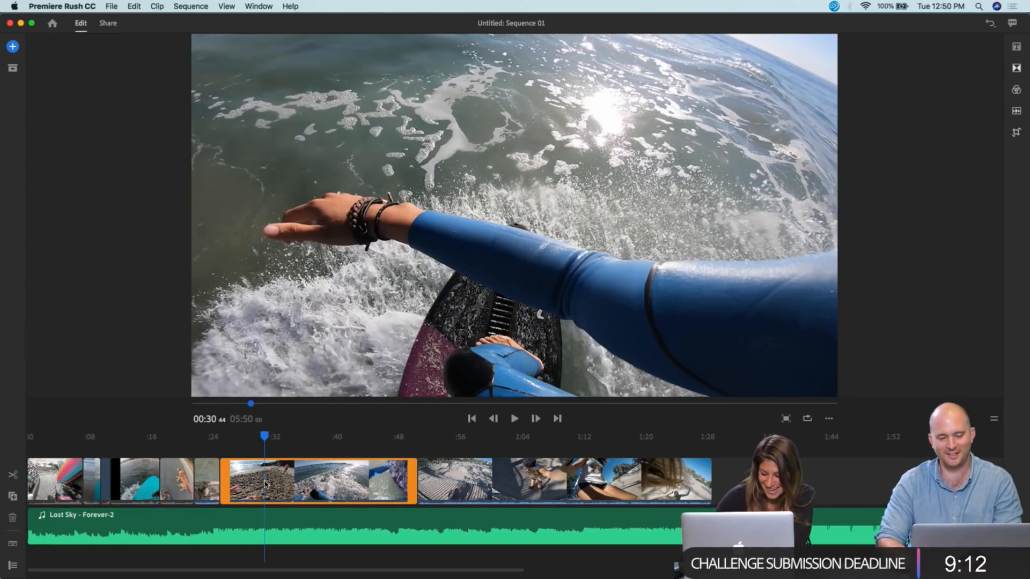
drag(266, 436, 340, 439)
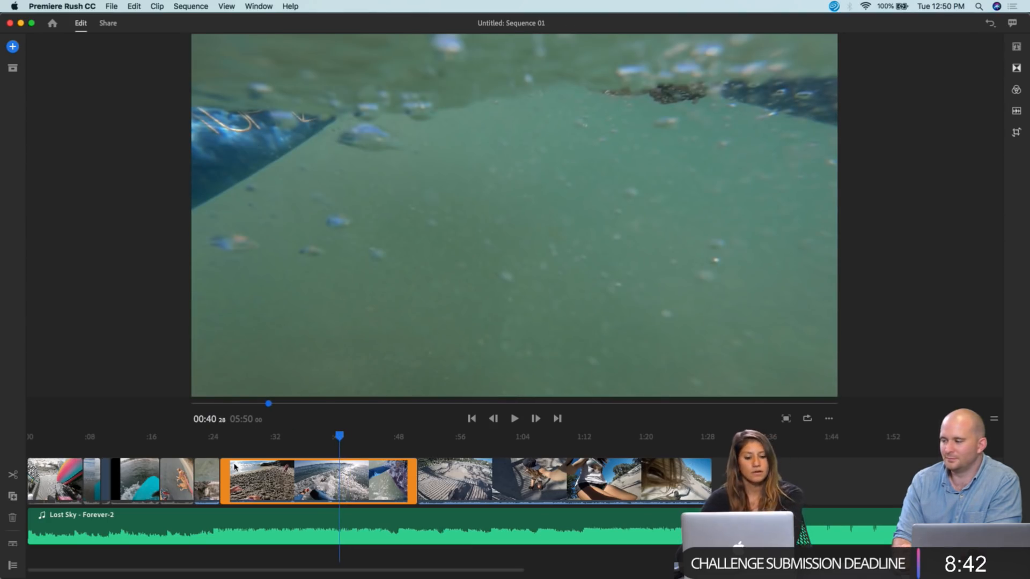
drag(222, 475, 344, 475)
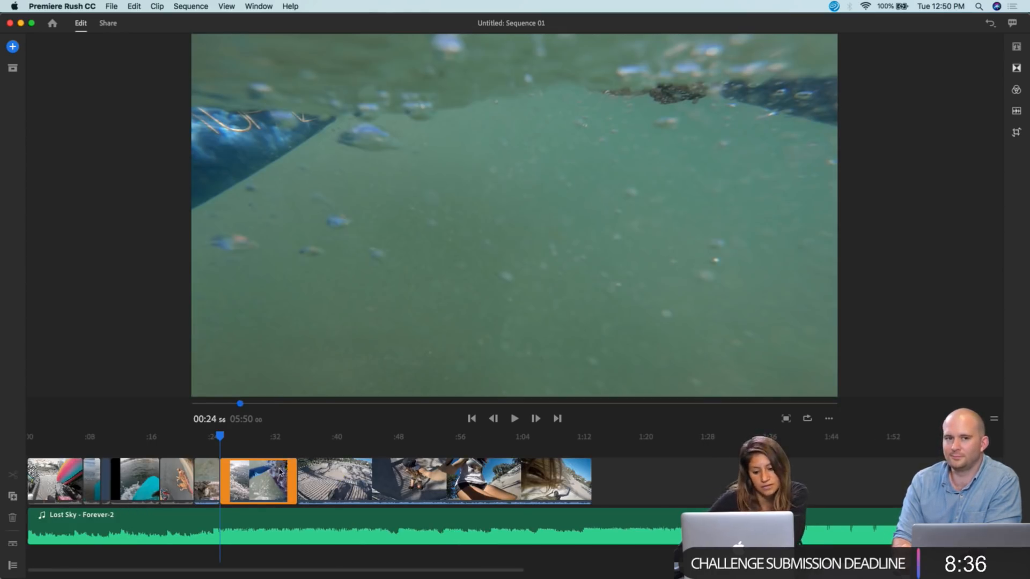
drag(285, 472, 234, 470)
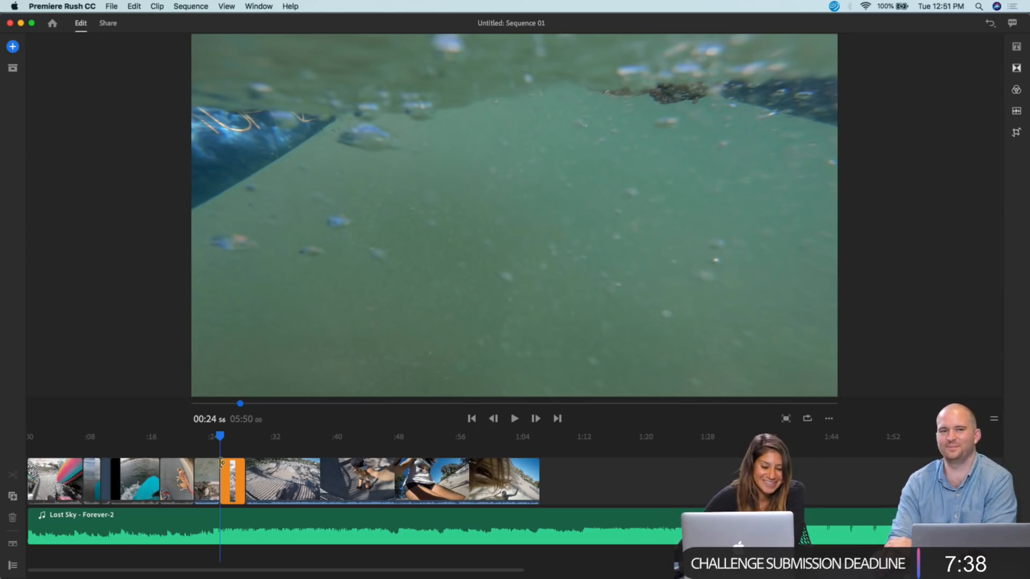
- Review the cut into the last skate clip and trim its opening past the skater shot at 00:32
drag(220, 438, 244, 451)
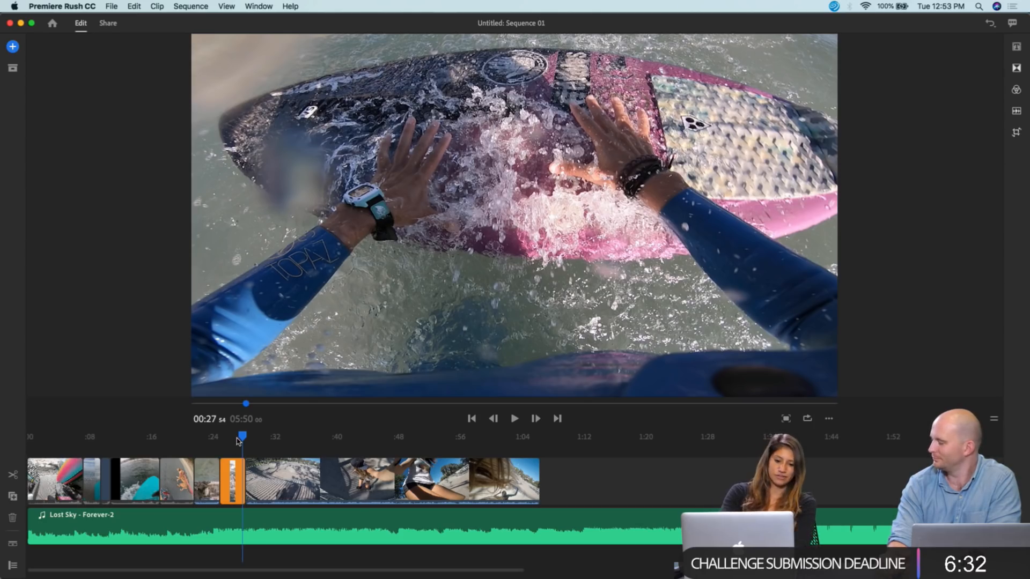
drag(242, 437, 258, 482)
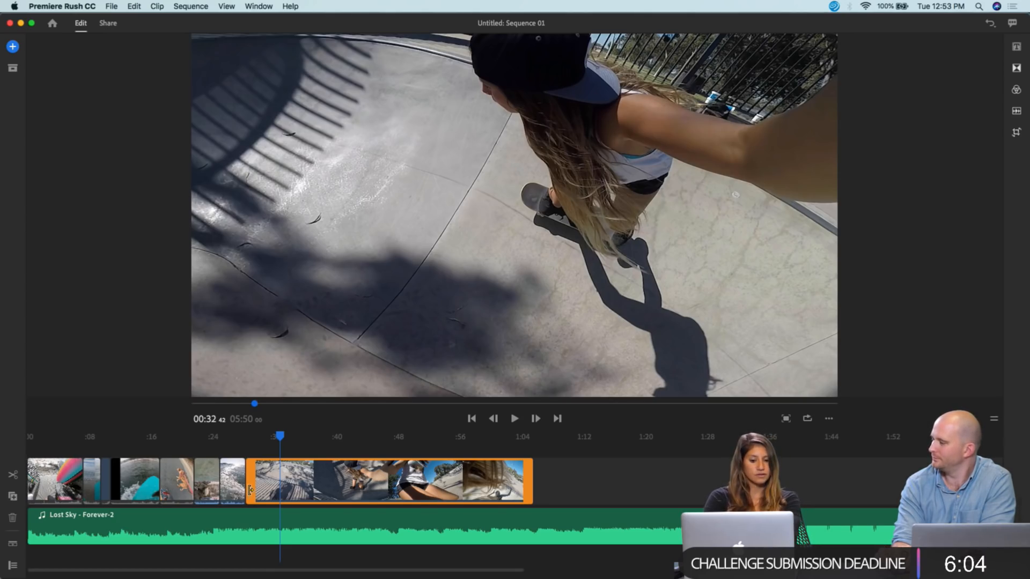
drag(250, 489, 281, 499)
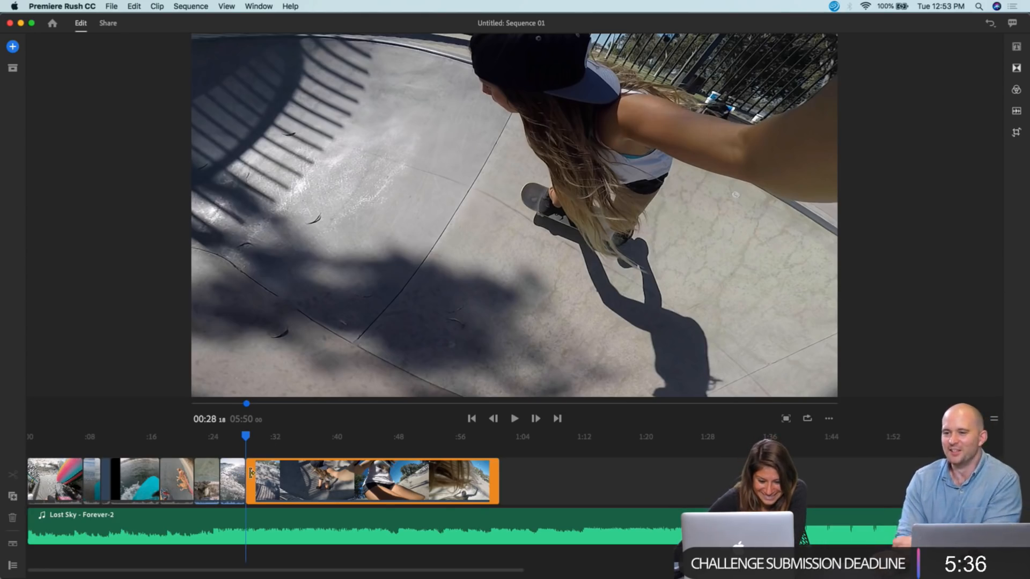
drag(251, 472, 257, 474)
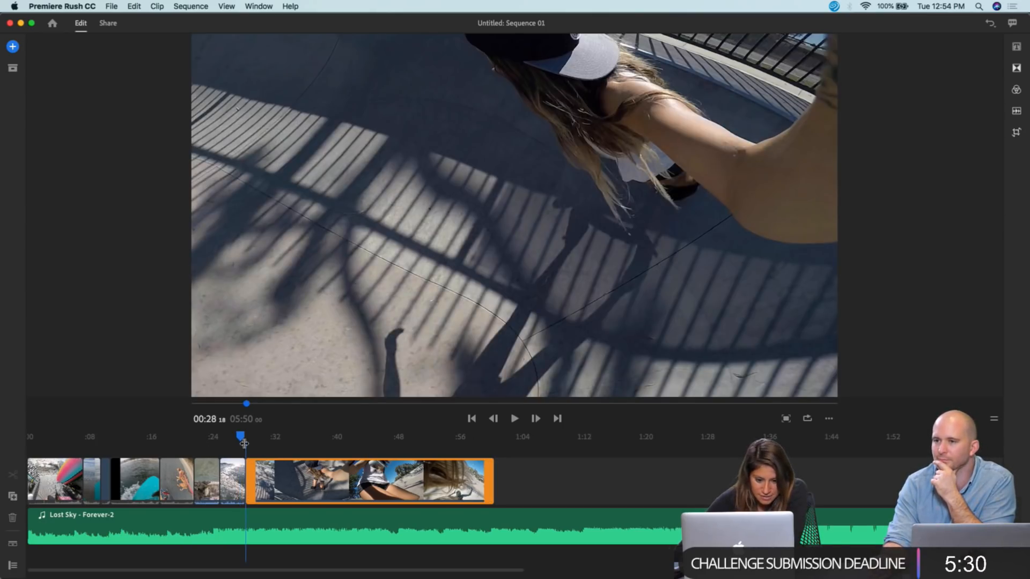
- Play and scrub through the skate clip, and trim its start to the side-view skater shot at 00:34
key(space)
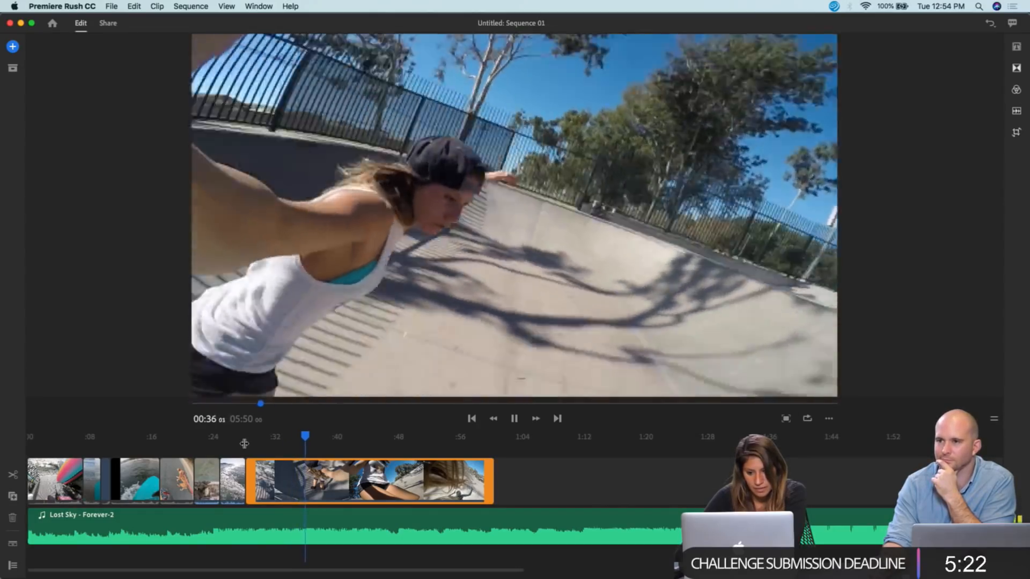
key(space)
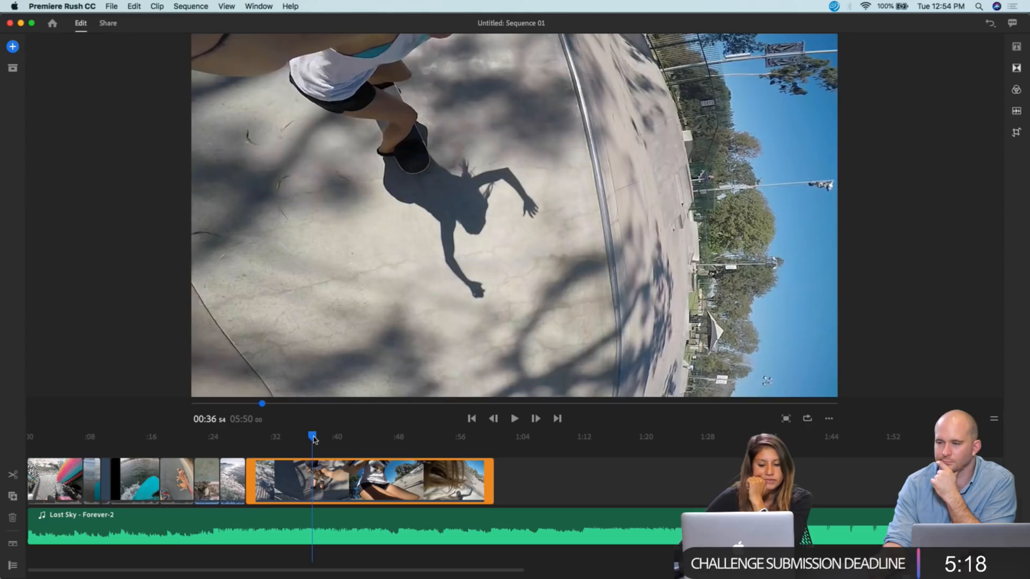
drag(314, 439, 323, 472)
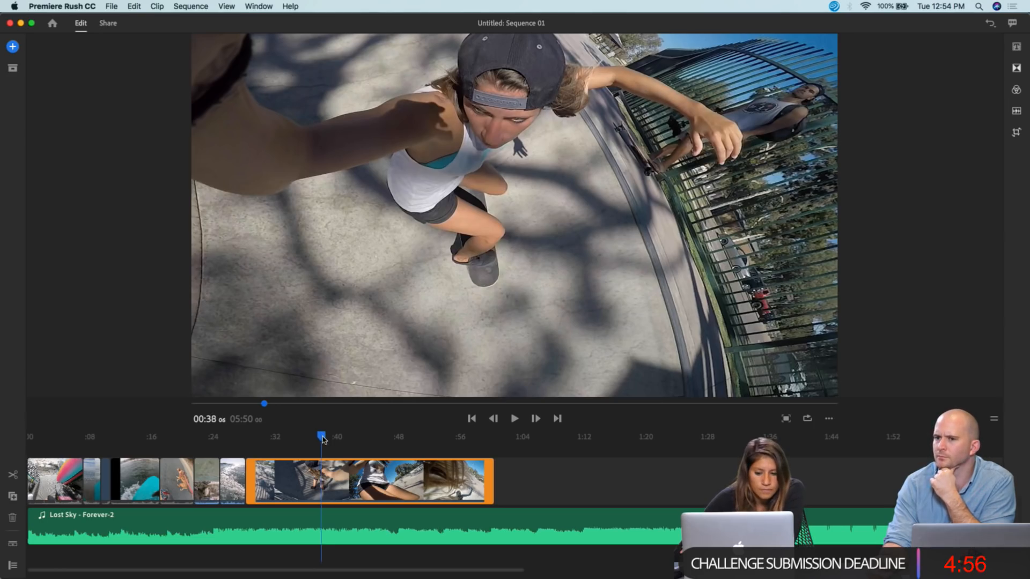
drag(321, 437, 294, 442)
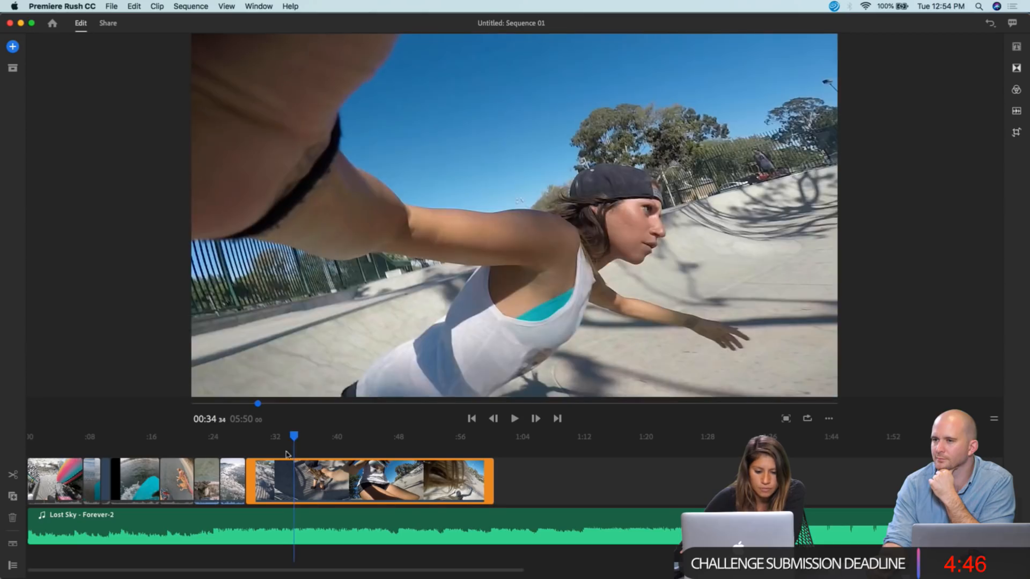
drag(249, 471, 294, 472)
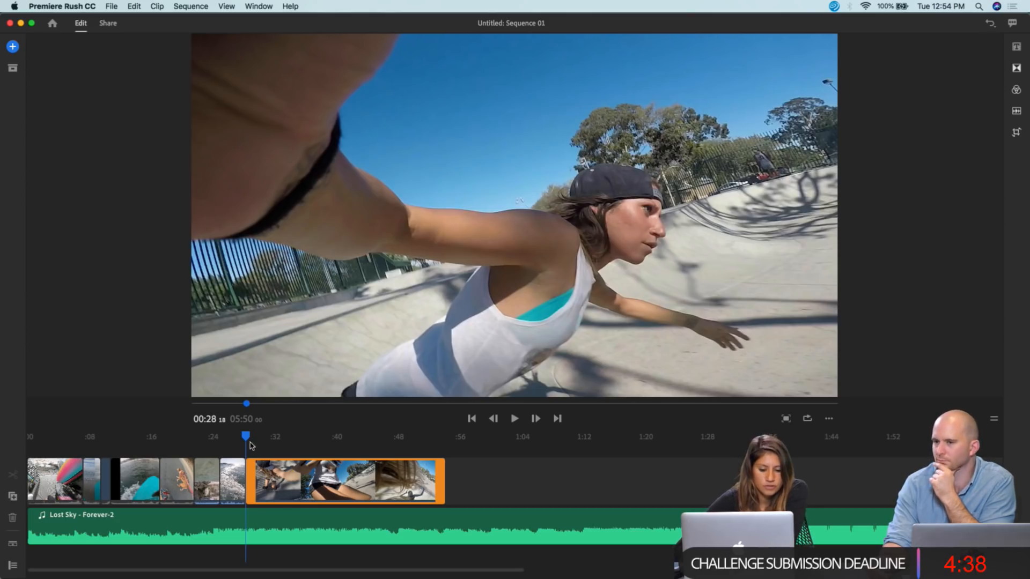
- Shorten the end of the skate clip to about 00:32 and play back the transition from the surf clip
mouse_move(245, 435)
mouse_down()
mouse_move(235, 436)
mouse_move(256, 435)
mouse_up()
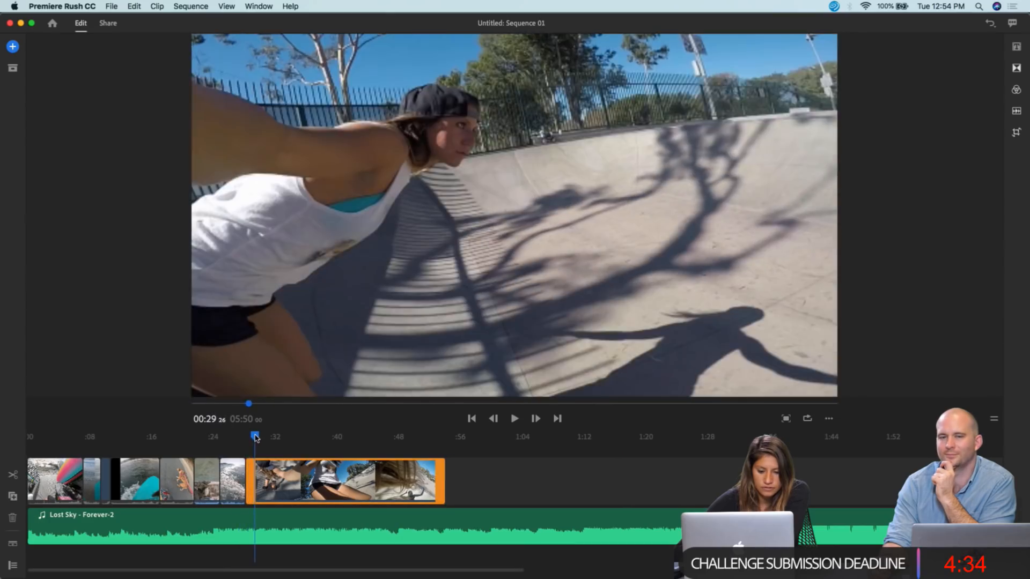
drag(443, 483, 277, 483)
click(235, 436)
key(space)
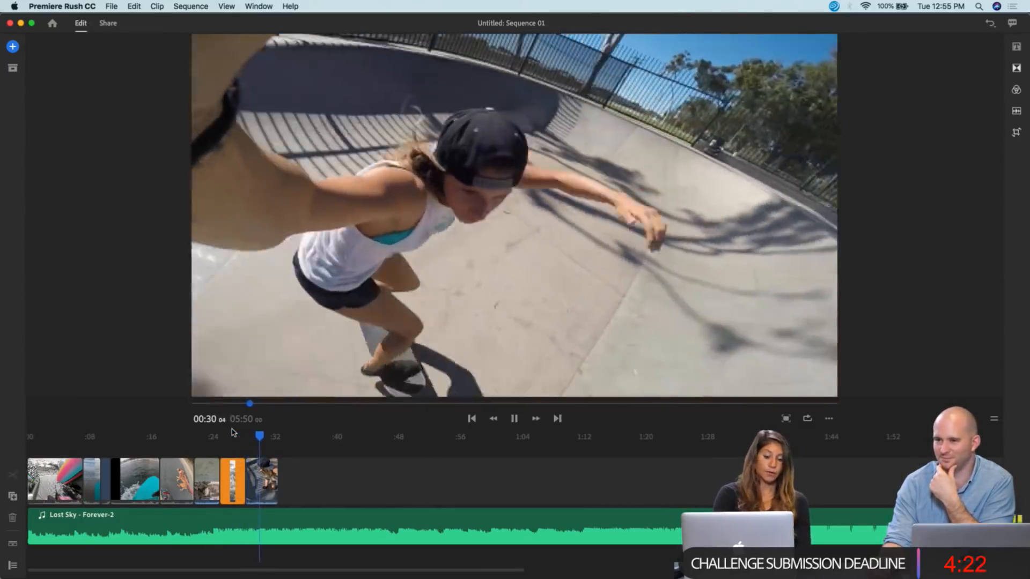
key(space)
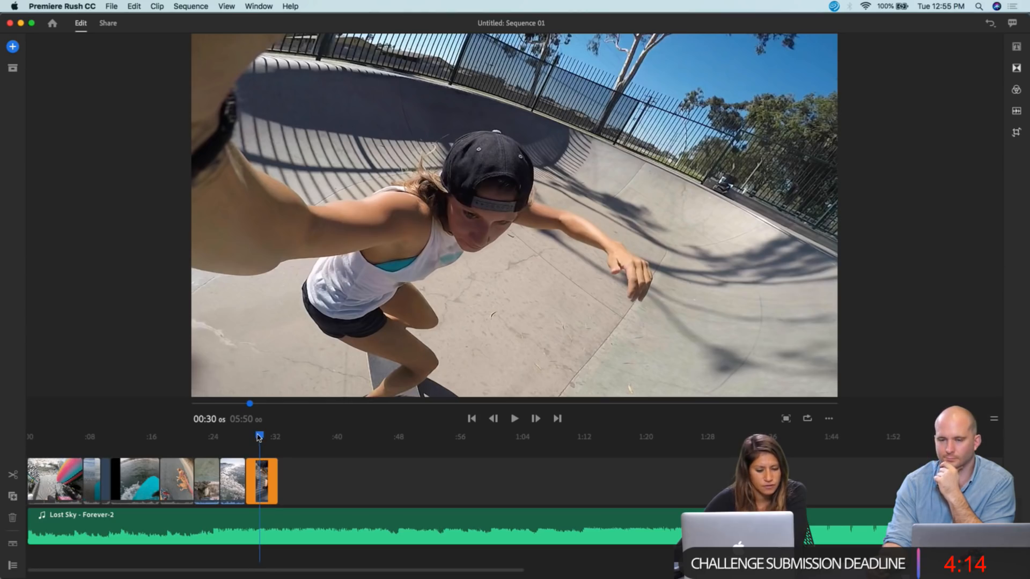
- Play the sequence from the beginning with the system volume raised to check the cuts against the music
drag(259, 438, 20, 440)
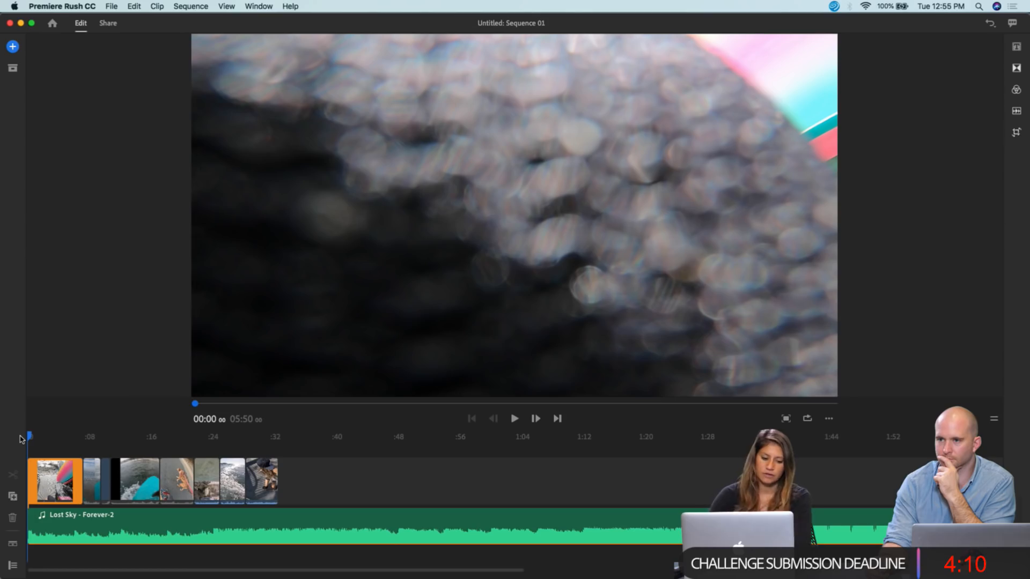
key(space)
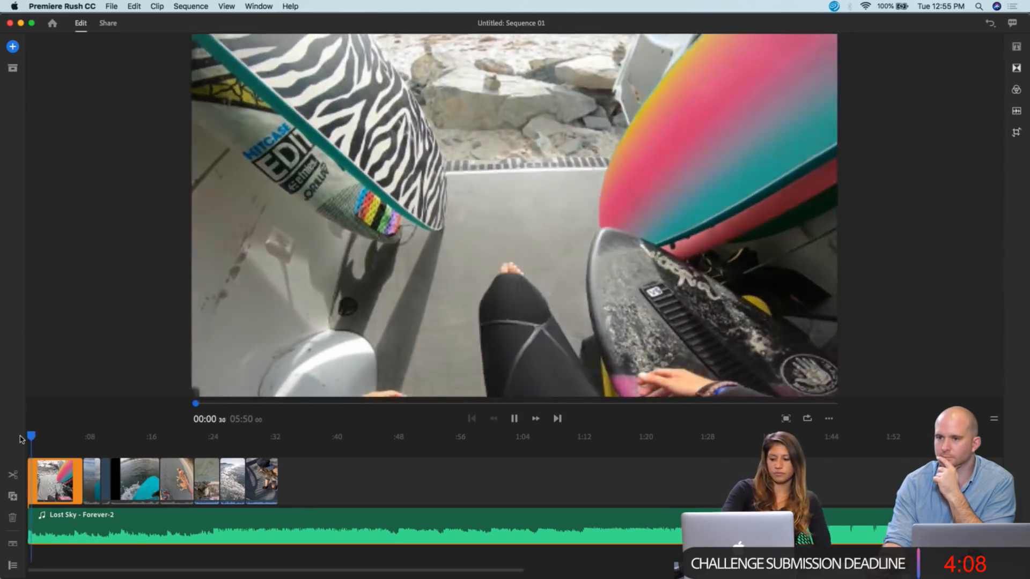
key(XF86AudioRaiseVolume)
key(XF86AudioRaiseVolume)
key(XF86AudioRaiseVolume)
key(XF86AudioRaiseVolume)
key(XF86AudioRaiseVolume)
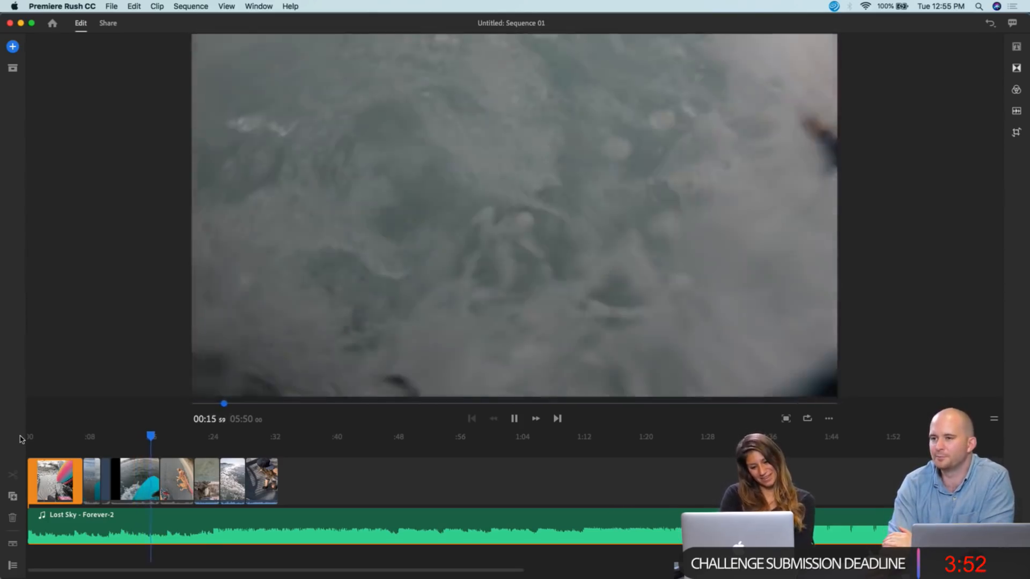
- Trim about the first 11 seconds off the Lost Sky - Forever-2 music and check the track past the clips' end
click(134, 481)
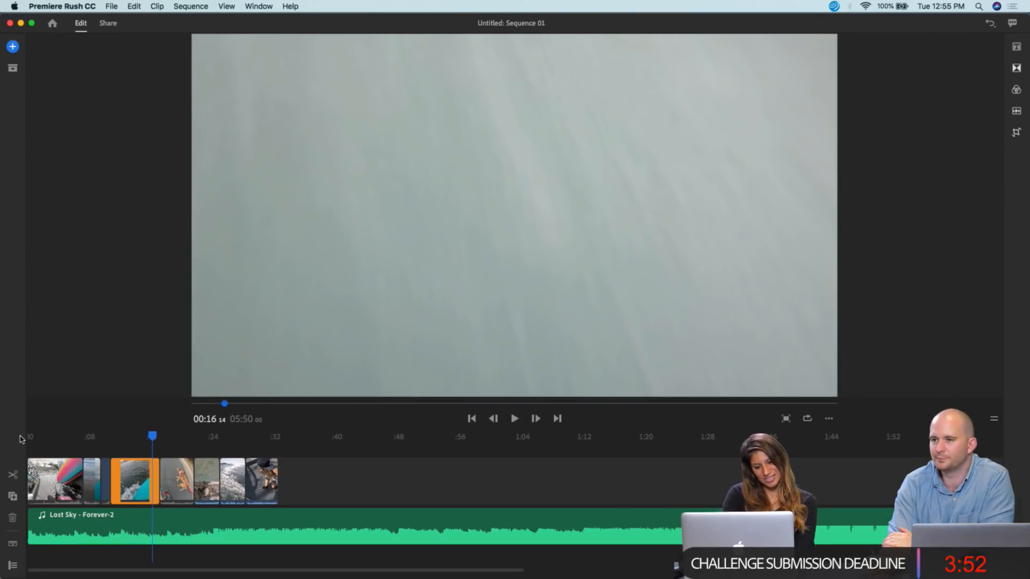
click(112, 529)
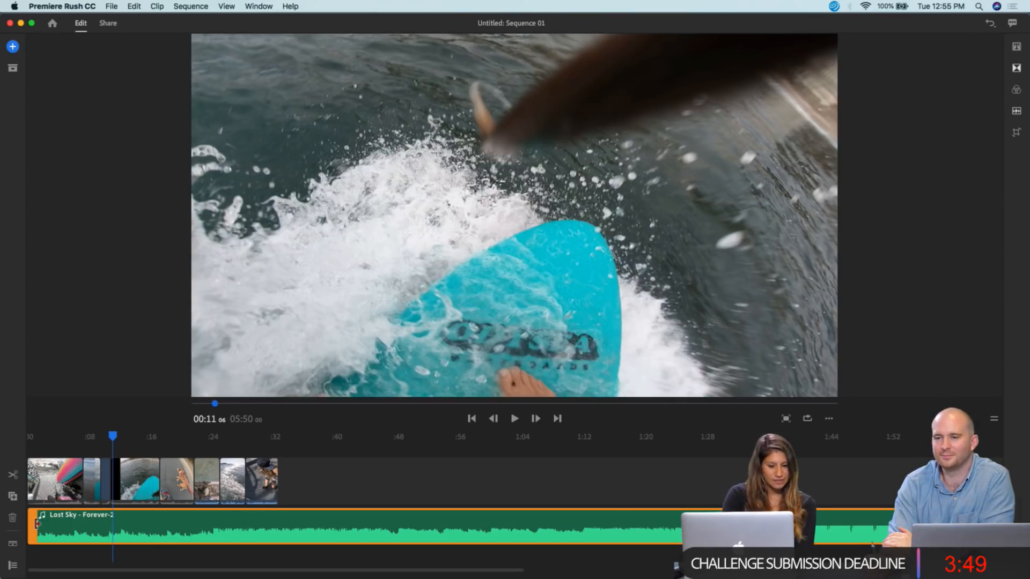
drag(38, 525, 103, 529)
drag(113, 441, 298, 455)
key(space)
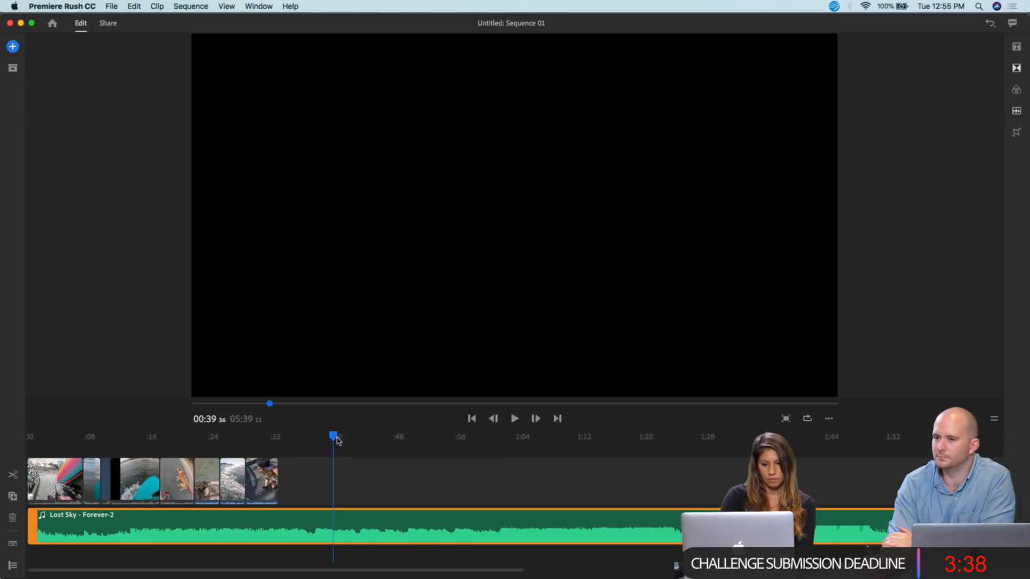
- Listen further along the music for a better section, split the track at 01:23 and delete the part before the split
drag(334, 439, 672, 471)
key(space)
key(space)
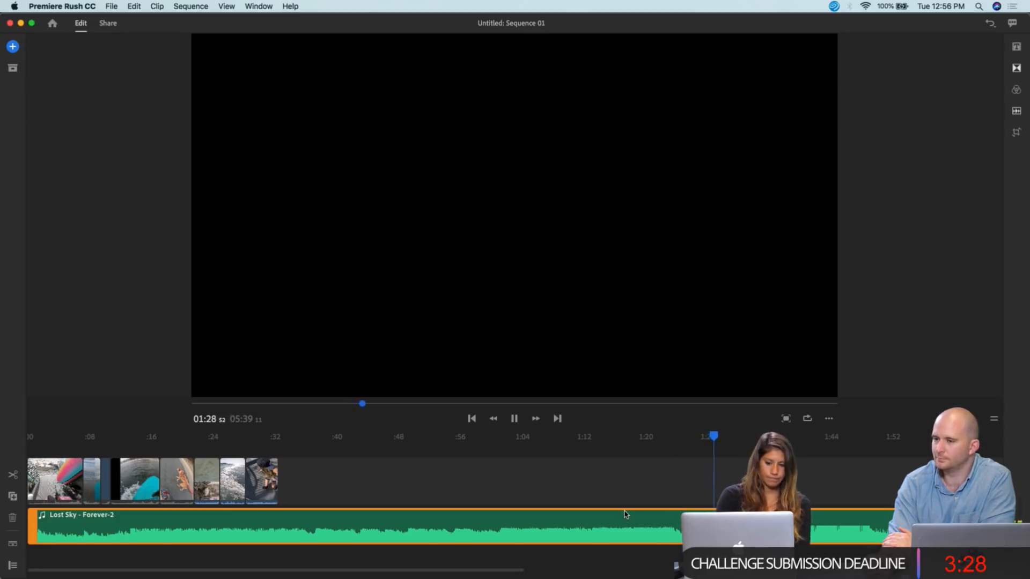
key(space)
scroll(649, 524, right, 1)
scroll(649, 525, right, 10)
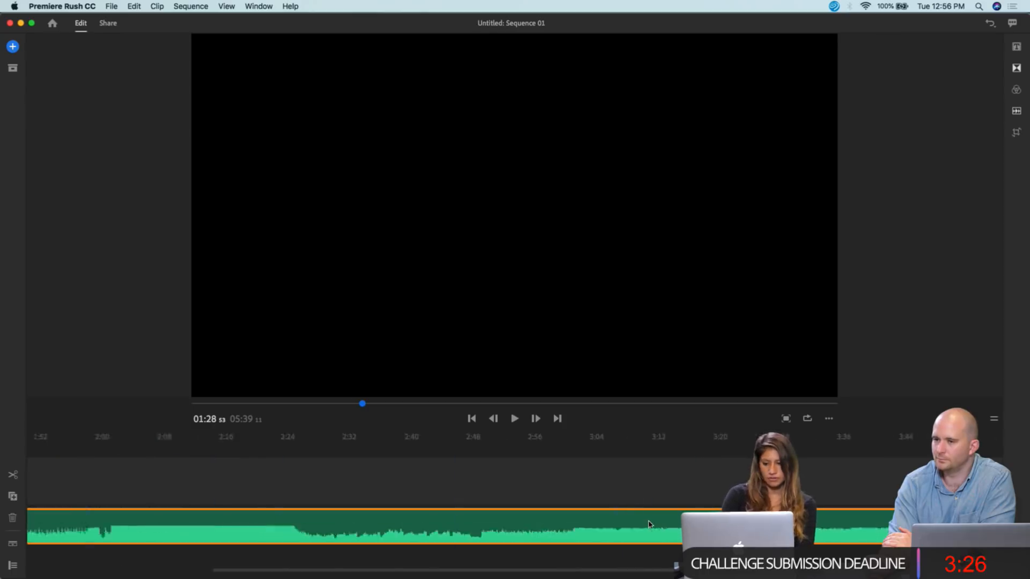
scroll(649, 525, left, 8)
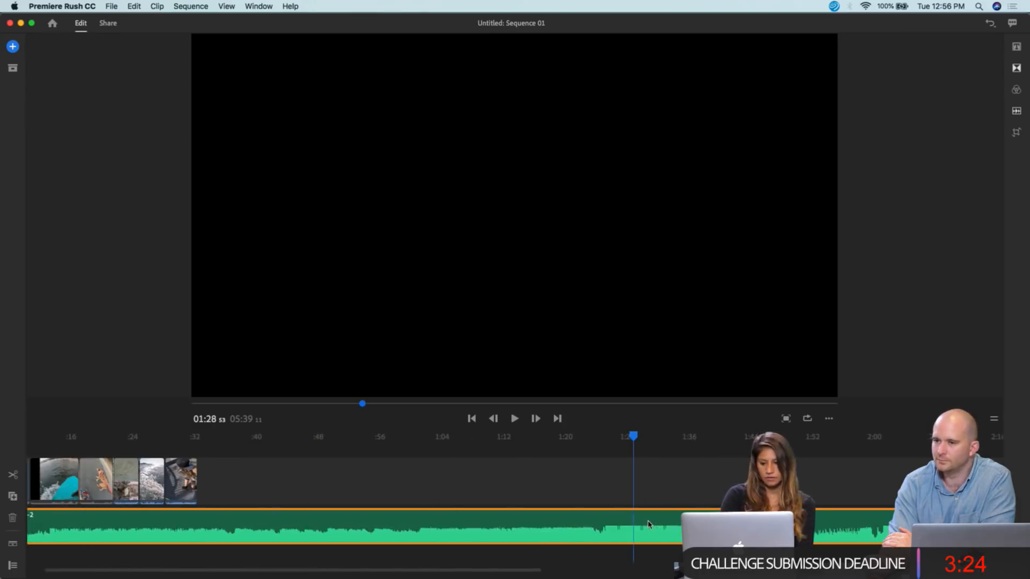
click(595, 516)
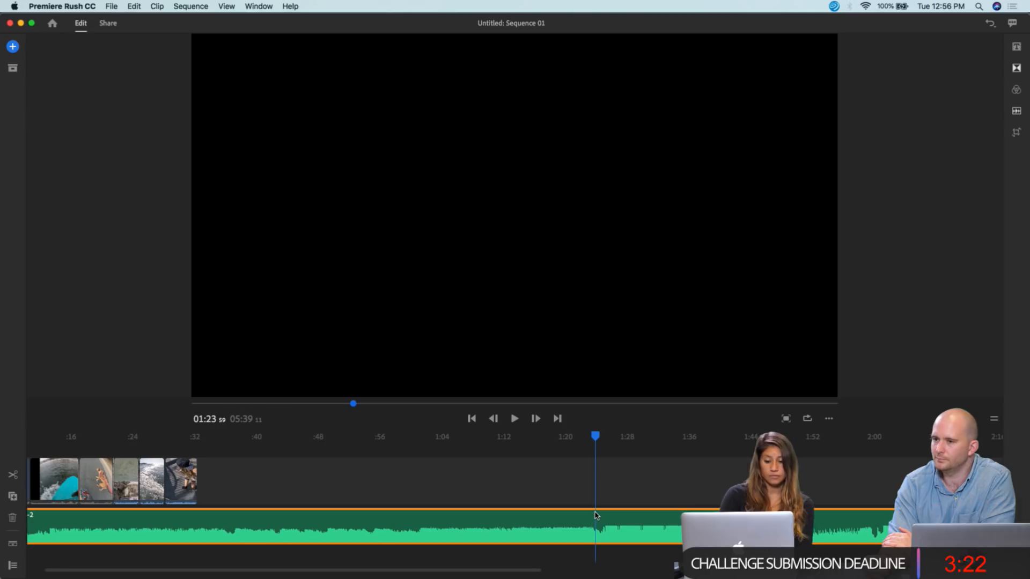
key(super+k)
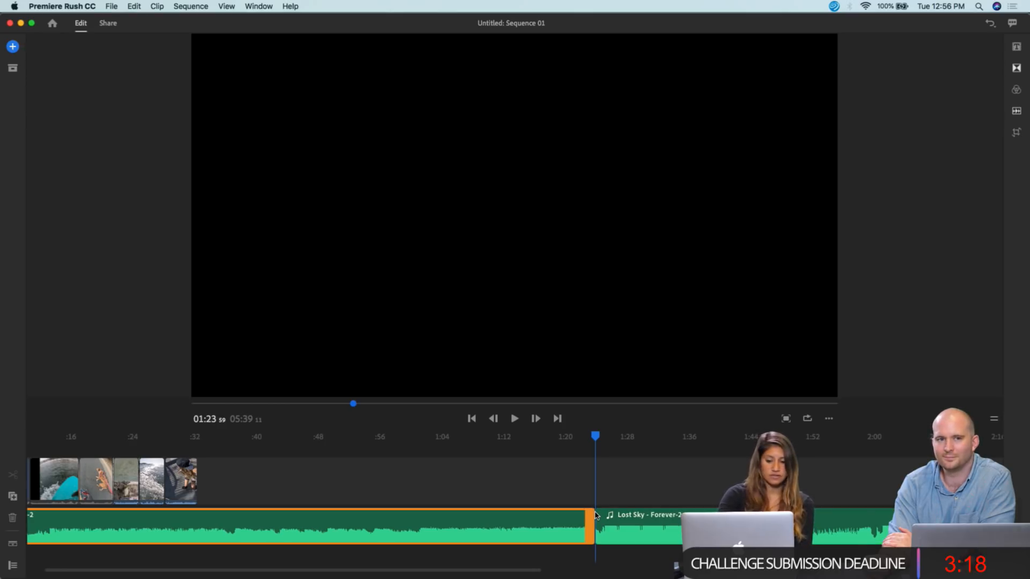
key(Delete)
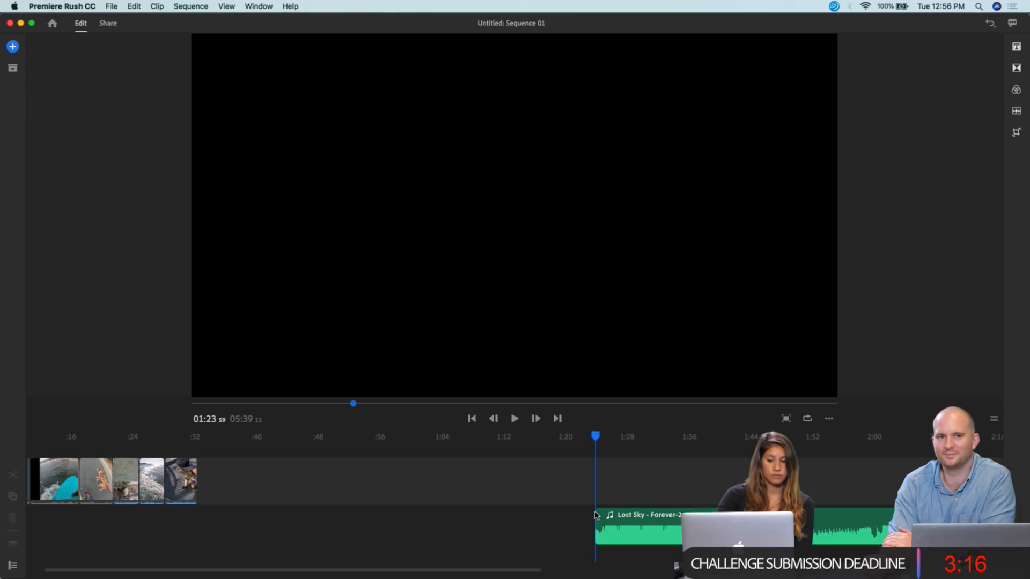
- Move the remaining Lost Sky - Forever-2 music to the start of the sequence
scroll(546, 510, left, 3)
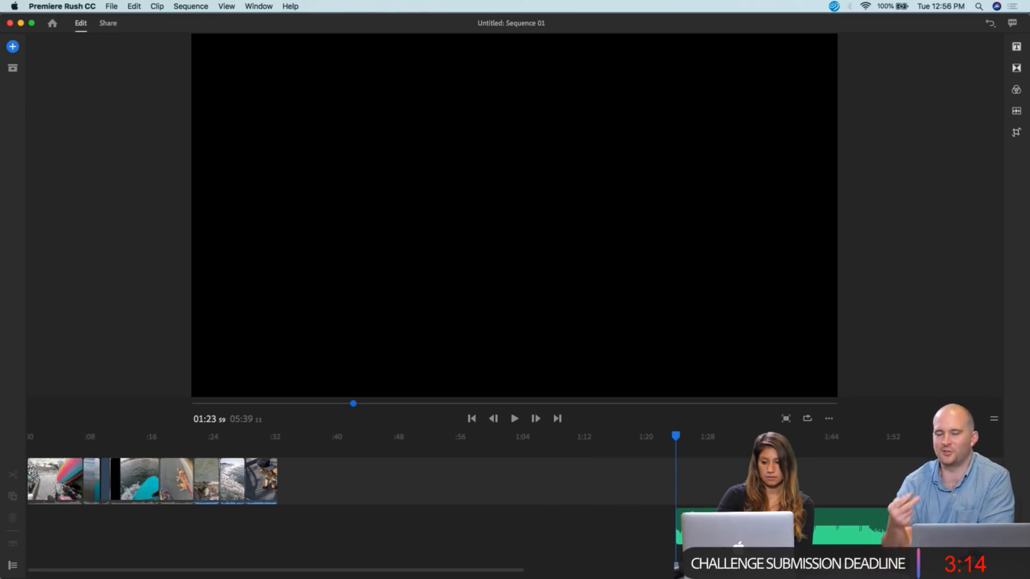
drag(748, 533, 374, 534)
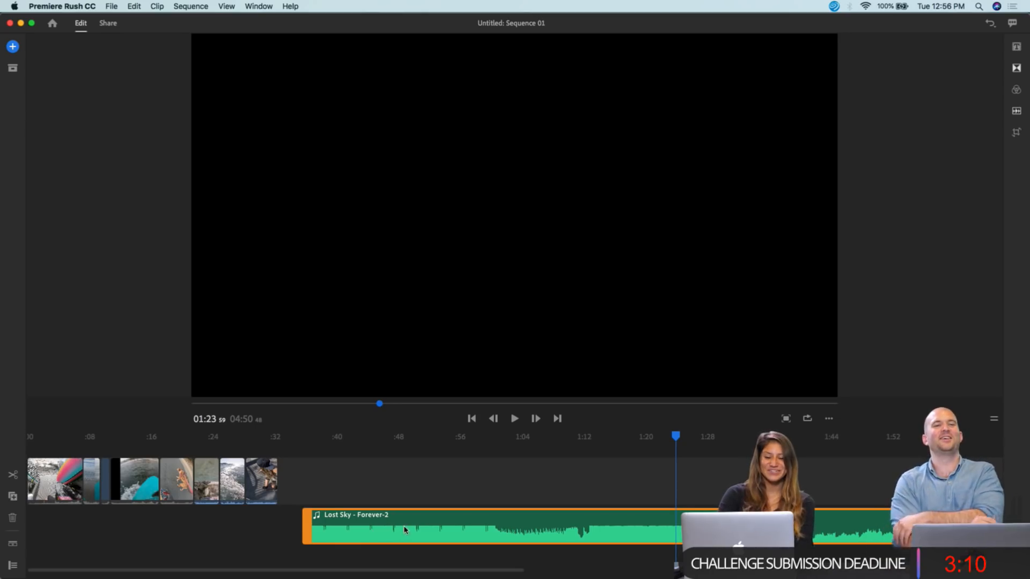
drag(406, 523, 129, 527)
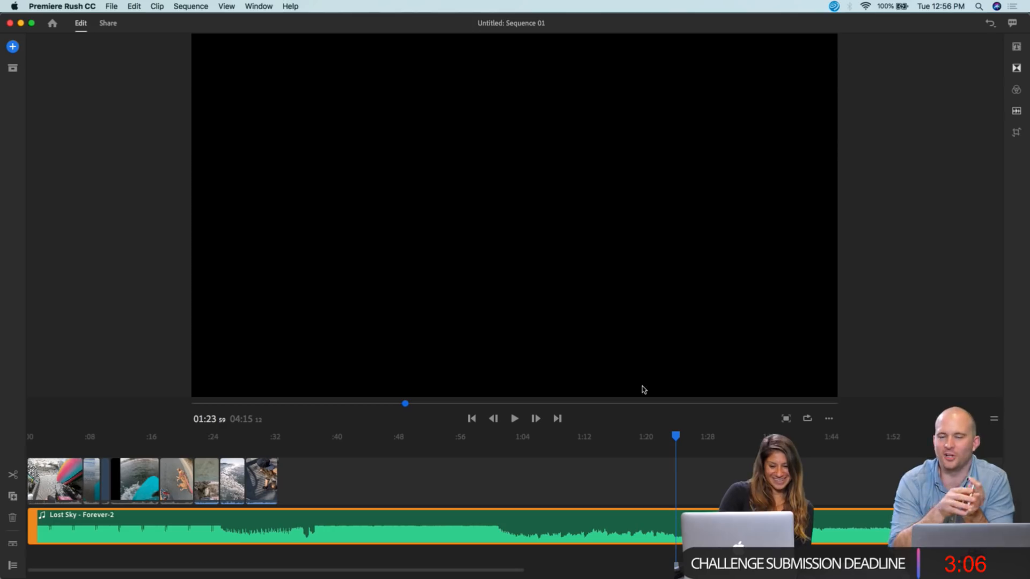
- Play the opening, shift the music to start about 5 seconds into the sequence, and place the playhead at 00:07
drag(677, 441, 19, 429)
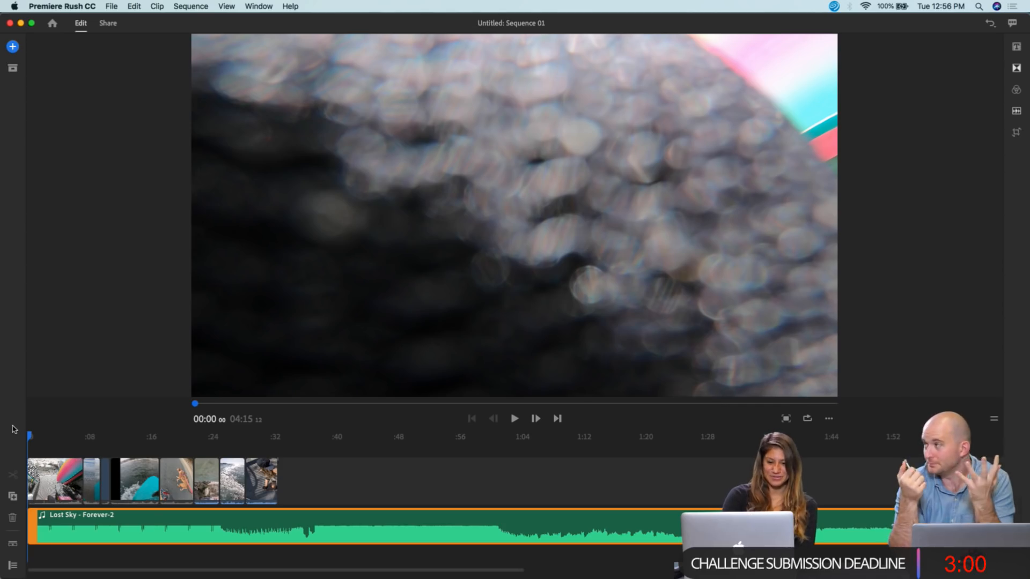
key(space)
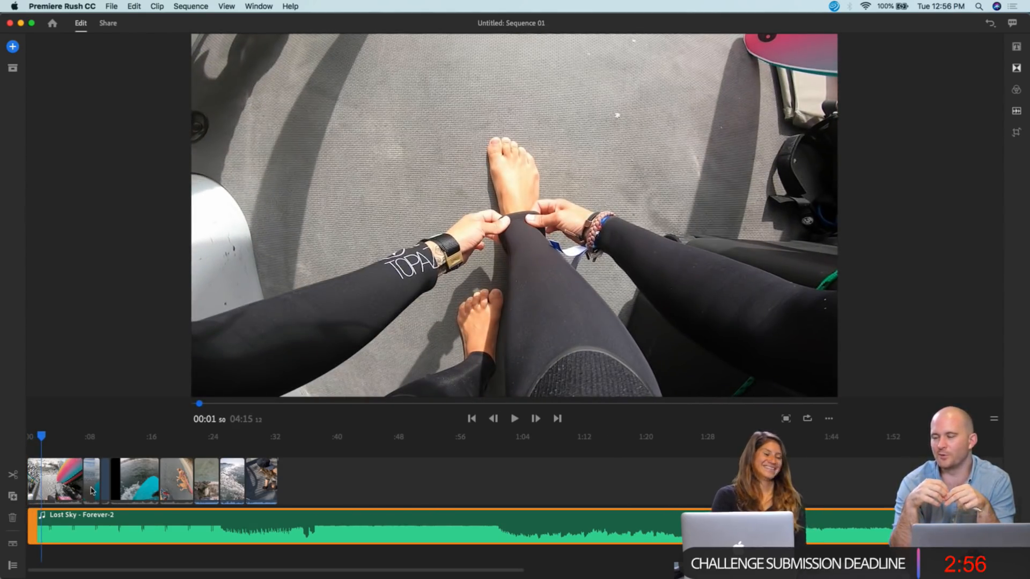
mouse_move(74, 526)
mouse_down()
mouse_move(84, 528)
mouse_move(29, 526)
mouse_move(90, 534)
mouse_up()
click(85, 562)
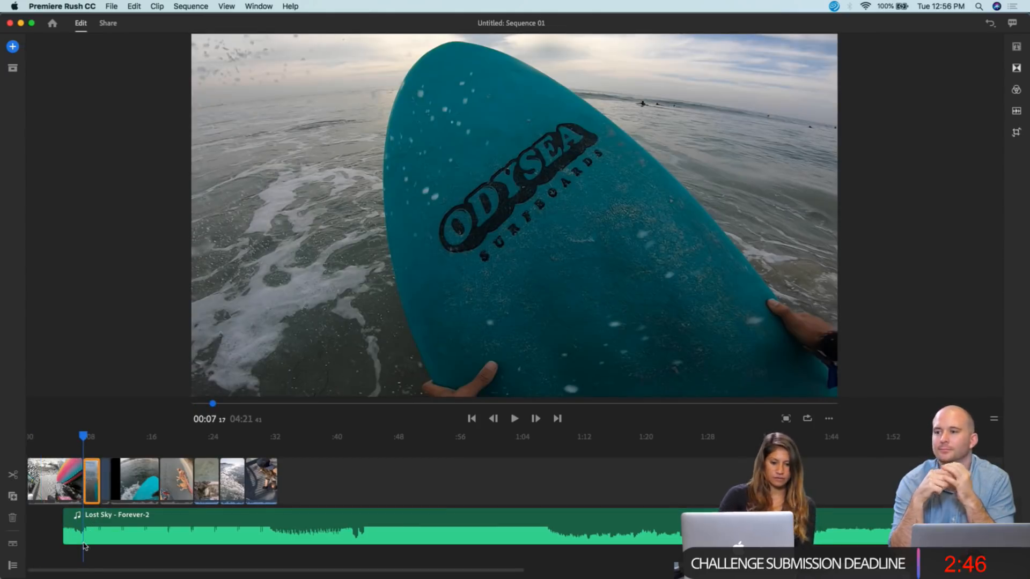
- Move the Lost Sky - Forever-2 music back to the start of the sequence and play the opening to about 00:09
key(=)
scroll(83, 546, left, 2)
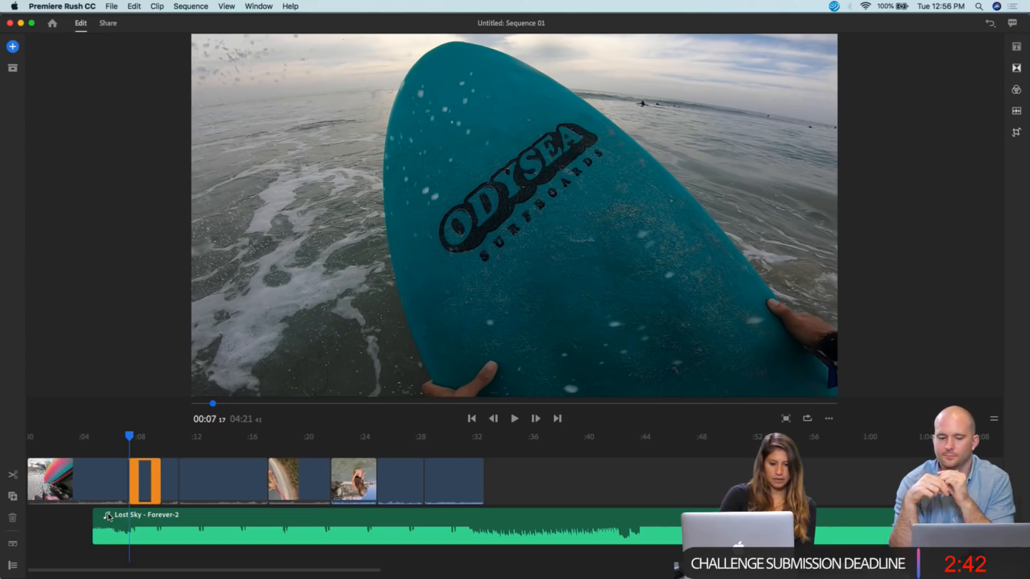
key(minus)
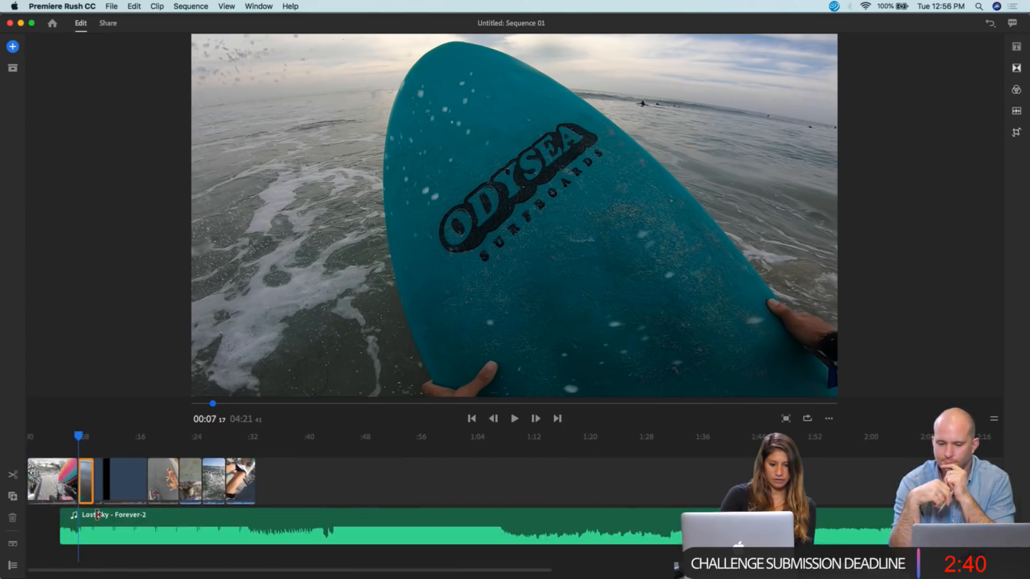
key(=)
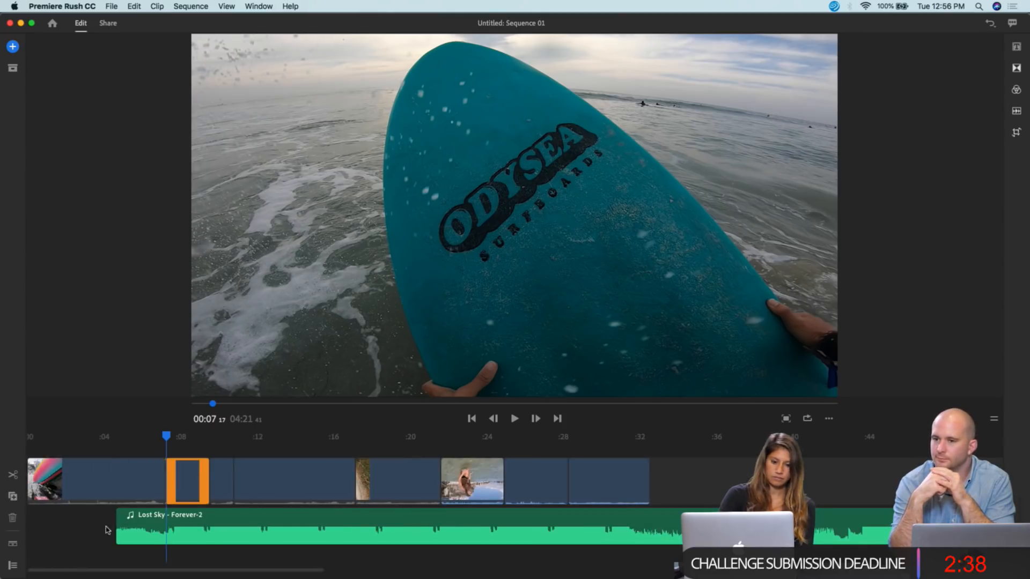
drag(117, 518, 27, 516)
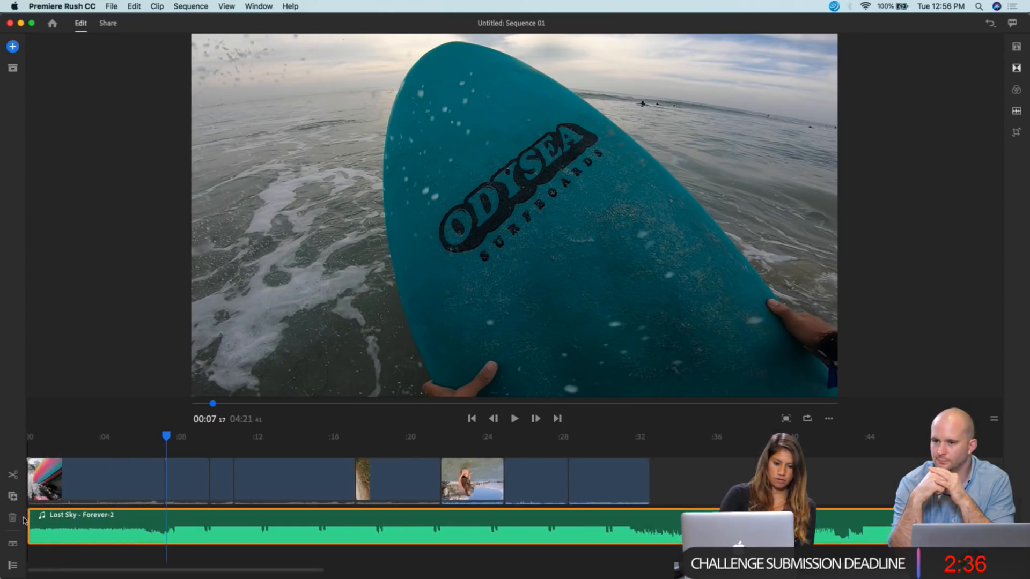
drag(167, 434, 25, 450)
key(space)
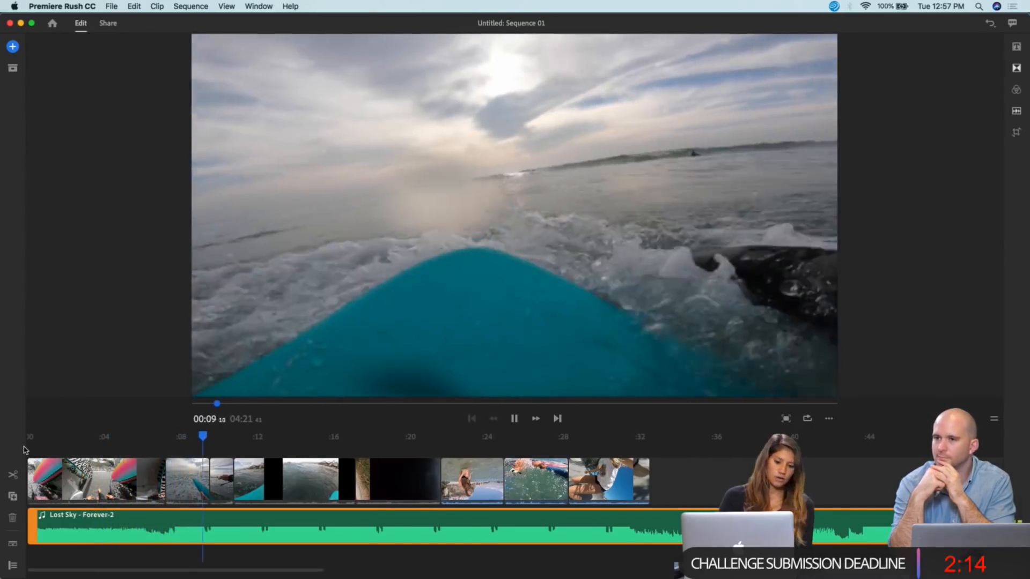
key(space)
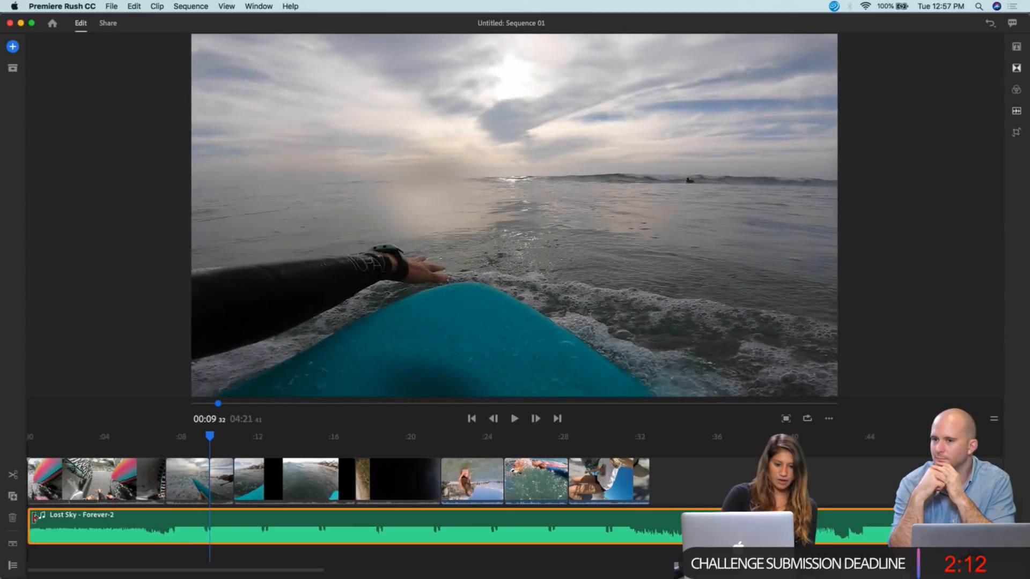
- Trim a fraction of a second off the start of the music and replay the opening against the beat
drag(35, 517, 38, 517)
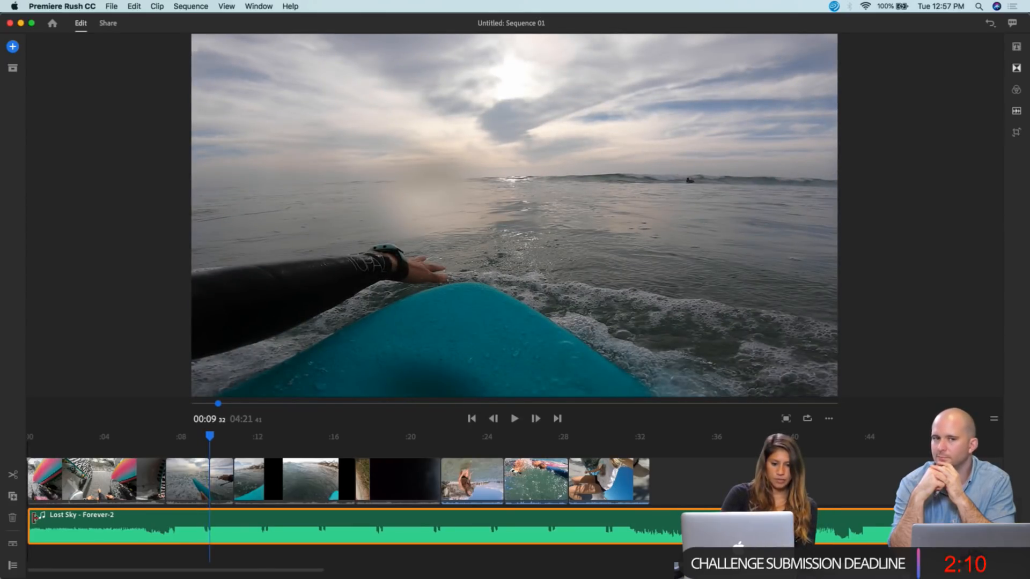
click(138, 554)
key(space)
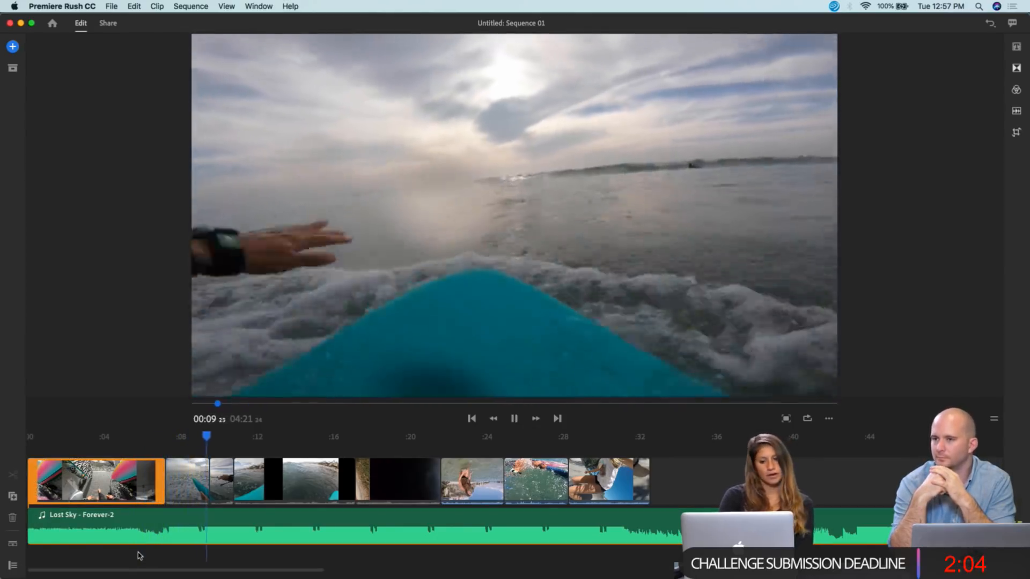
key(space)
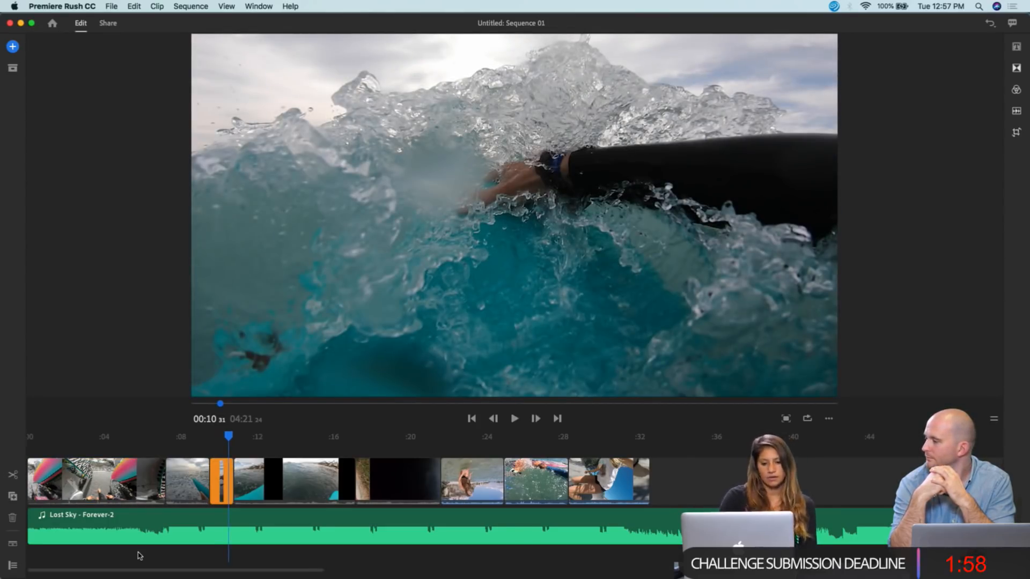
- Replay from about 00:06 and trim the end of the second clip to the playhead at 00:09
drag(229, 437, 145, 440)
key(space)
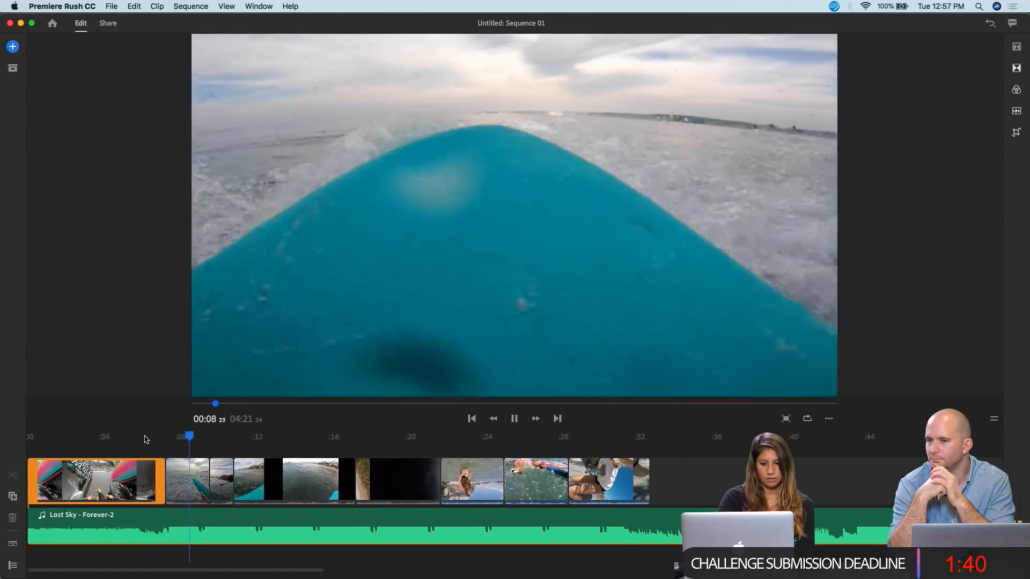
key(space)
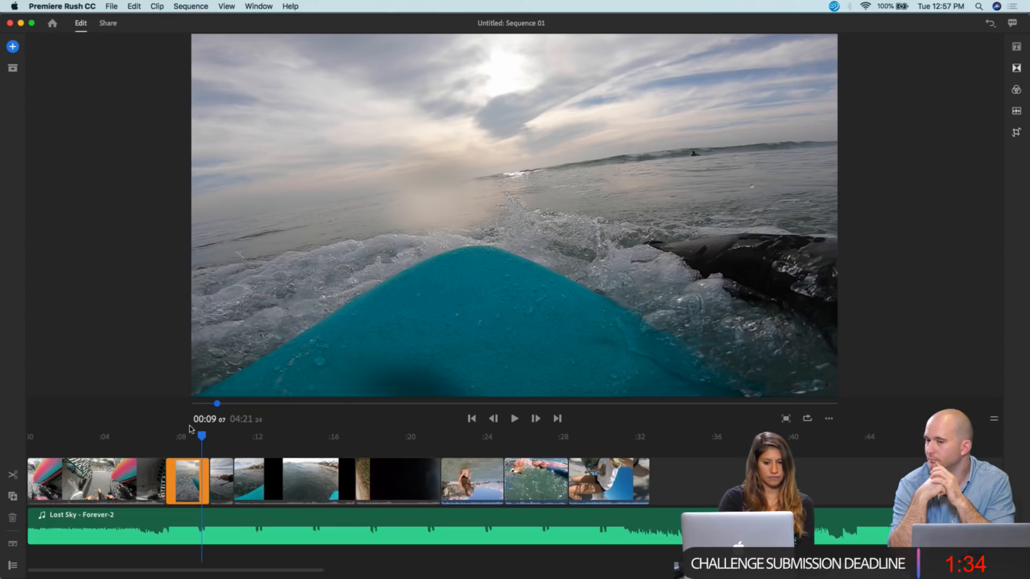
drag(204, 475, 198, 476)
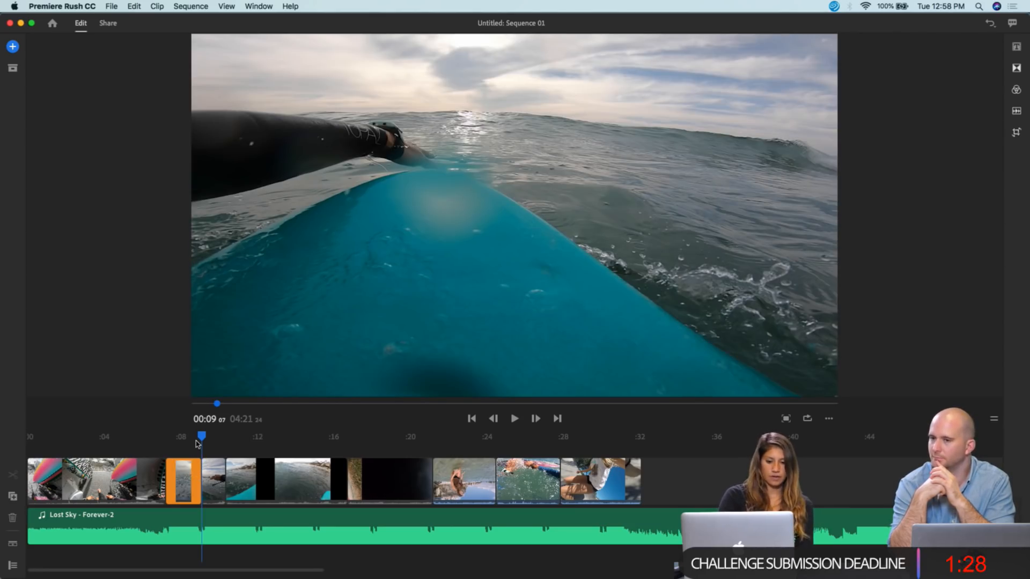
- Play the sequence from about 00:07 to 00:12 to check the shortened second clip against the music
drag(200, 440, 165, 437)
key(space)
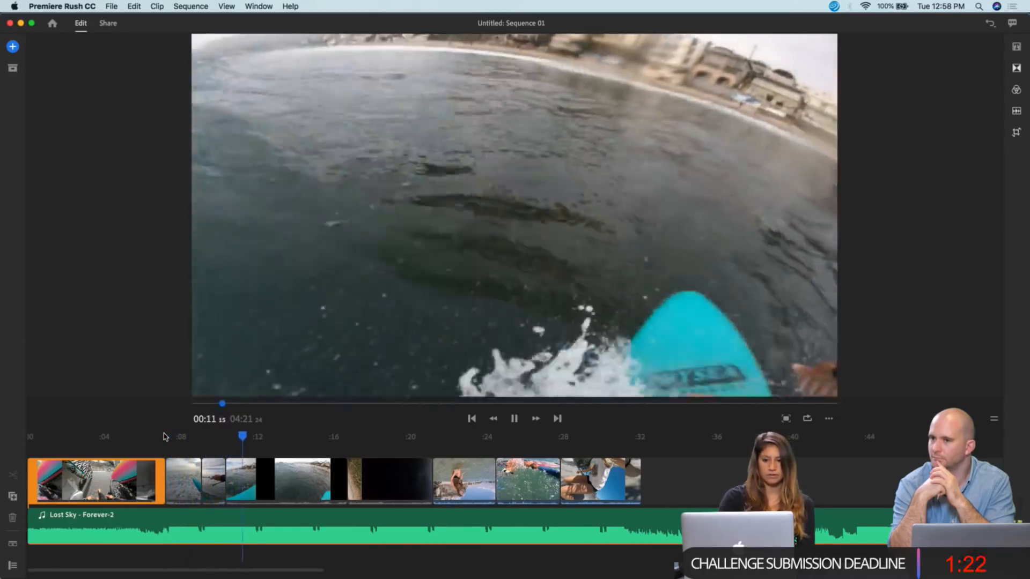
key(space)
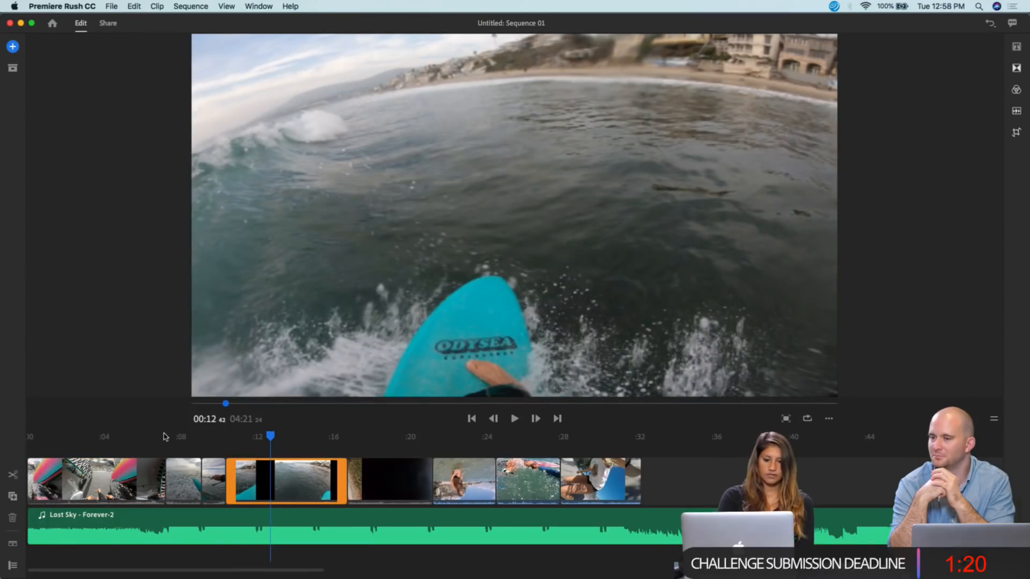
- Play on from about 00:09 to 00:16 and trim about one second off the end of the fourth clip
click(125, 444)
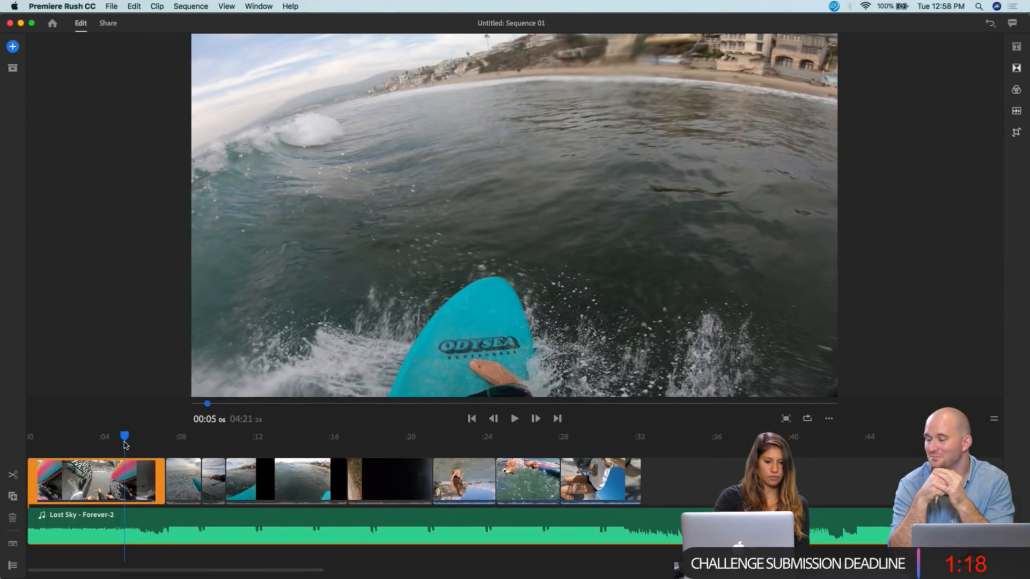
drag(125, 436, 210, 453)
key(space)
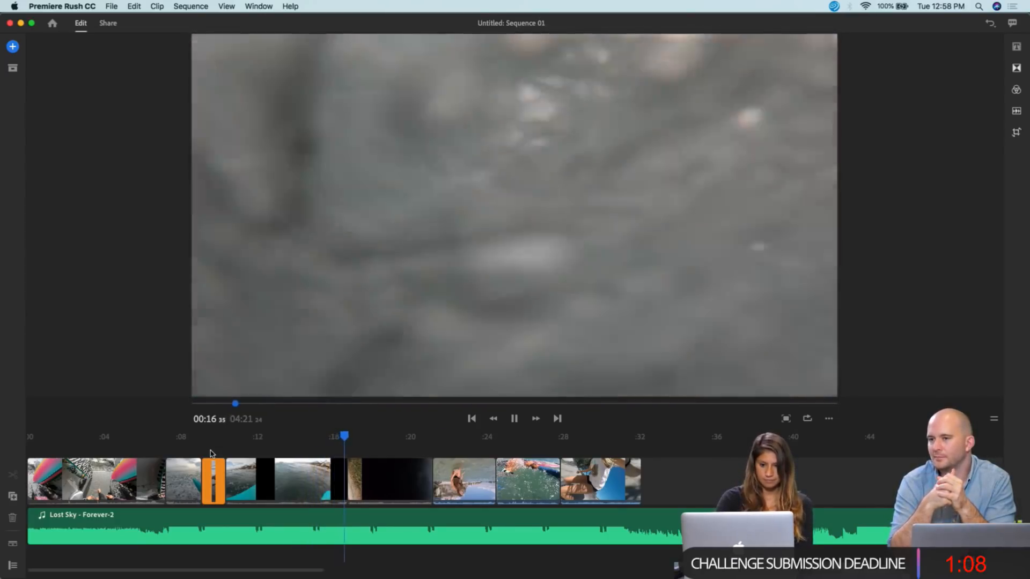
key(space)
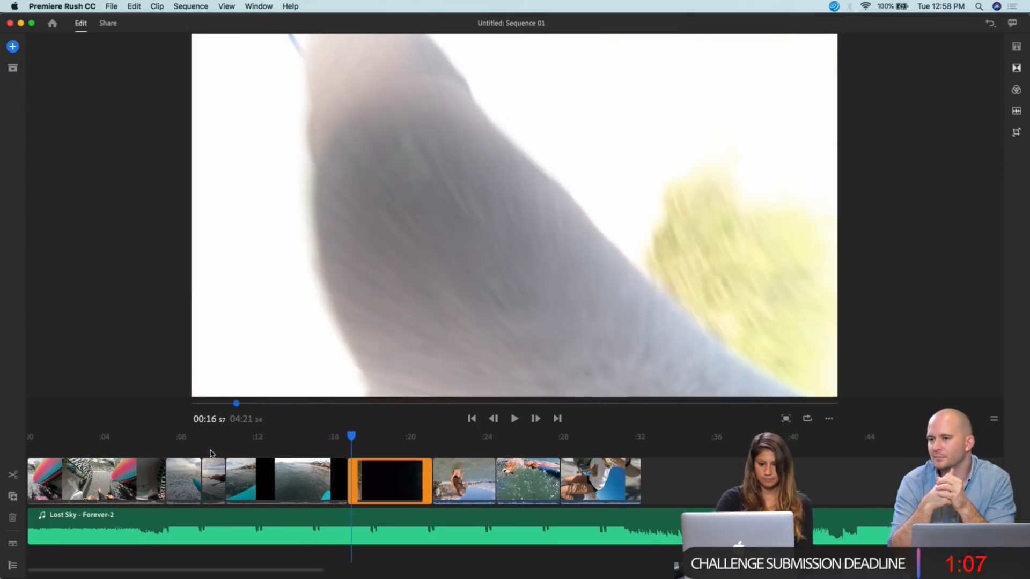
drag(339, 473, 313, 437)
click(328, 473)
- Play the clips up to about 00:24 to check their cuts against the music, and place the playhead at 00:21
key(space)
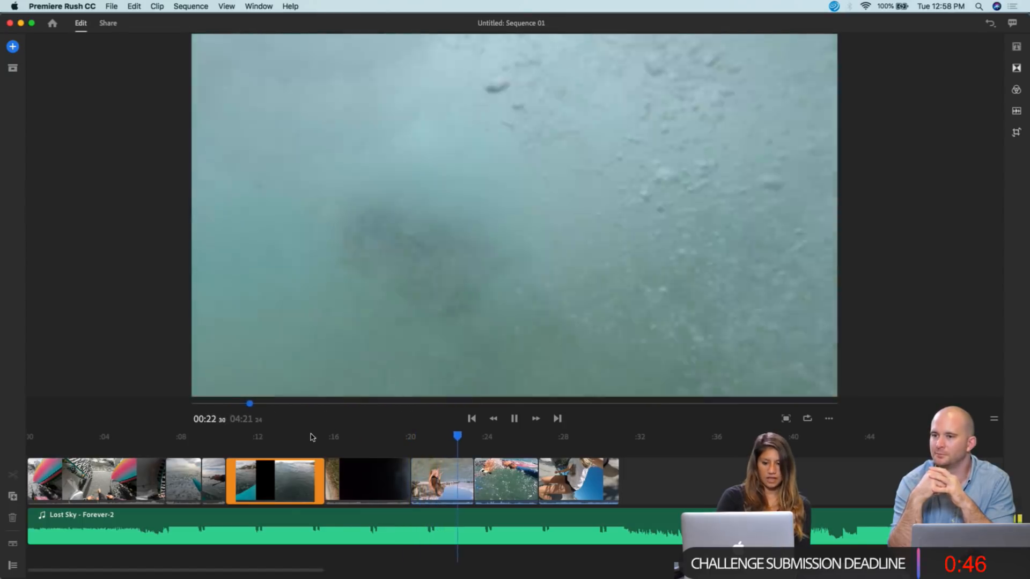
key(space)
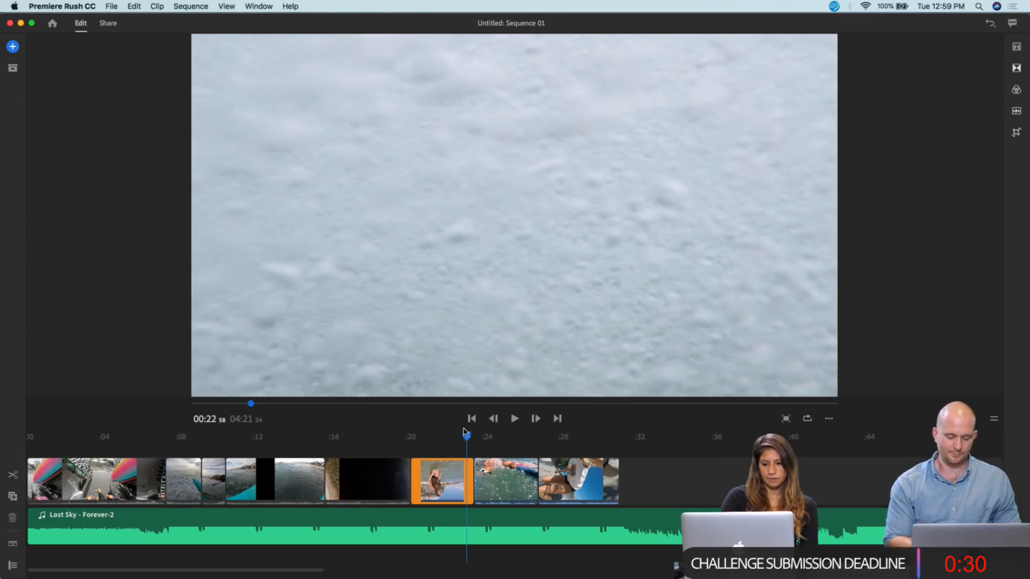
drag(465, 432, 410, 435)
key(space)
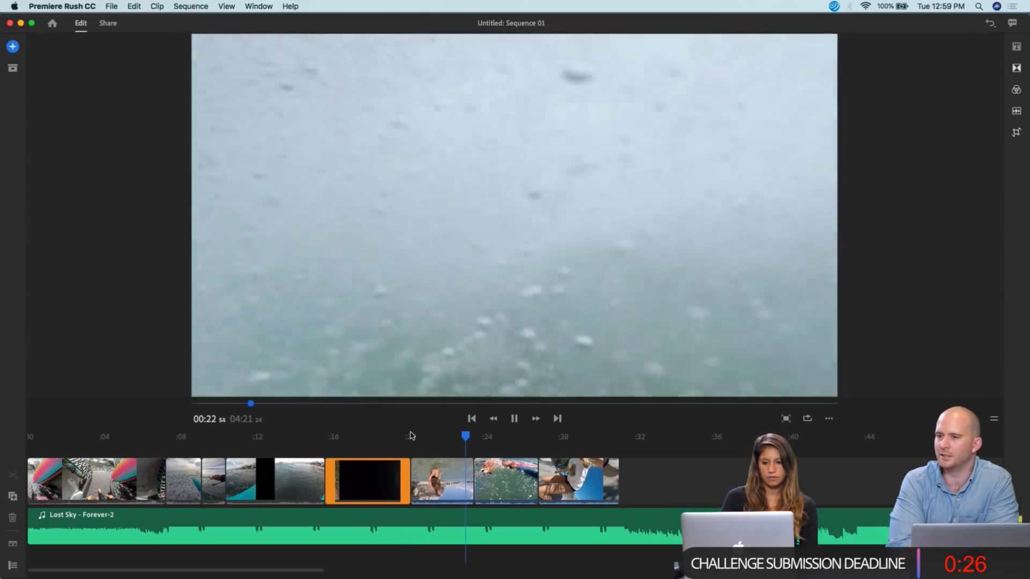
key(space)
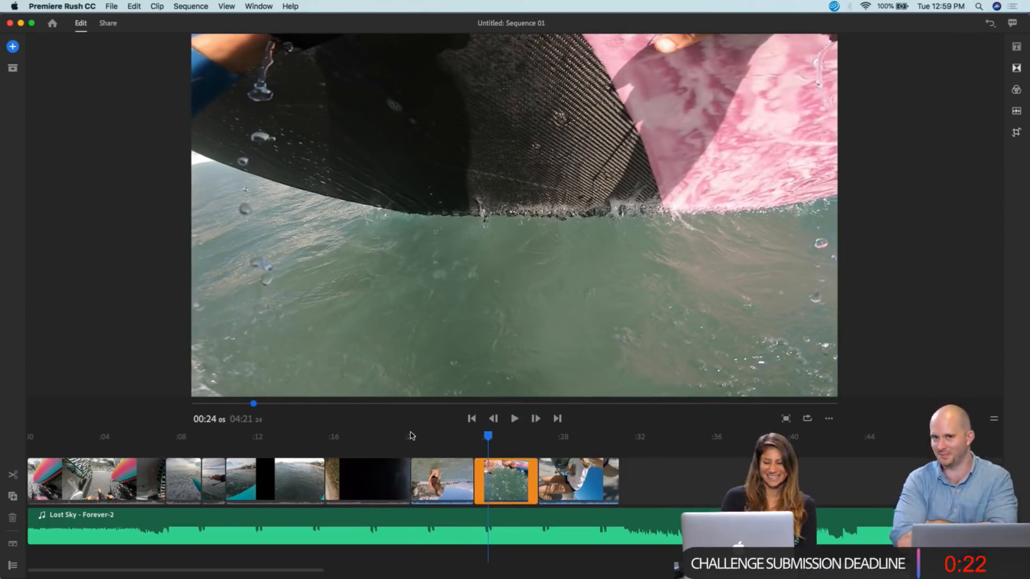
scroll(559, 453, right, 2)
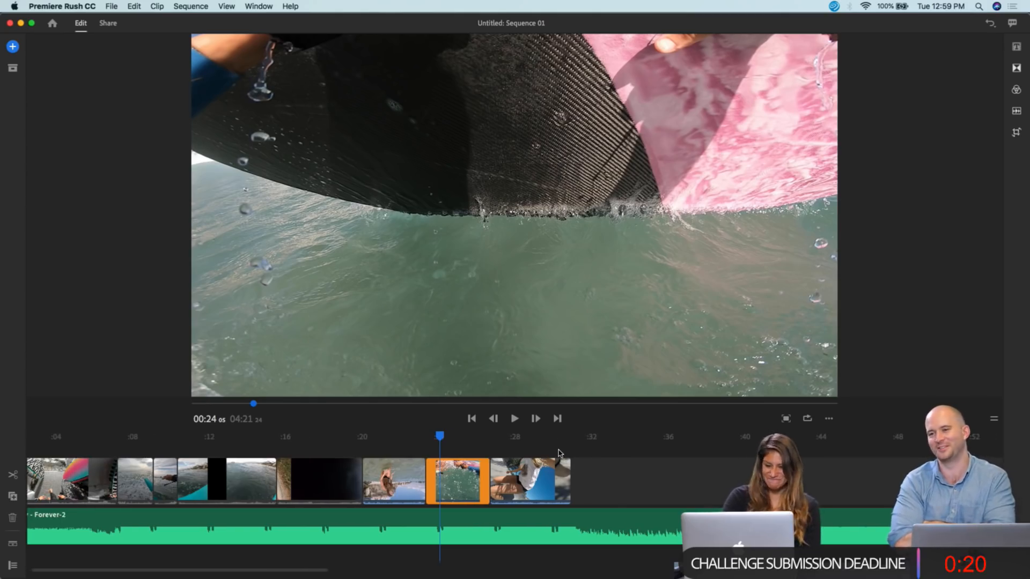
mouse_move(443, 439)
mouse_down()
mouse_move(515, 446)
mouse_move(344, 445)
mouse_move(436, 444)
mouse_up()
scroll(344, 438, left, 2)
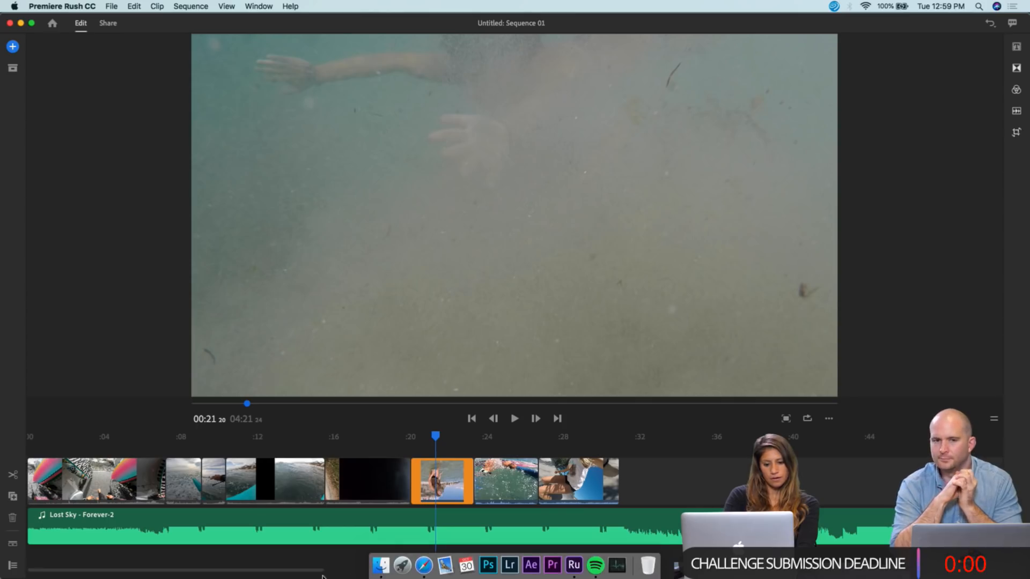
- Switch to Finder and open the Adventure folder inside Premiere Rush Video on the 2018.3 drive
click(387, 571)
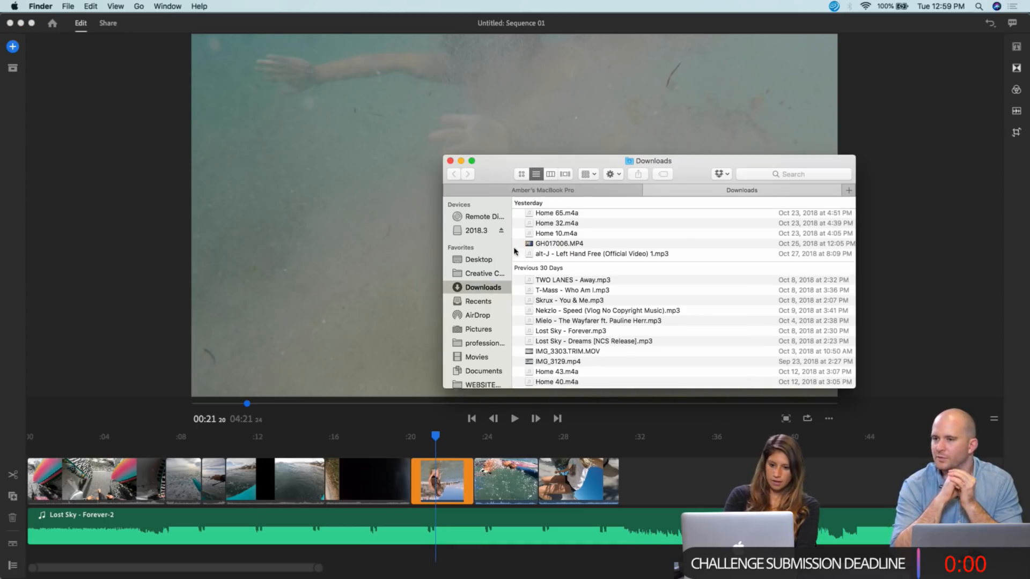
click(476, 231)
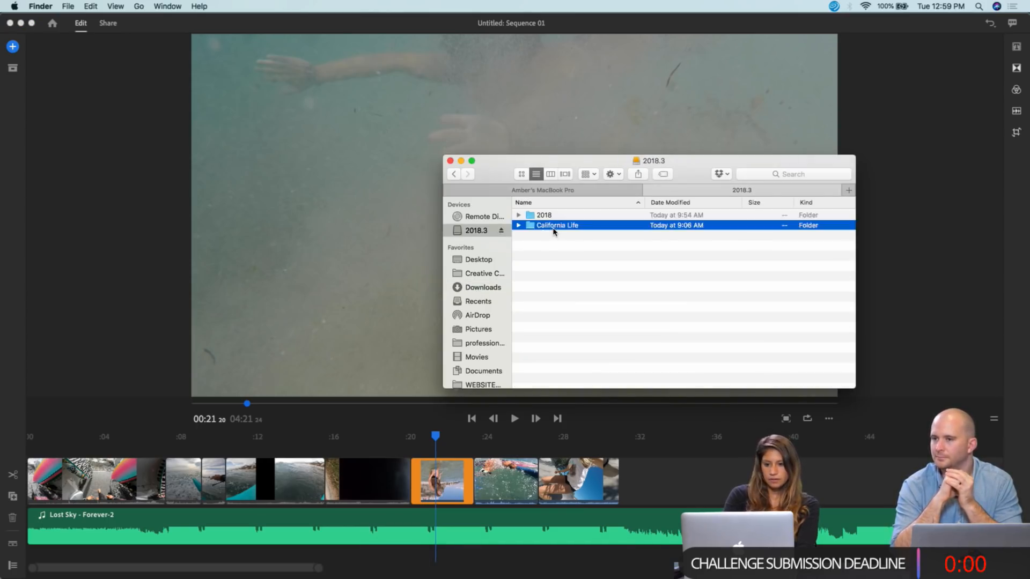
double_click(554, 226)
double_click(558, 216)
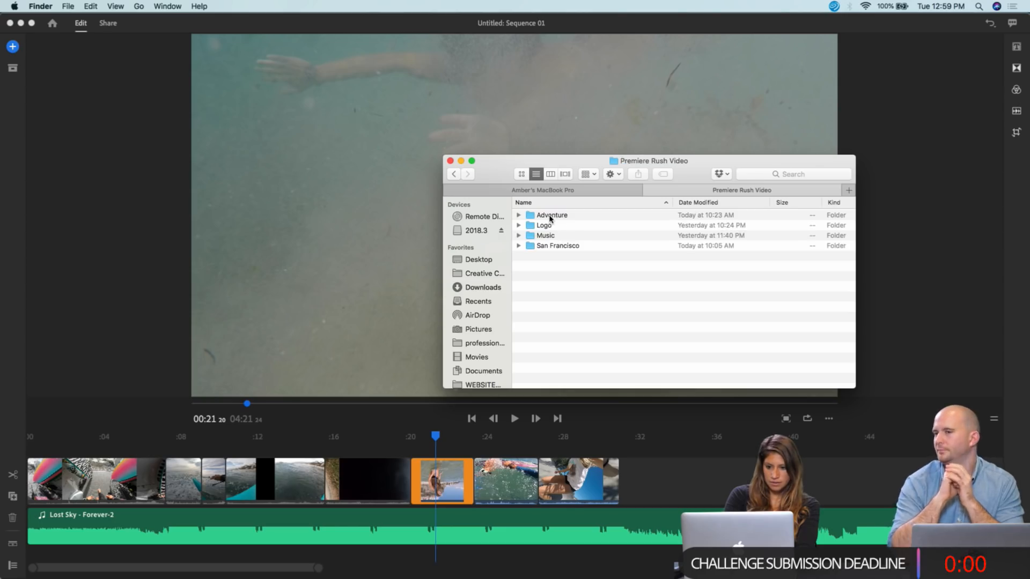
double_click(550, 216)
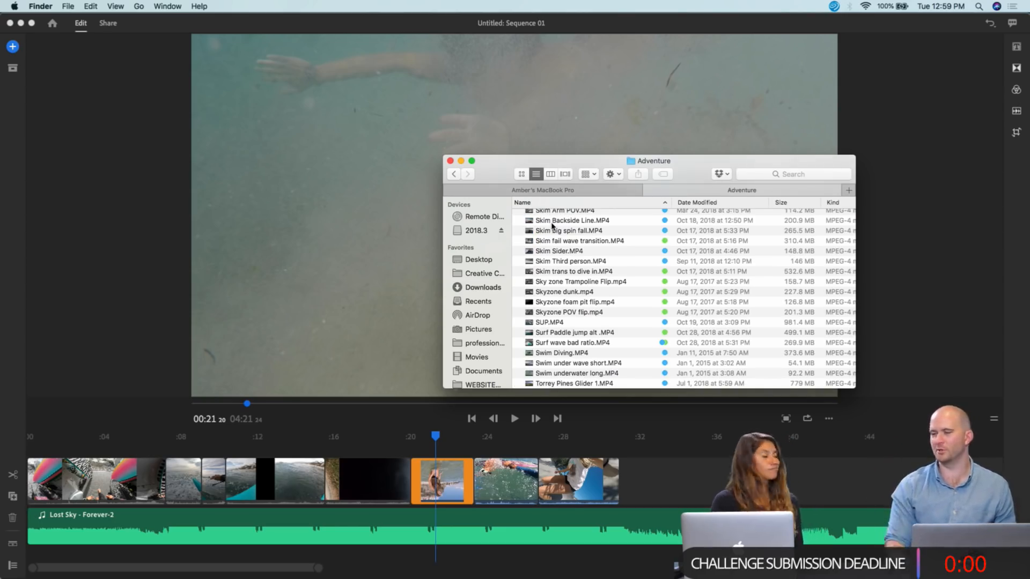
- Look through the video files in the Adventure folder for more footage
click(461, 161)
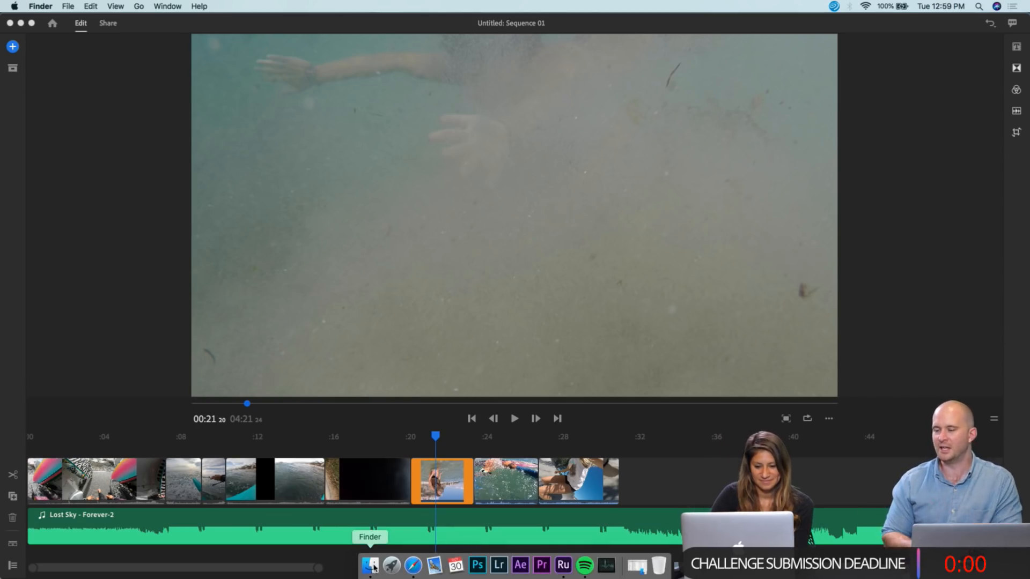
click(371, 566)
scroll(629, 292, up, 10)
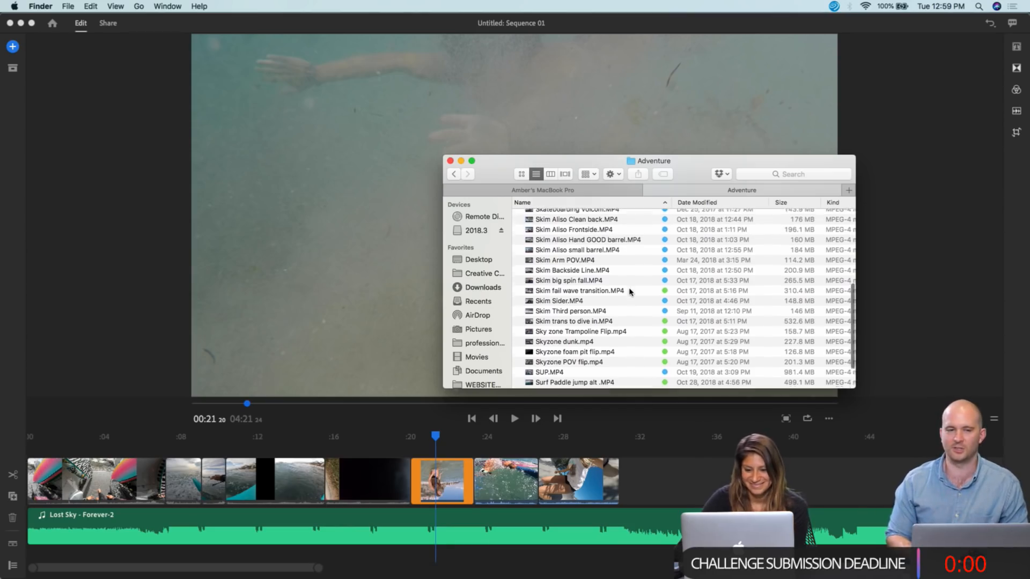
scroll(630, 292, up, 5)
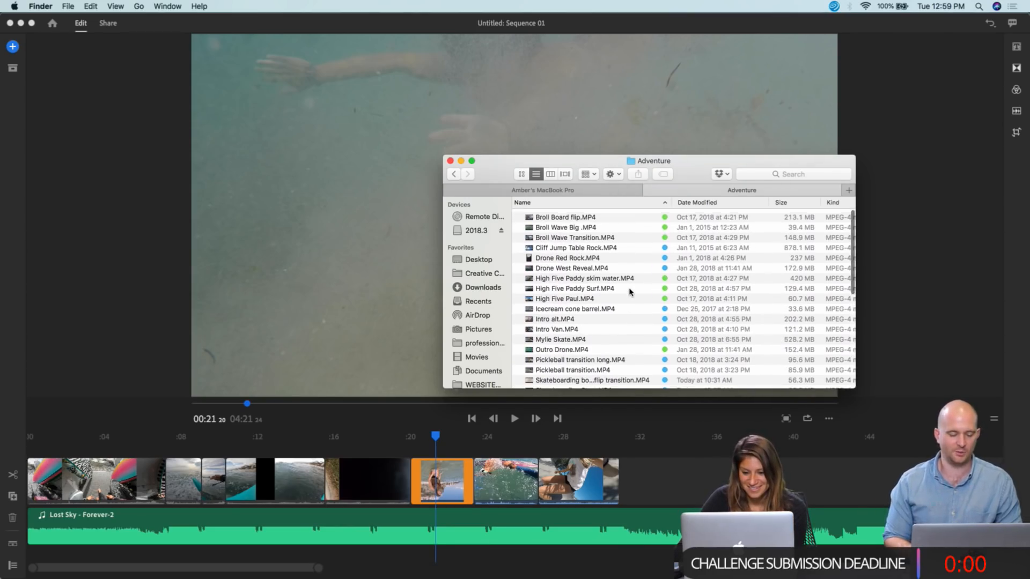
scroll(630, 291, down, 2)
scroll(630, 292, down, 5)
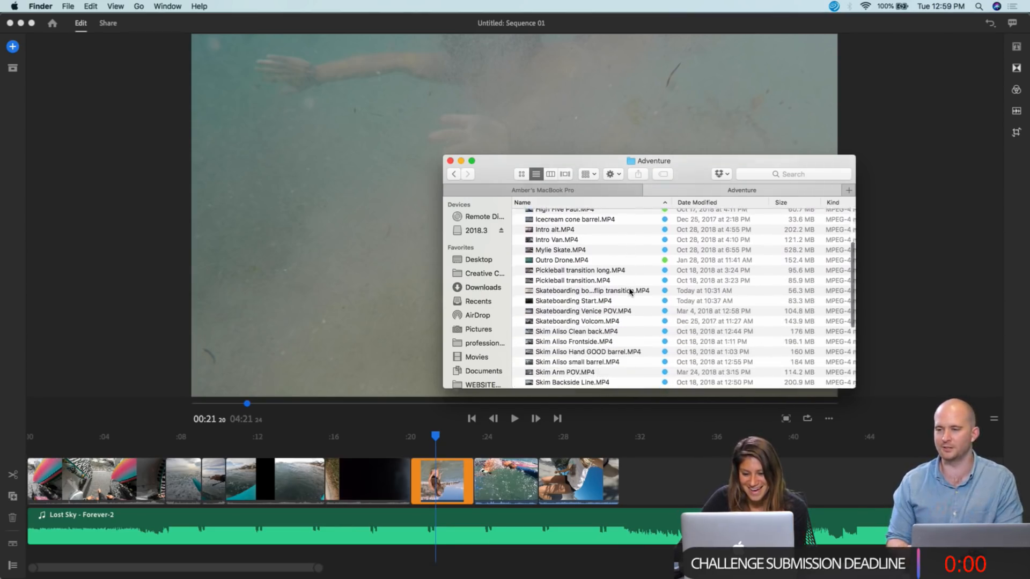
- Switch back to Premiere Rush, show the project assets and look through the imported clips
click(12, 77)
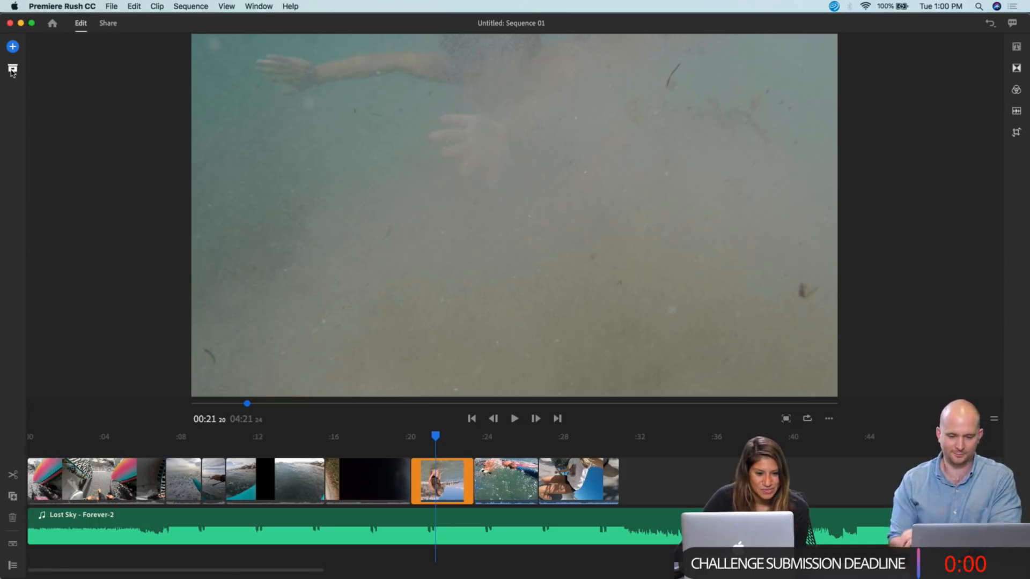
click(12, 71)
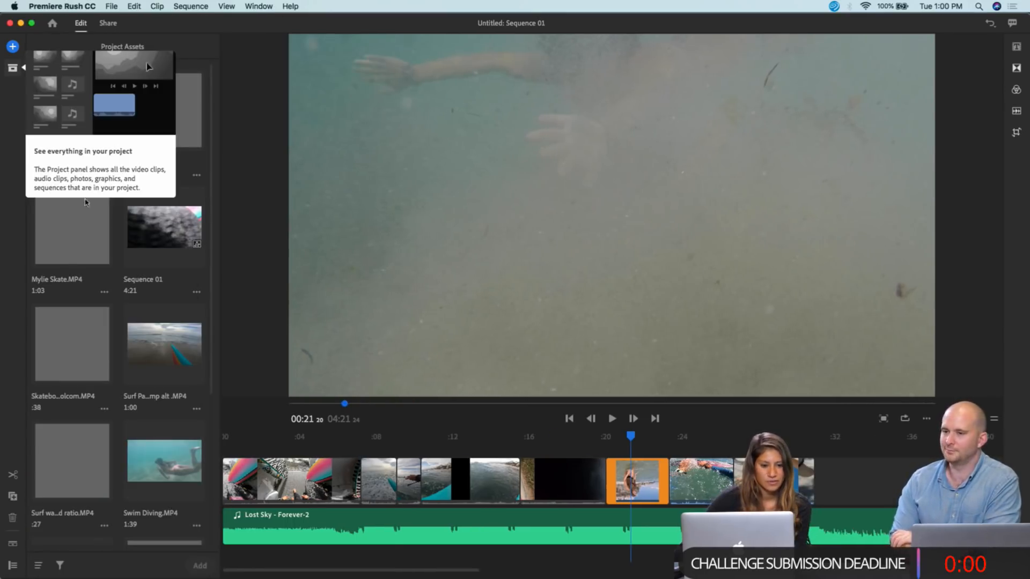
scroll(115, 313, down, 5)
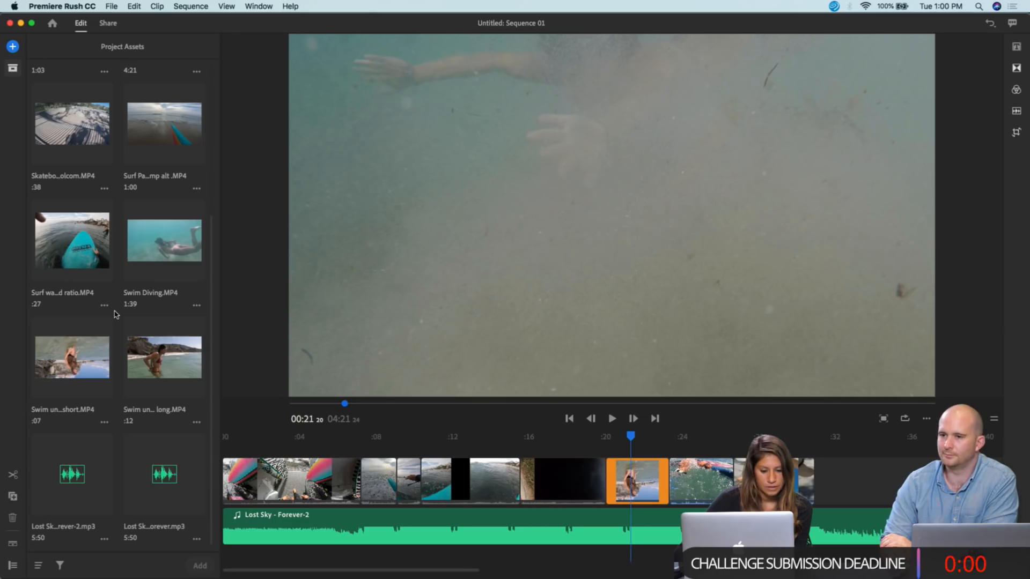
scroll(166, 393, up, 5)
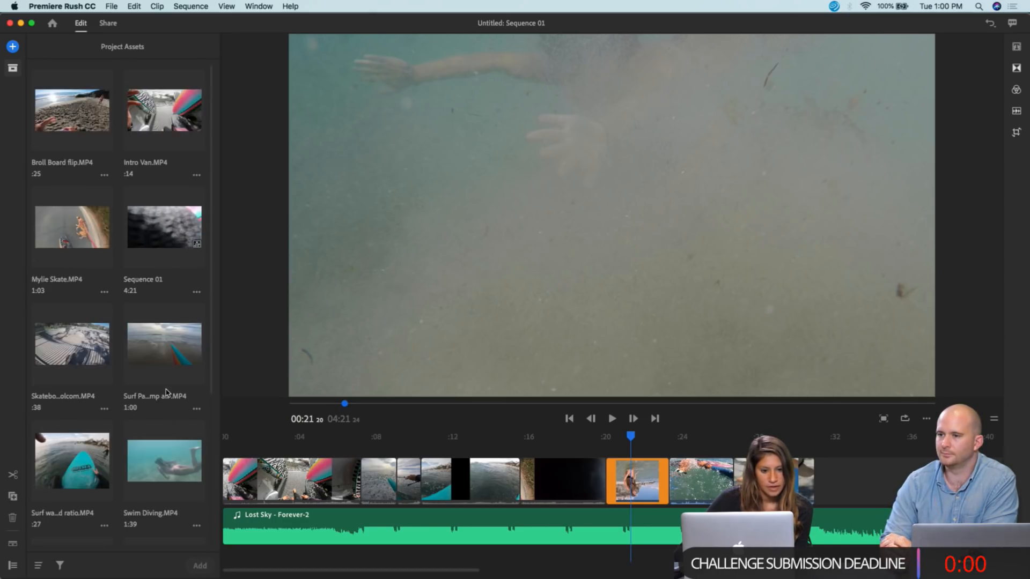
- Switch to Finder, import all video files of the Adventure folder into the Premiere Rush project assets, and close the Finder window
scroll(167, 377, down, 5)
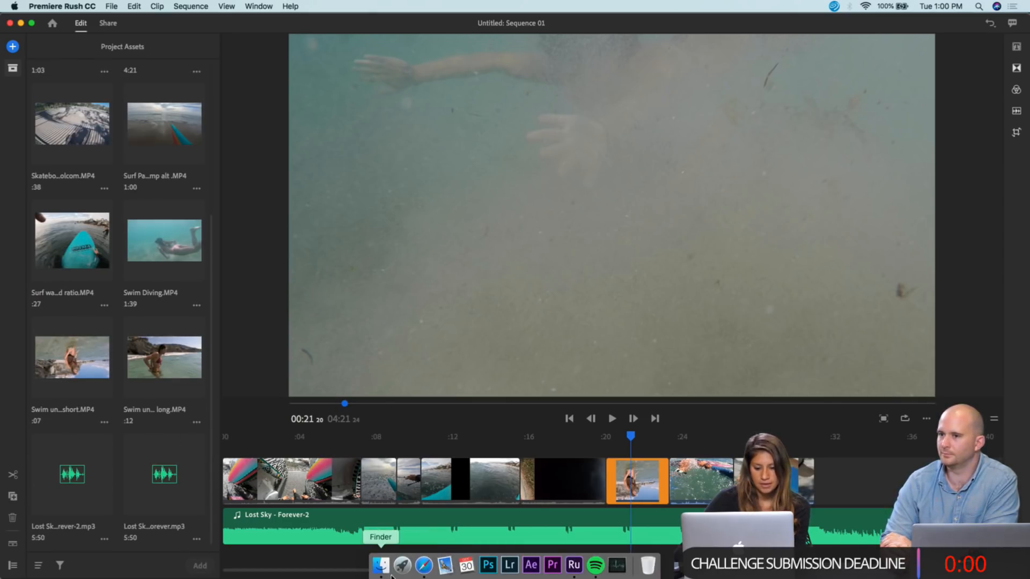
click(382, 570)
click(595, 300)
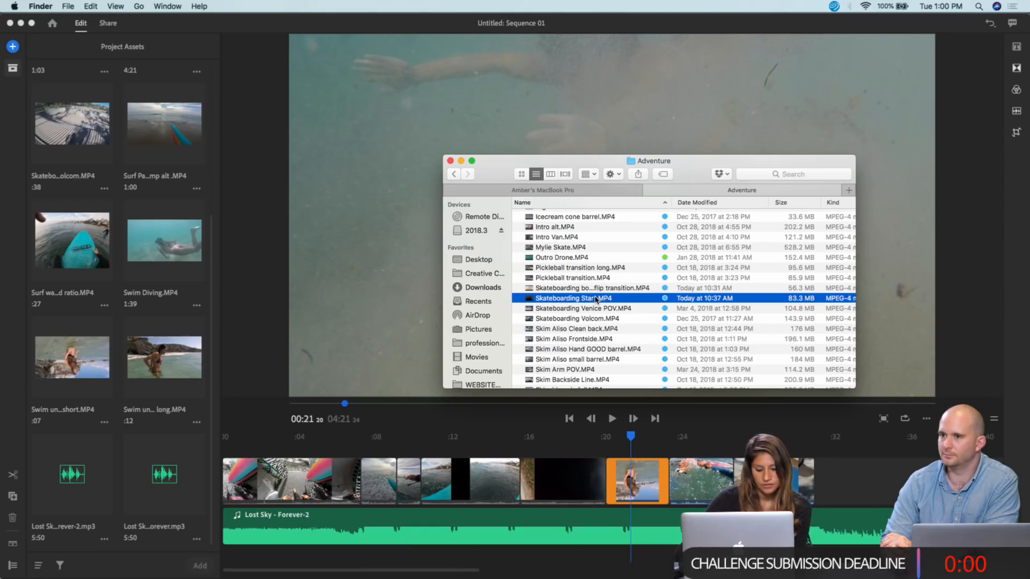
key(super+a)
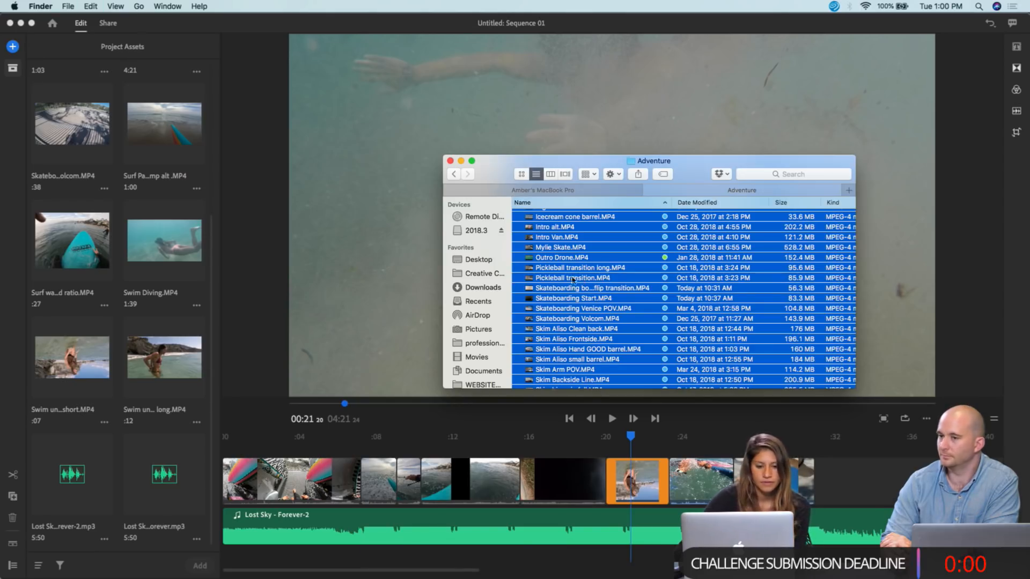
drag(573, 279, 166, 247)
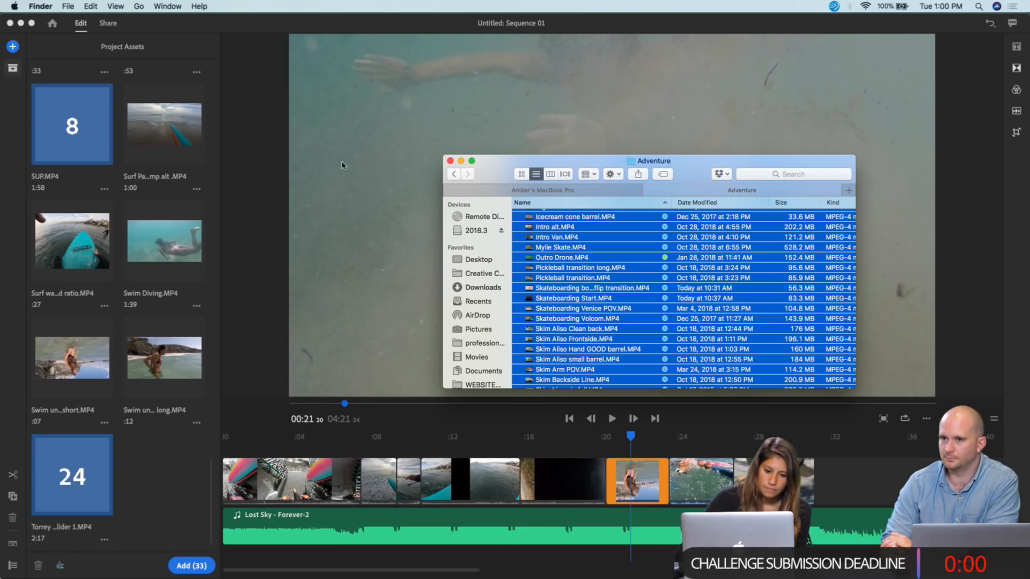
click(451, 161)
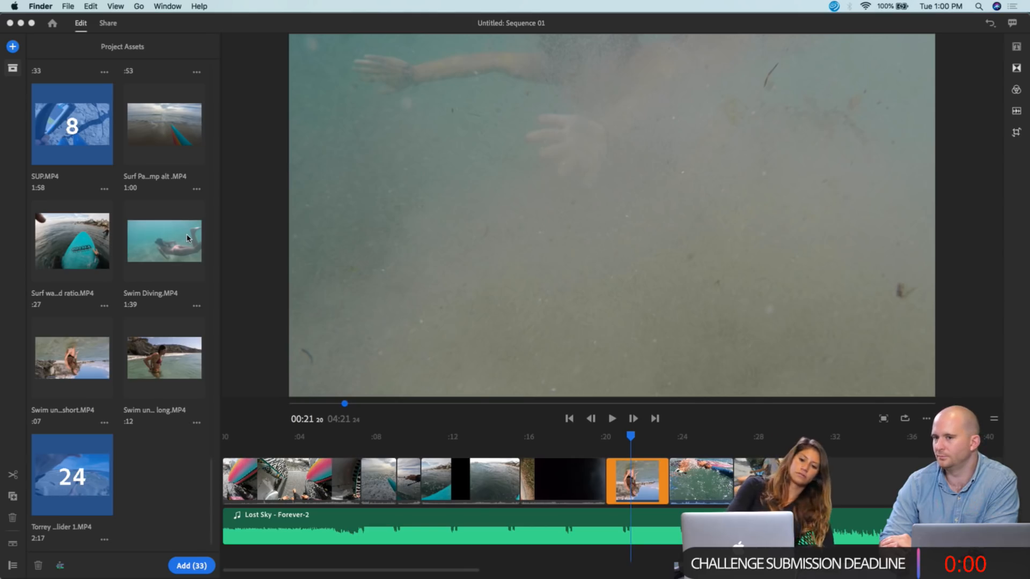
- Look through the newly imported clips in the project assets
scroll(144, 199, up, 10)
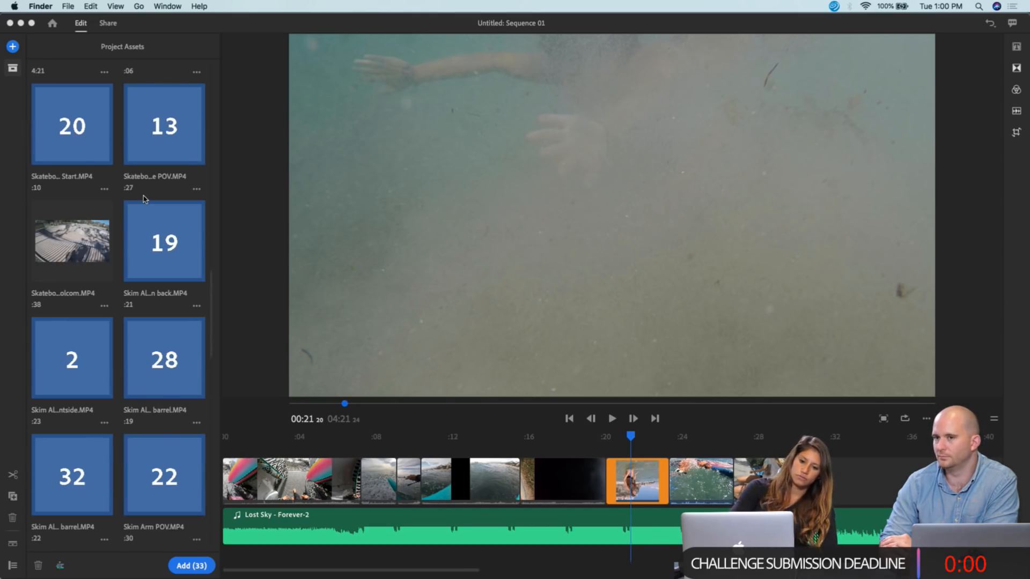
scroll(143, 199, up, 15)
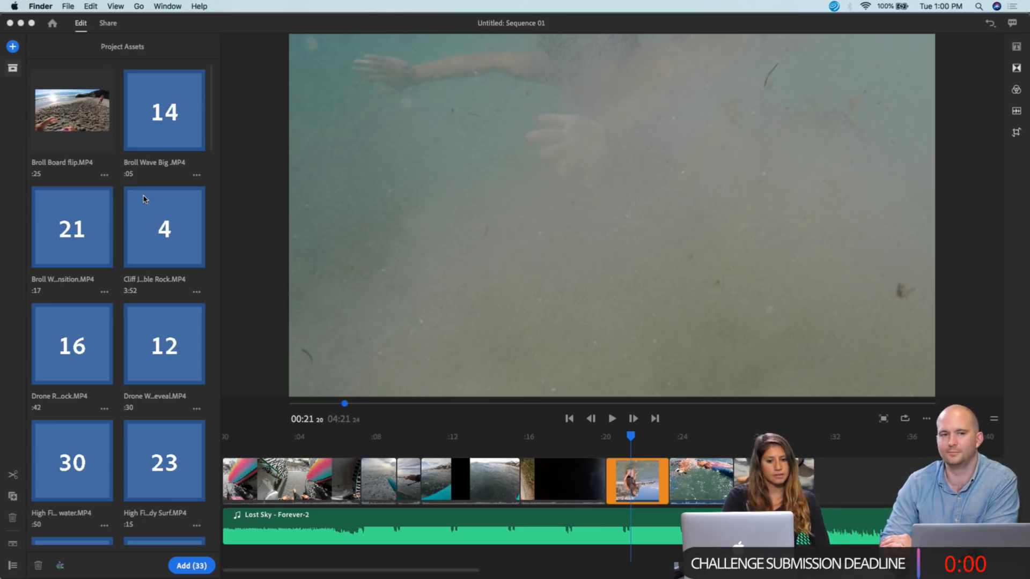
scroll(144, 199, down, 15)
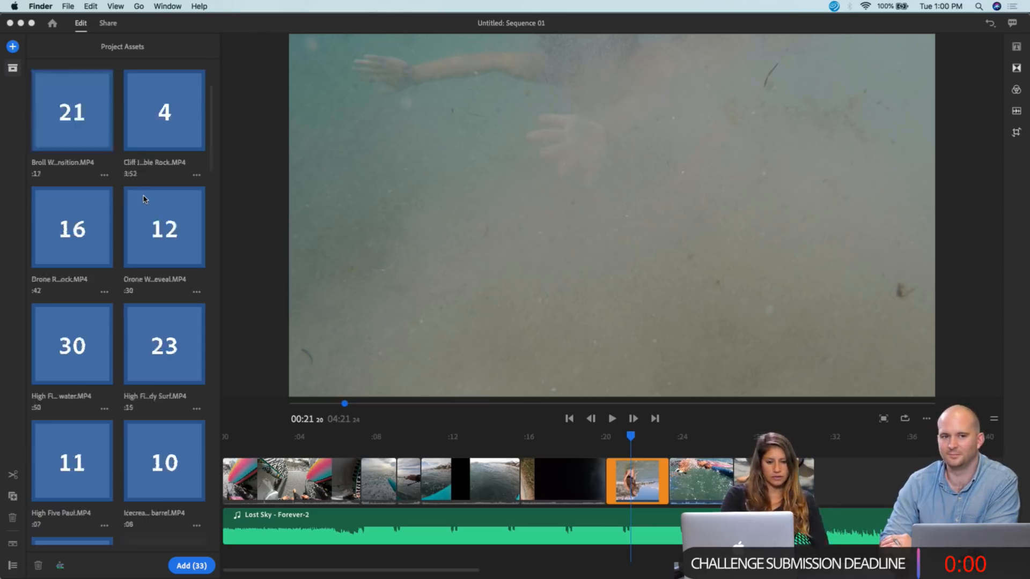
scroll(144, 199, down, 6)
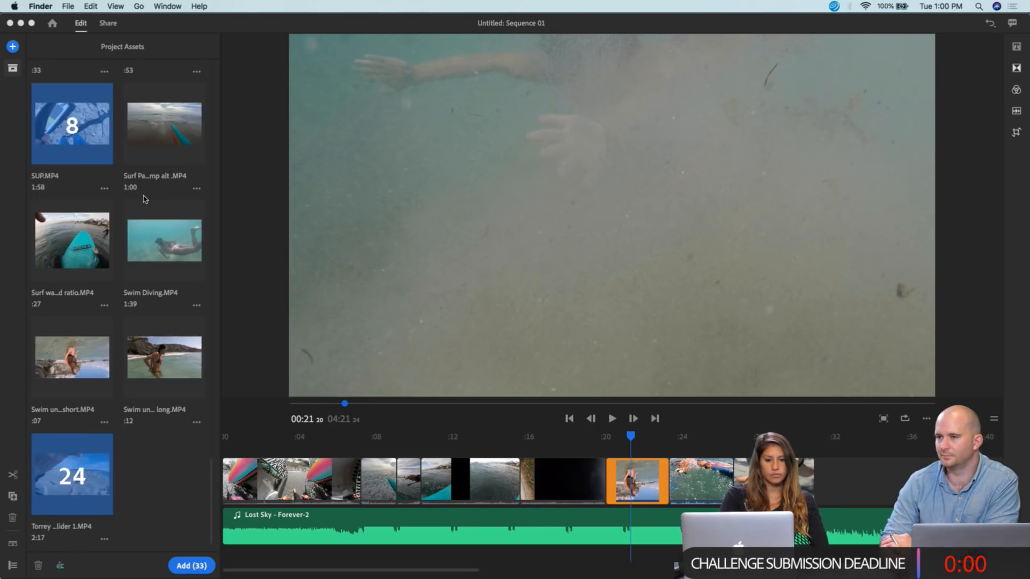
scroll(144, 199, up, 2)
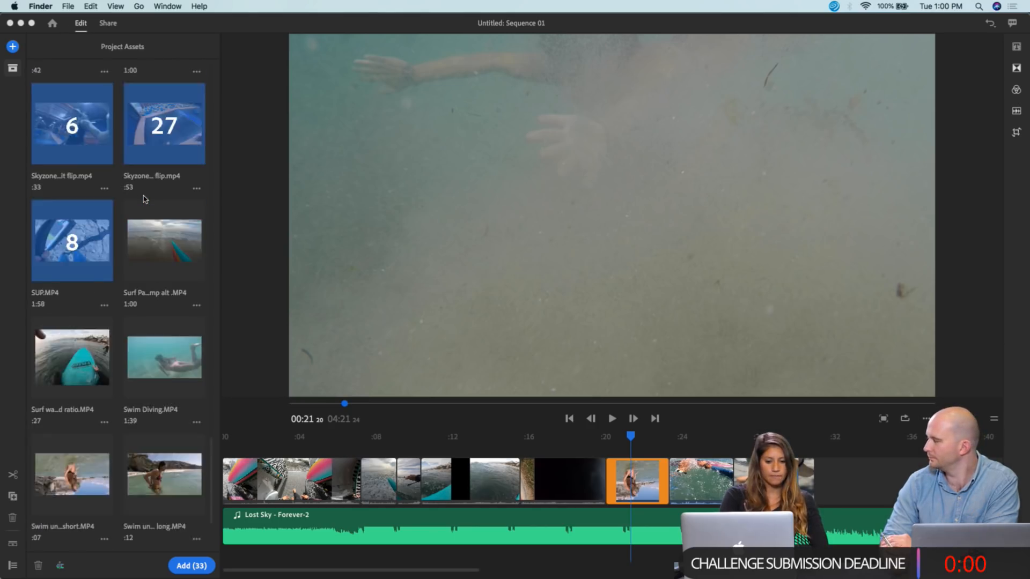
scroll(143, 199, down, 3)
- Deselect the Torrey, SUP, Skim Aliso small barrel and Skim Arm POV clips in the project assets
click(157, 469)
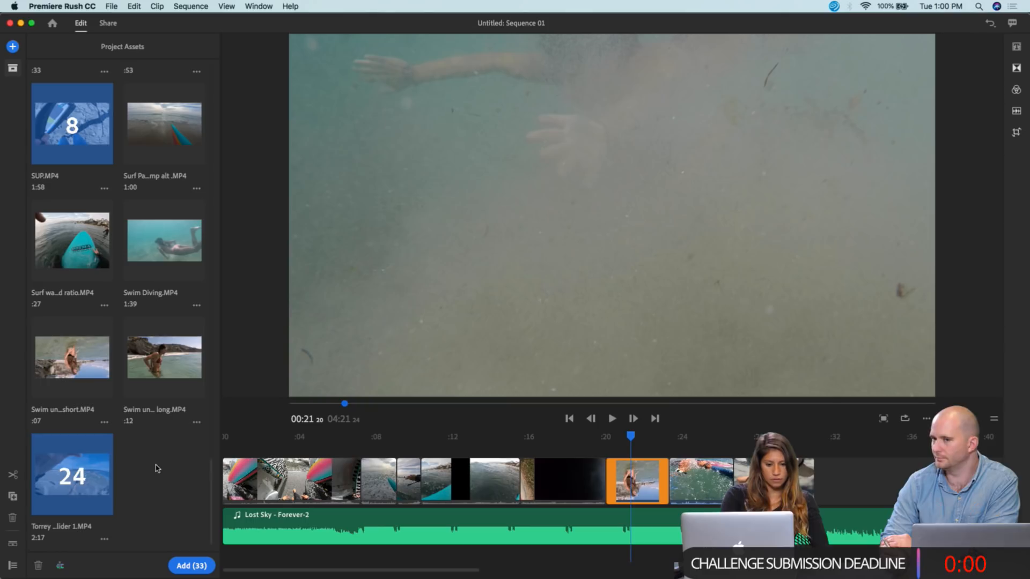
click(80, 476)
click(80, 157)
scroll(81, 158, up, 5)
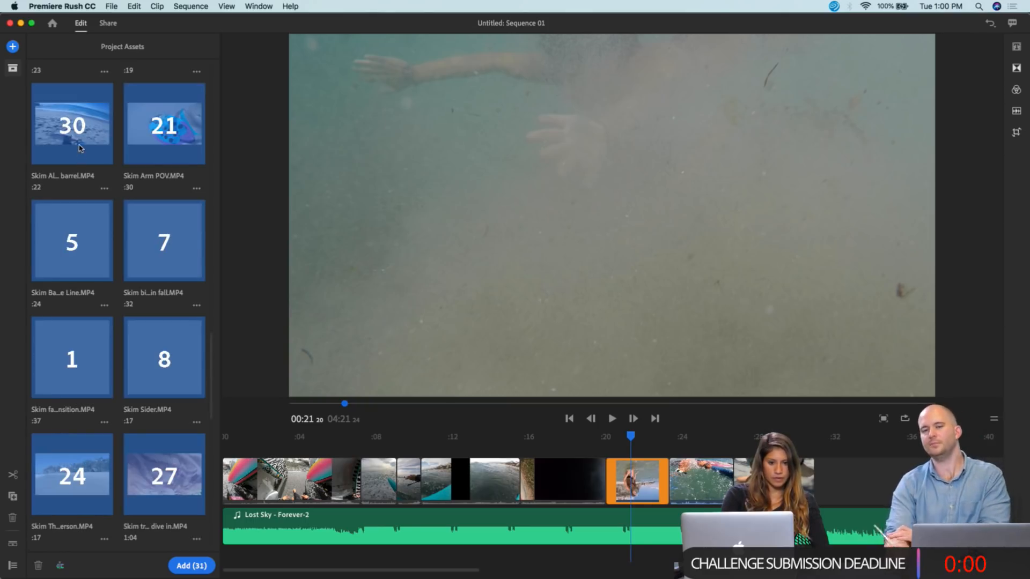
click(82, 148)
click(144, 143)
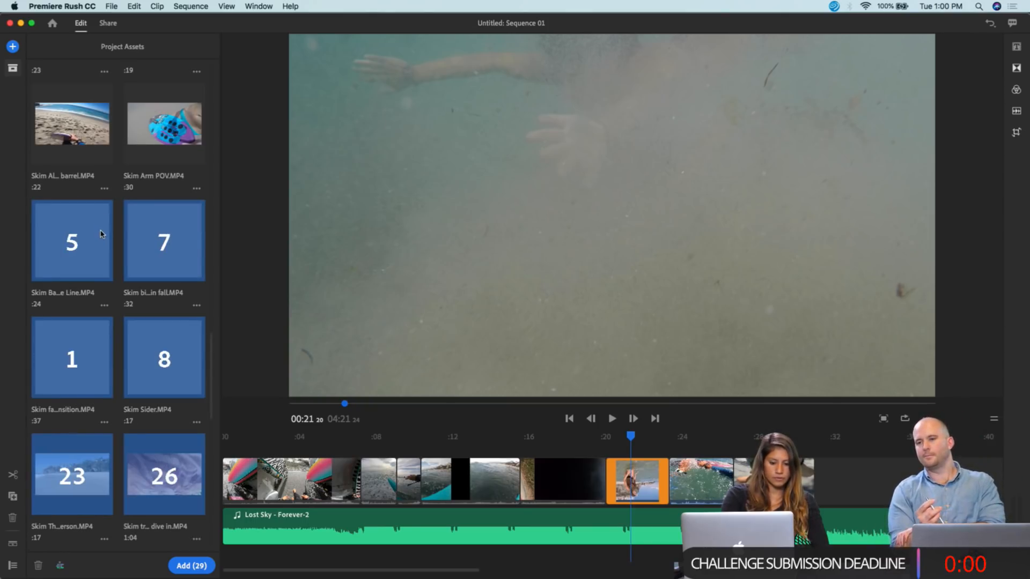
- Select all project assets, and deselect the six Skim clips from Skim Aliso small barrel through Skim Sider
key(super+a)
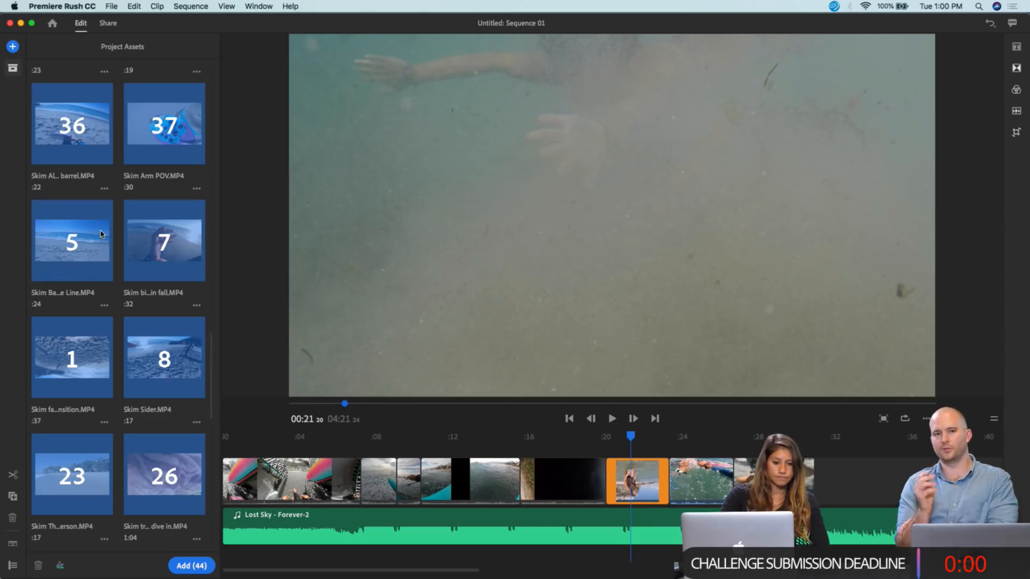
click(69, 134)
click(133, 138)
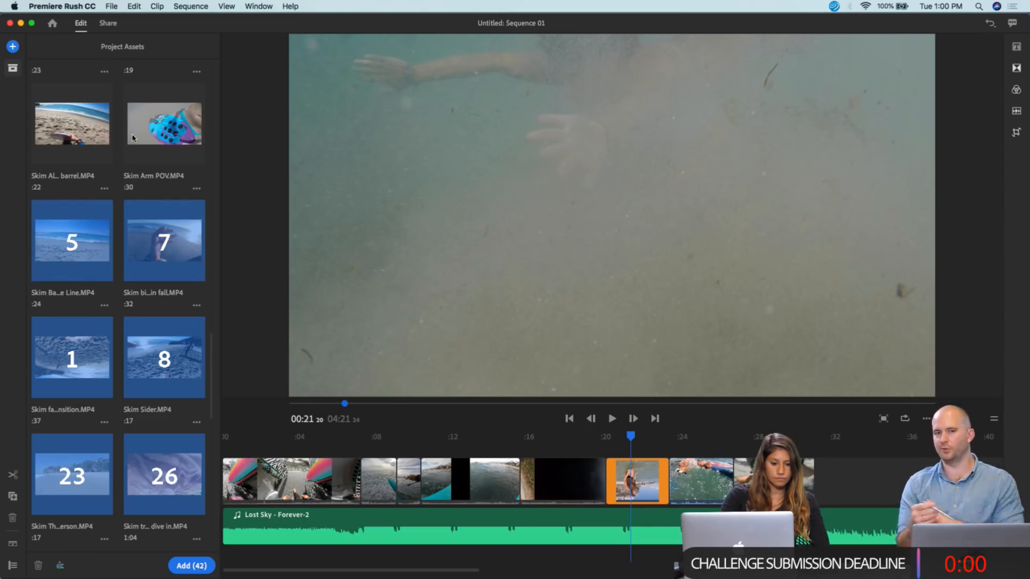
click(88, 234)
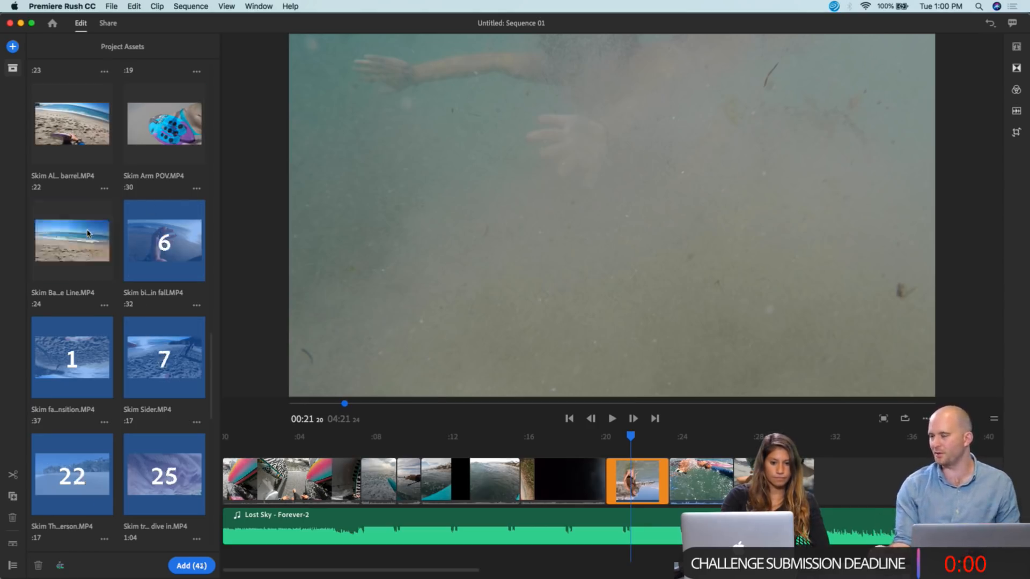
click(177, 231)
click(93, 346)
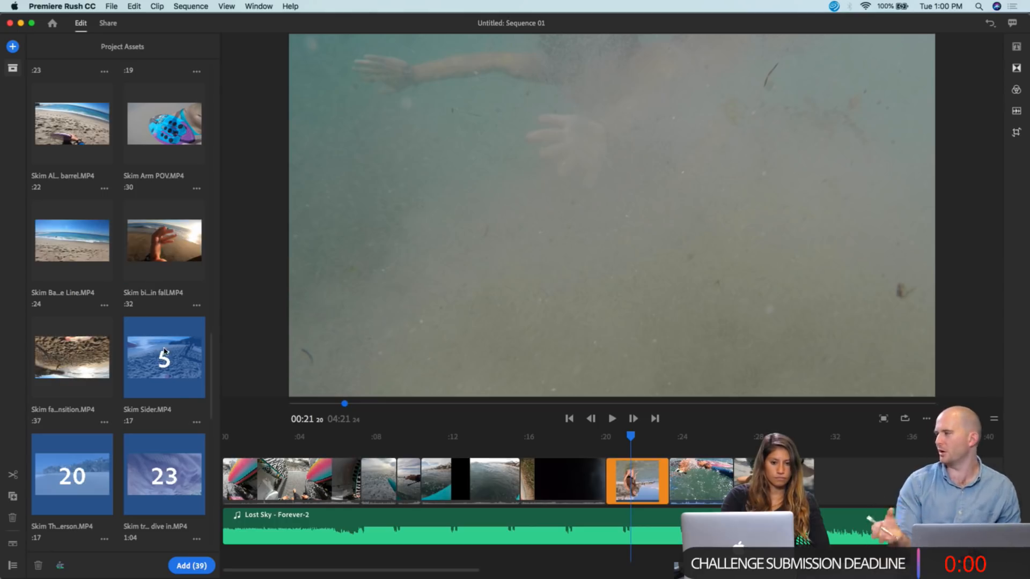
click(165, 351)
- Deselect the Torrey clip, the three Swim clips, the two Surf clips and the SUP clip in the project assets
scroll(165, 351, down, 10)
click(82, 470)
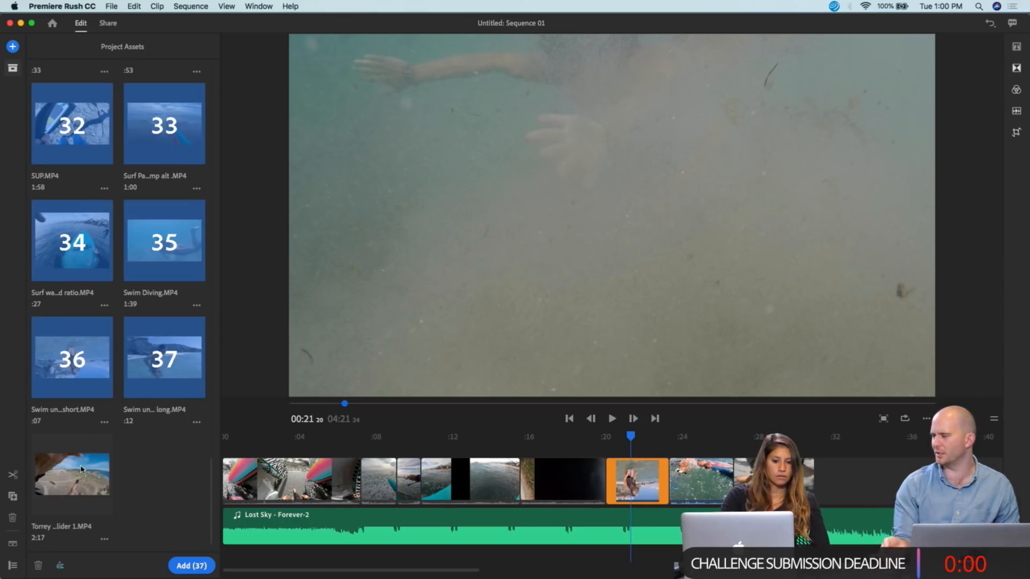
click(70, 387)
click(184, 361)
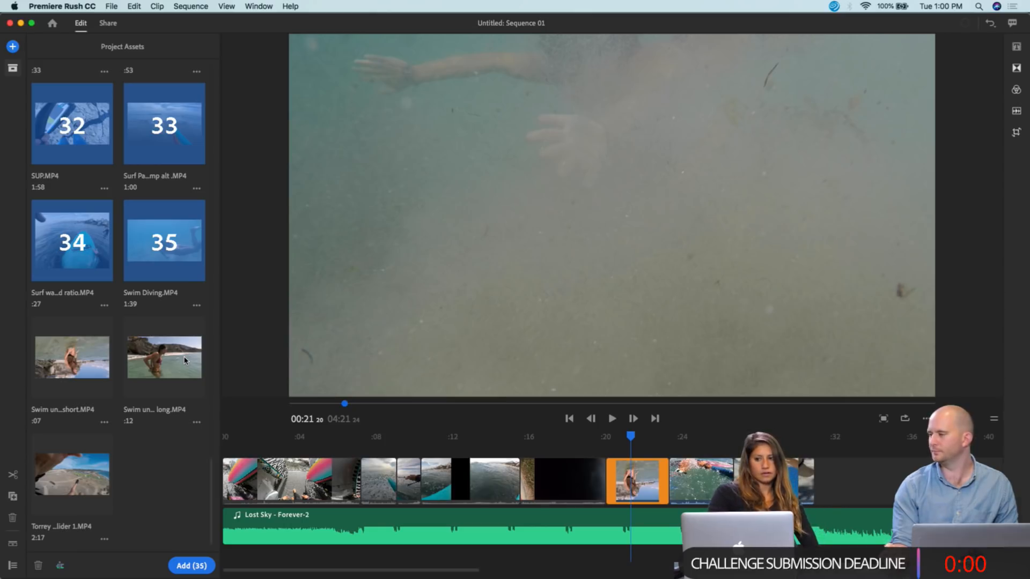
click(179, 253)
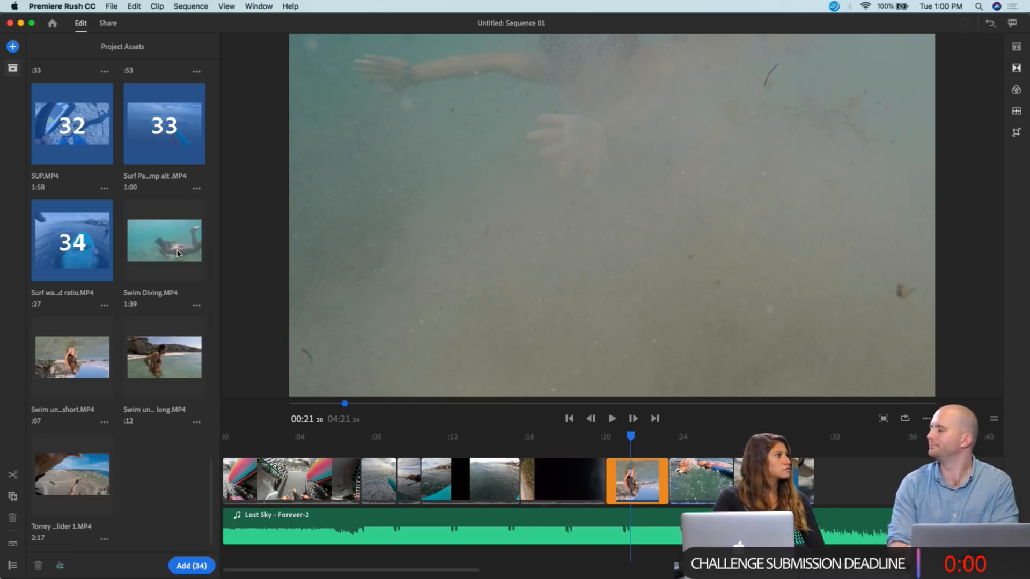
click(80, 233)
click(84, 155)
click(177, 137)
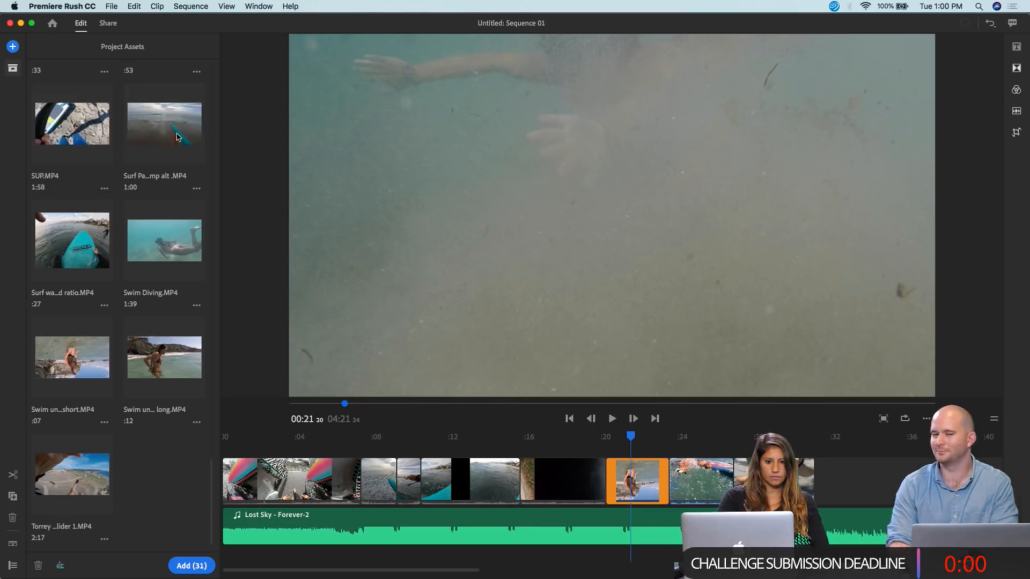
- Deselect the last two Skim clips and the four Skyzone trampoline clips in the project assets
scroll(177, 137, up, 5)
click(84, 348)
click(187, 344)
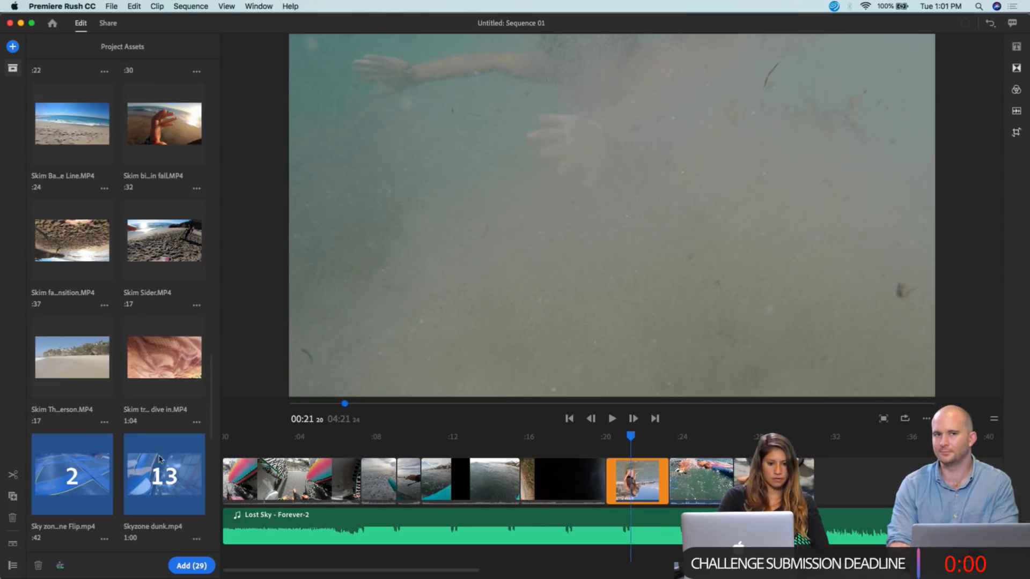
click(159, 460)
click(74, 459)
scroll(73, 460, down, 5)
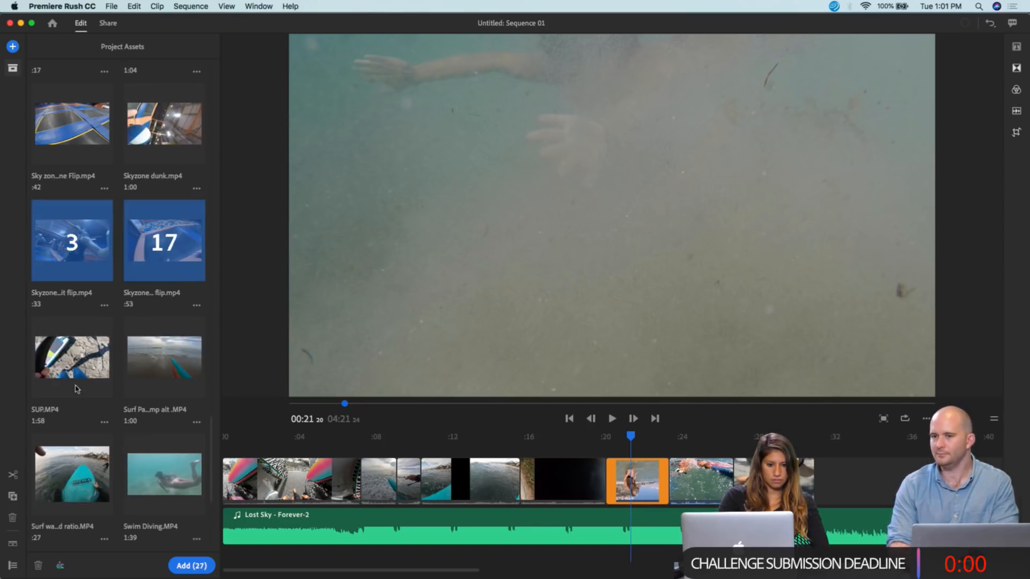
click(70, 278)
click(176, 264)
- Deselect the 1:03 skate clip, Outro Drone, both Pickleball transitions, the skateboarding flip transition and the Lost Sky Forever.mp3 track
scroll(175, 263, down, 5)
click(98, 246)
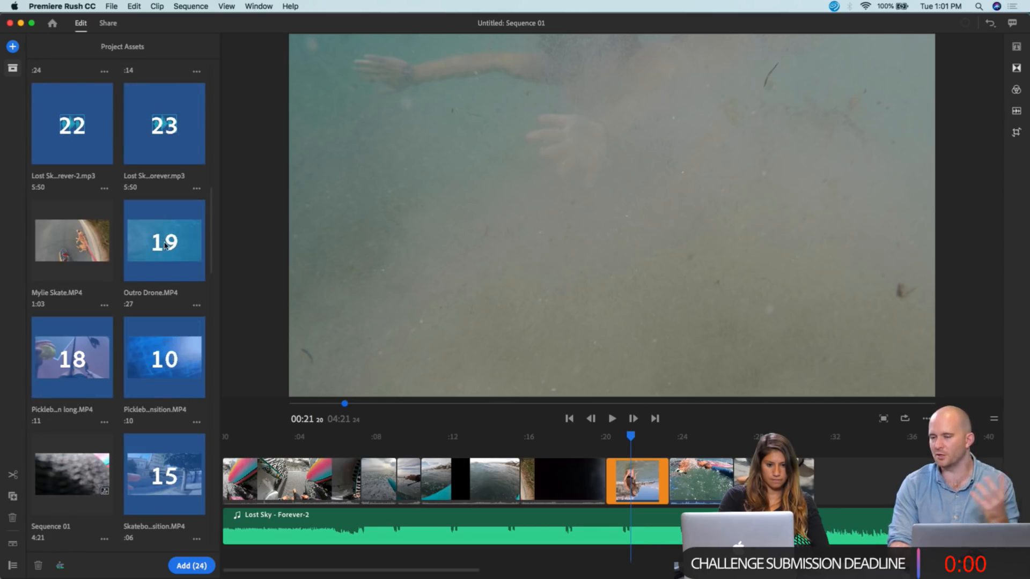
click(165, 244)
click(156, 344)
click(75, 356)
click(183, 457)
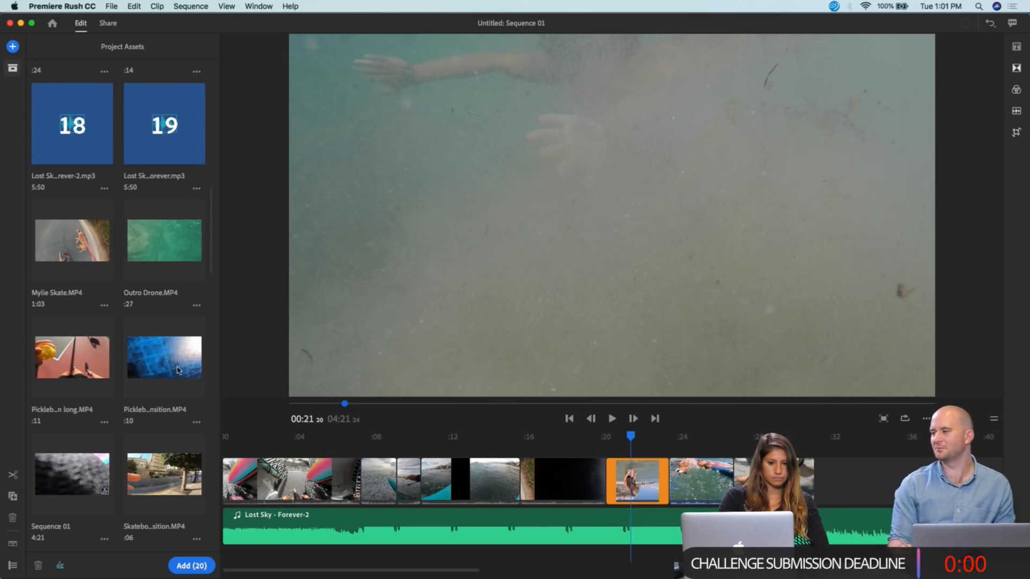
click(167, 131)
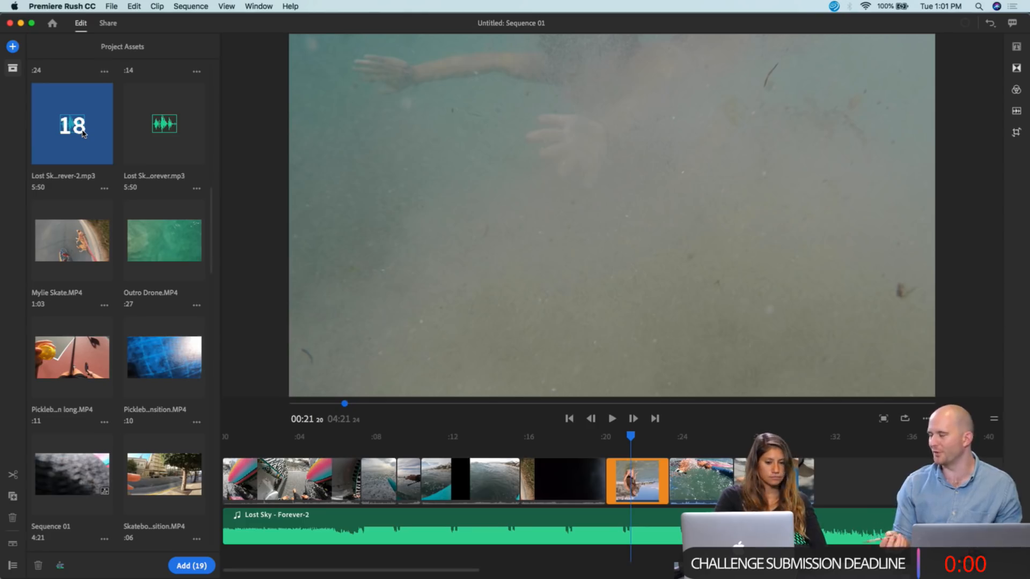
- Deselect the three Broll clips and the vertical 42-second Drone clip at the start of the project assets
scroll(83, 133, up, 5)
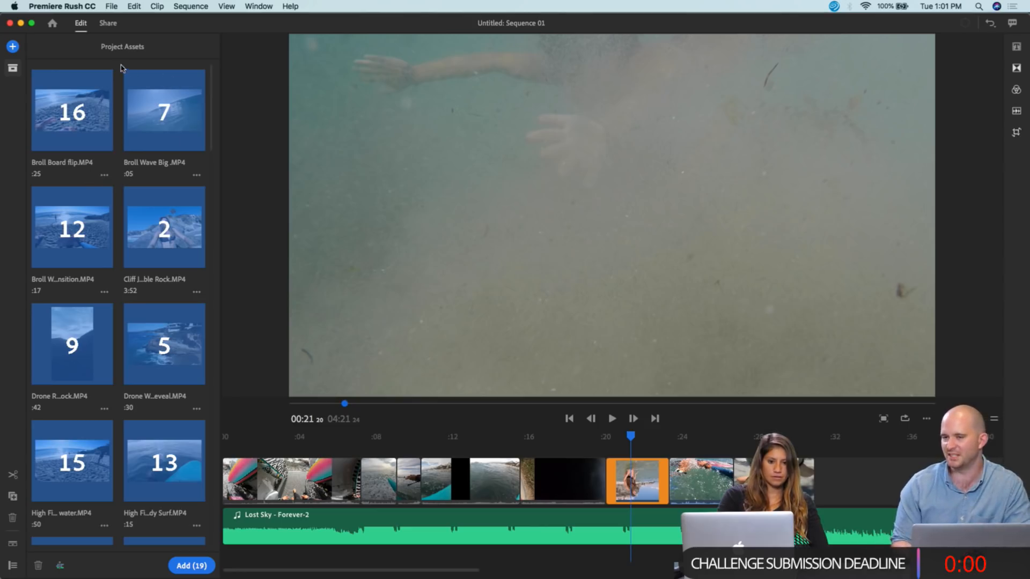
click(81, 124)
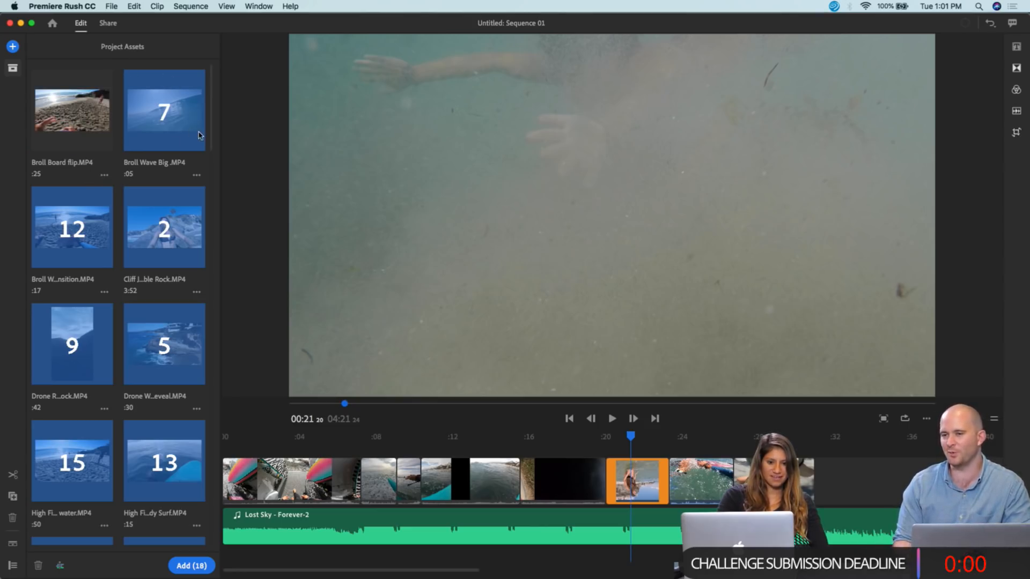
click(200, 135)
click(83, 226)
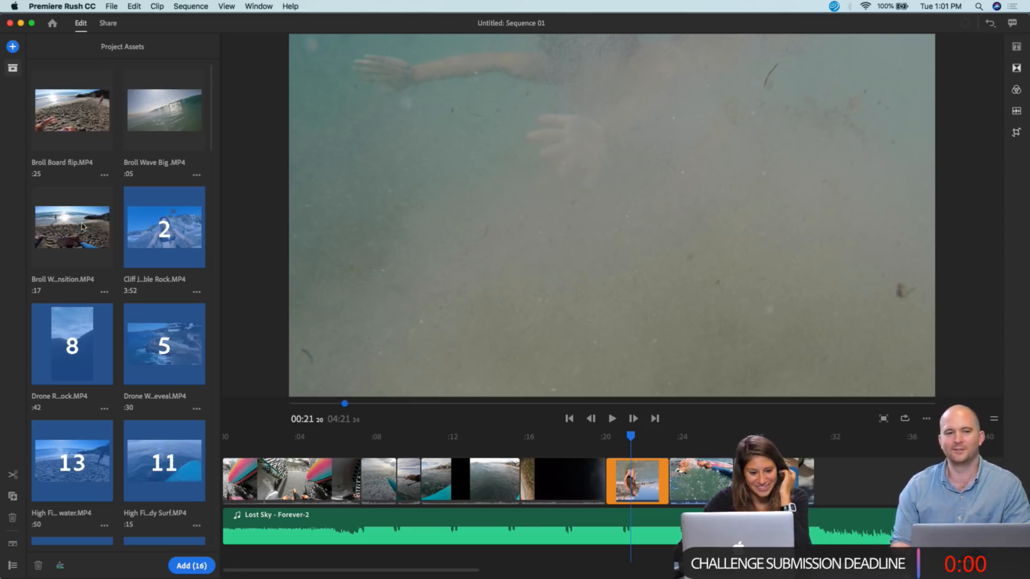
click(146, 235)
click(177, 248)
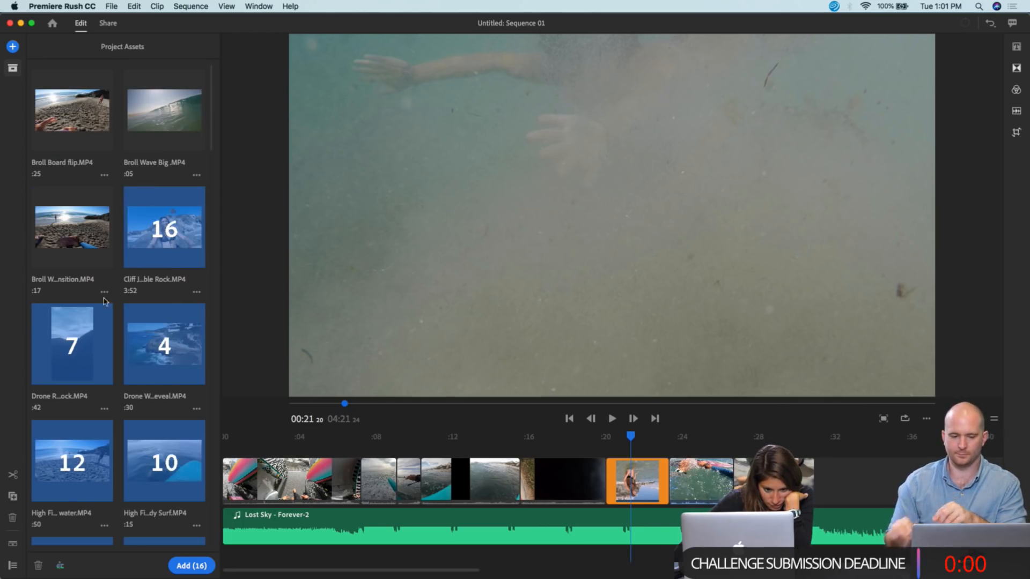
click(87, 330)
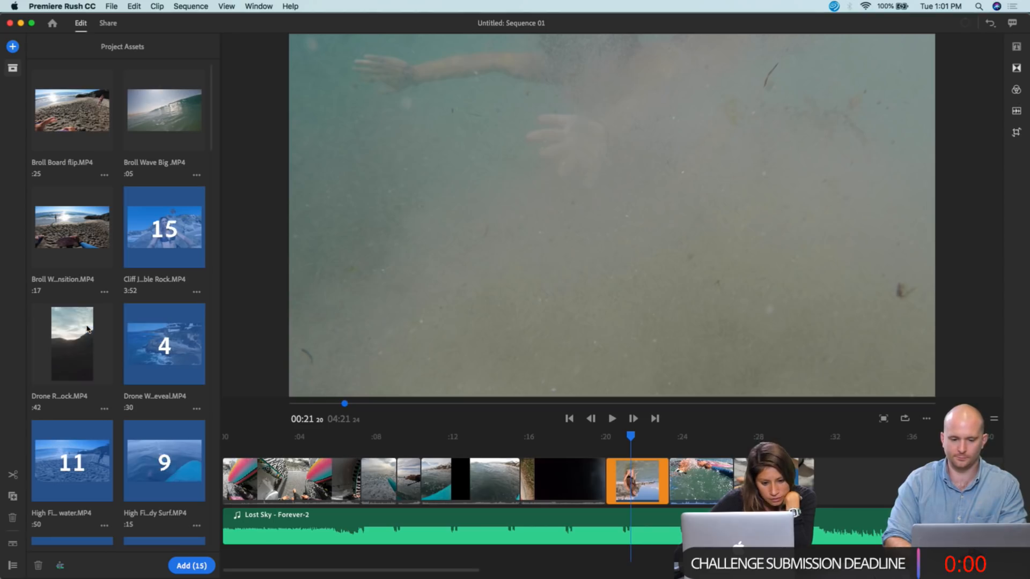
- Deselect the 30-second Drone reveal clip, the three High Five clips and the Icecream cone barrel clip
scroll(89, 340, down, 5)
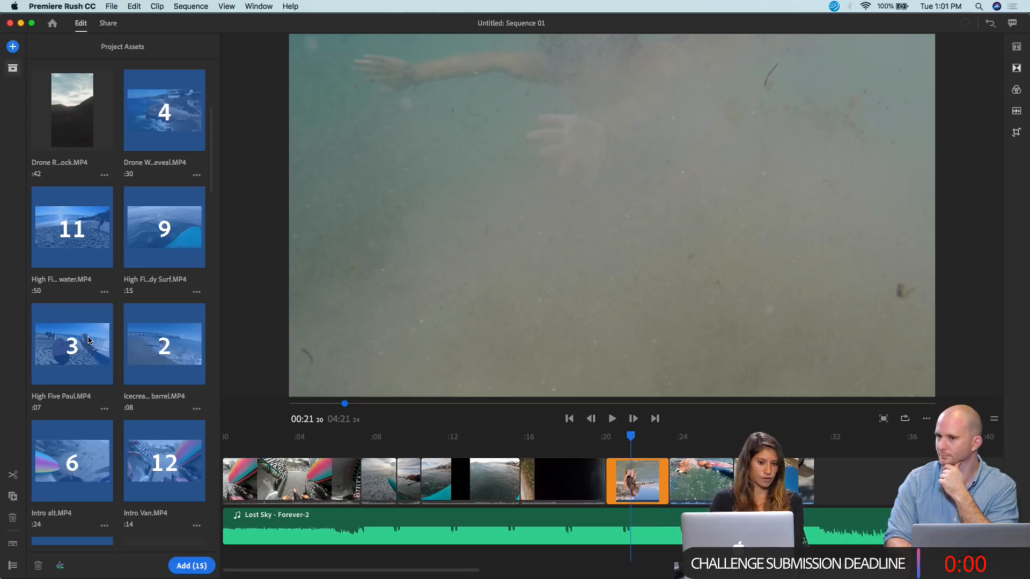
click(152, 124)
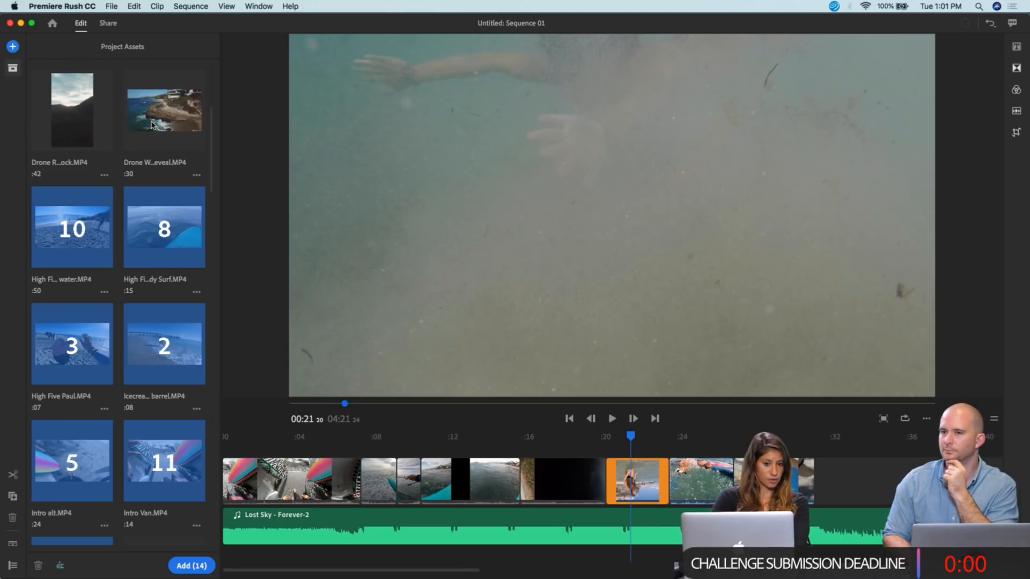
click(79, 238)
click(151, 226)
click(82, 338)
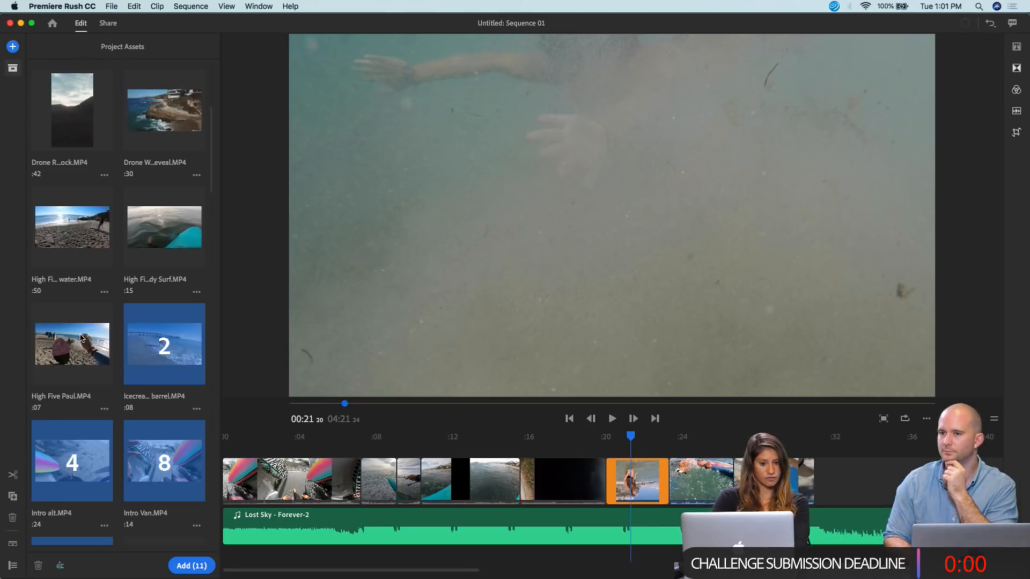
click(163, 345)
scroll(162, 344, down, 4)
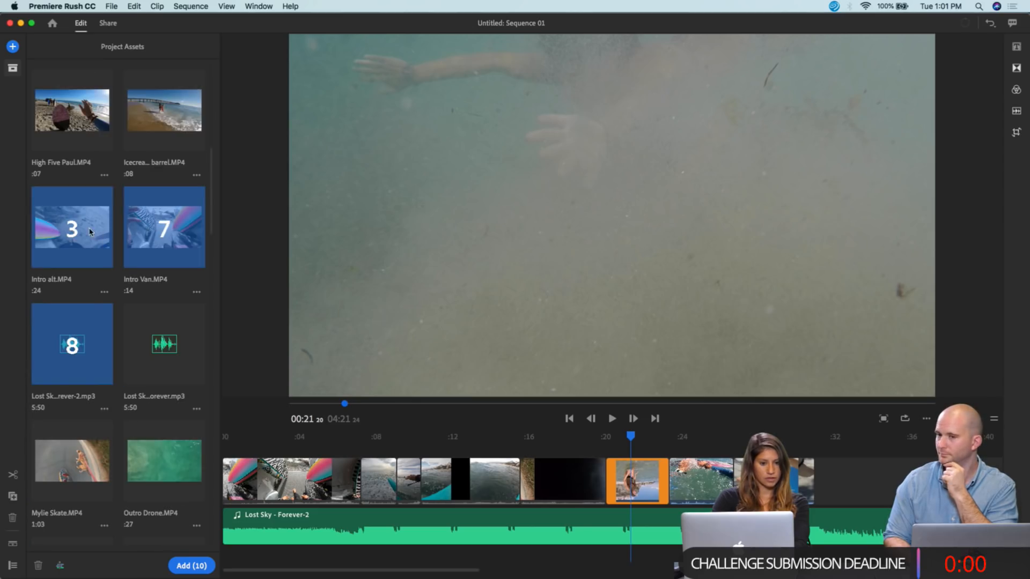
- Deselect the Intro alt and Intro Van clips and the Lost Sky Forever-2.mp3 track in the project assets
click(90, 232)
click(161, 231)
click(55, 363)
scroll(55, 367, down, 6)
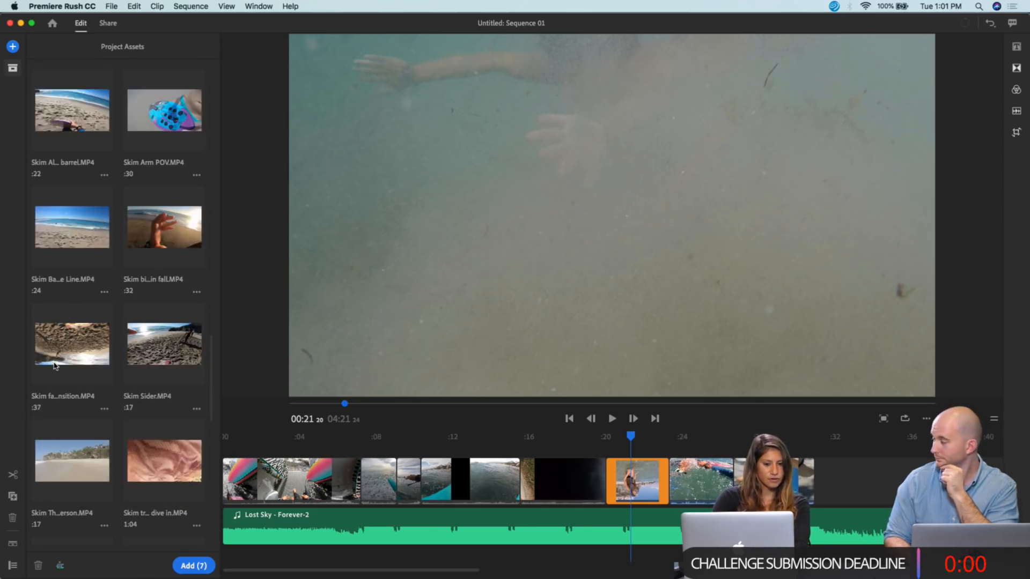
- Deselect the remaining Skateboard clips and the 21-, 23- and 19-second Skim clips in the project assets
scroll(54, 367, up, 5)
click(55, 365)
click(149, 344)
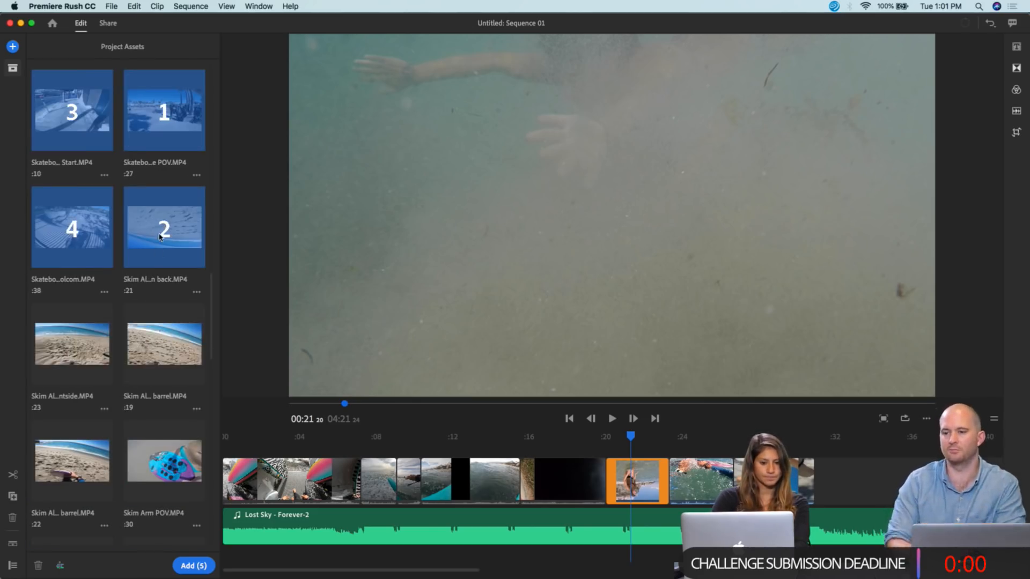
double_click(160, 237)
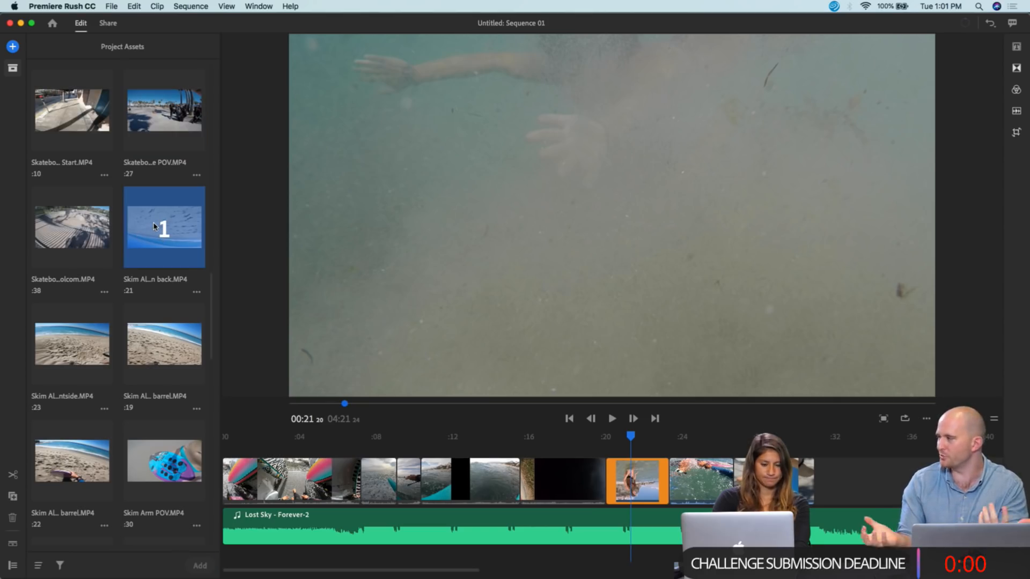
- Select the 3:52 Cliff clip near the start of the project assets
scroll(155, 226, up, 10)
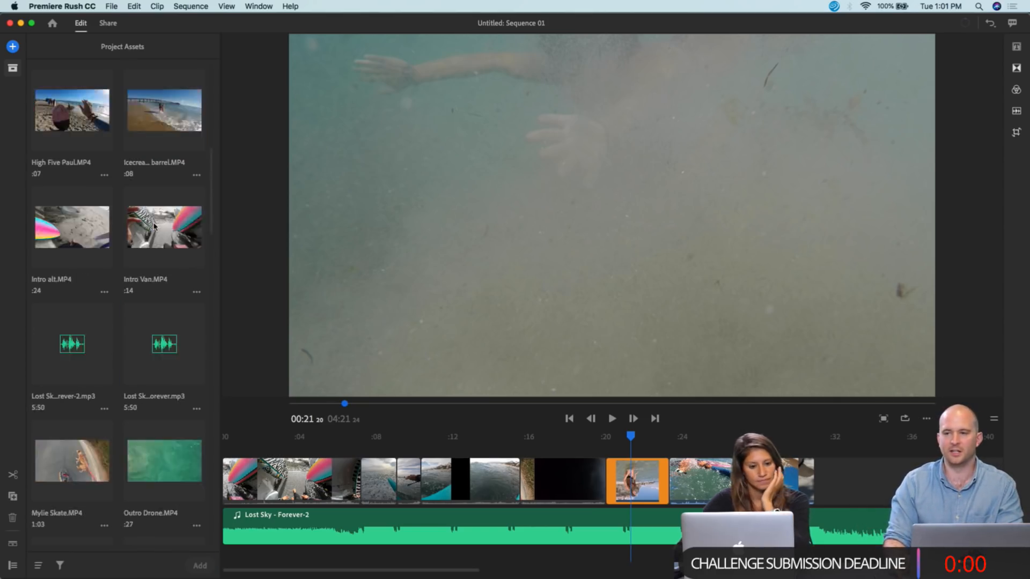
click(199, 209)
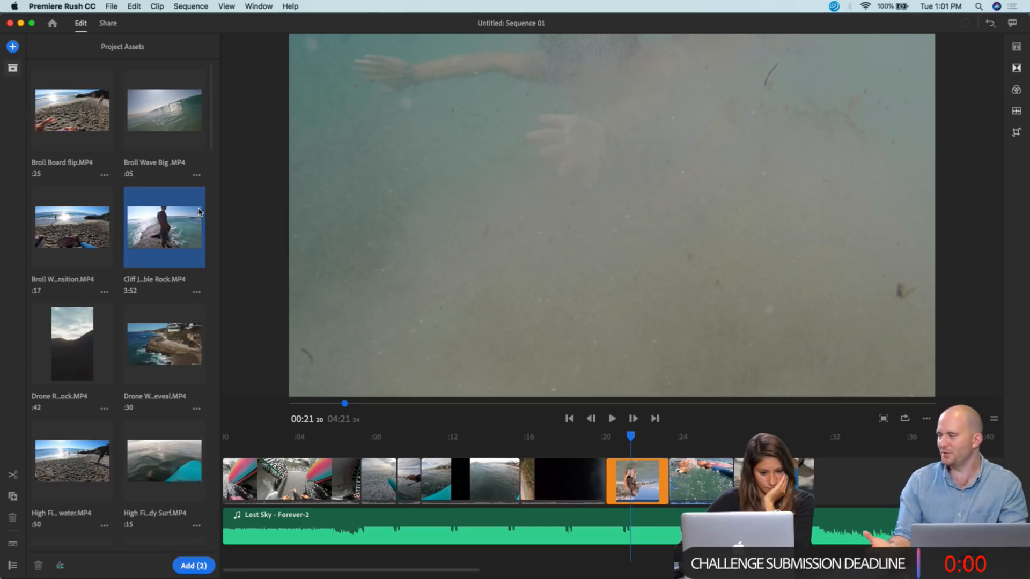
scroll(182, 324, down, 3)
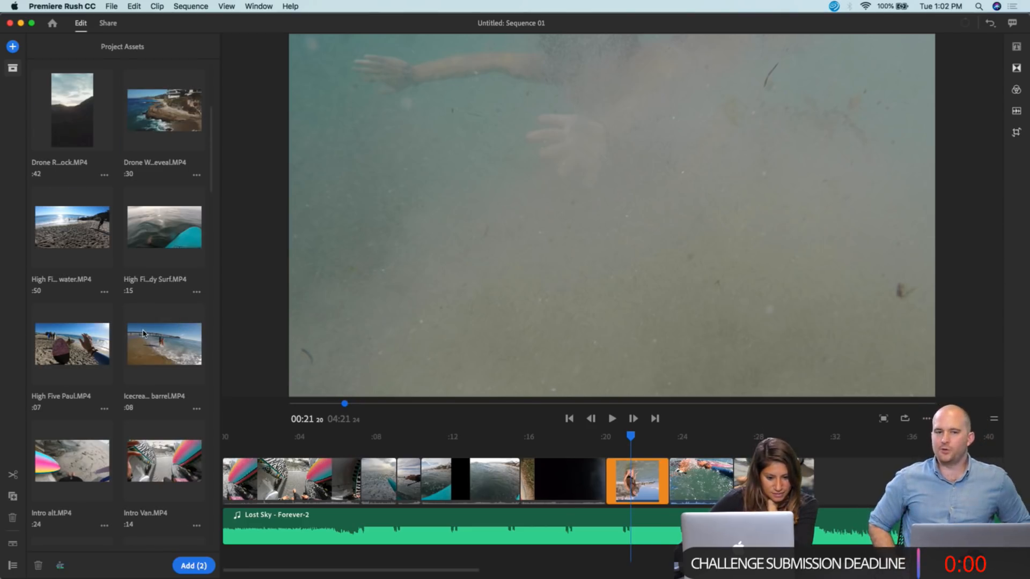
scroll(144, 334, down, 2)
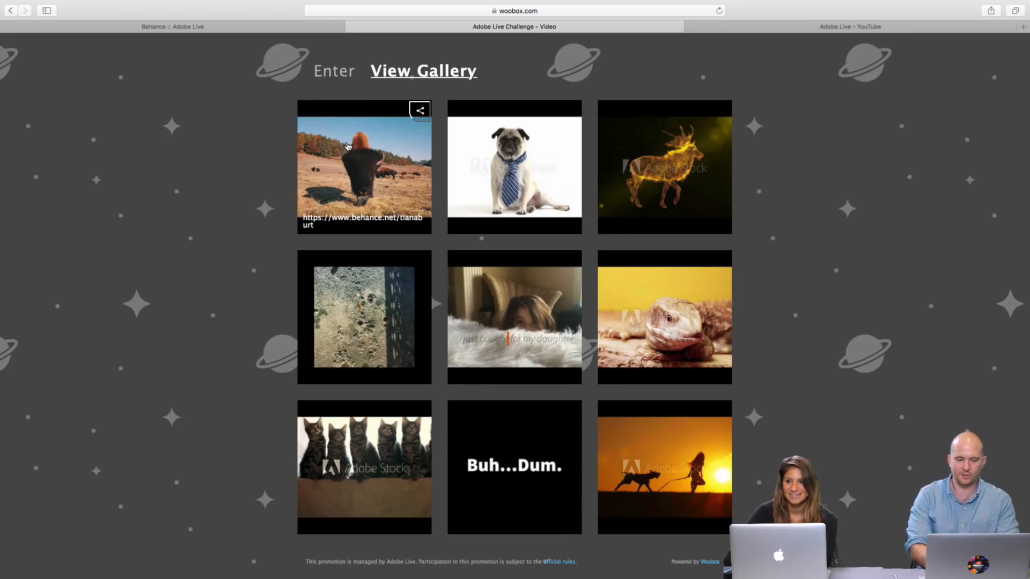
- Switch to the challenge gallery in the browser and watch the buffalo entry "Adobe Creative Animal Challenge: North Buffalo Ranch" on YouTube
click(334, 174)
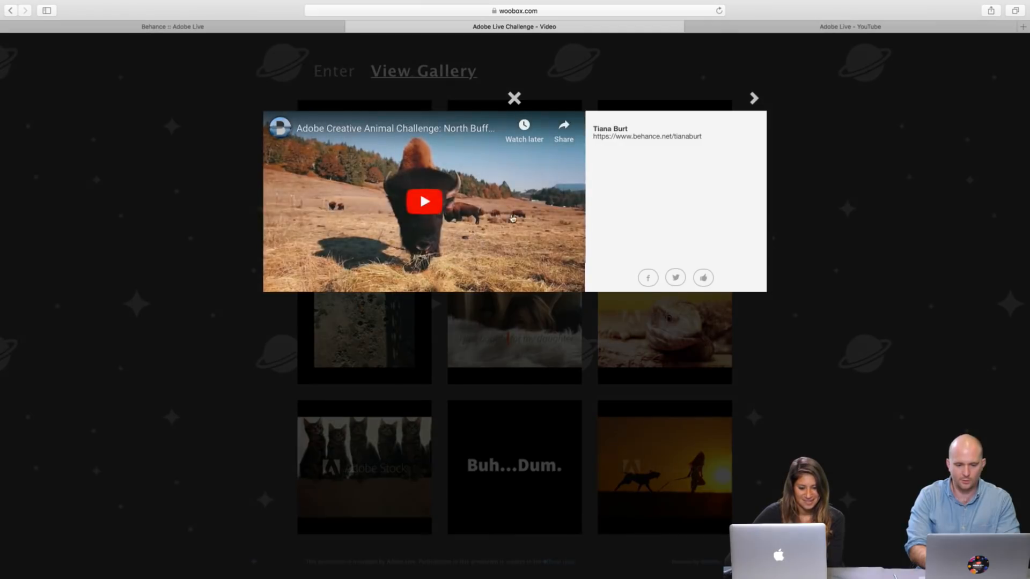
click(437, 129)
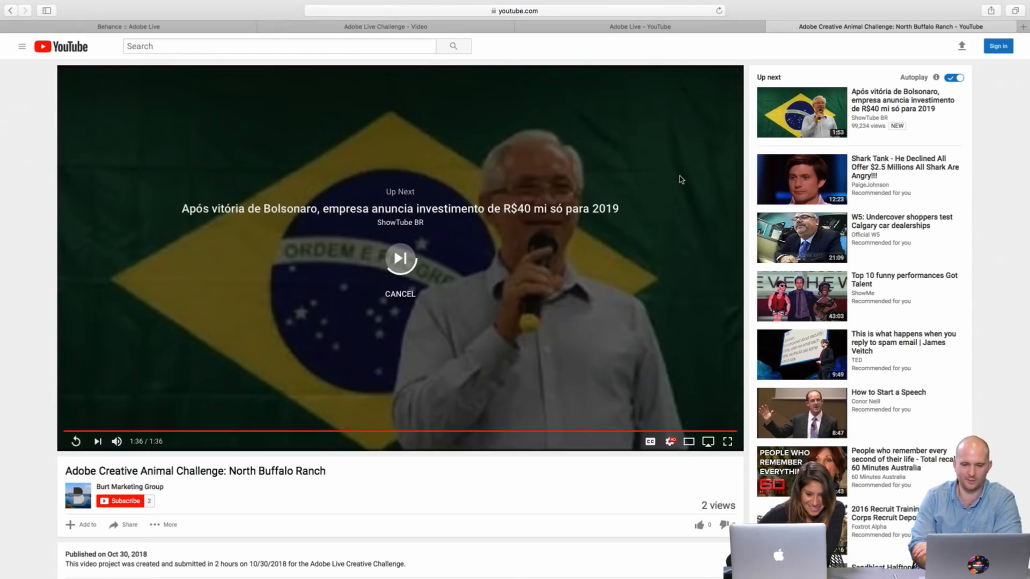
key(super+w)
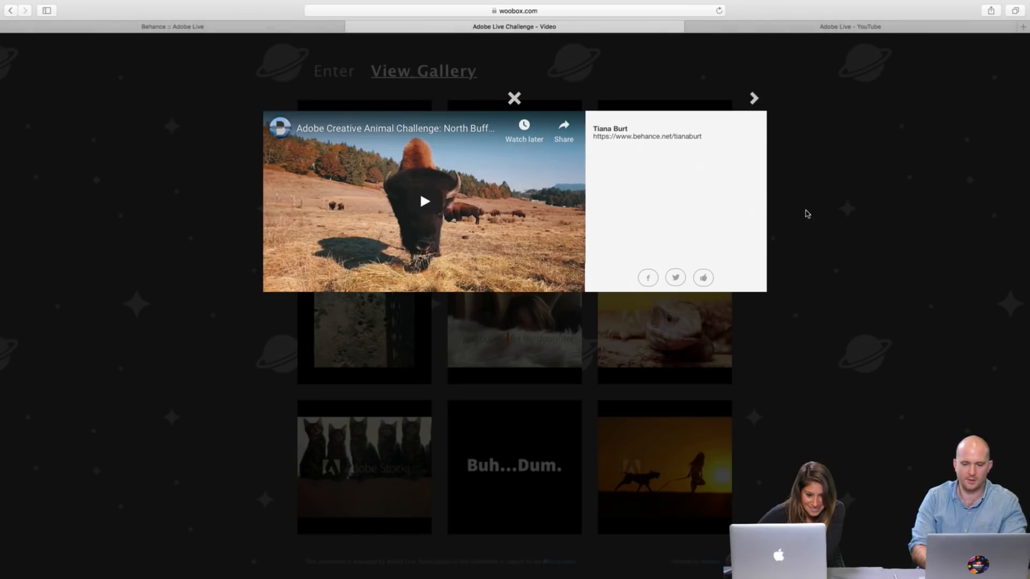
click(514, 98)
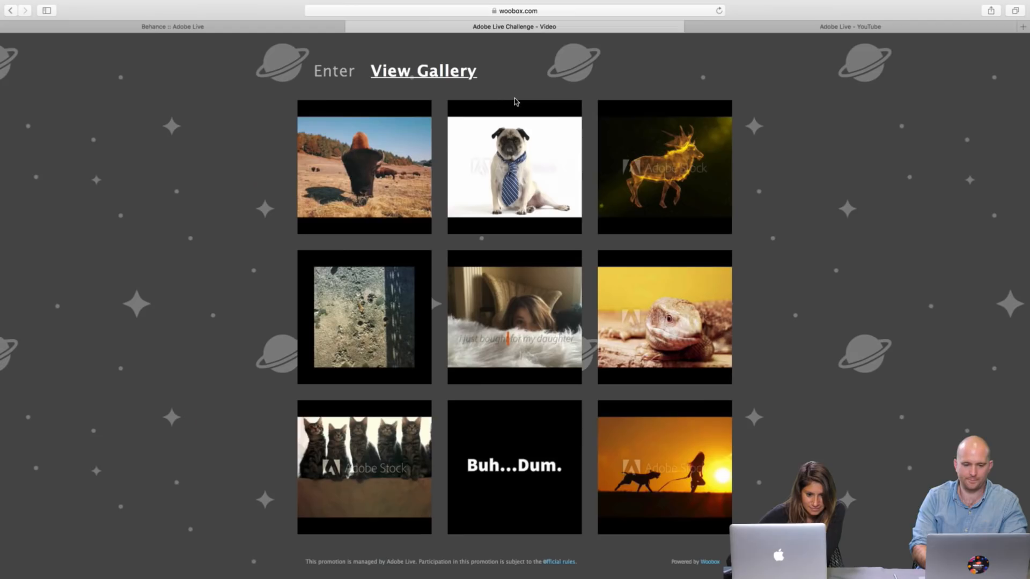
- Watch the pug entry "Behance Challenge" from the gallery on its YouTube page
click(528, 172)
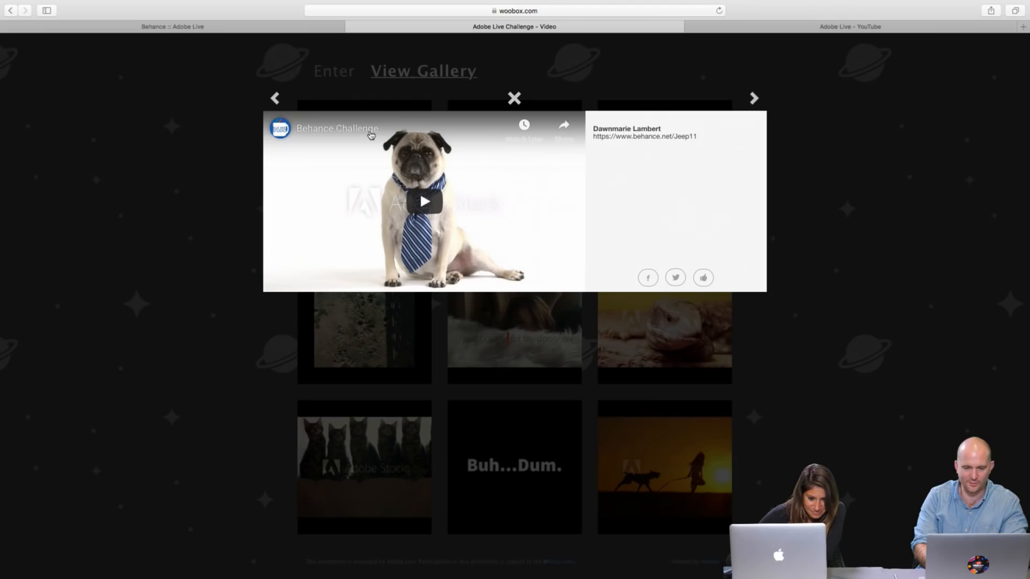
click(370, 134)
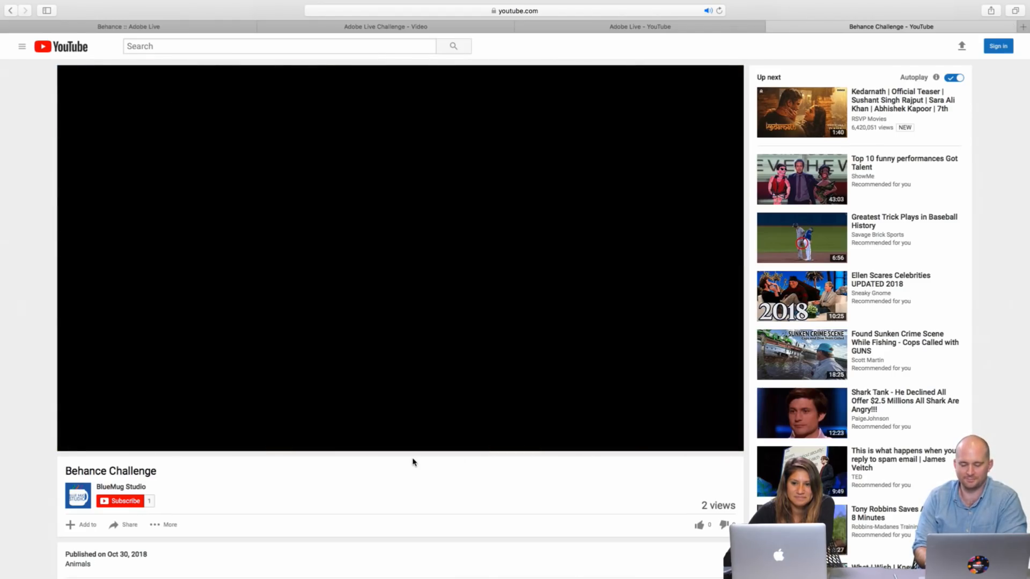
key(super+w)
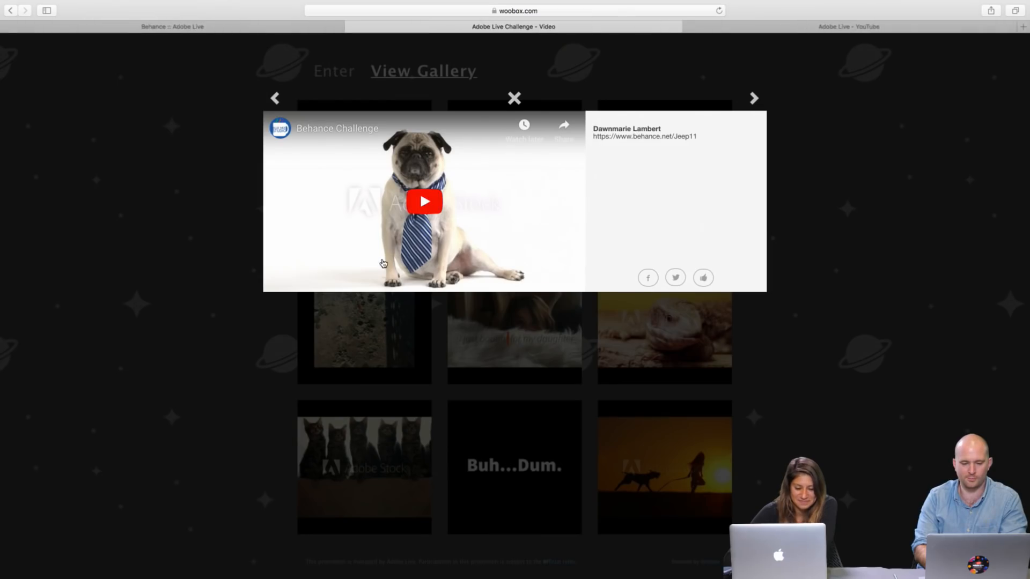
- Go to the glowing deer entry "Adobe Rush Challenge Oct. 30 - Animals" and watch it on YouTube
click(753, 99)
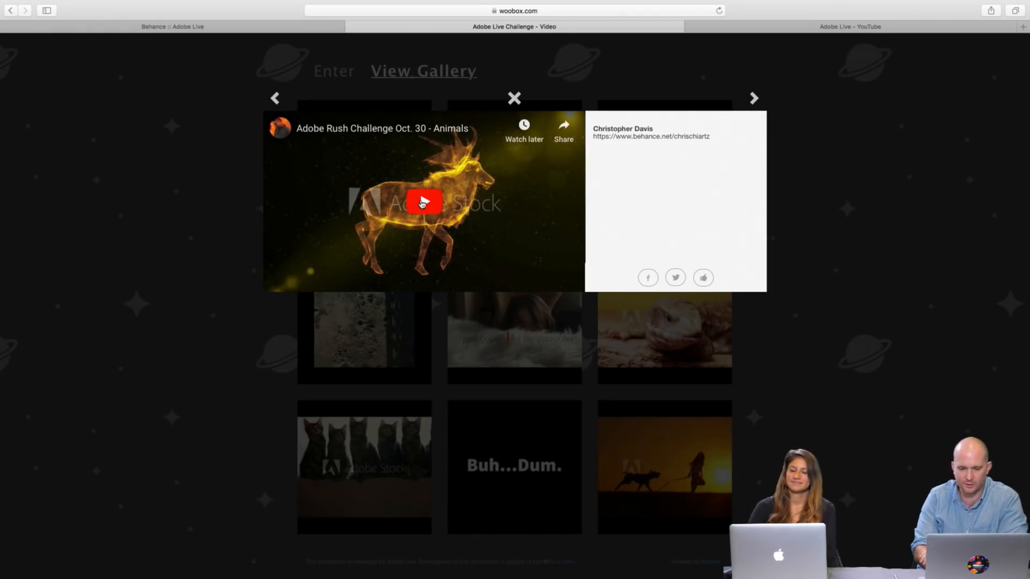
click(422, 202)
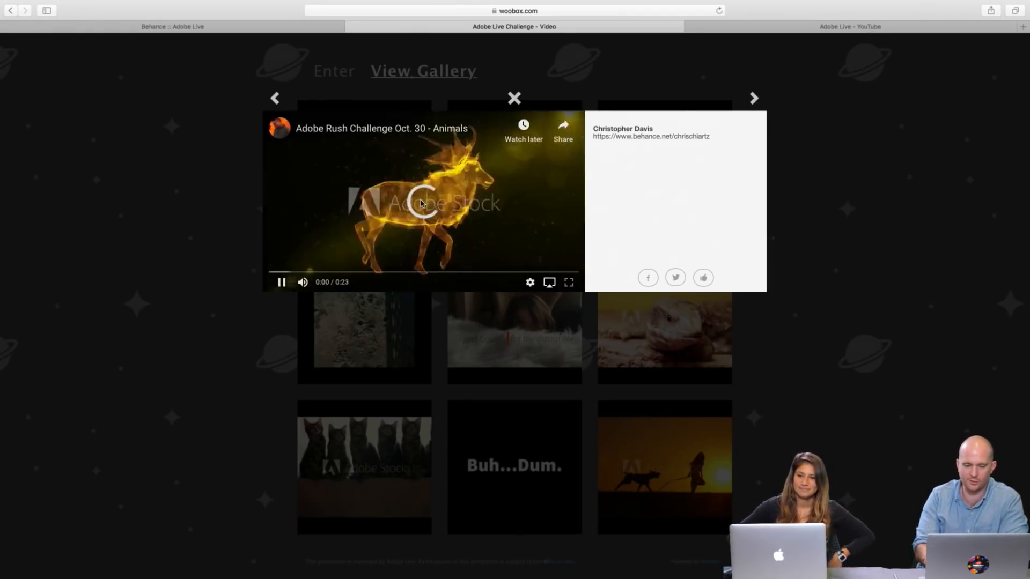
click(350, 130)
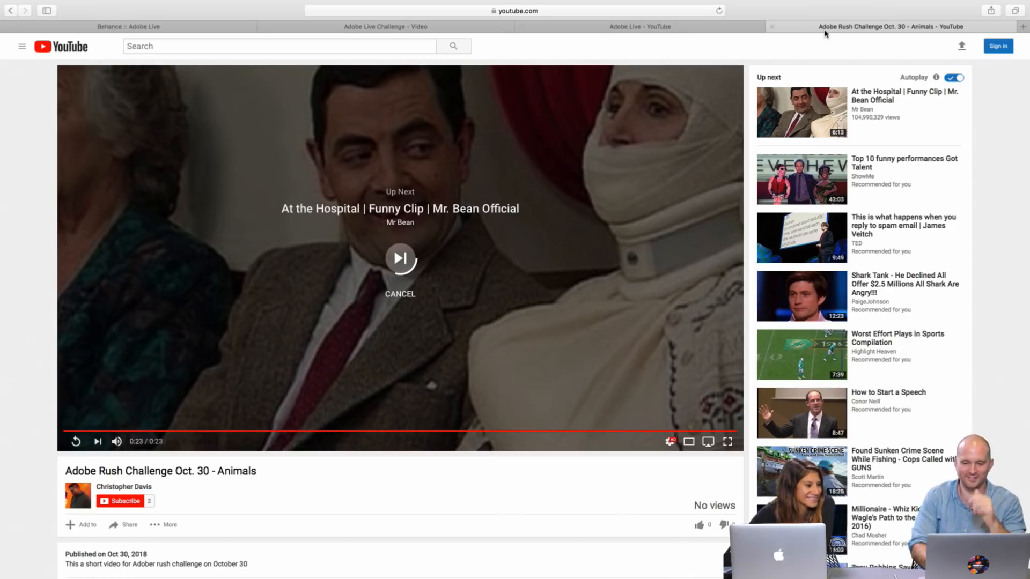
key(super+w)
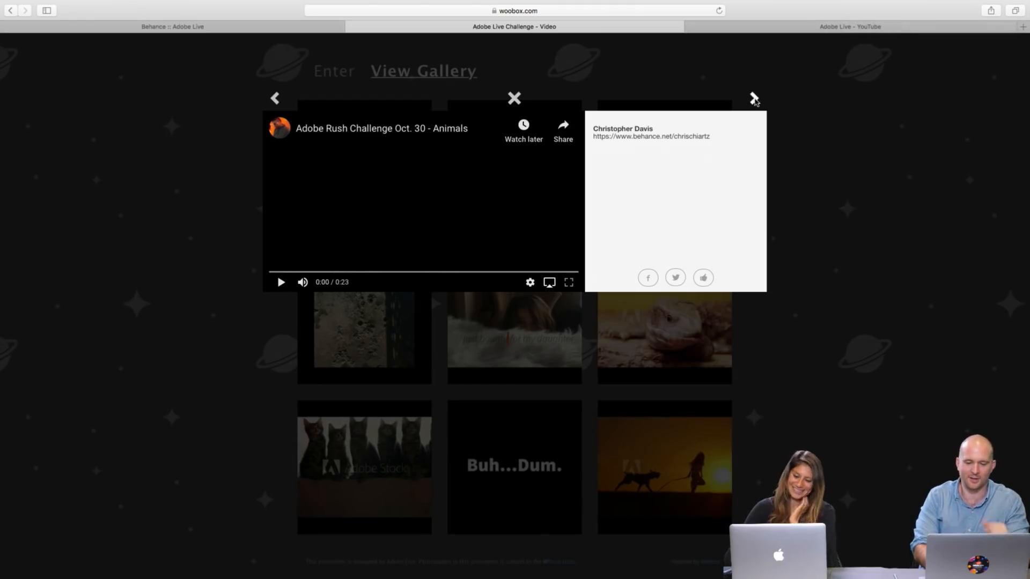
- Go to the following gallery entry, "Sequence 01", and watch it on YouTube
click(754, 99)
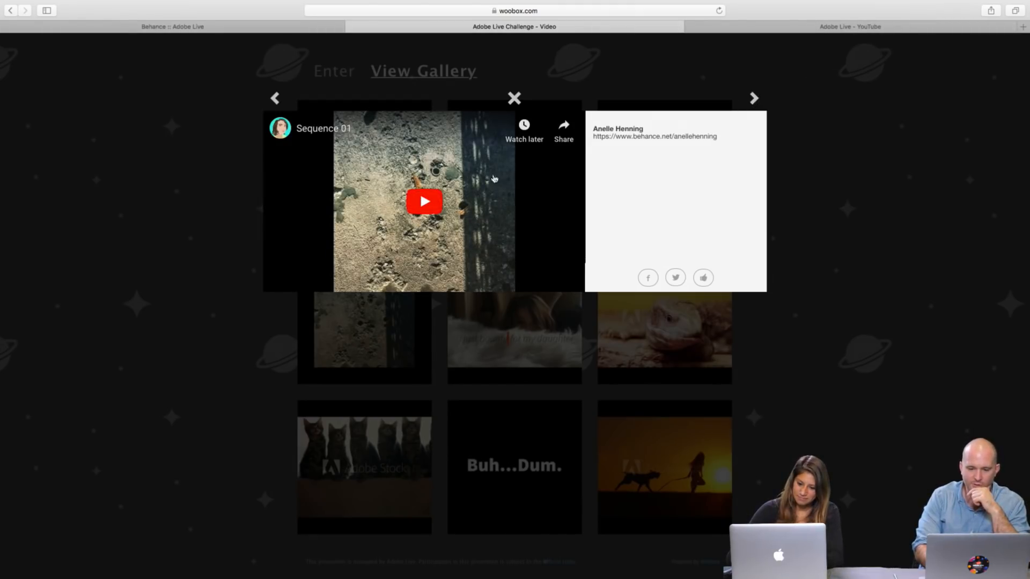
click(346, 131)
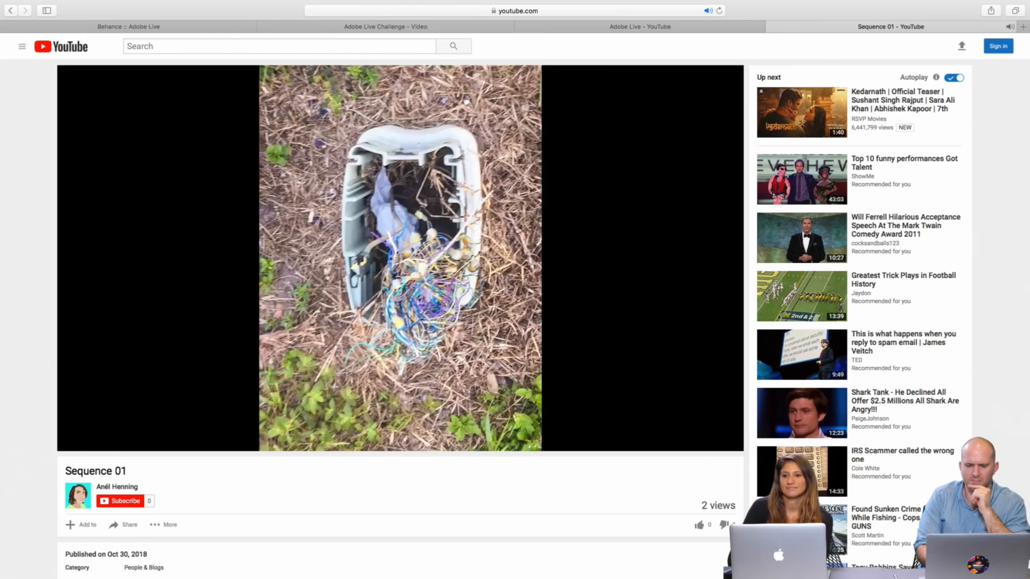
key(super+w)
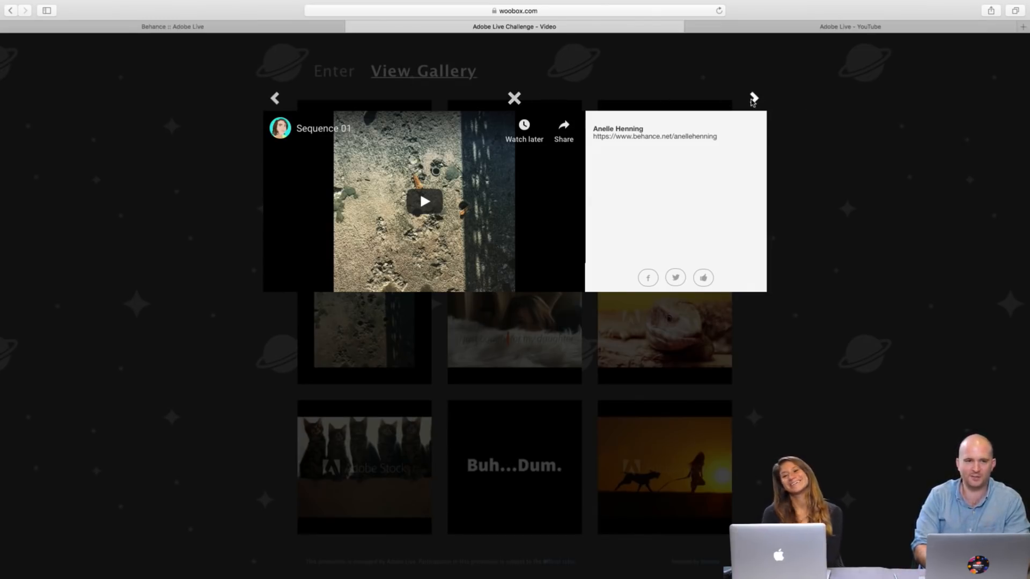
- Watch the "Meet Winston" gallery entry on YouTube and close the entry viewer
click(753, 98)
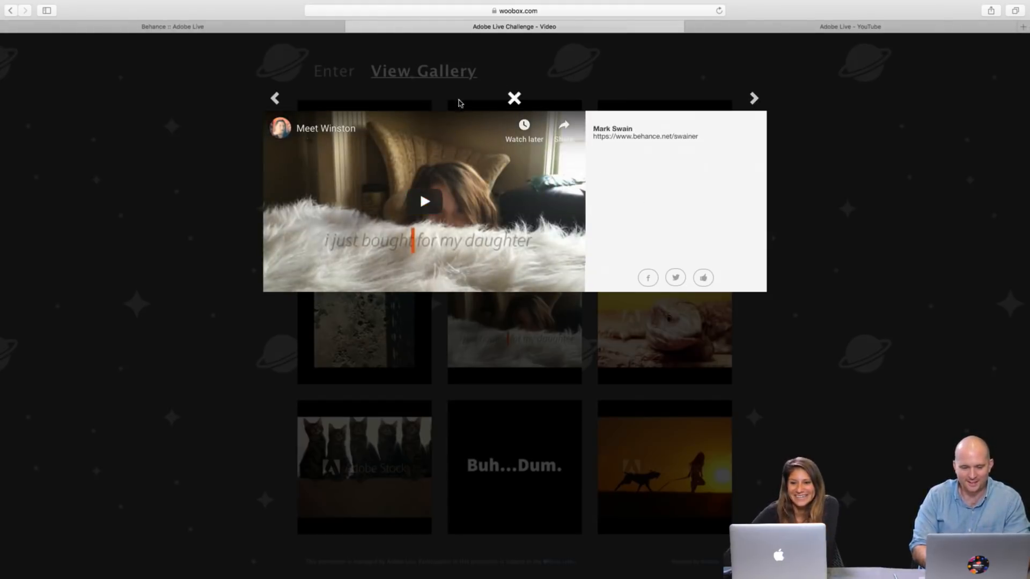
click(329, 129)
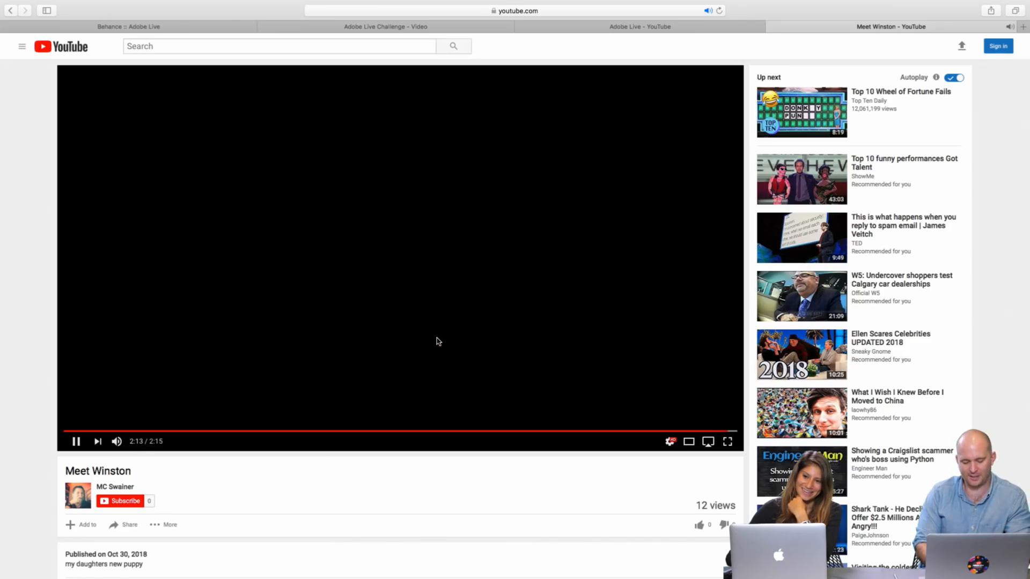
key(super+w)
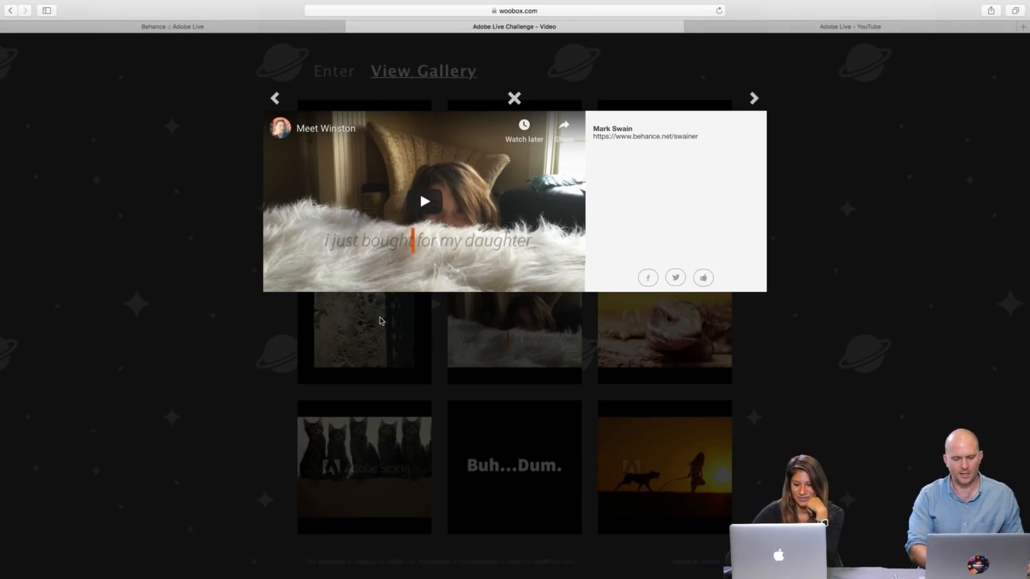
click(514, 99)
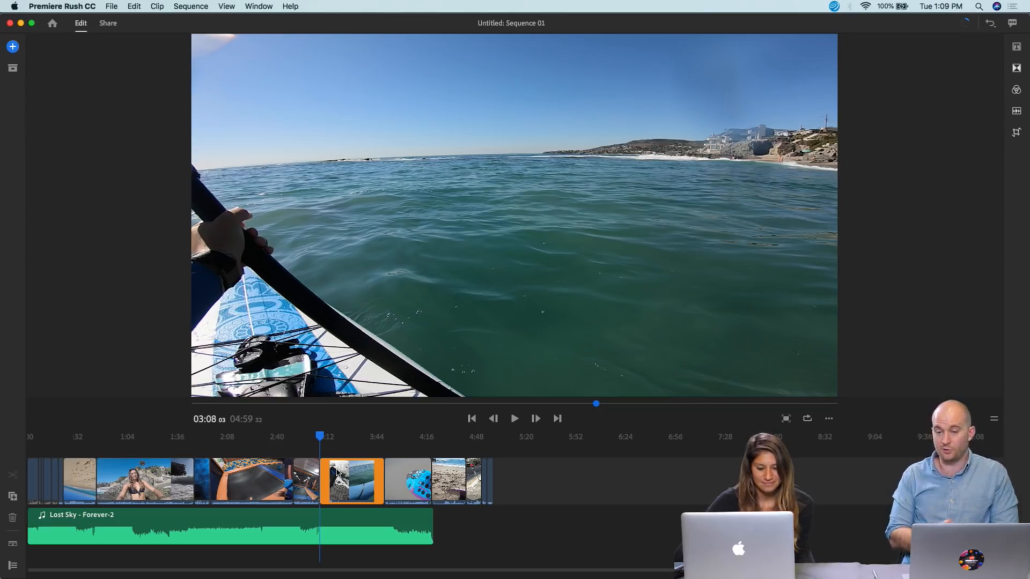
- Switch back to Premiere Rush and shorten the trampoline clip in the sequence by trimming its end and its start
click(258, 470)
drag(287, 470, 232, 476)
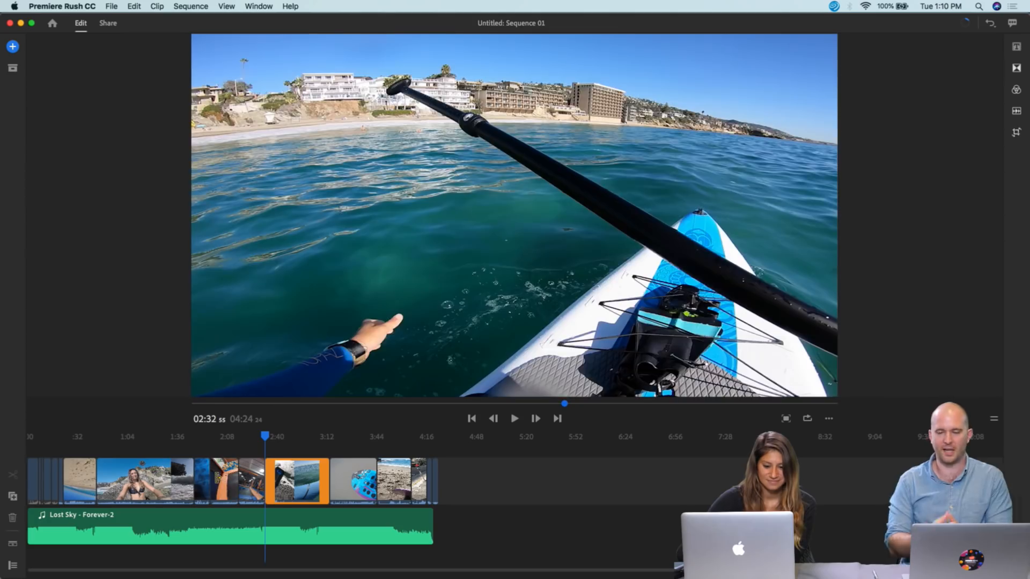
click(218, 478)
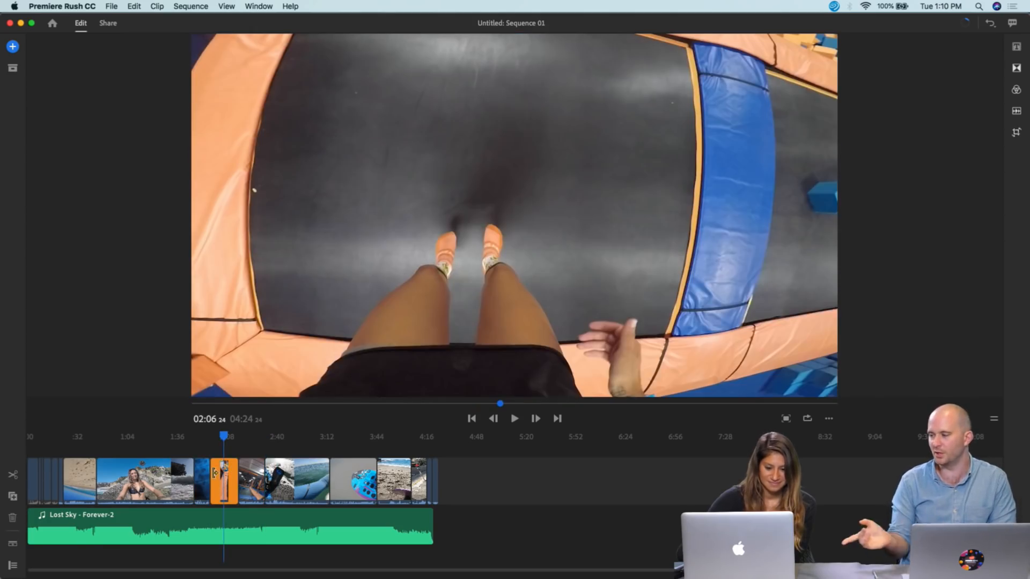
drag(216, 473, 228, 475)
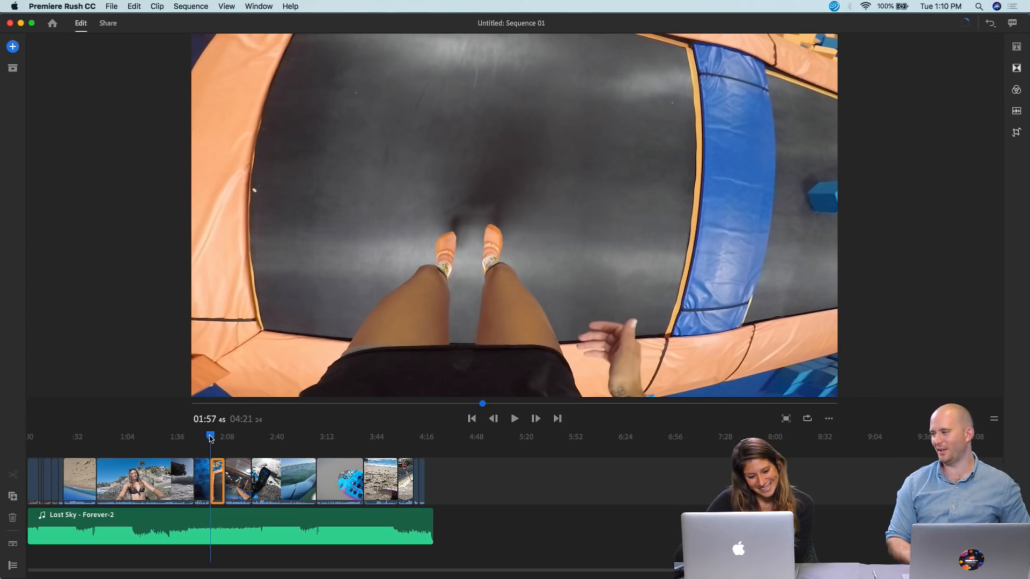
- Trim the end of the long clip of the woman on the beach back to about 0:55
drag(209, 437, 114, 437)
drag(189, 473, 109, 473)
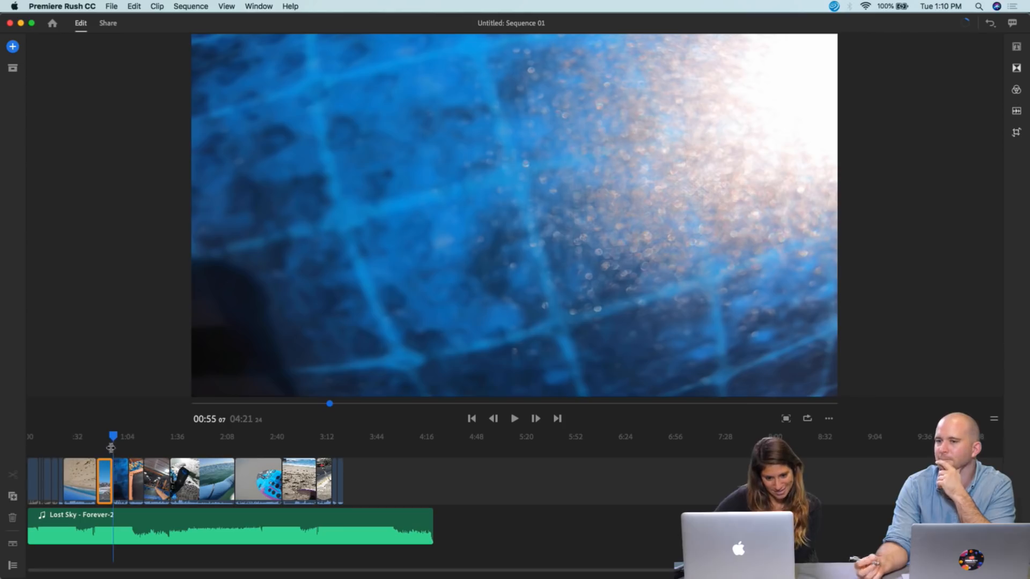
- Examine the upside-down beach clip and the clips before it in the sequence, from about 0:28 back to 0:17
drag(113, 437, 66, 438)
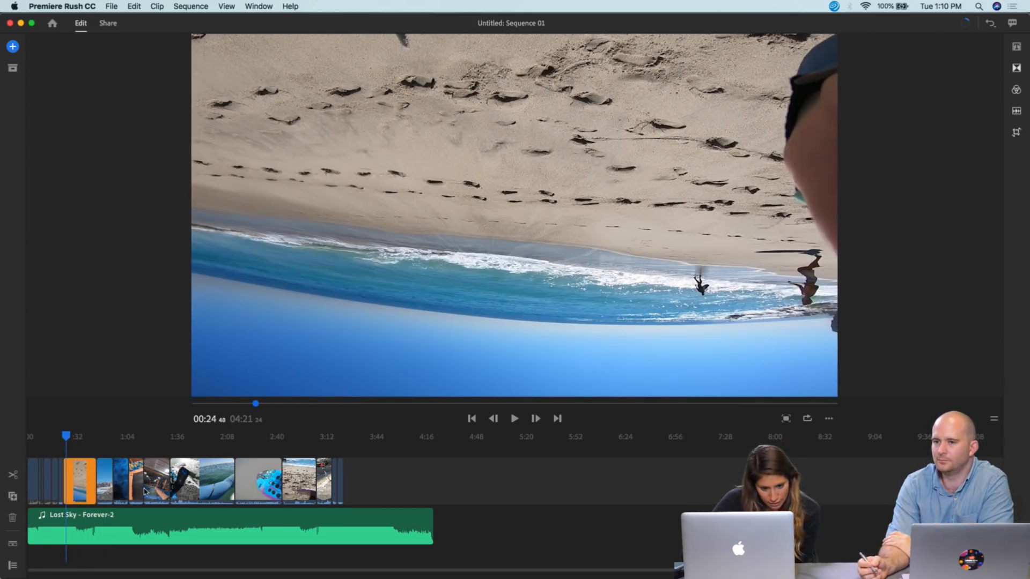
scroll(152, 502, up, 10)
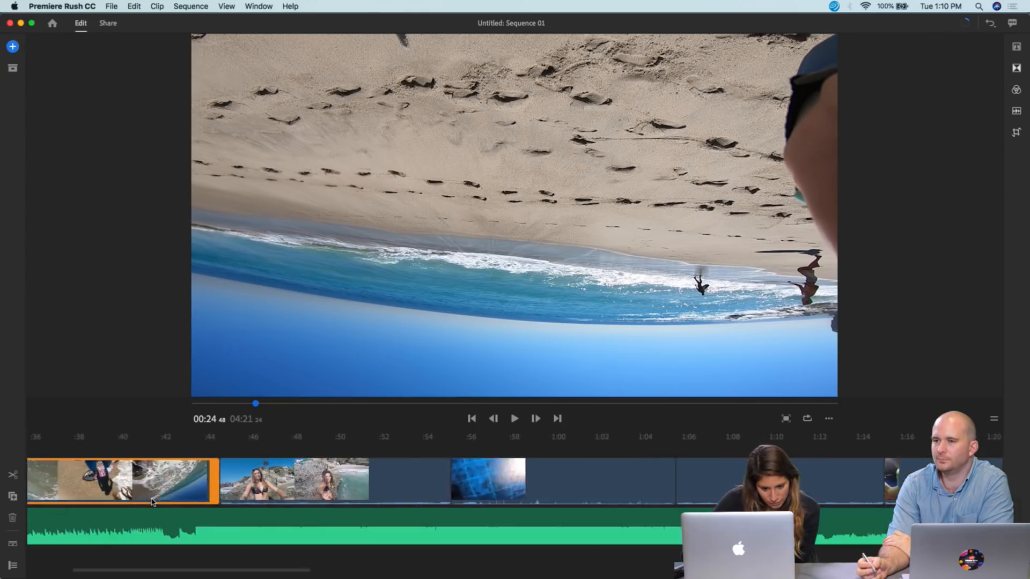
scroll(152, 502, left, 12)
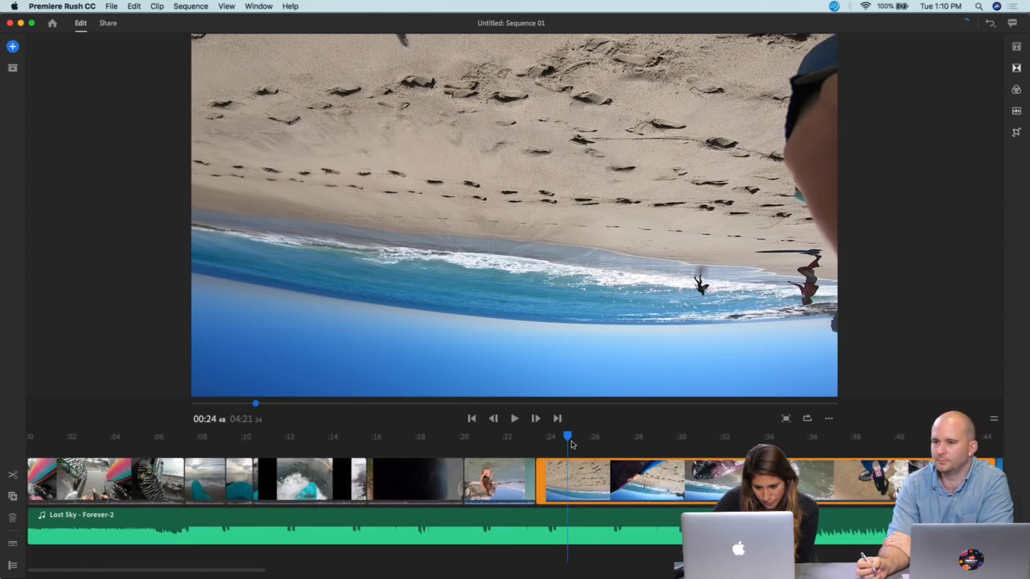
drag(566, 438, 623, 437)
scroll(649, 440, right, 2)
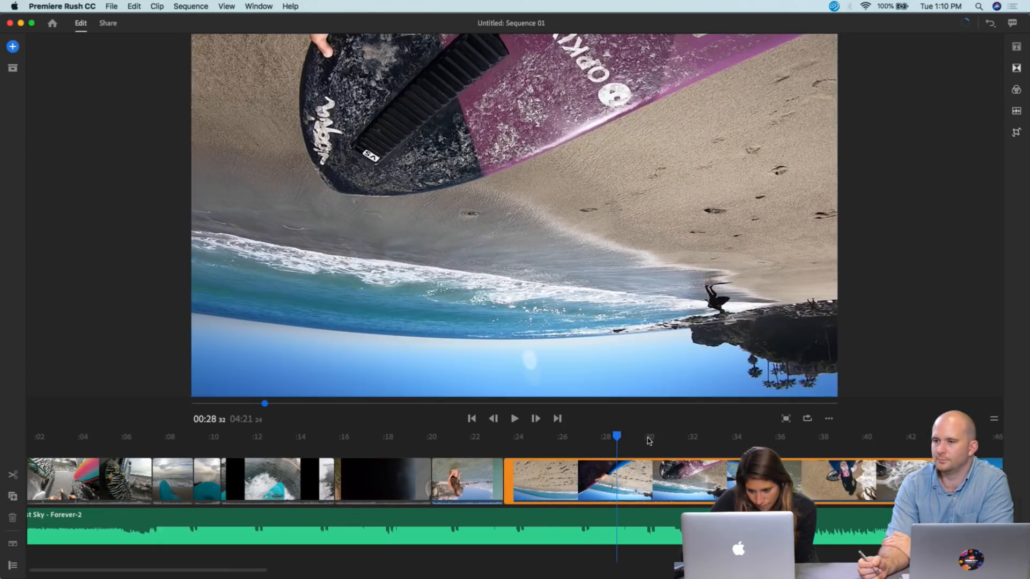
key(minus)
key(minus)
key(minus)
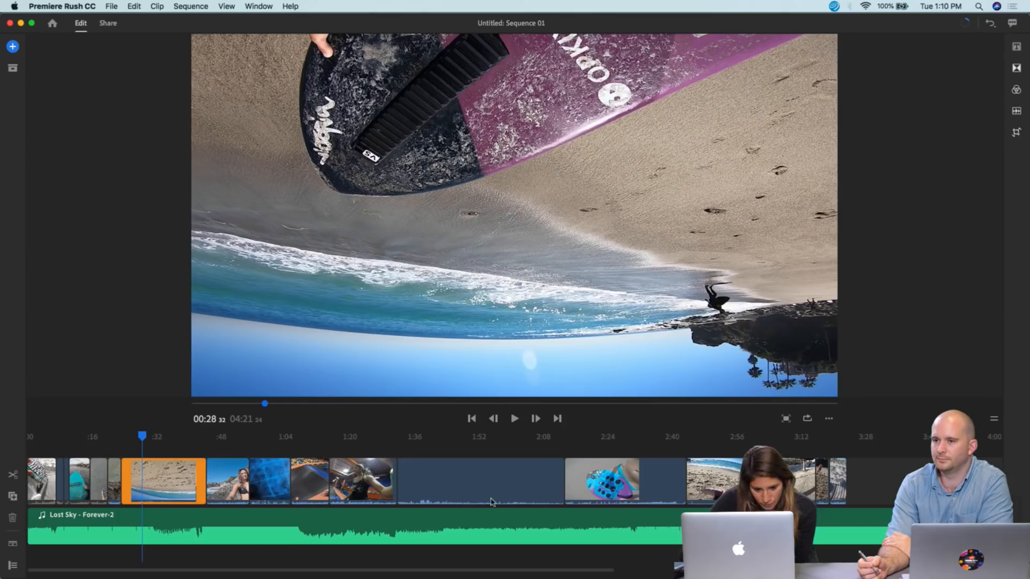
drag(142, 440, 103, 440)
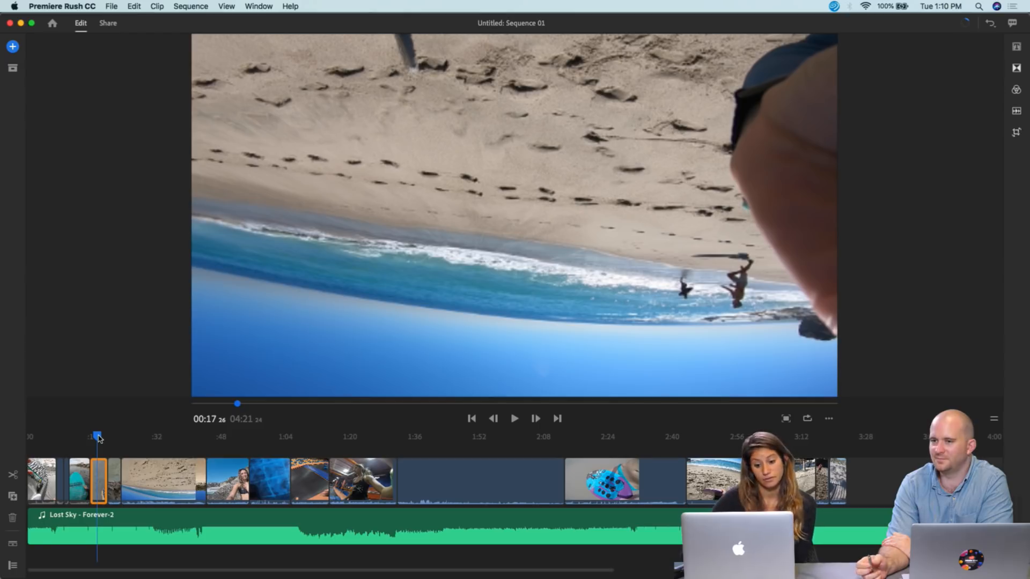
- Rotate the upside-down beach clip with the purple surfboard at about 0:29 by 180° and shorten it to start at about 0:23
key(space)
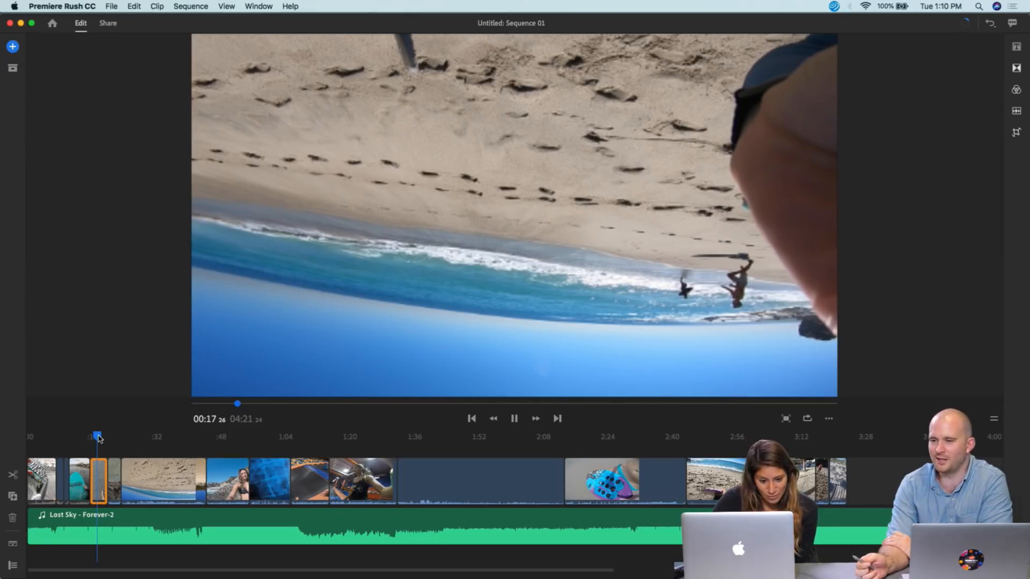
key(space)
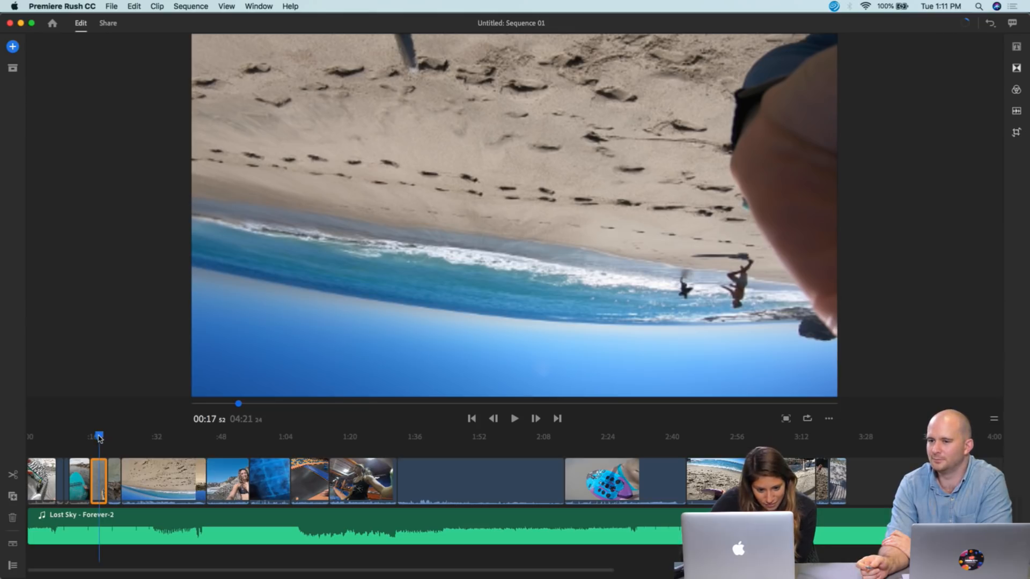
drag(98, 437, 146, 457)
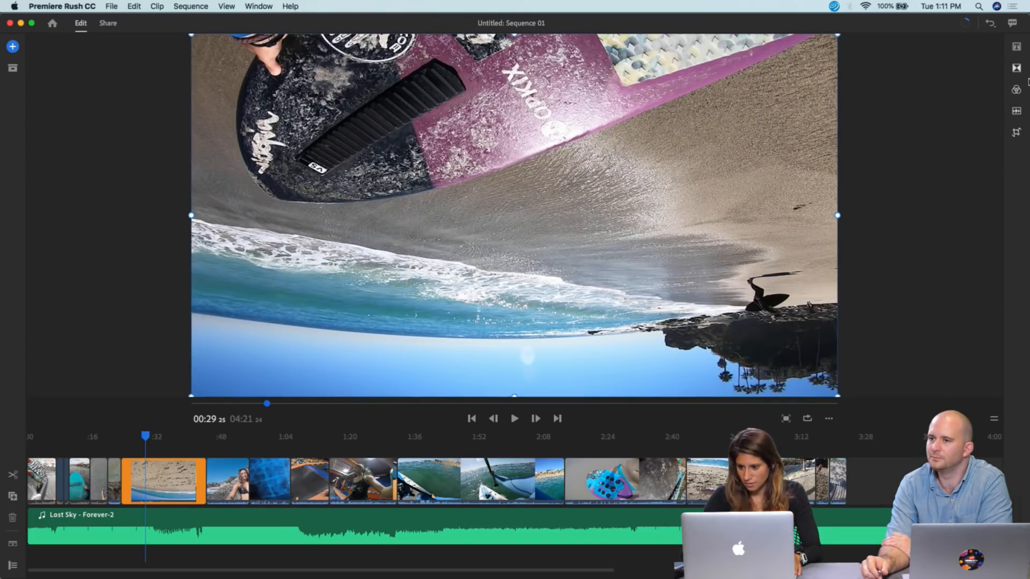
click(1017, 135)
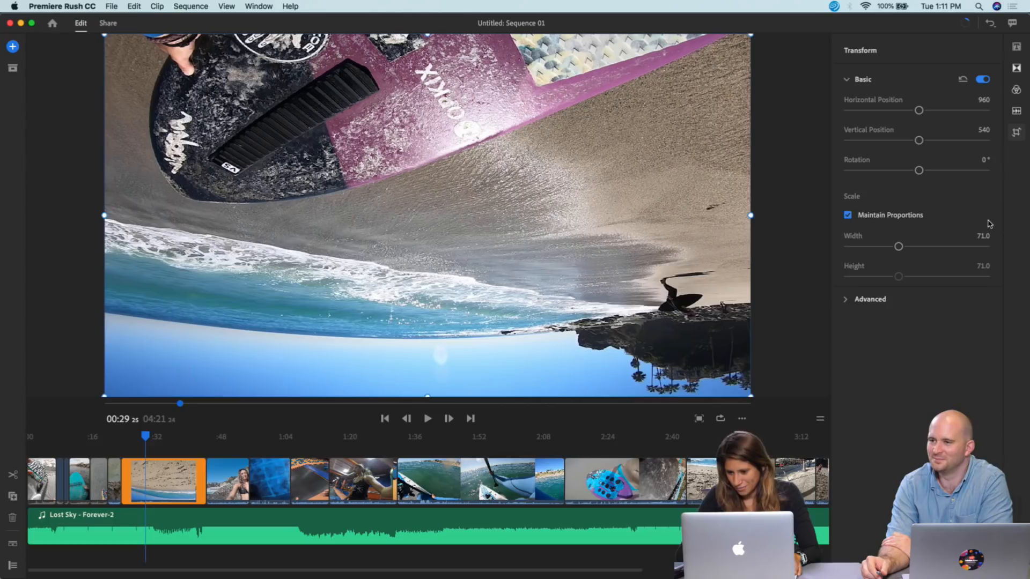
drag(919, 172, 985, 171)
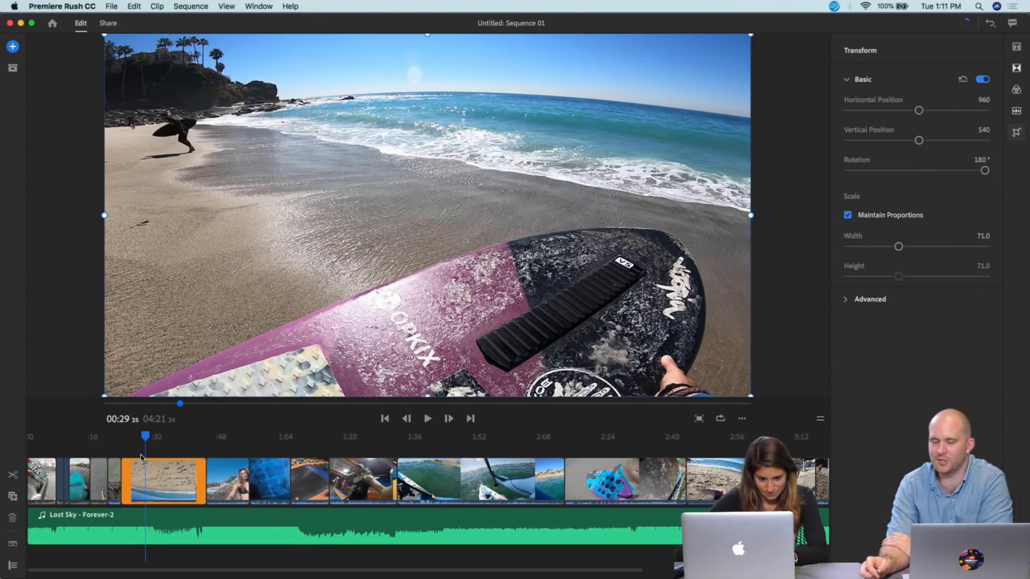
click(141, 436)
drag(141, 436, 138, 470)
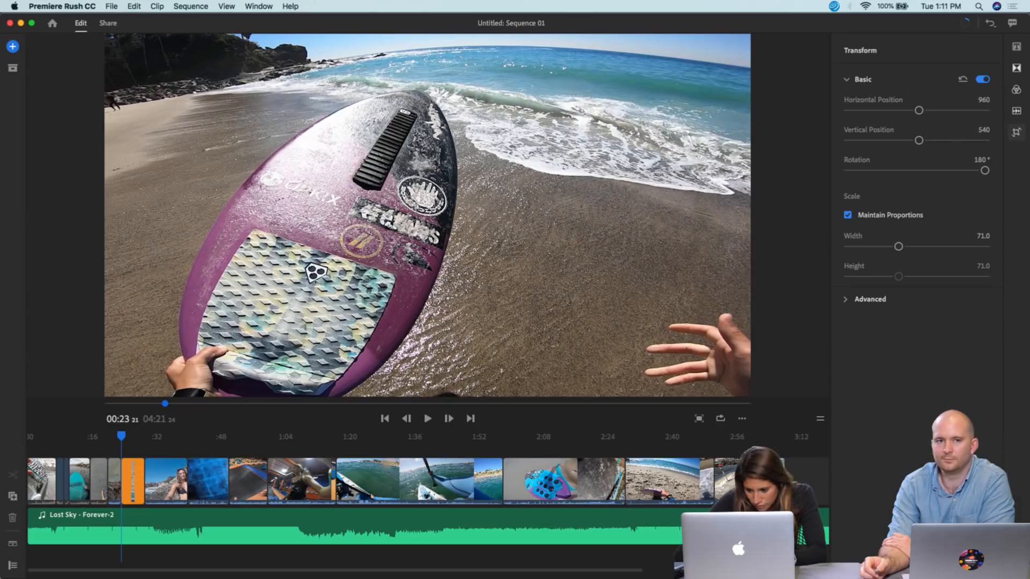
- Move the skateboarding clip from about 3:05 to about 0:23, directly before the rotated surfboard beach clip, and review its footage
click(776, 439)
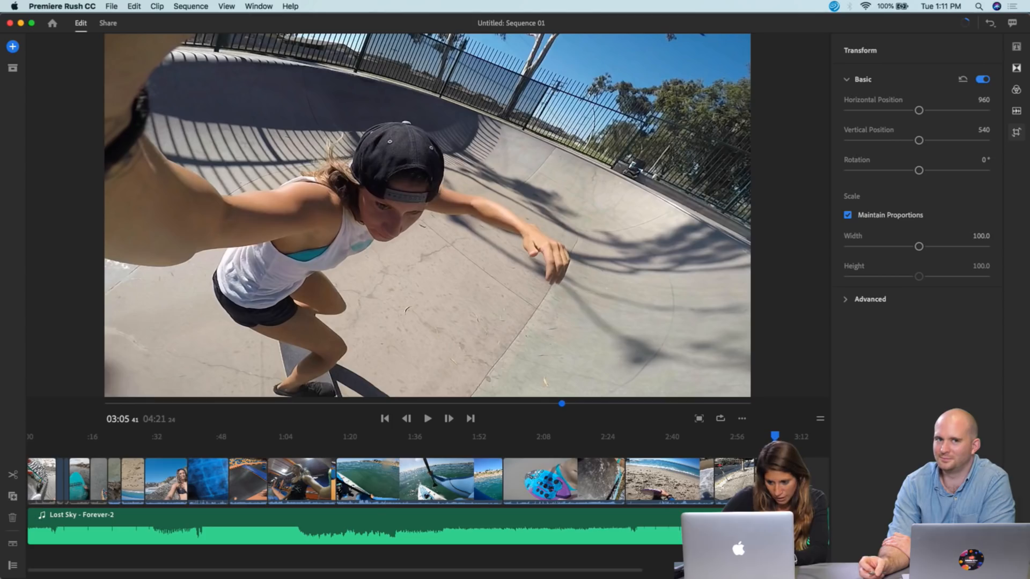
drag(775, 436, 754, 437)
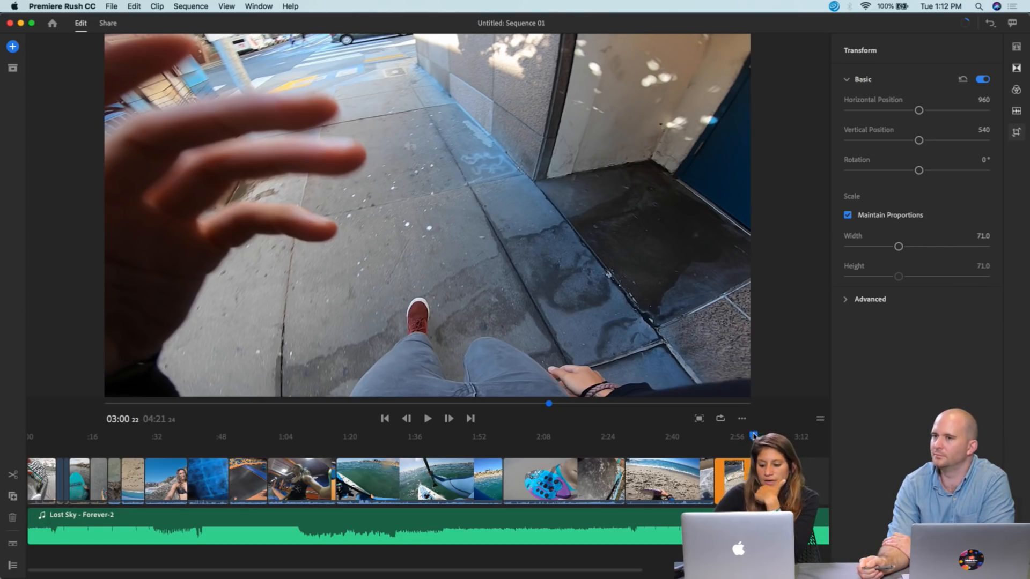
drag(754, 436, 768, 435)
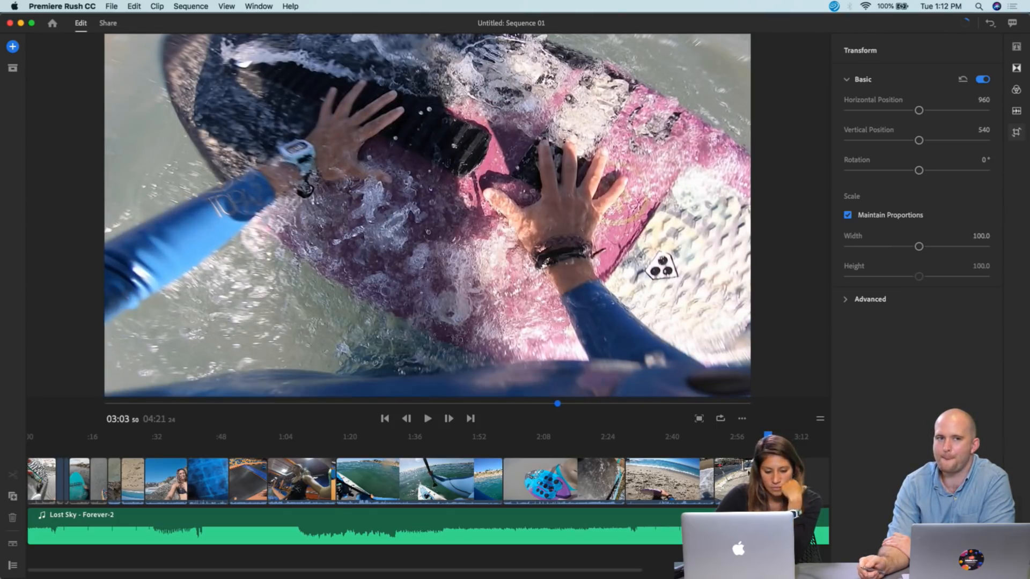
mouse_move(750, 473)
mouse_down()
mouse_move(410, 452)
mouse_move(132, 499)
mouse_up()
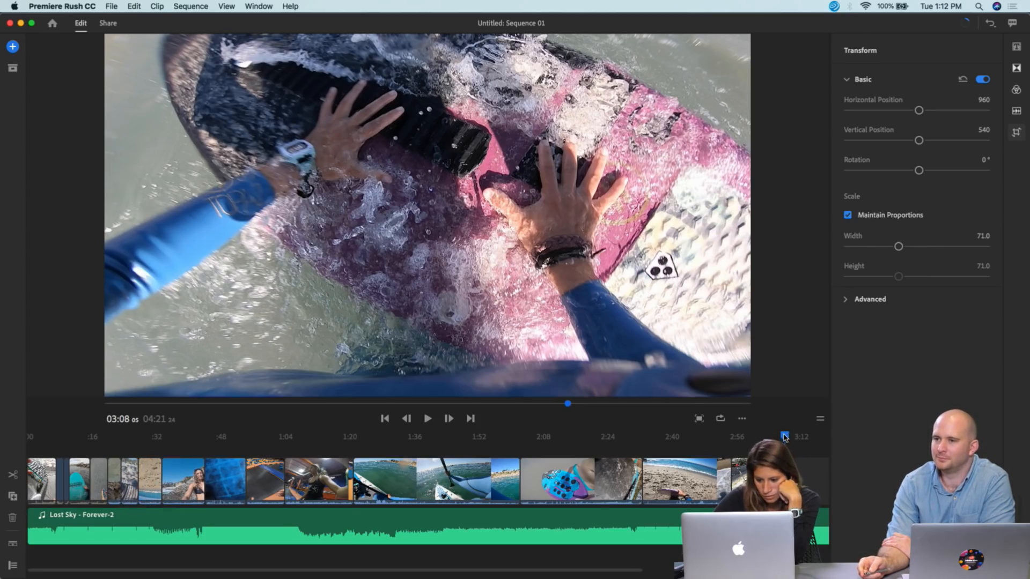
drag(784, 436, 133, 474)
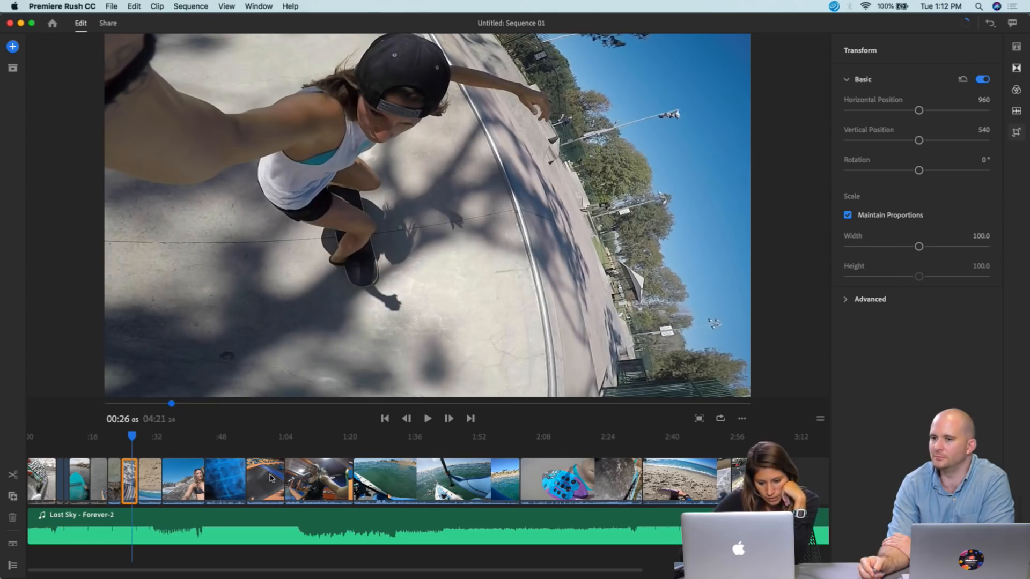
drag(133, 440, 130, 440)
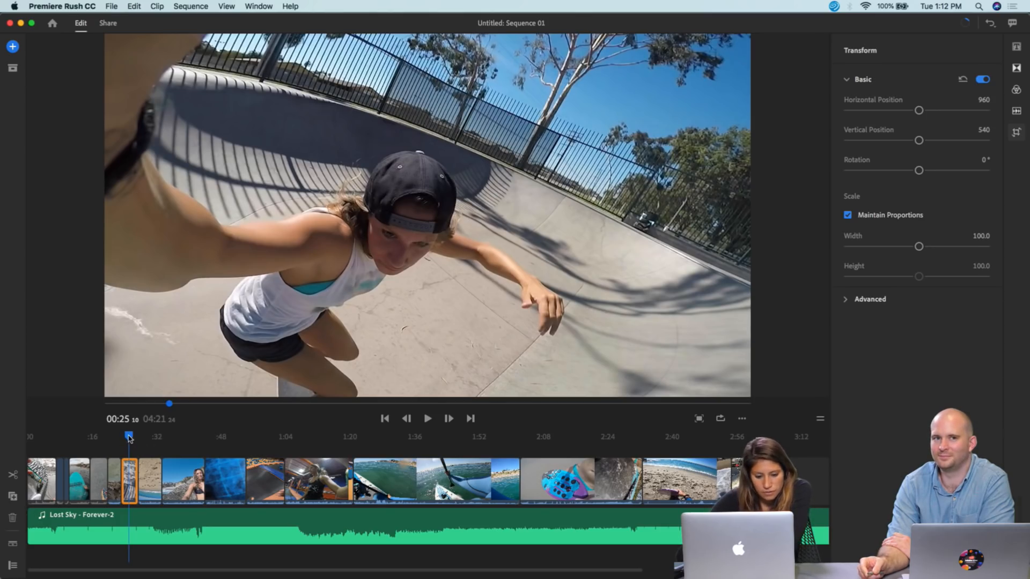
- Trim the start of the long surfing clip up to the wipeout at about 2:27 and move the clip to about 0:20
drag(129, 439, 590, 489)
drag(591, 438, 624, 441)
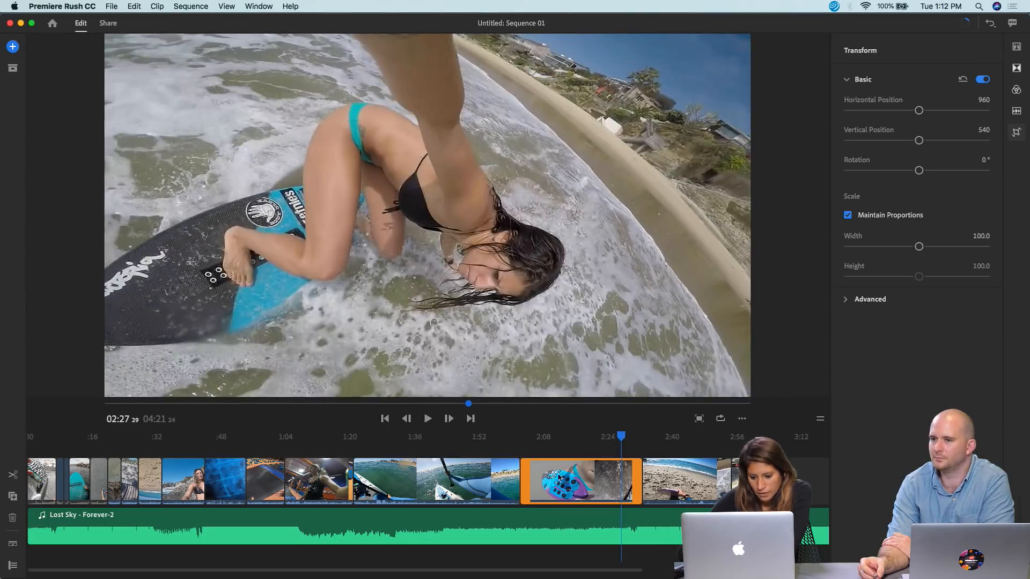
drag(528, 477, 626, 479)
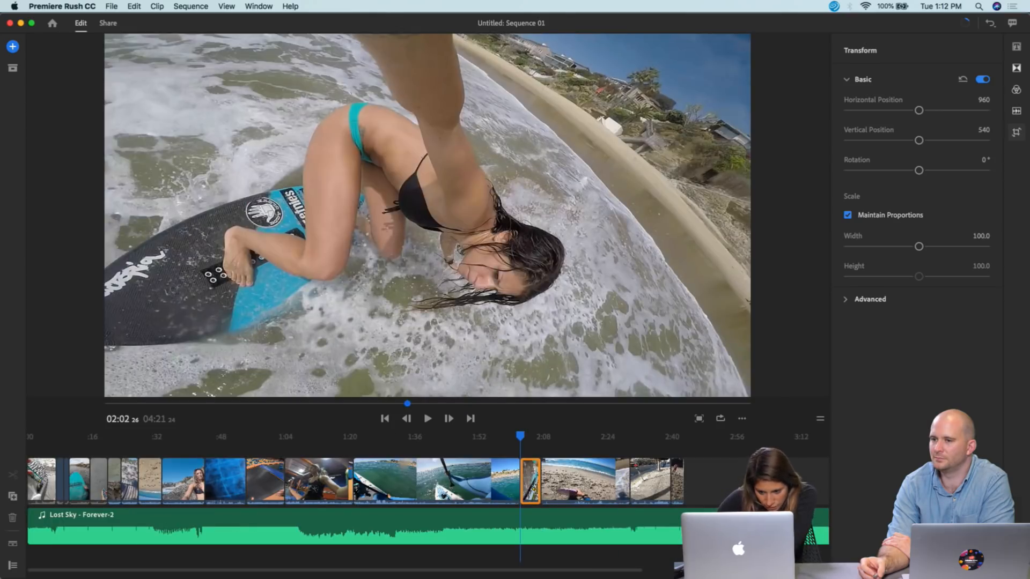
click(534, 436)
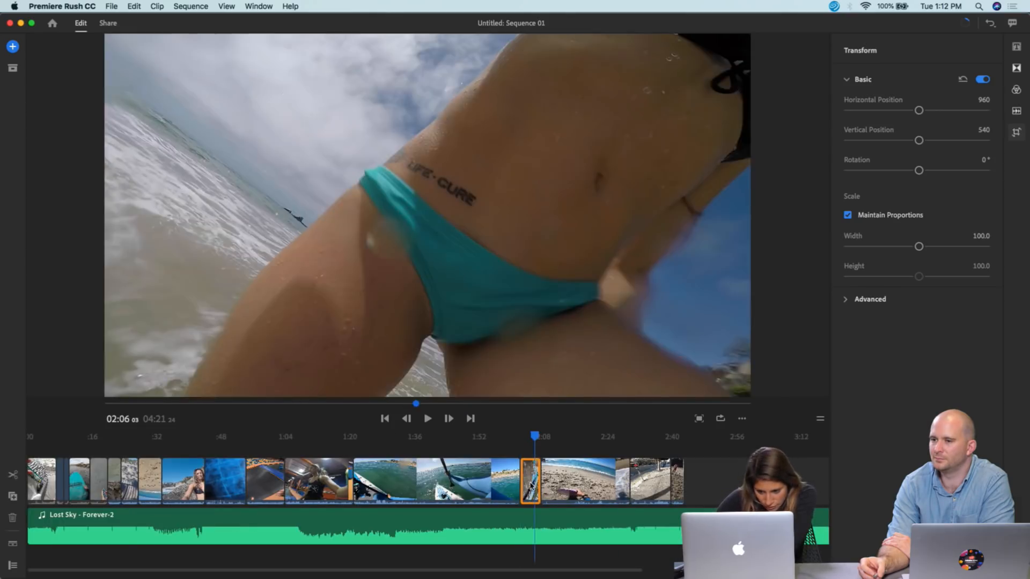
drag(531, 485, 135, 438)
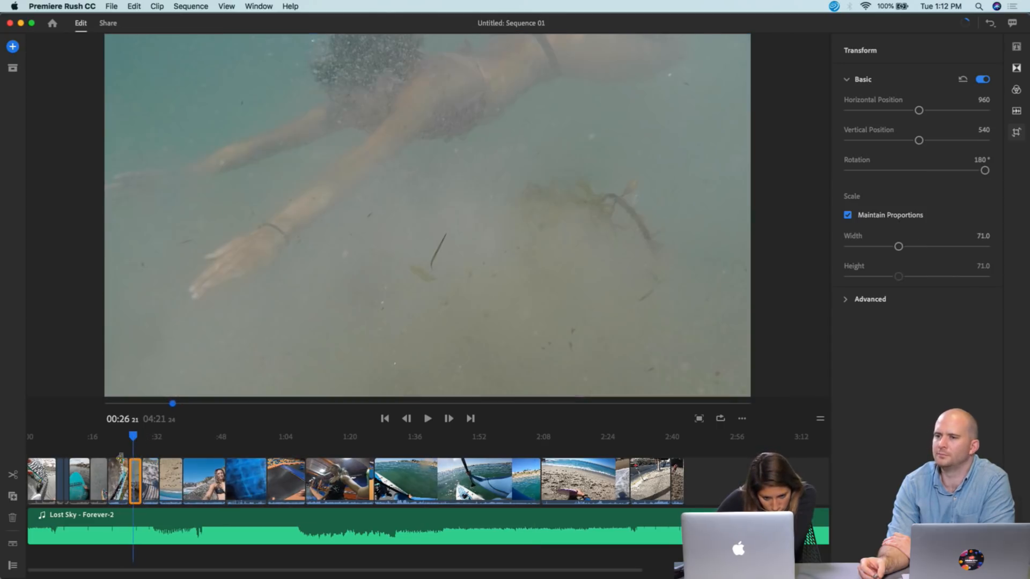
- Move the surfing wipeout clip from about 0:20 to directly after the skateboarding clip
click(118, 480)
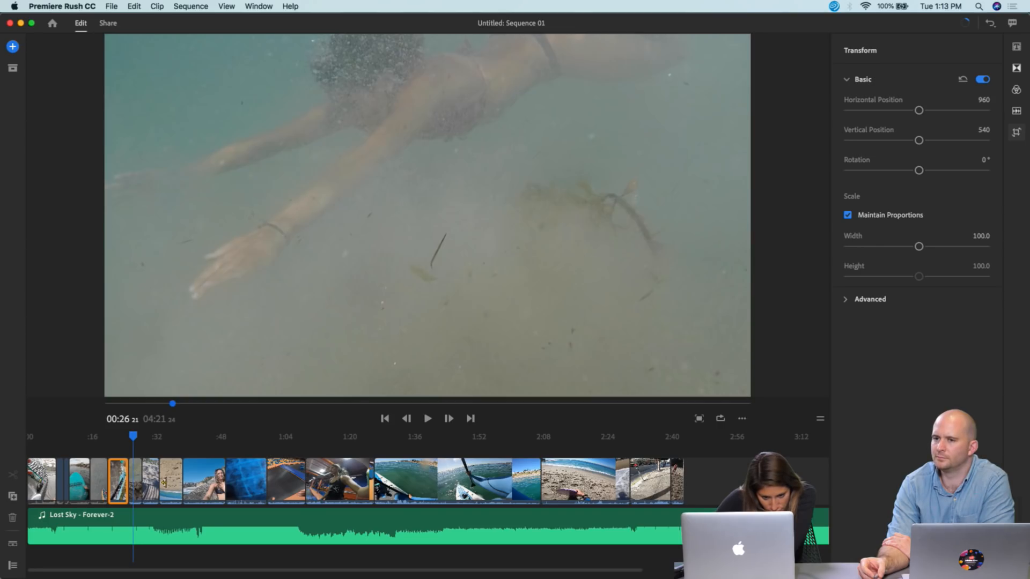
click(118, 437)
drag(117, 438, 110, 437)
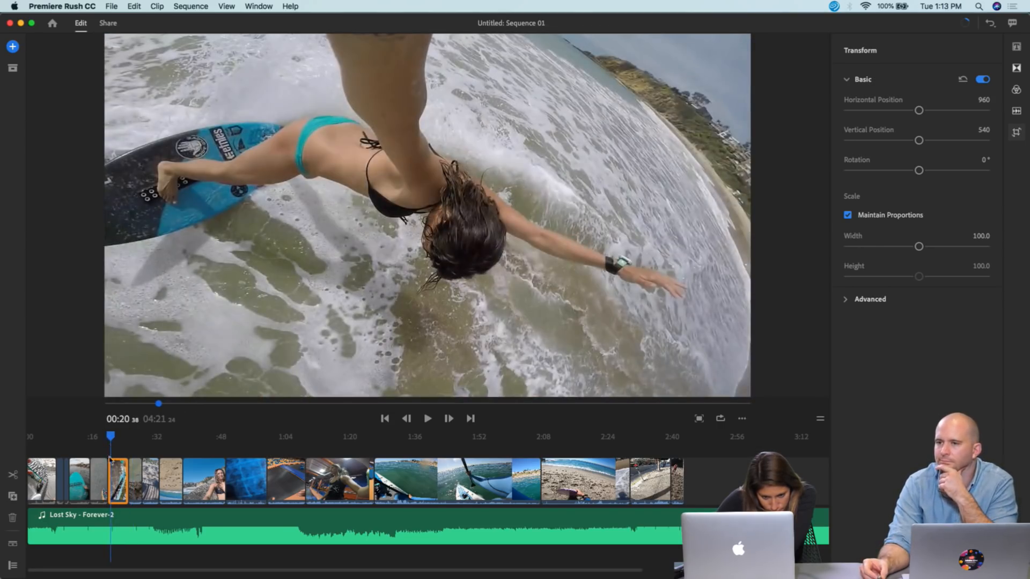
scroll(121, 482, up, 5)
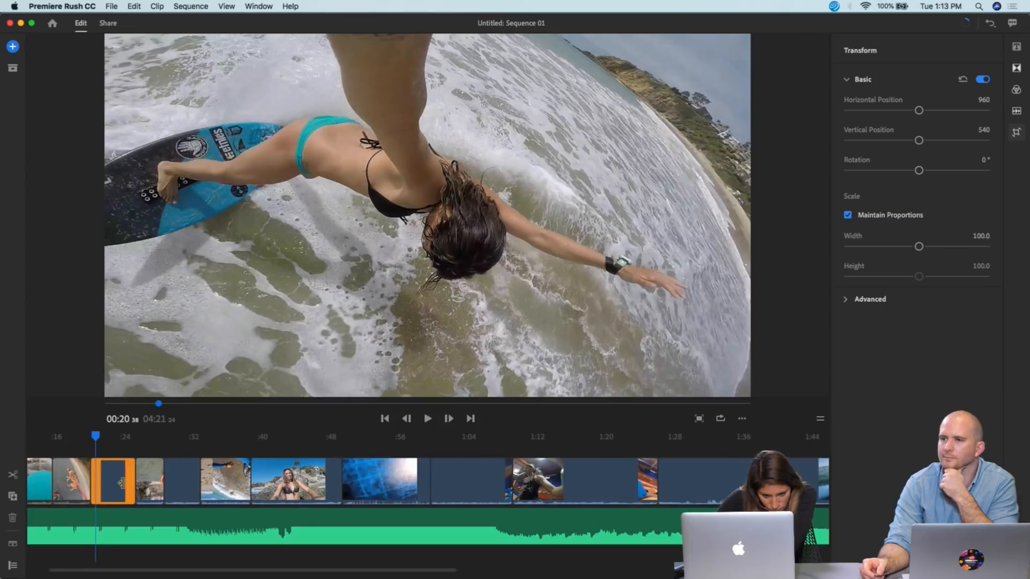
drag(111, 482, 181, 483)
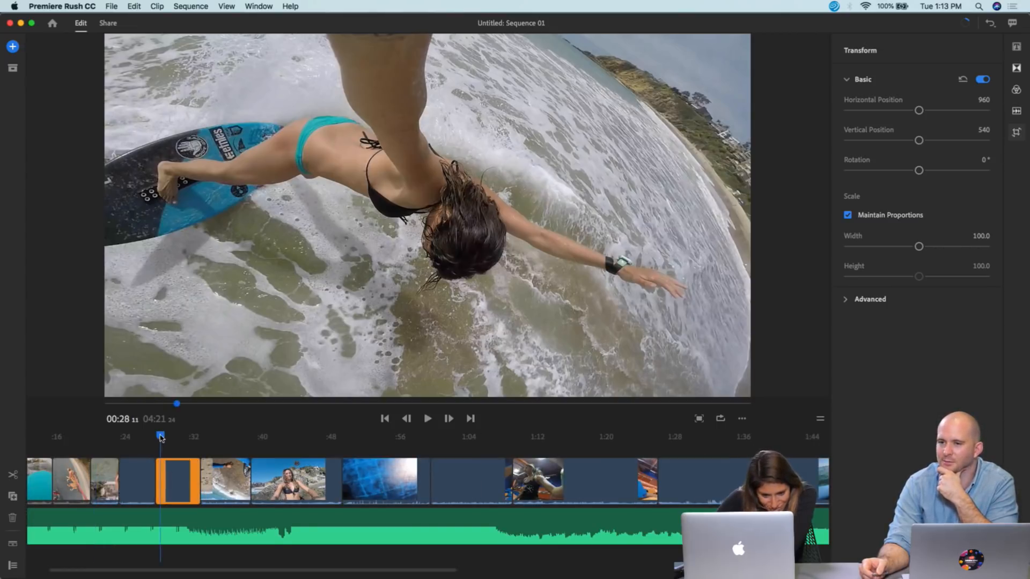
- Trim the end of the skateboarding clip heavily, leaving only a very short piece just after 0:23 before the surfing wipeout
mouse_move(160, 439)
mouse_down()
mouse_move(112, 440)
mouse_move(152, 451)
mouse_up()
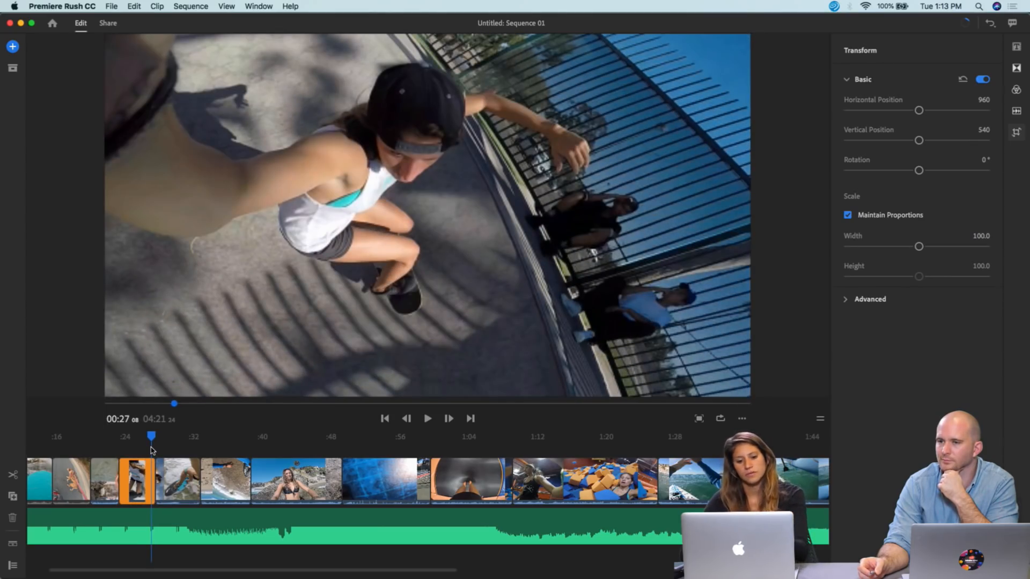
drag(152, 451, 133, 469)
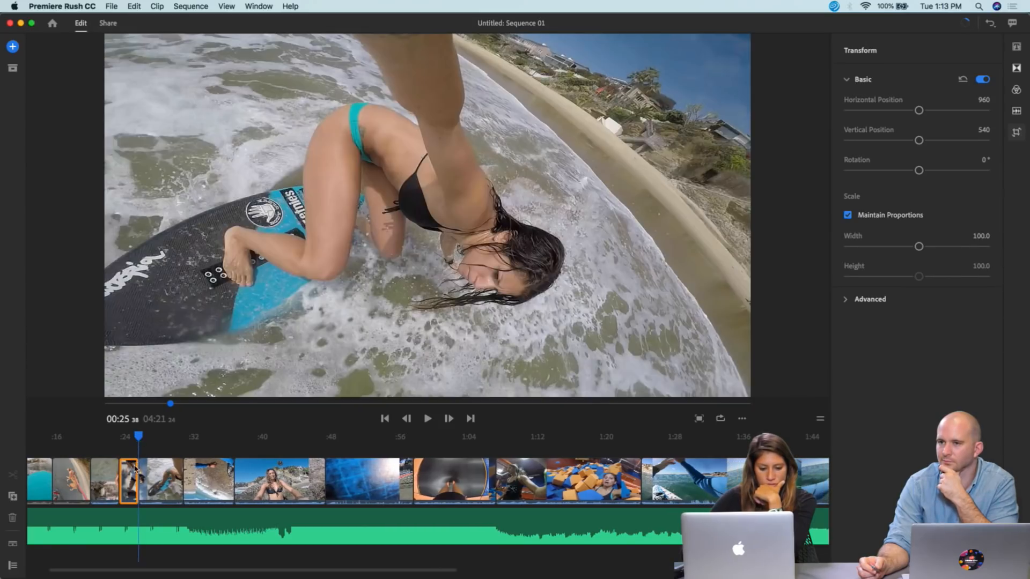
scroll(134, 469, up, 8)
scroll(134, 468, left, 3)
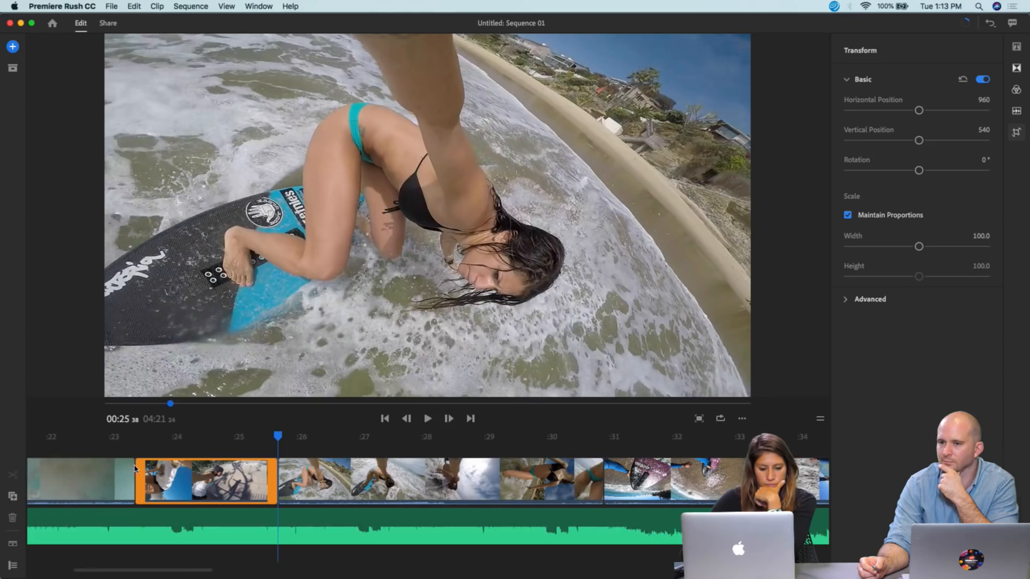
drag(265, 468, 227, 469)
drag(213, 472, 138, 479)
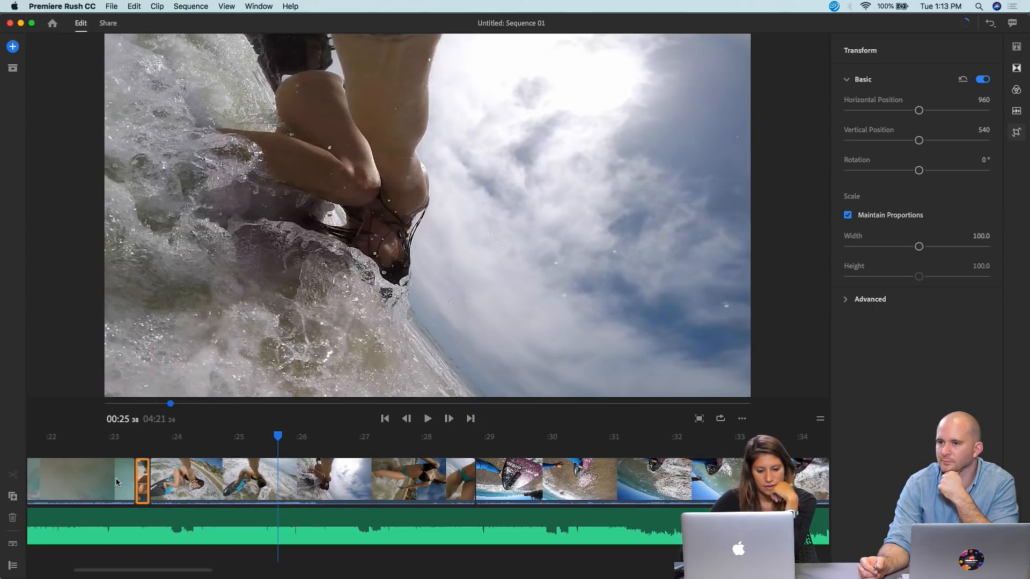
- Extend the start of the skateboarding clip, play the cut into the surfing wipeout, and lengthen the clip's end slightly
click(117, 483)
scroll(117, 483, up, 3)
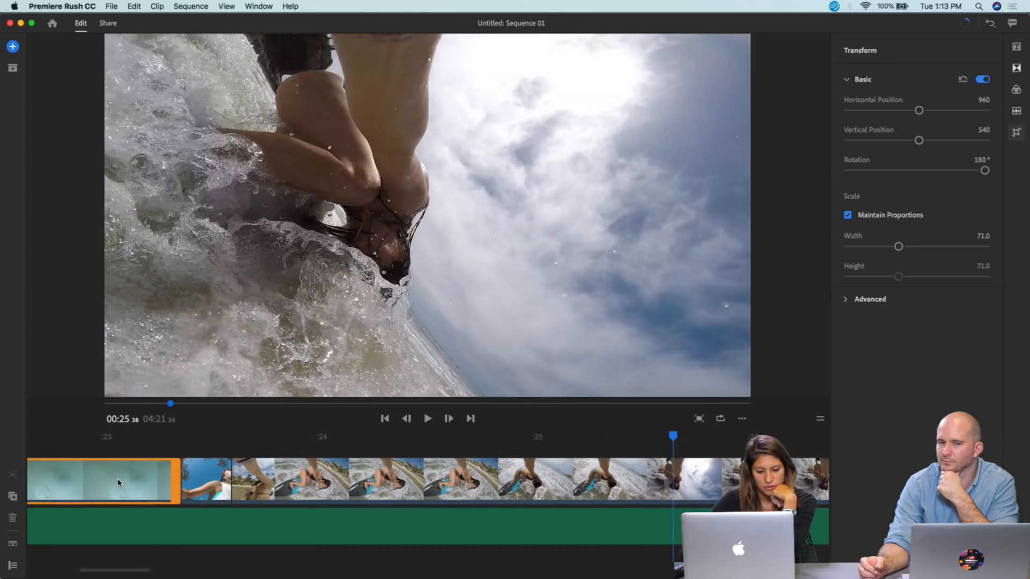
click(191, 475)
drag(179, 476, 82, 483)
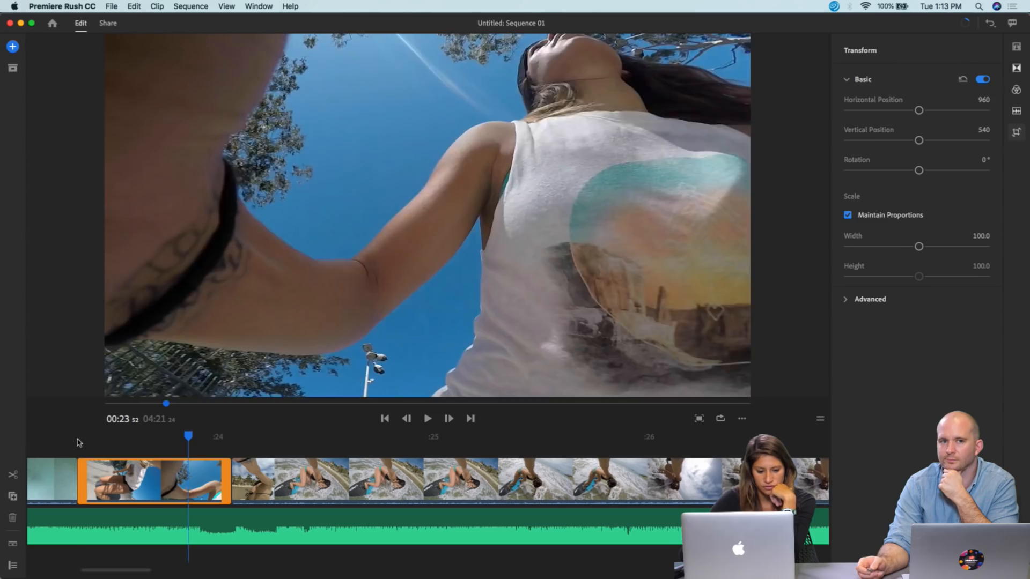
click(77, 439)
key(space)
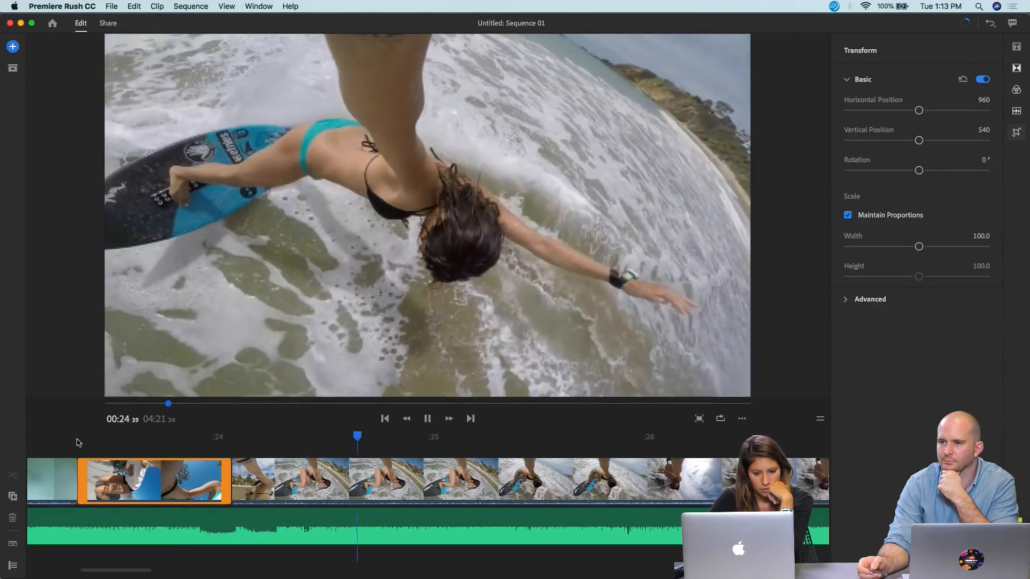
key(space)
drag(234, 480, 246, 538)
- Mute the music track and play the cut from the skateboarding clip into the surfing wipeout
click(242, 519)
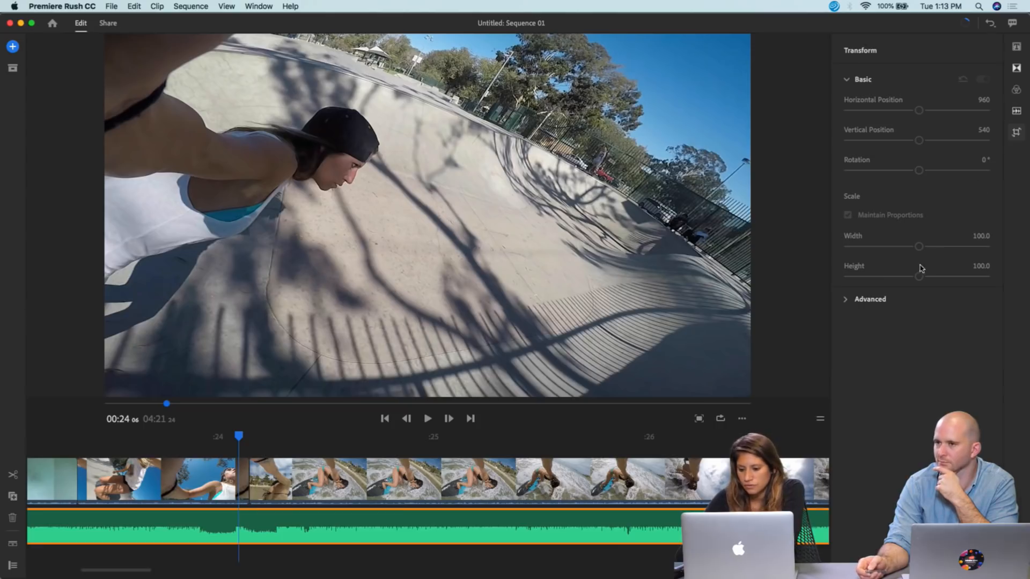
click(1015, 111)
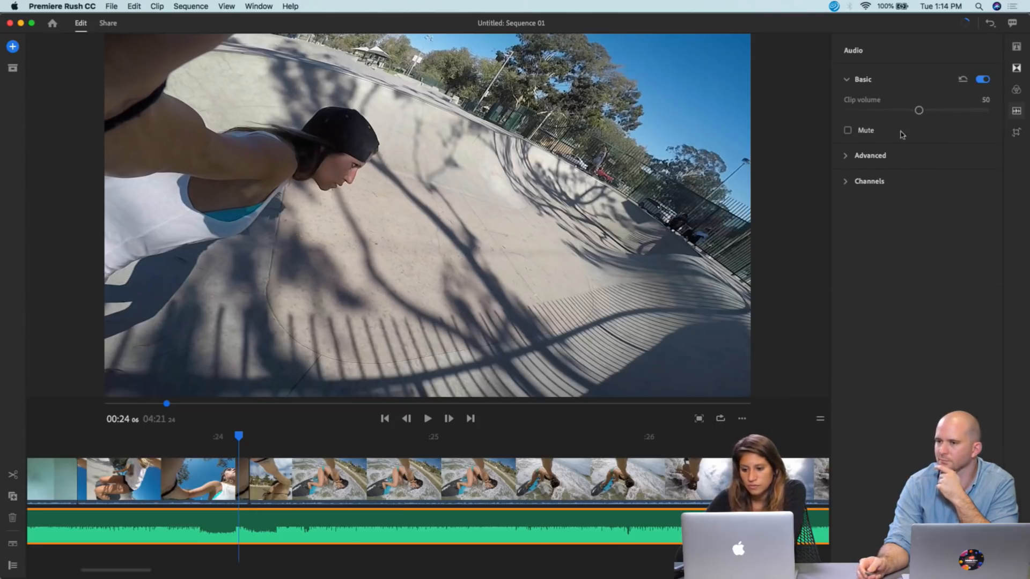
click(848, 130)
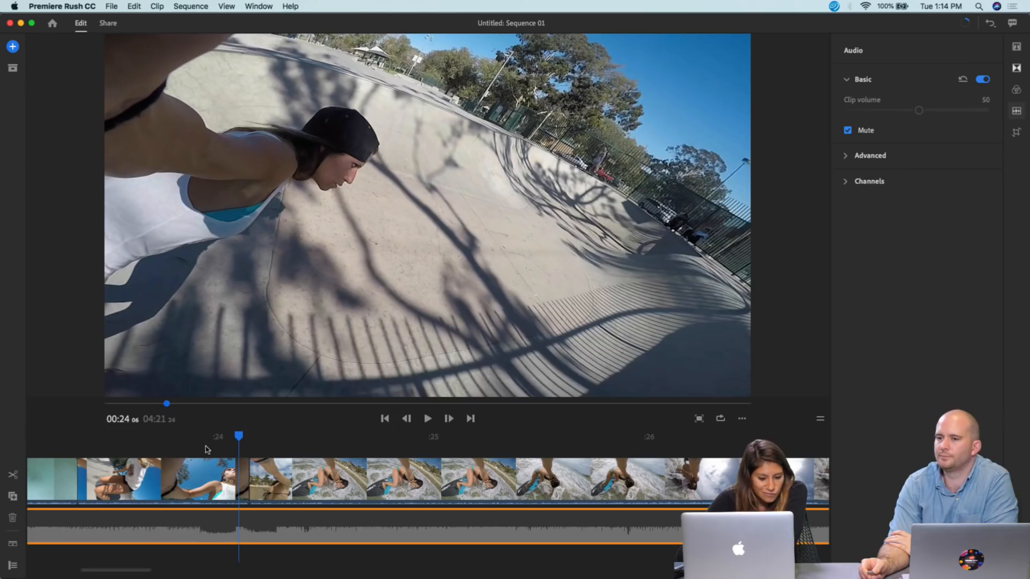
drag(239, 441, 154, 441)
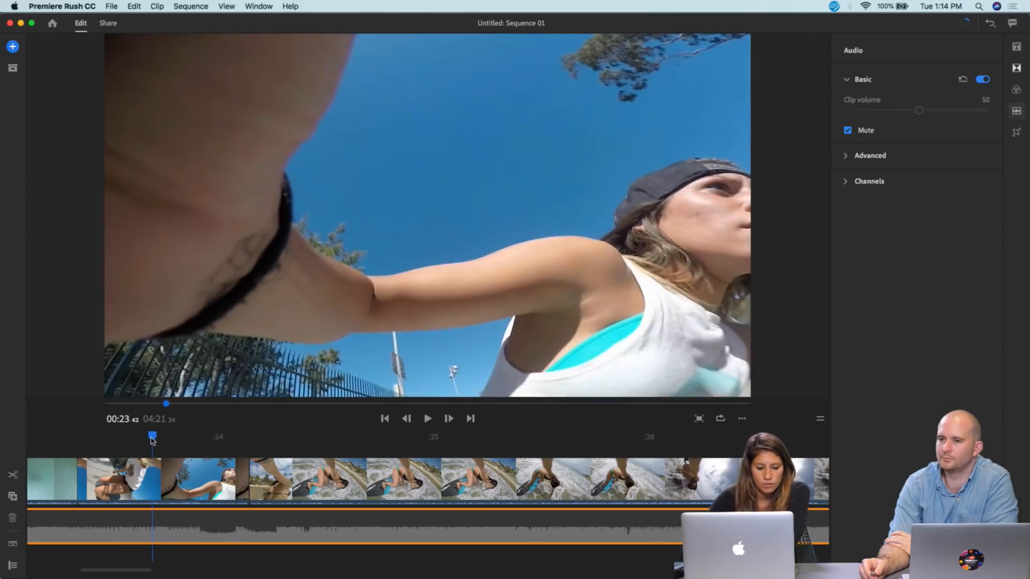
key(space)
key(space)
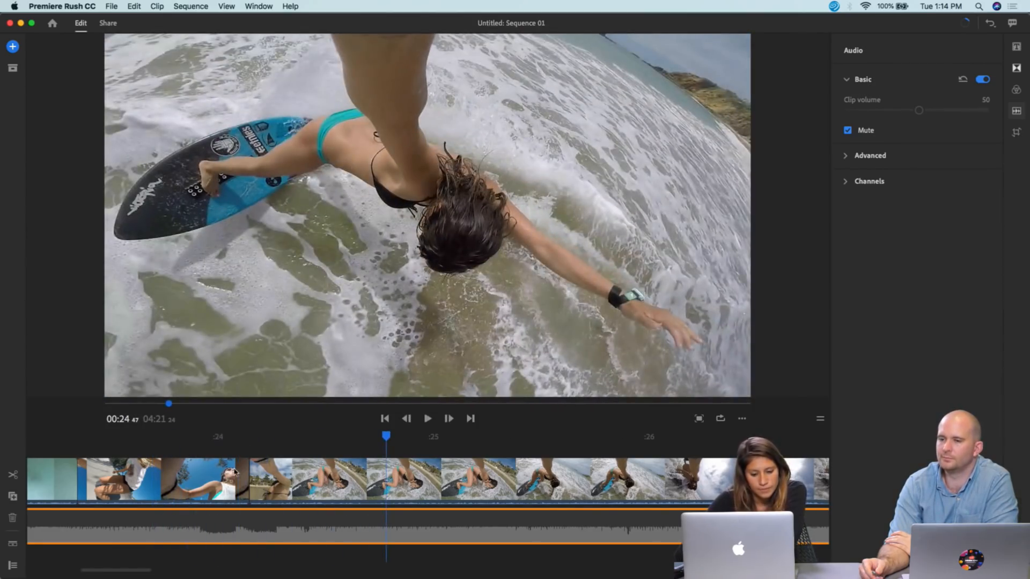
- Extend the end of the skateboarding clip to about 0:26 and trim its start so it lasts about 1.5 seconds
drag(243, 475, 619, 515)
click(261, 484)
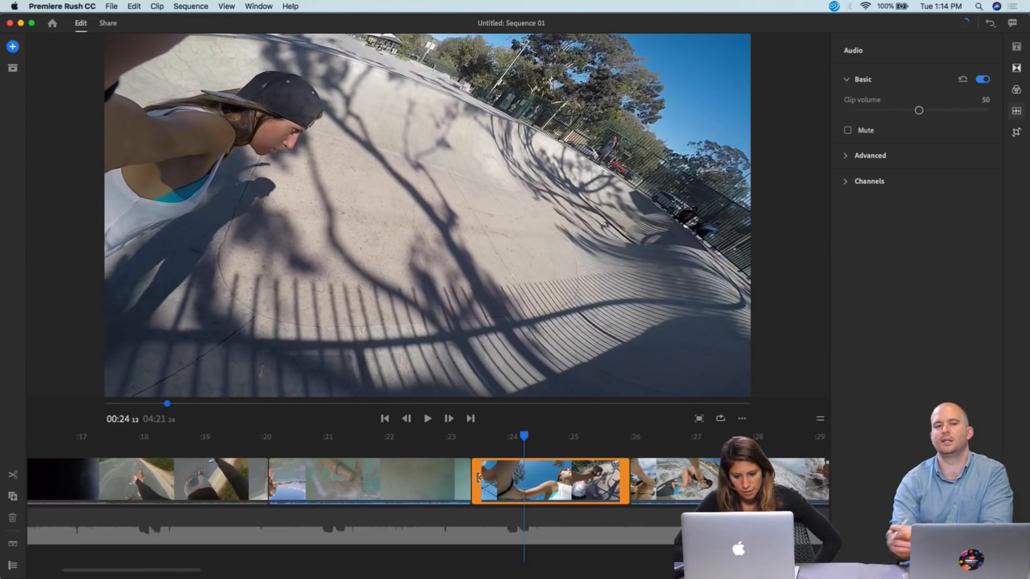
drag(479, 479, 545, 487)
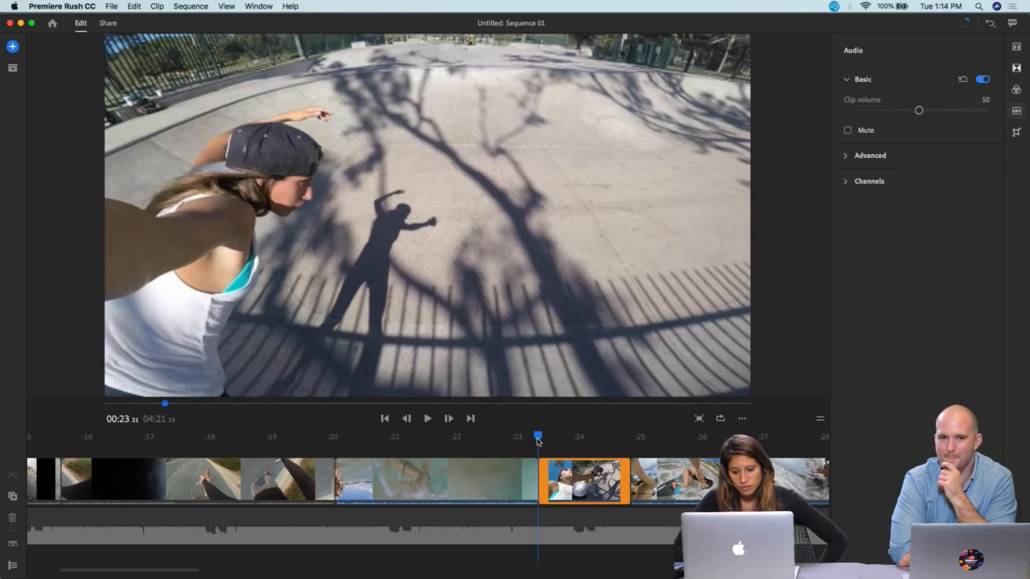
- Switch the preview quality to High and return it to Low
click(743, 419)
mouse_move(743, 405)
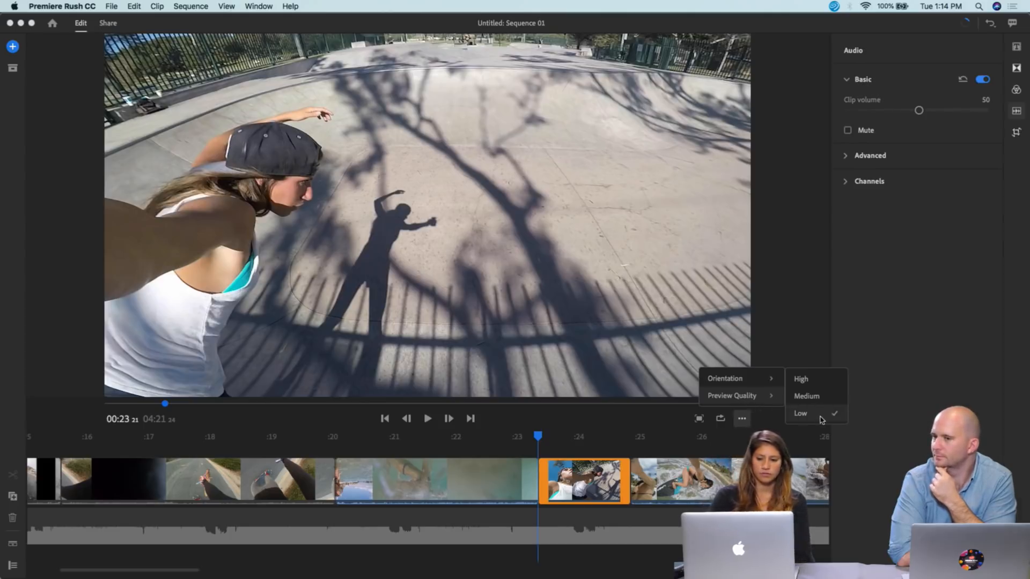
click(822, 381)
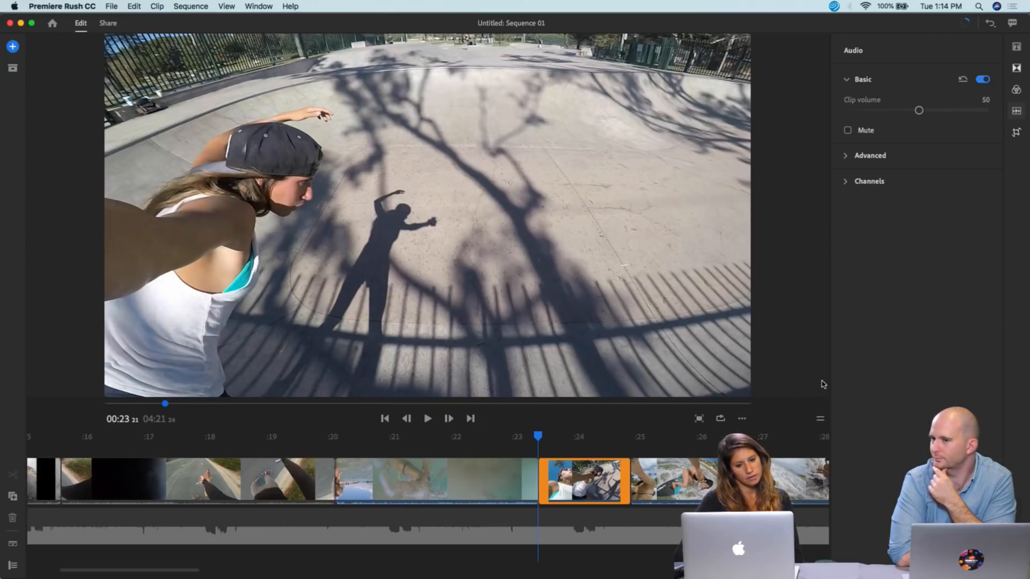
click(742, 420)
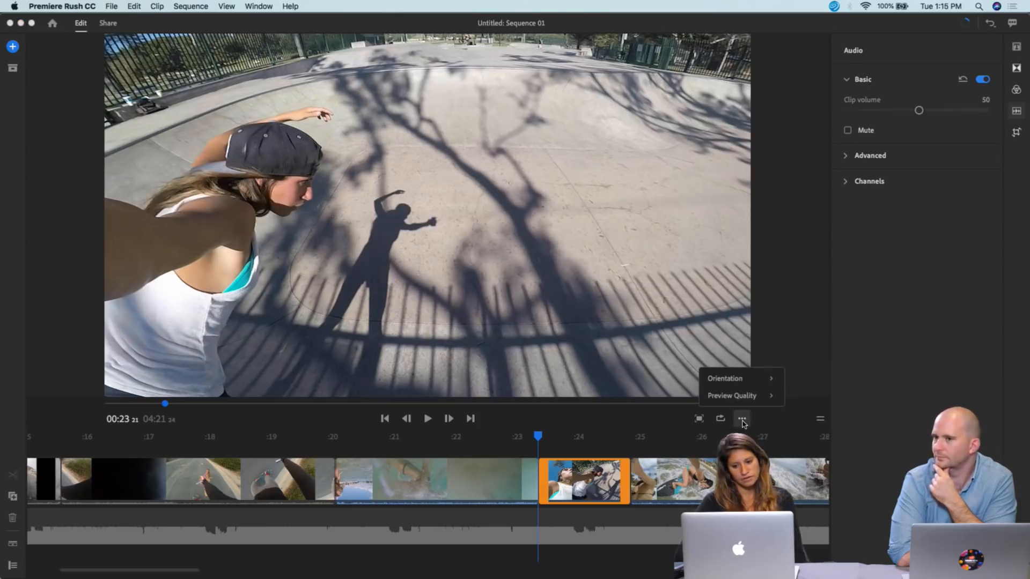
mouse_move(744, 402)
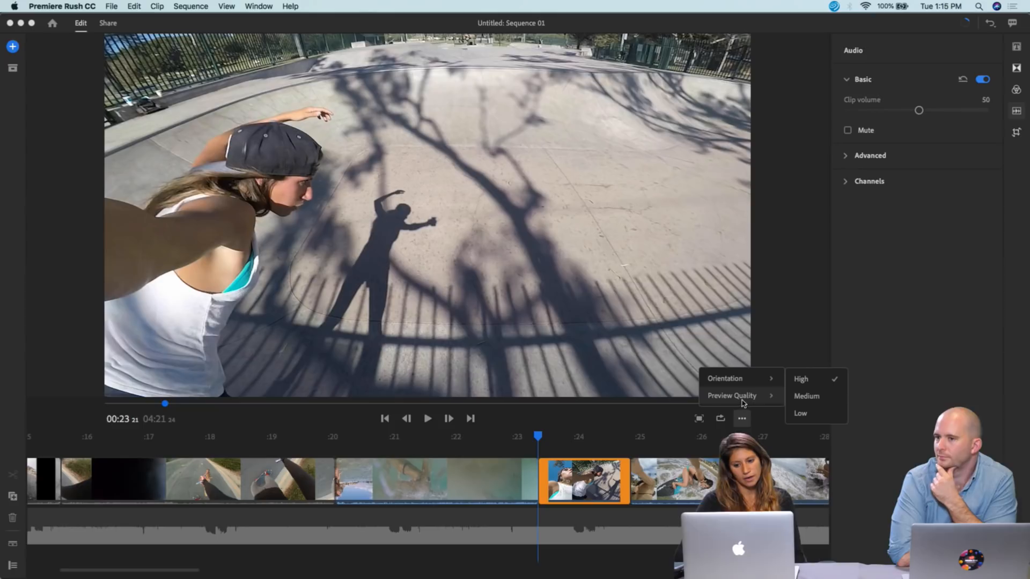
click(799, 414)
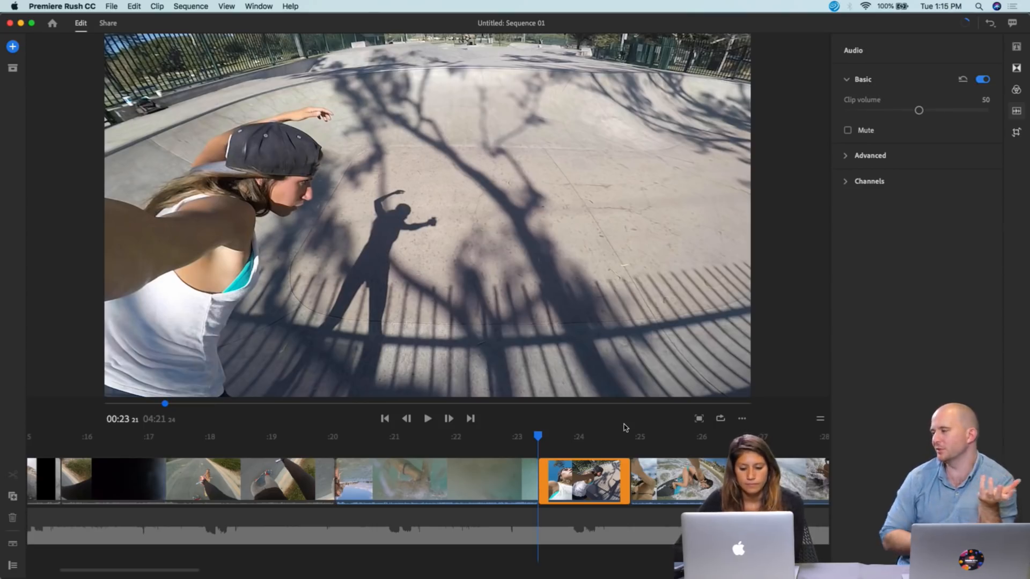
- Trim the end of the skateboarding clip before the surfing wipeout so it ends at about 0:23:55
drag(539, 440, 591, 486)
click(620, 488)
click(620, 483)
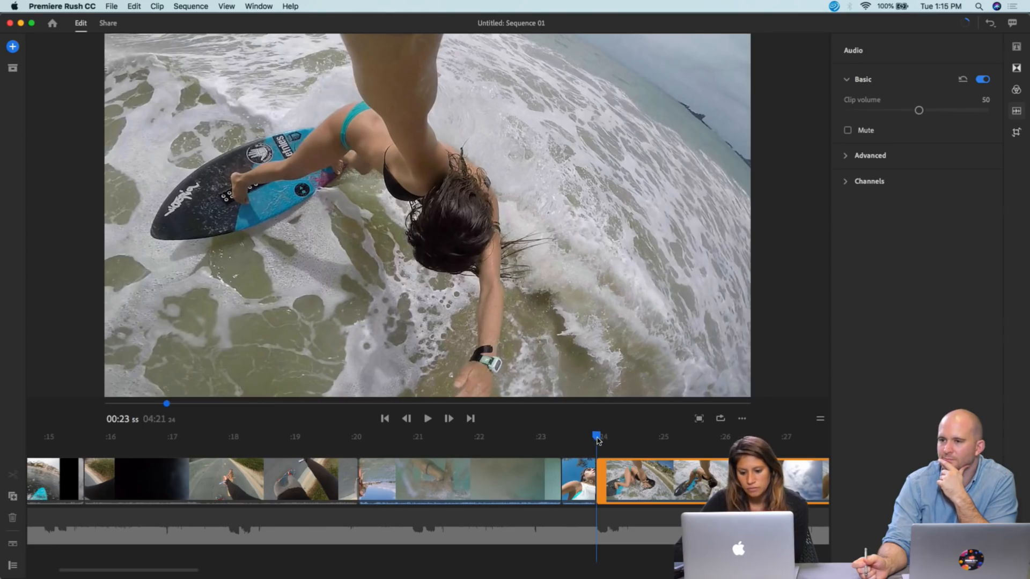
- Play from the underwater clip into the surfing wipeout and trim the wipeout clip's end to 0:26:13
drag(597, 436, 543, 436)
key(space)
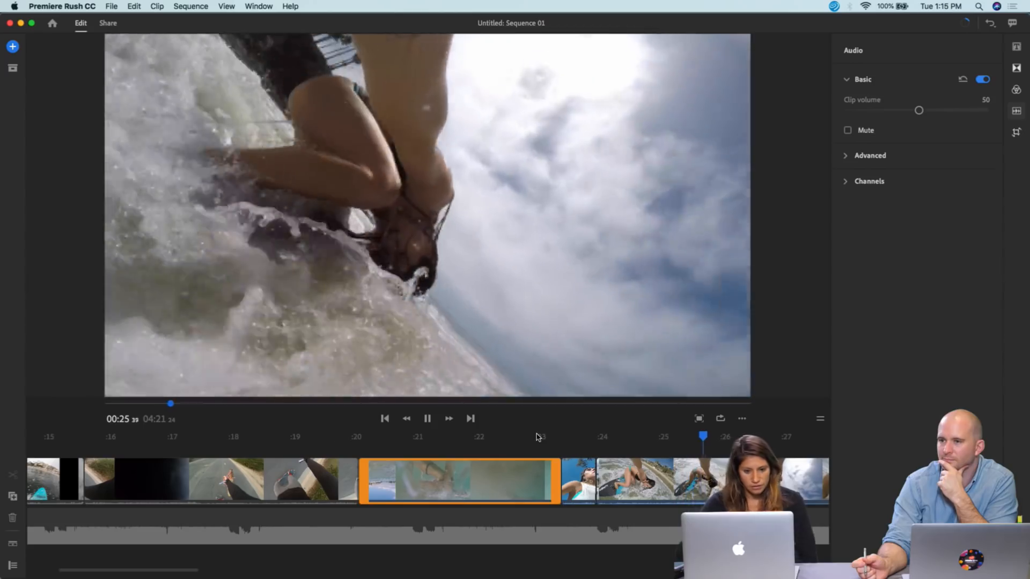
key(space)
scroll(637, 466, right, 5)
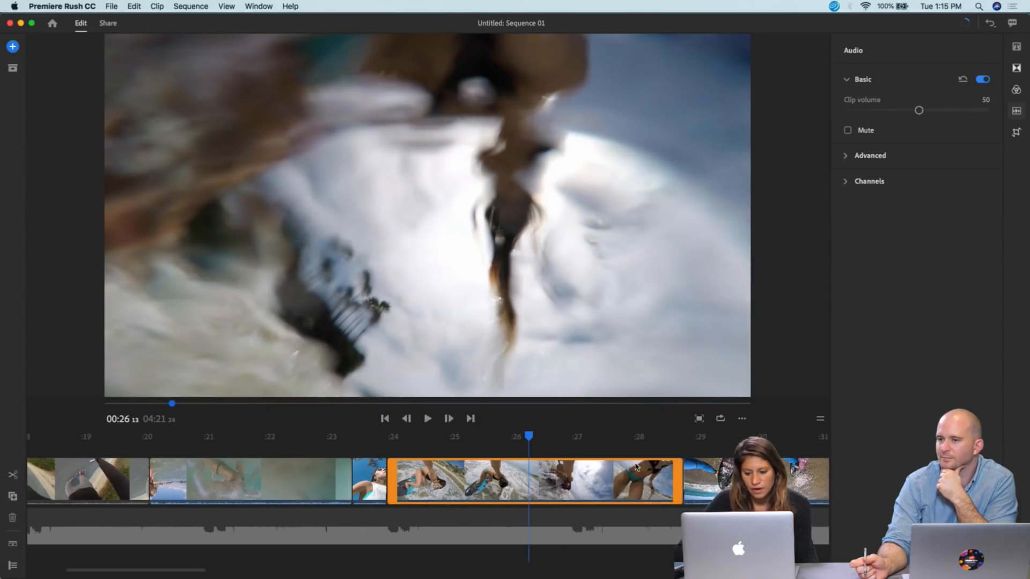
drag(673, 474, 515, 486)
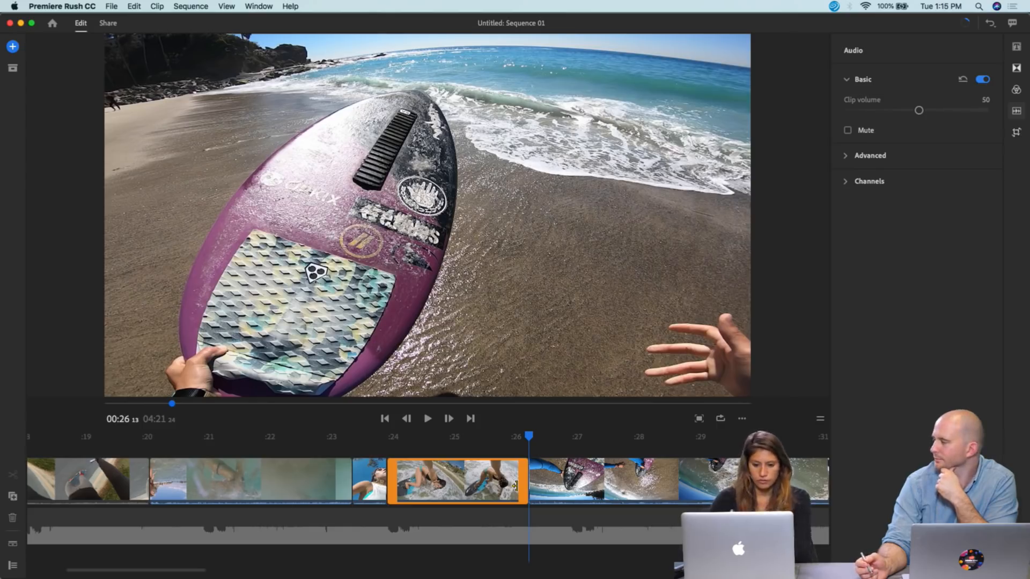
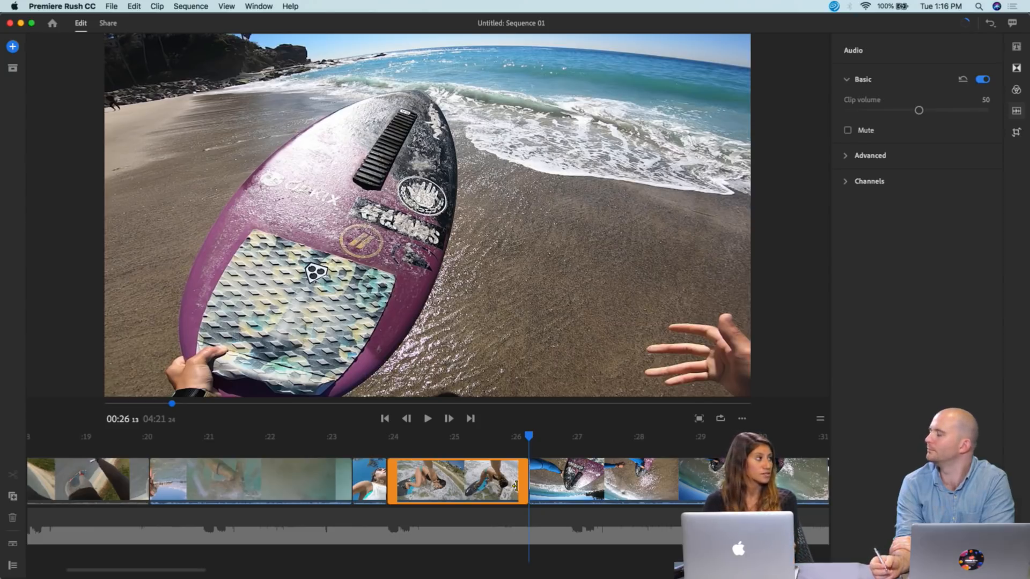
- Show the project assets and shorten the end of the surfing wipeout clip to 0:26:00
click(13, 69)
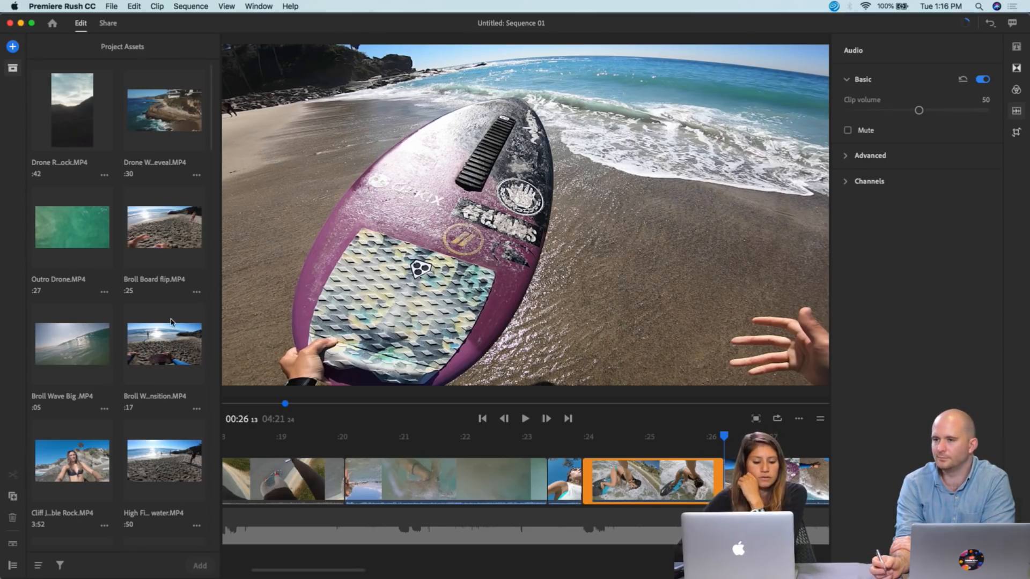
scroll(428, 494, right, 3)
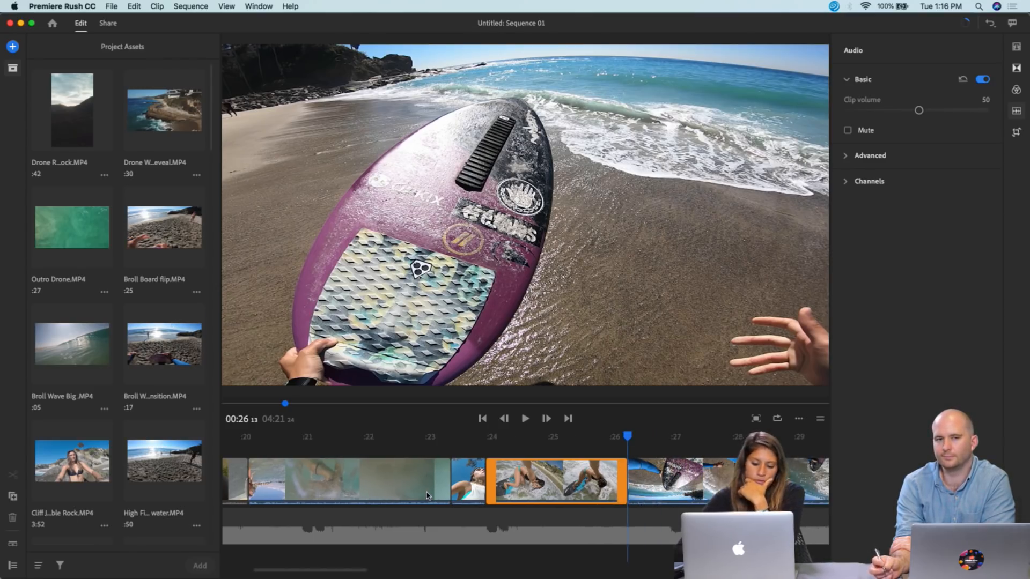
drag(626, 438, 608, 473)
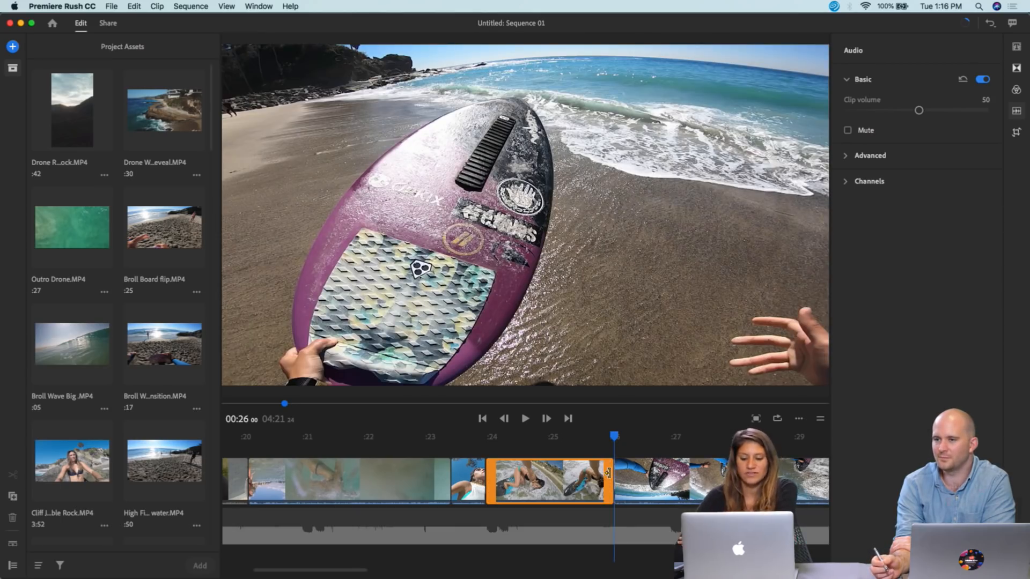
- Scrub through the purple surfboard beach clip and trim a short piece off its start
scroll(609, 475, right, 5)
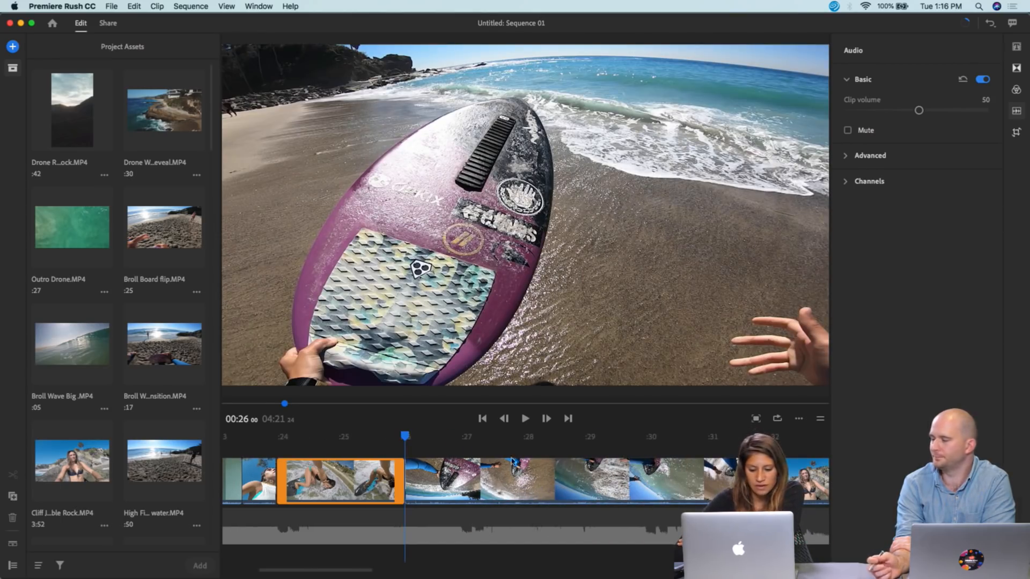
drag(407, 438, 572, 454)
drag(409, 480, 386, 479)
drag(390, 479, 416, 483)
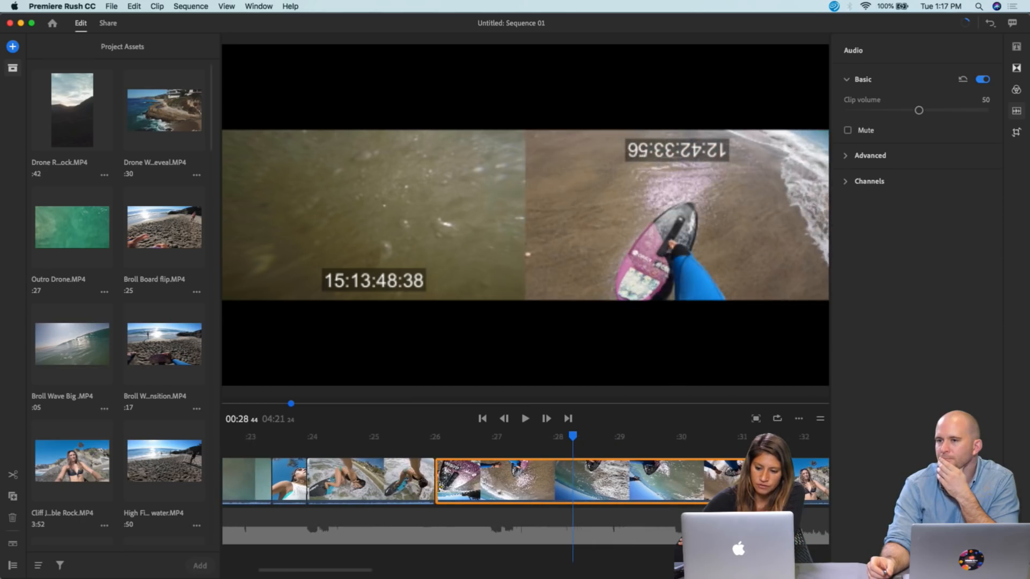
mouse_move(431, 487)
mouse_down()
mouse_move(394, 486)
mouse_move(467, 488)
mouse_move(421, 486)
mouse_up()
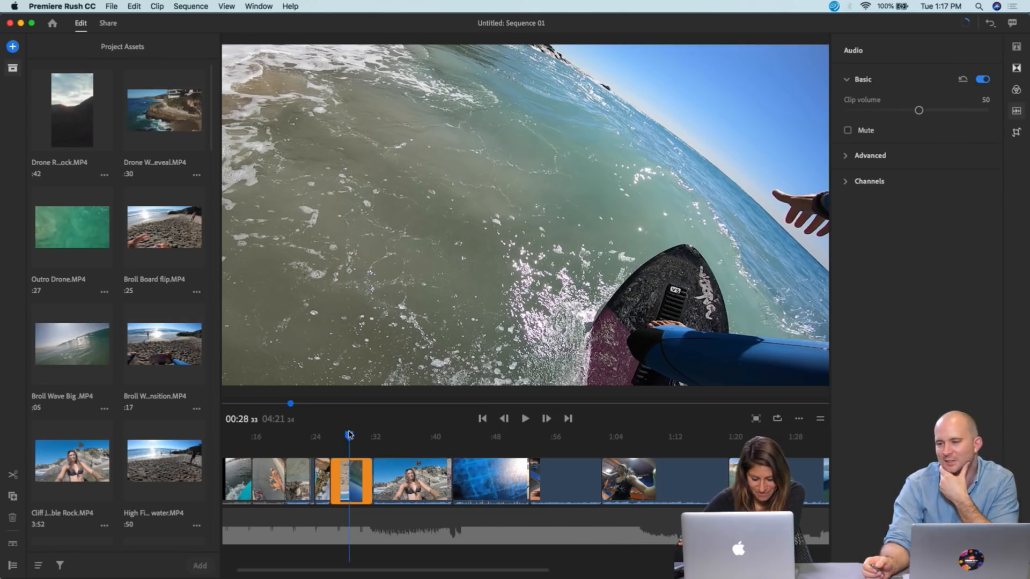
- Look through the remaining clips up to about 2:28 for footage to follow the surfing wipeout
click(432, 437)
drag(445, 441, 624, 441)
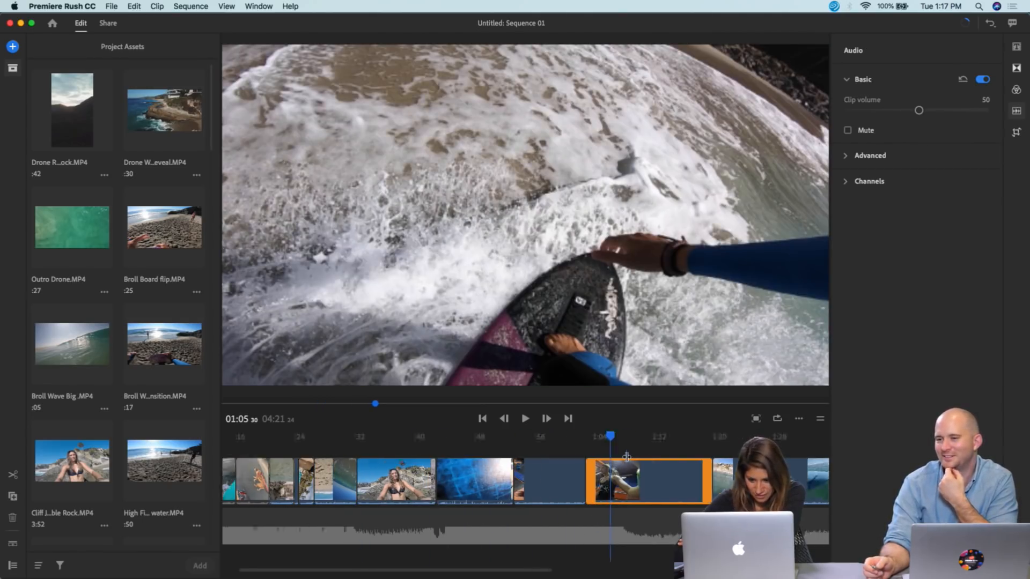
scroll(626, 460, right, 10)
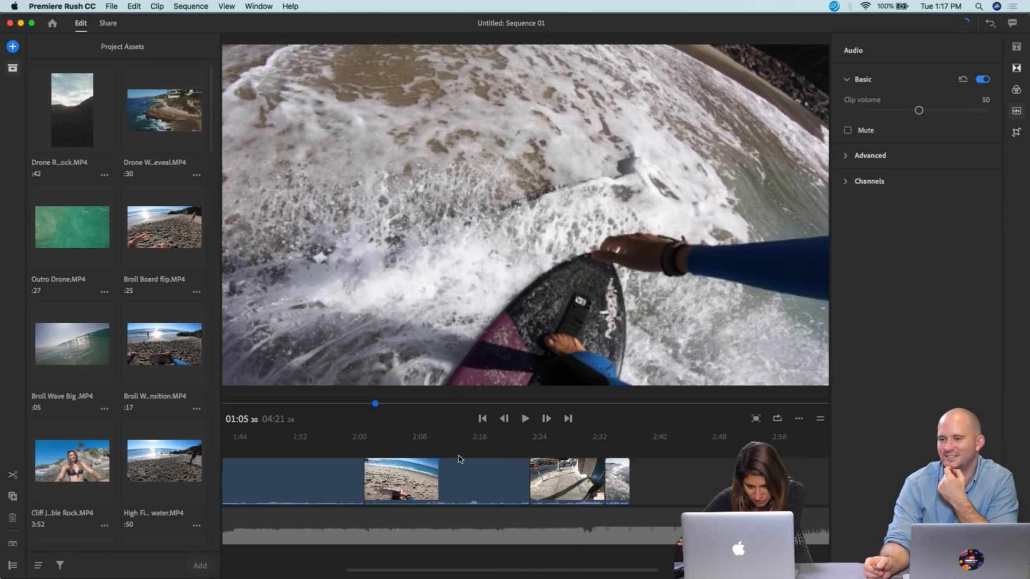
scroll(459, 459, left, 10)
scroll(458, 459, down, 3)
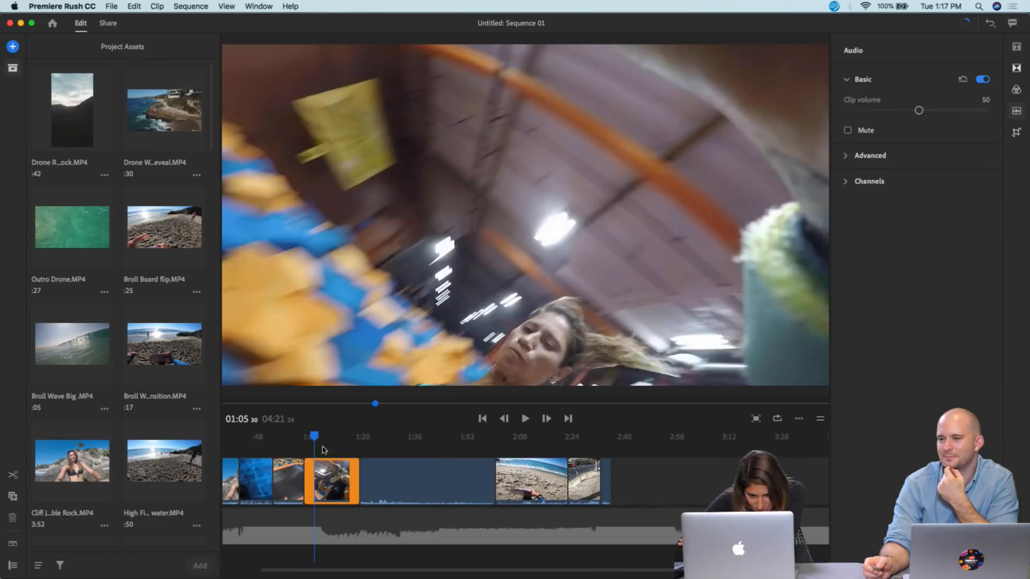
drag(316, 437, 588, 440)
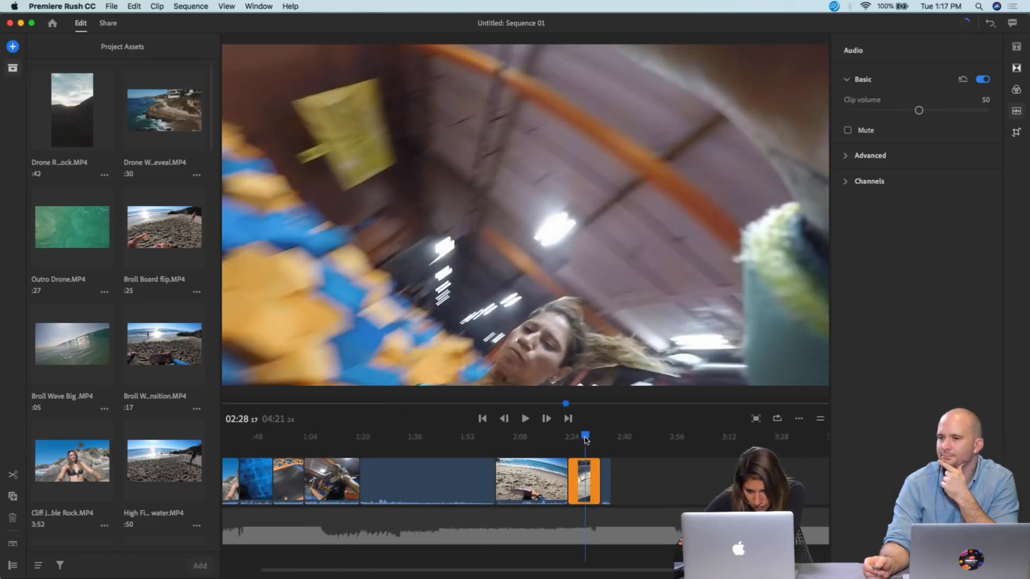
click(548, 449)
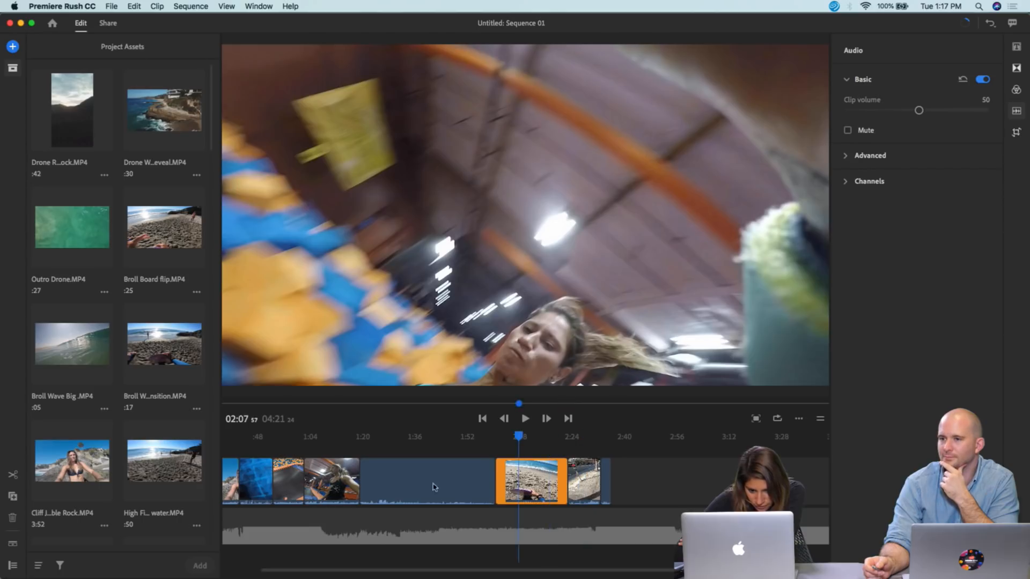
click(329, 479)
click(403, 462)
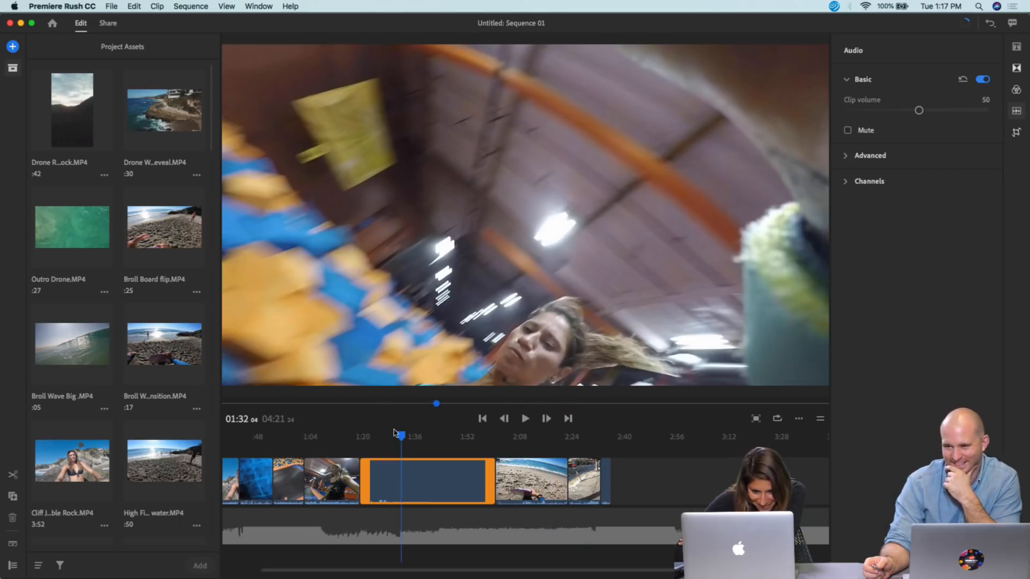
click(349, 456)
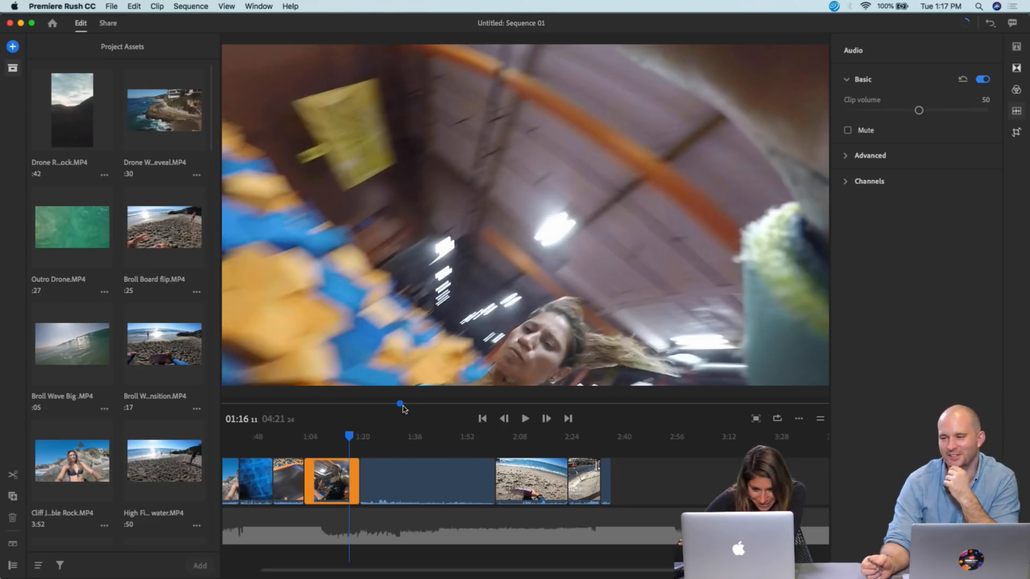
drag(404, 409, 383, 408)
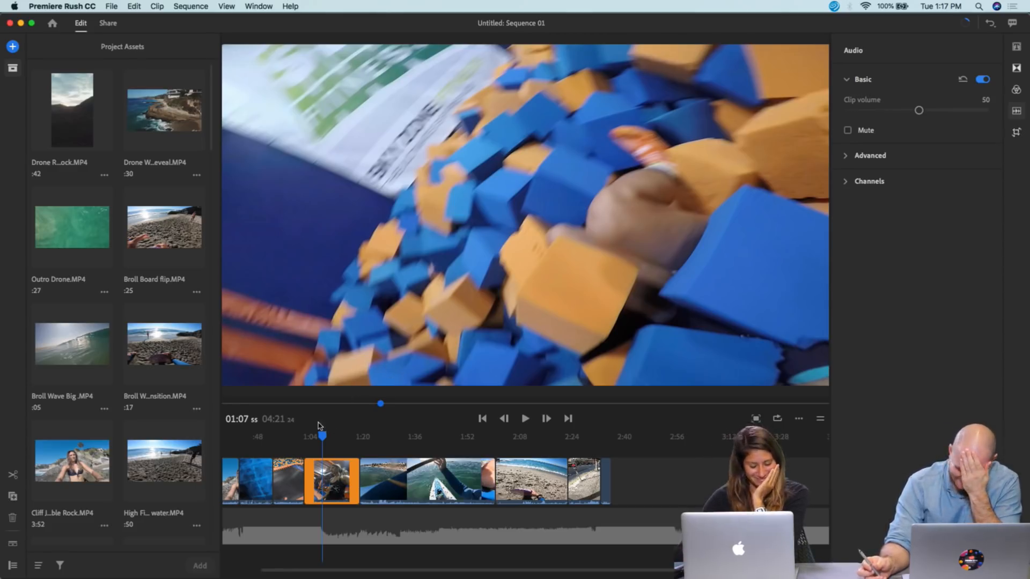
- Move the sidewalk skateboarding clip from about 2:28 to between the surfing wipeout and the purple surfboard beach clip
drag(322, 437, 585, 470)
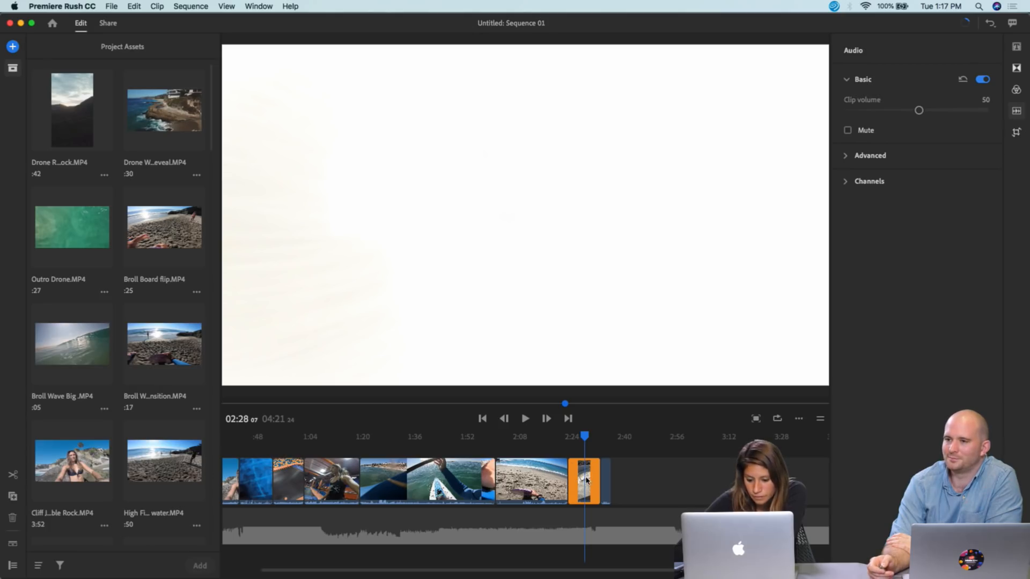
drag(586, 480, 259, 477)
scroll(259, 478, left, 5)
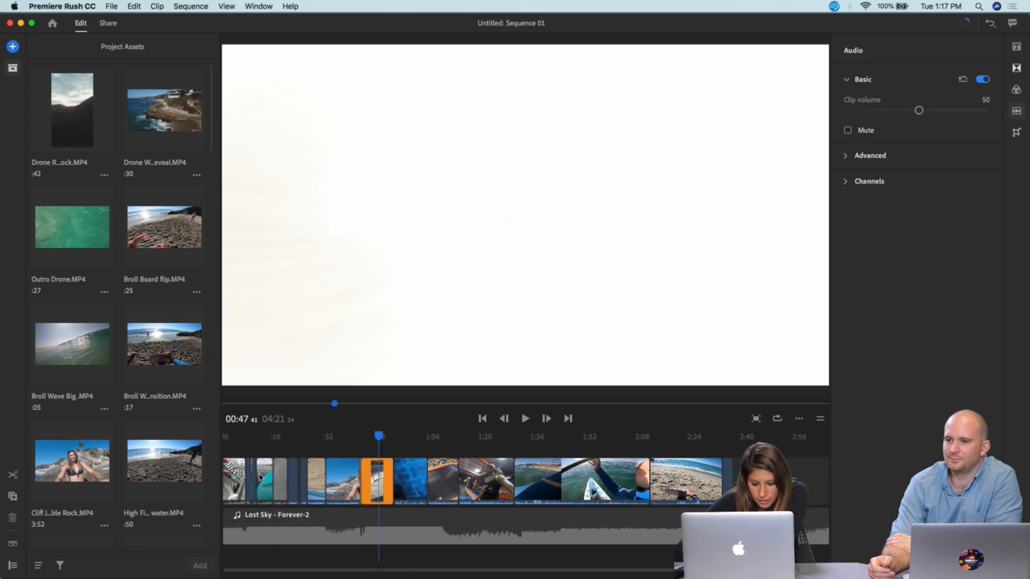
scroll(352, 458, up, 3)
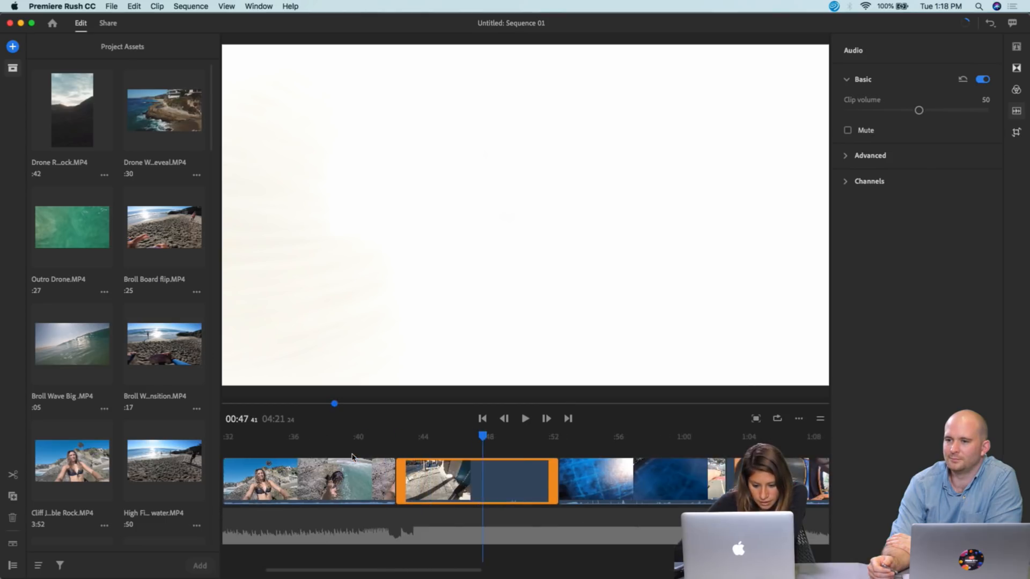
scroll(352, 457, down, 2)
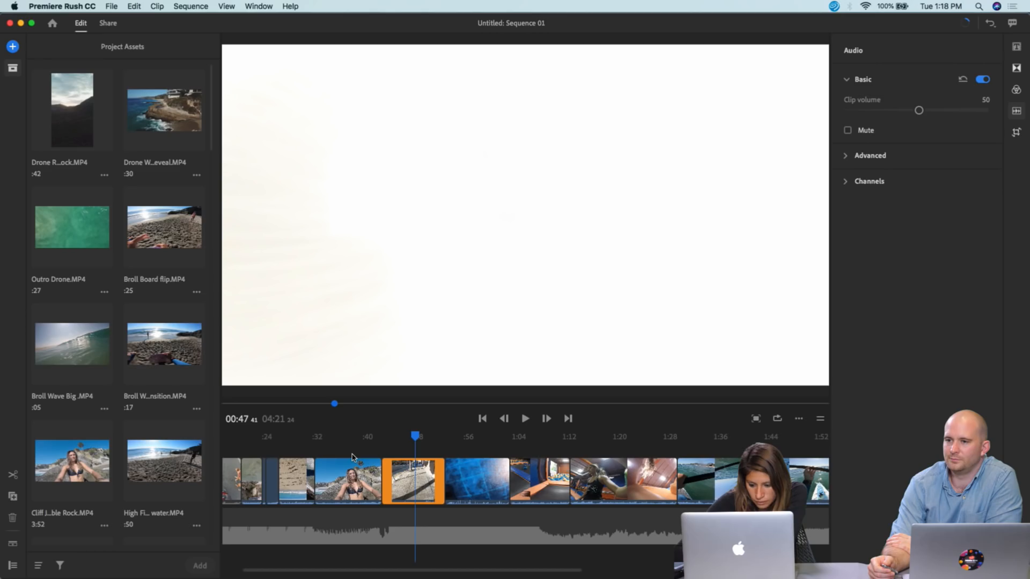
scroll(421, 479, left, 2)
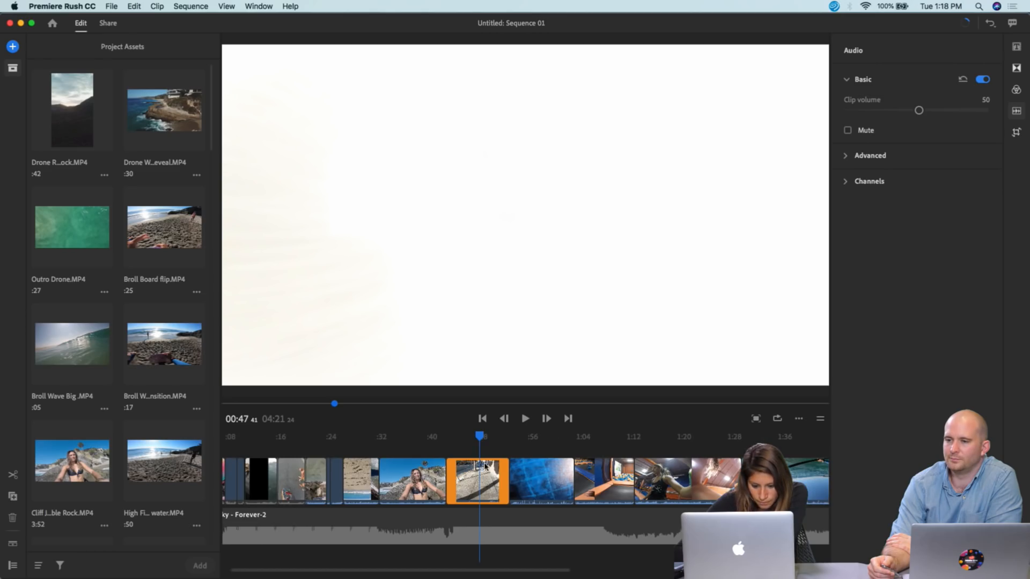
drag(479, 437, 346, 460)
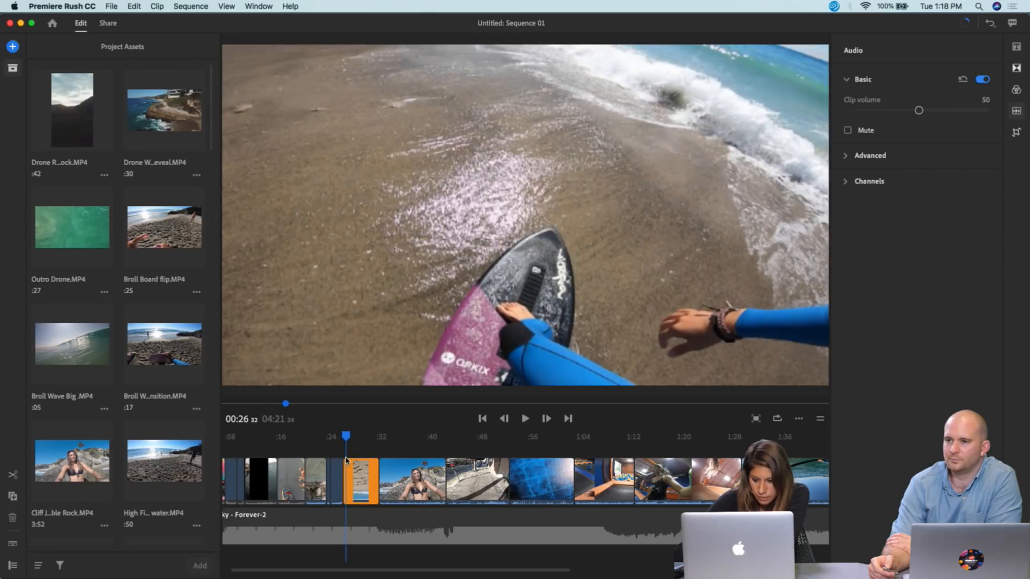
drag(477, 487, 376, 493)
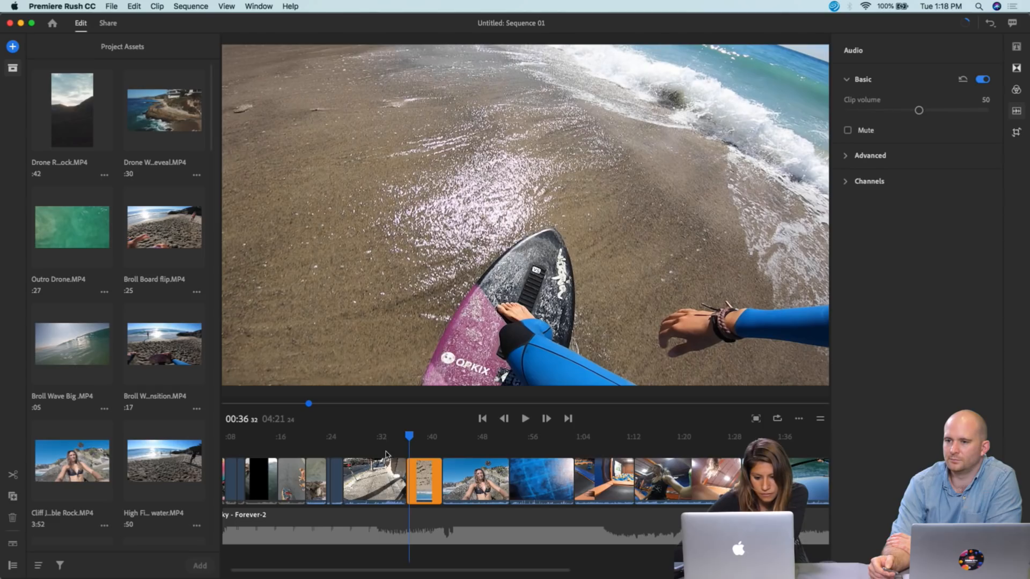
- Trim about four seconds, including the dark opening, off the start of the sidewalk skateboarding clip and play the result
drag(408, 436, 368, 441)
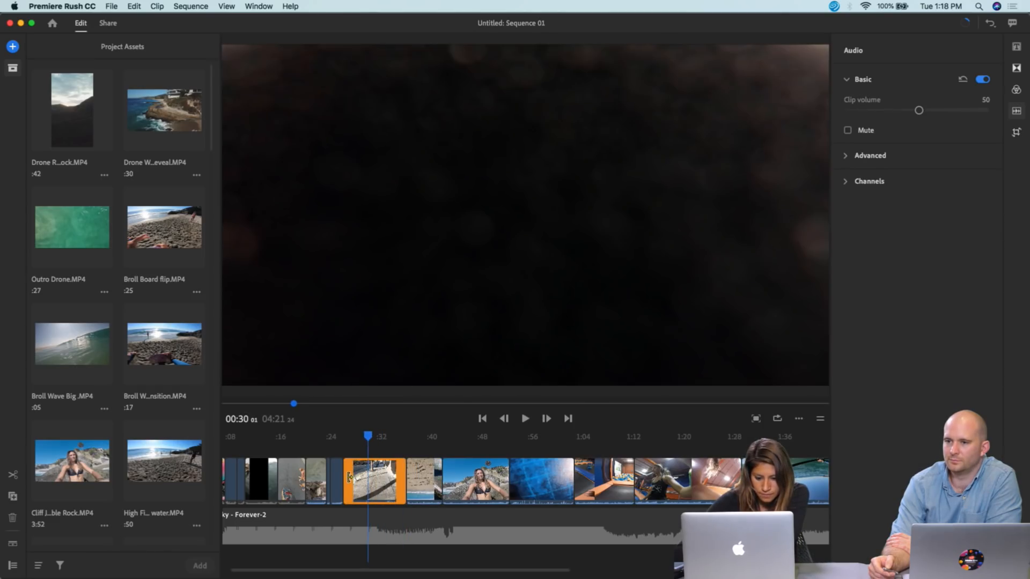
drag(349, 477, 372, 479)
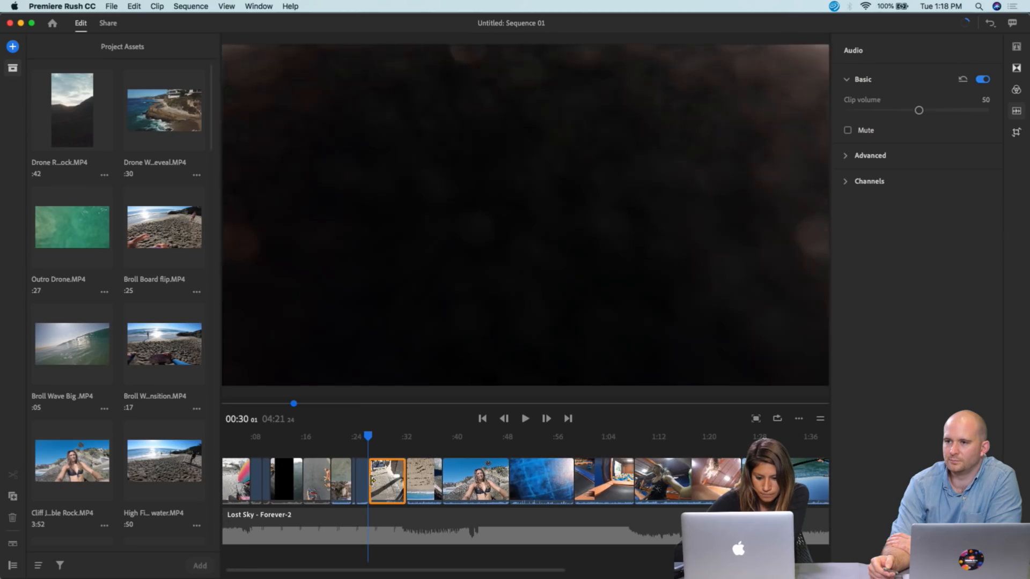
mouse_move(370, 437)
mouse_down()
mouse_move(396, 438)
mouse_move(377, 437)
mouse_up()
key(space)
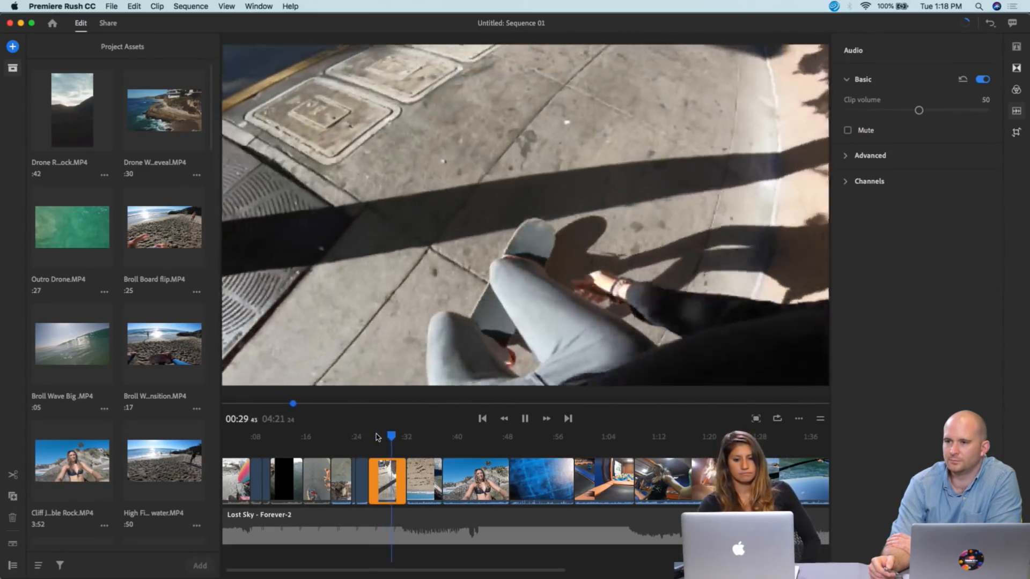
key(space)
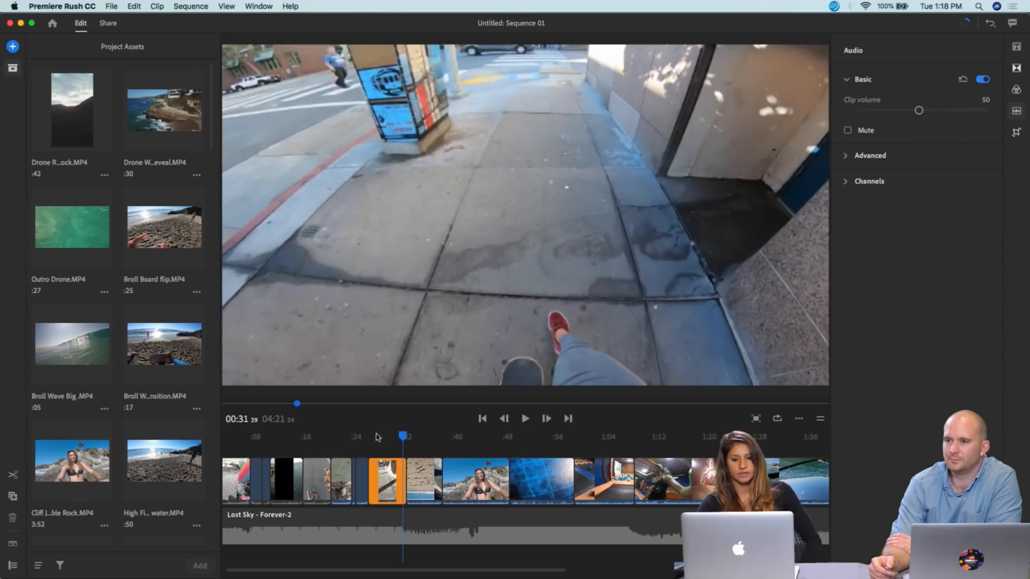
- Trim about three seconds off the end of the sidewalk skateboarding clip and a sliver off the start of the purple surfboard clip
drag(398, 469, 386, 469)
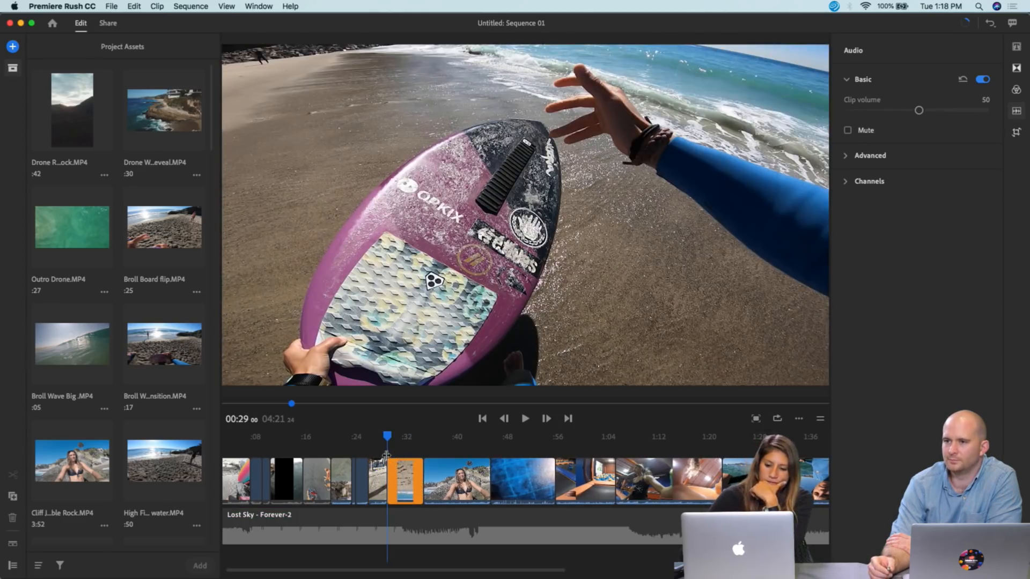
click(386, 475)
click(405, 475)
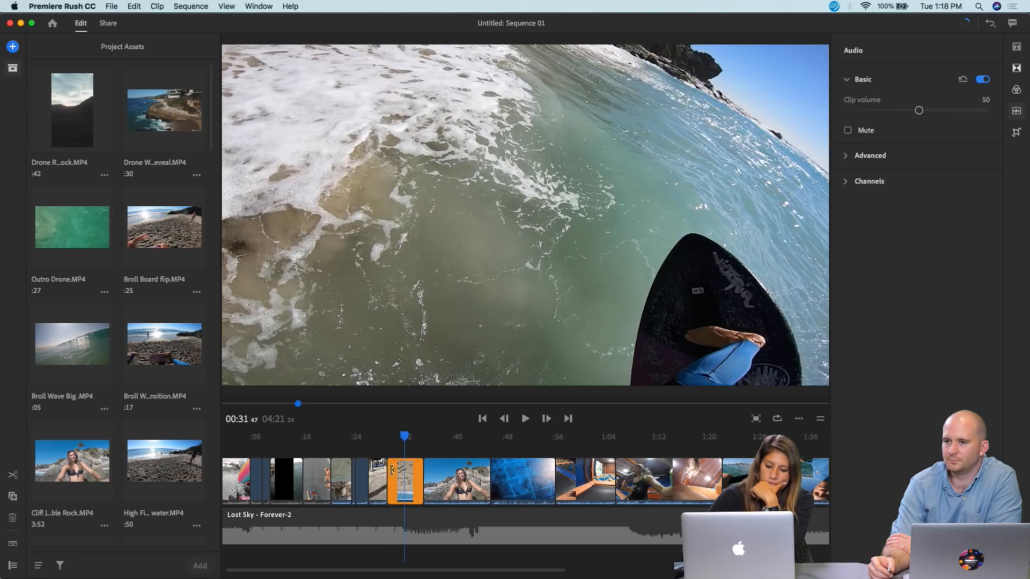
click(386, 471)
click(395, 471)
scroll(396, 471, up, 3)
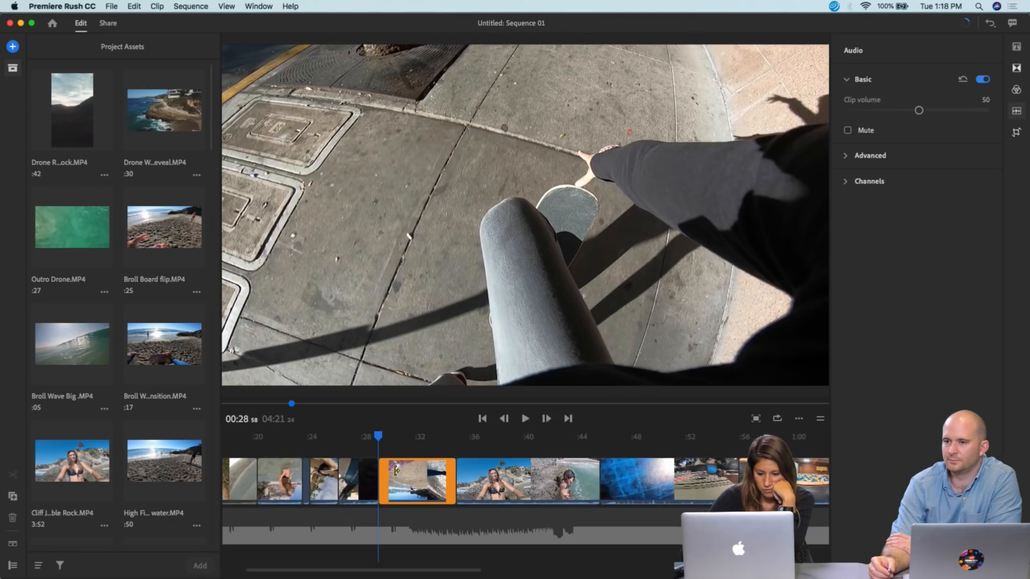
drag(384, 474, 387, 476)
scroll(325, 478, up, 5)
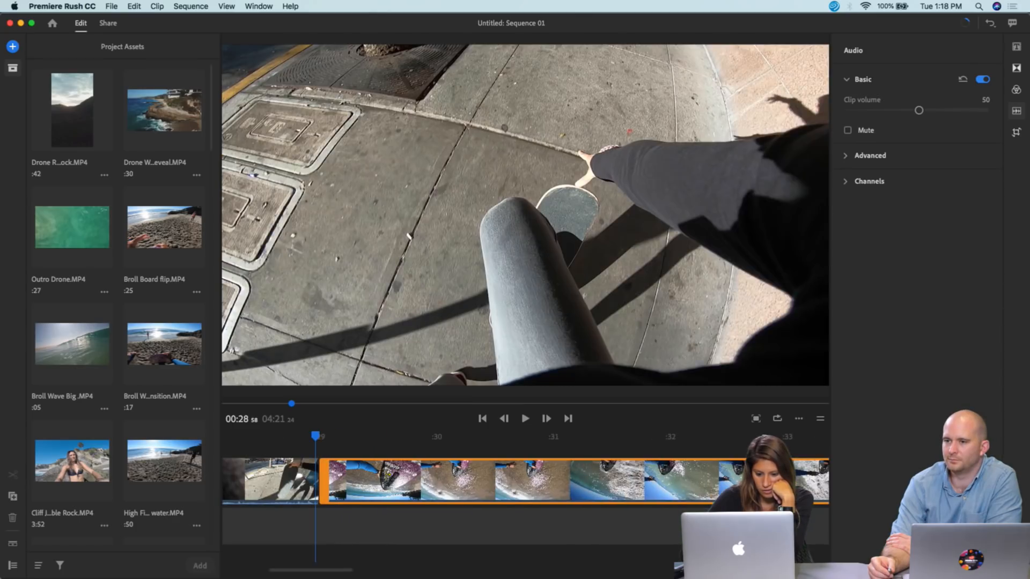
drag(325, 479, 348, 486)
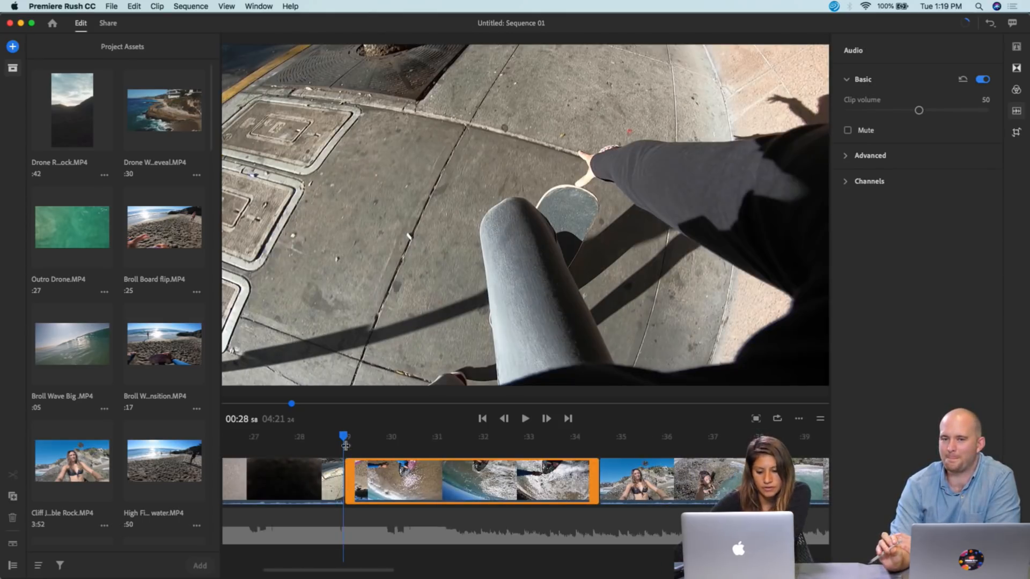
- Trim about one more second of the dark opening off the start of the sidewalk skateboarding clip
scroll(358, 477, left, 3)
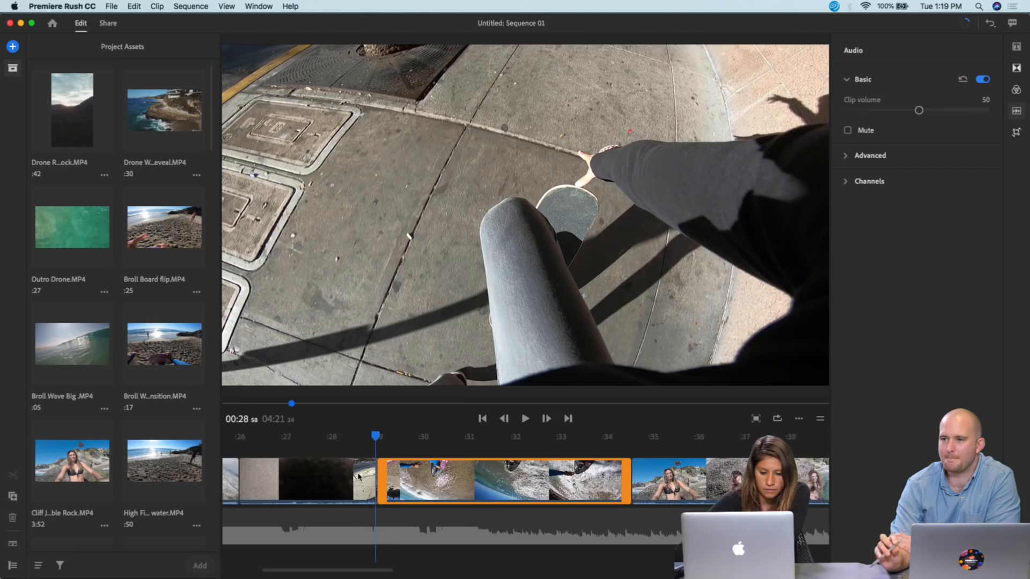
scroll(360, 477, down, 2)
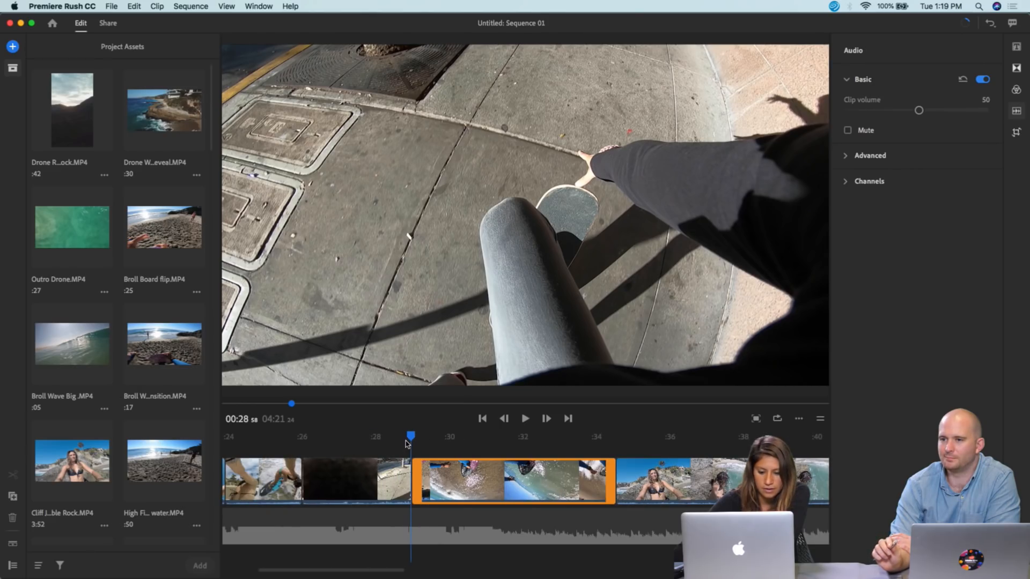
drag(411, 441, 373, 448)
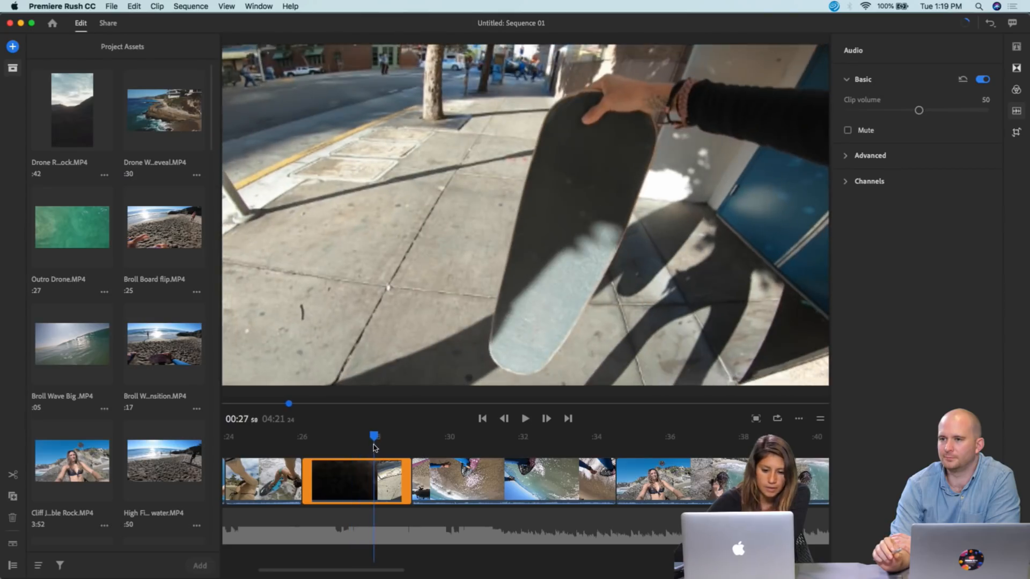
click(310, 477)
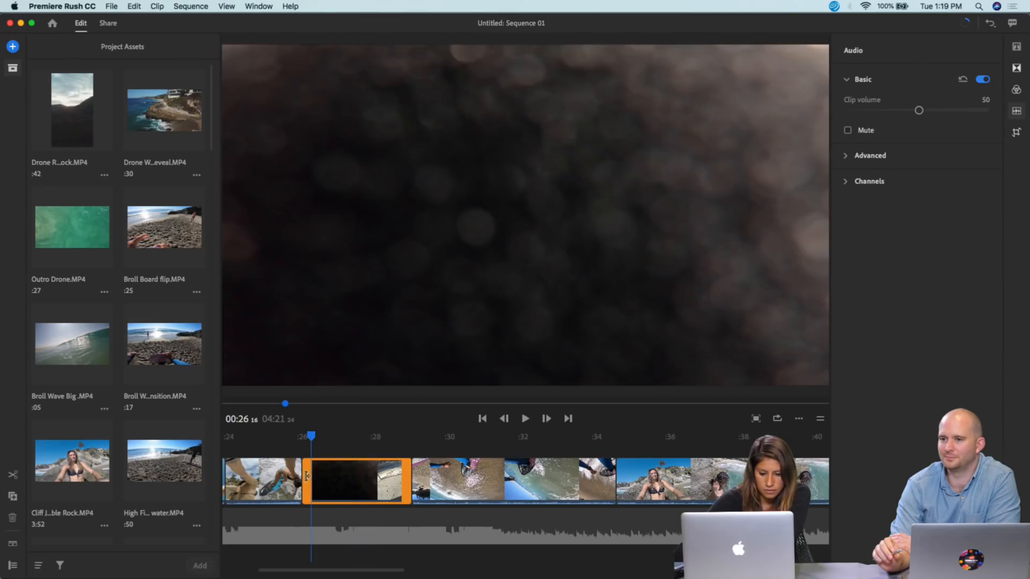
drag(307, 477, 351, 479)
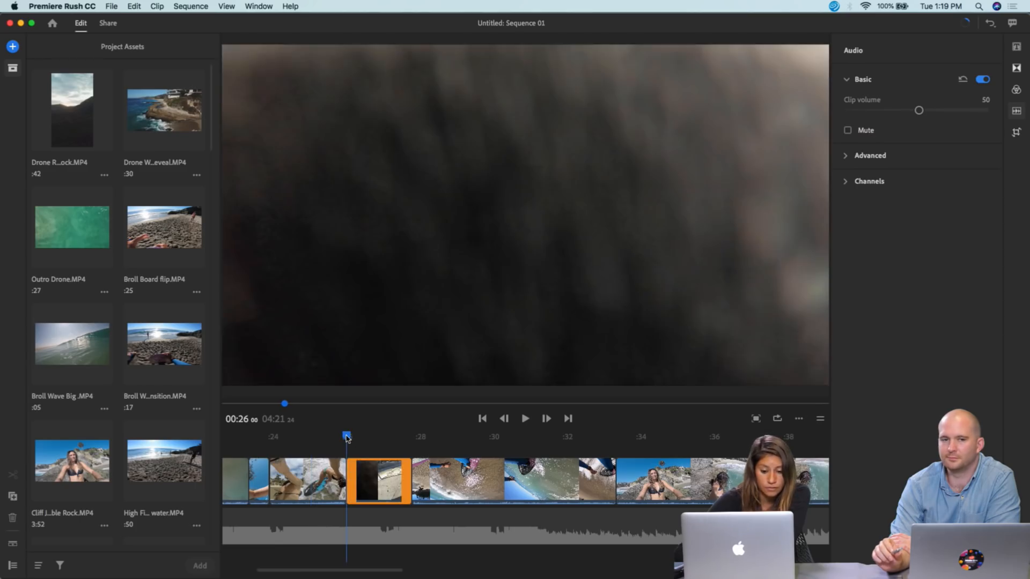
- Play from the surfing wipeout across the skateboarding clip and trim a tiny fraction of a second off the purple surfboard clip's start
drag(349, 438, 330, 438)
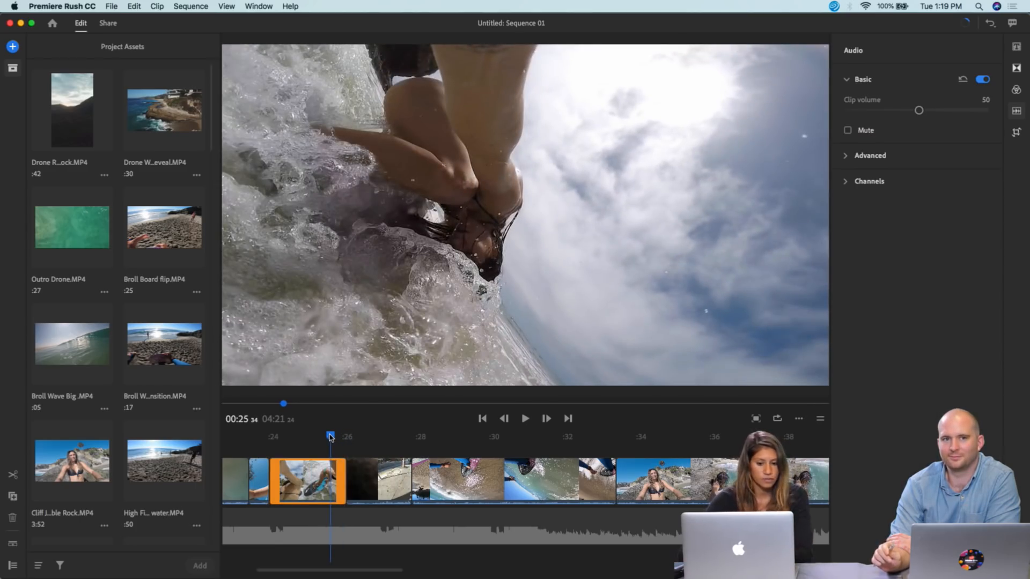
key(space)
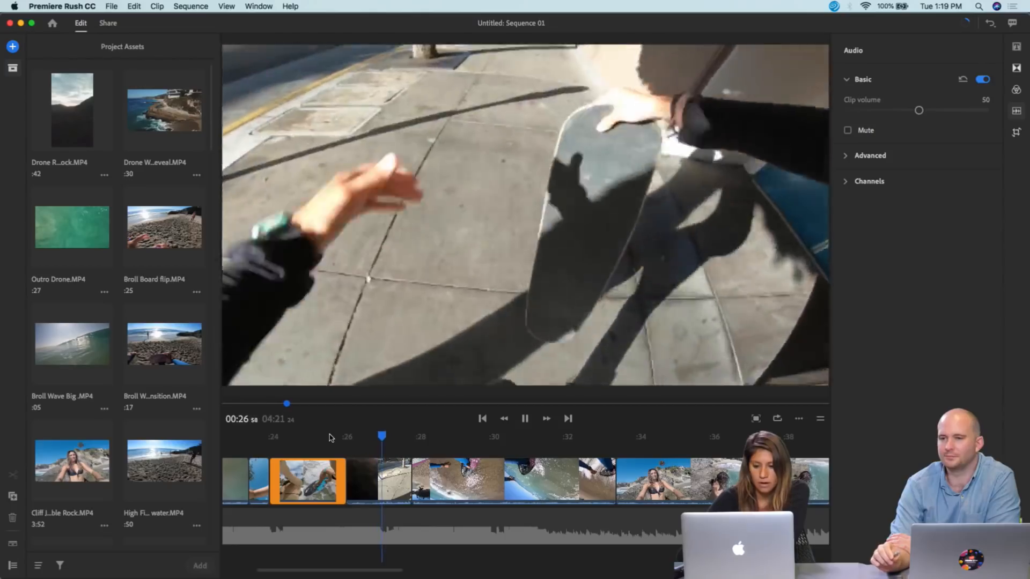
key(space)
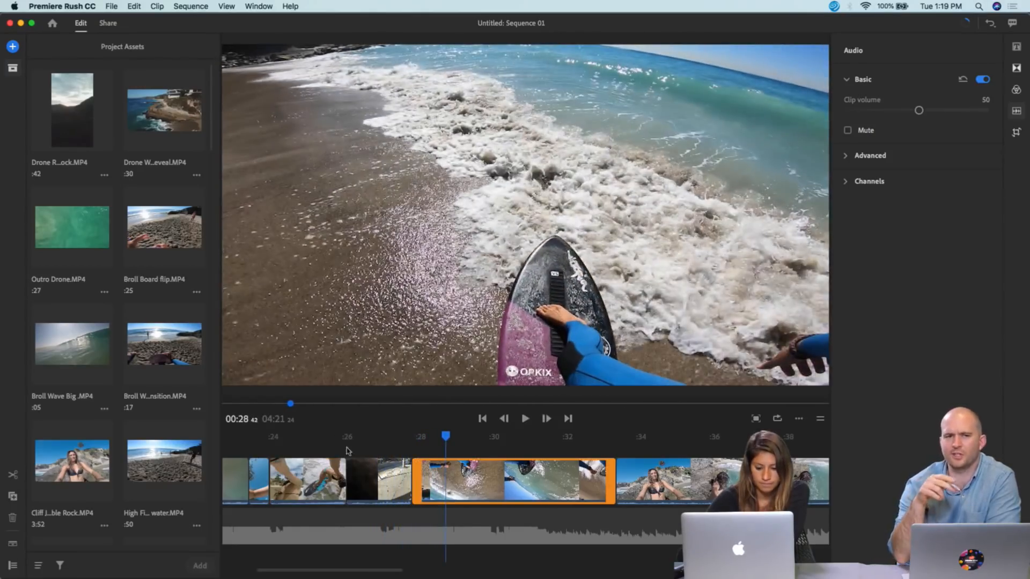
drag(416, 476, 428, 478)
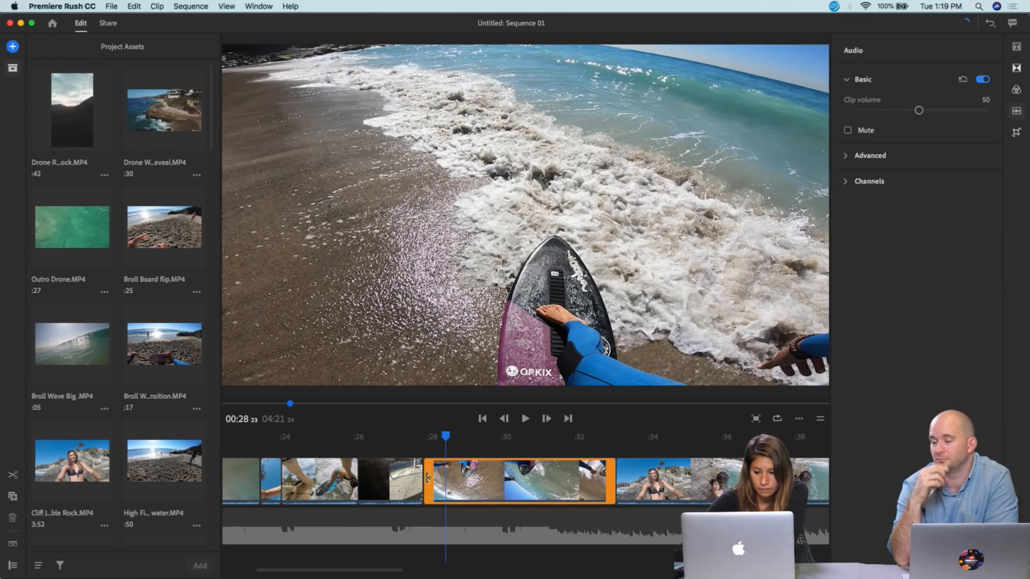
drag(427, 477, 419, 477)
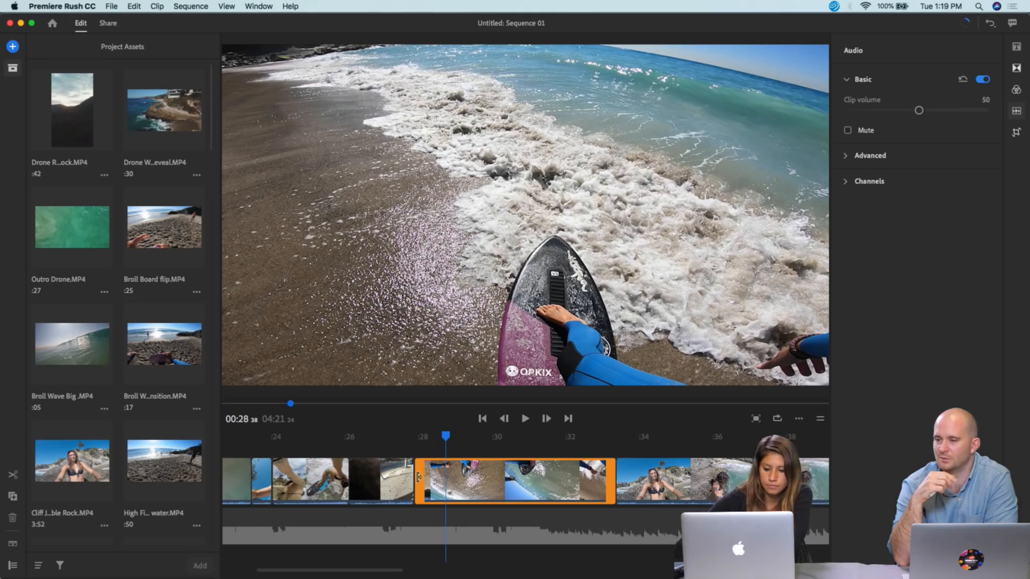
- Replay the cuts from the surfing wipeout and trim about 0.7 seconds off the end of the purple surfboard clip
drag(448, 437, 348, 439)
key(space)
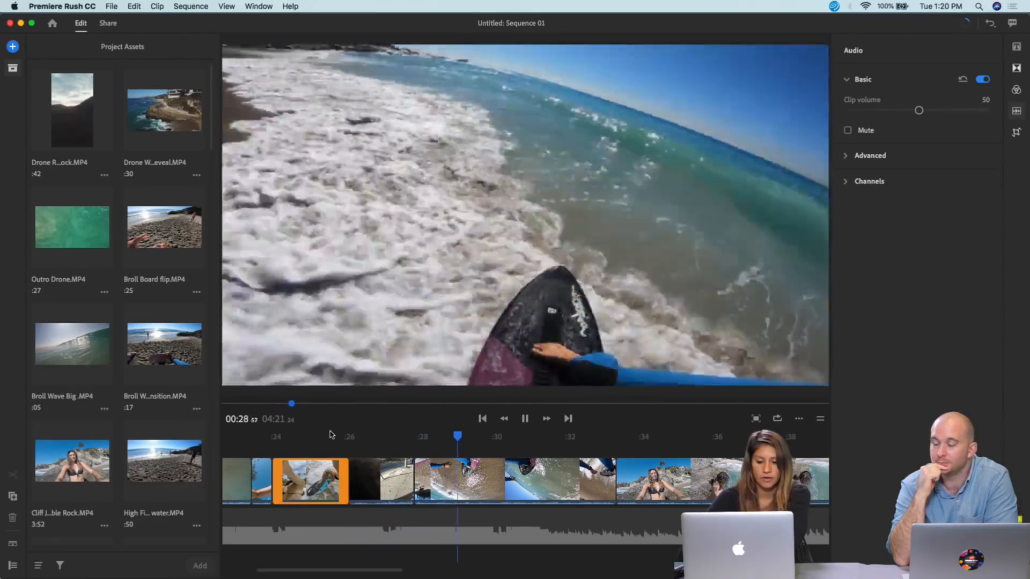
key(space)
key(space)
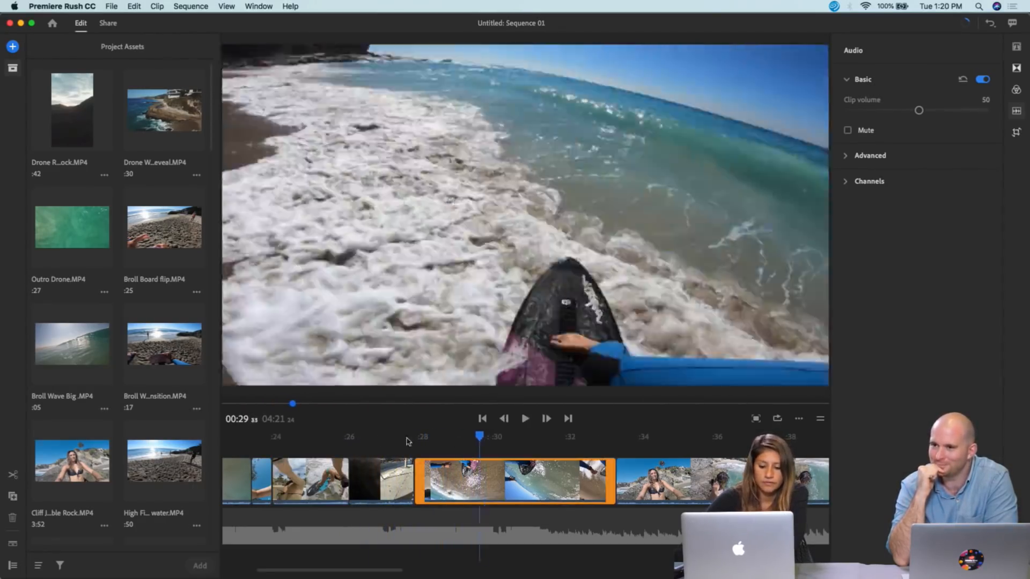
click(311, 444)
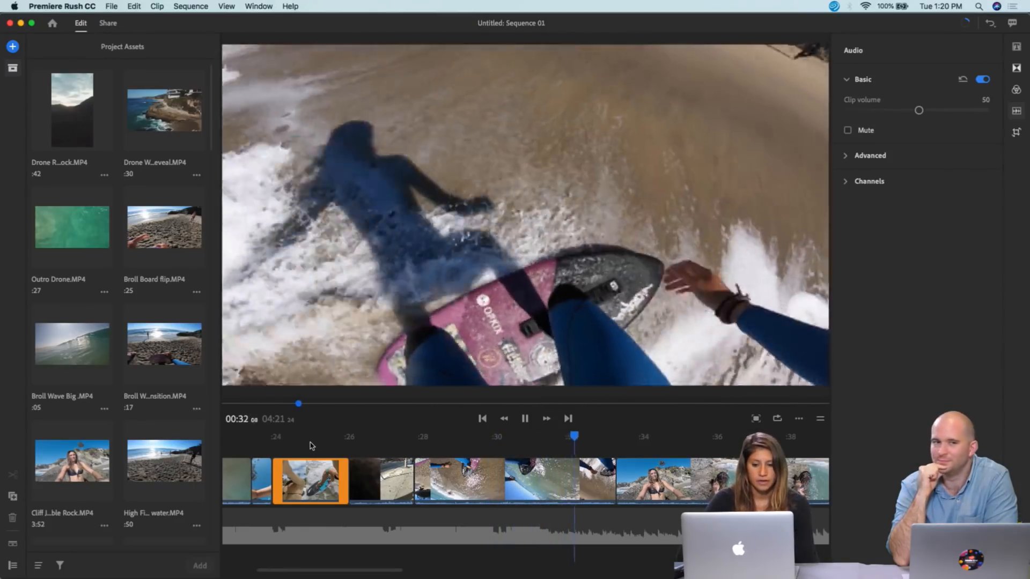
key(space)
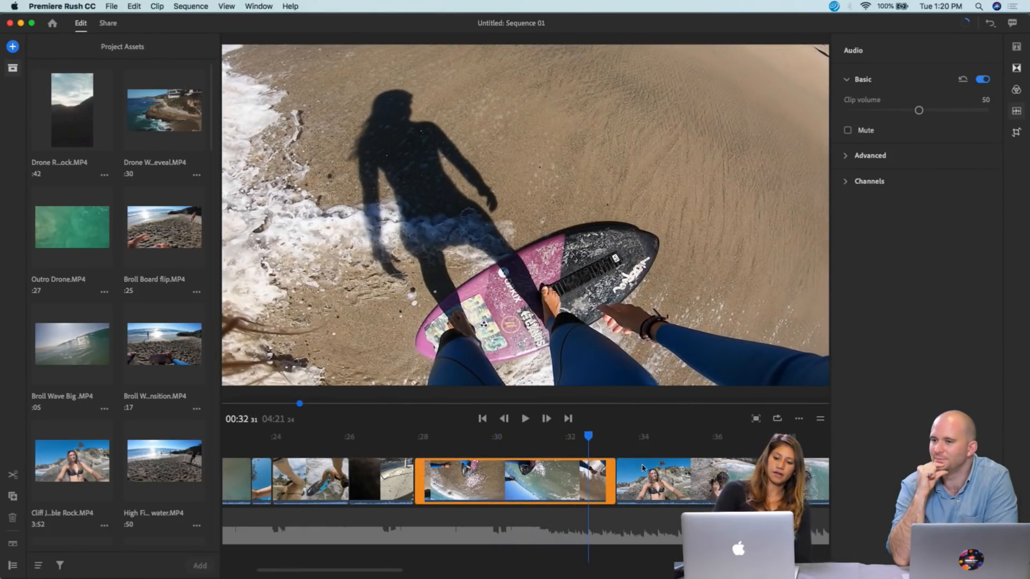
drag(610, 471, 575, 443)
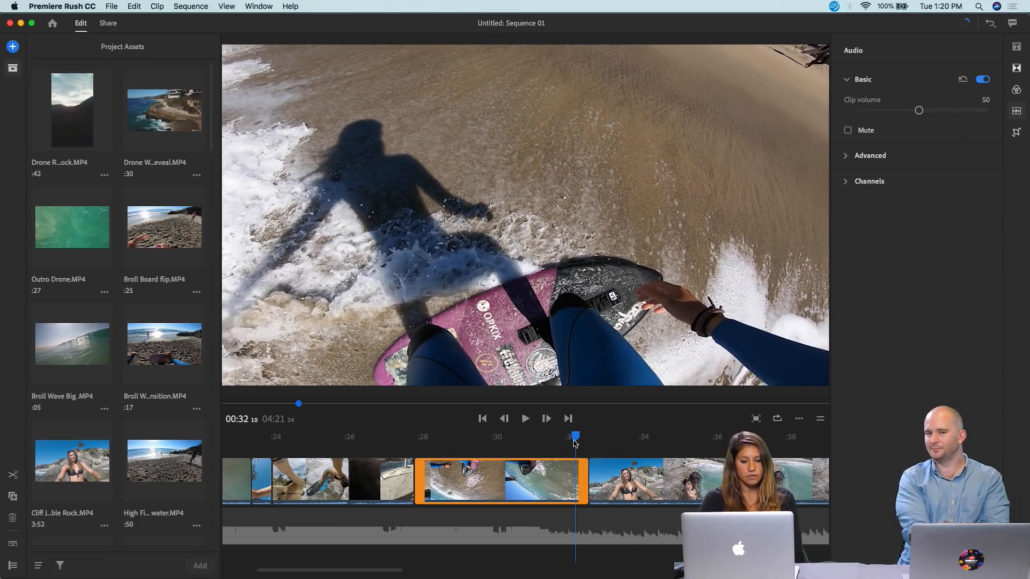
click(497, 528)
click(847, 130)
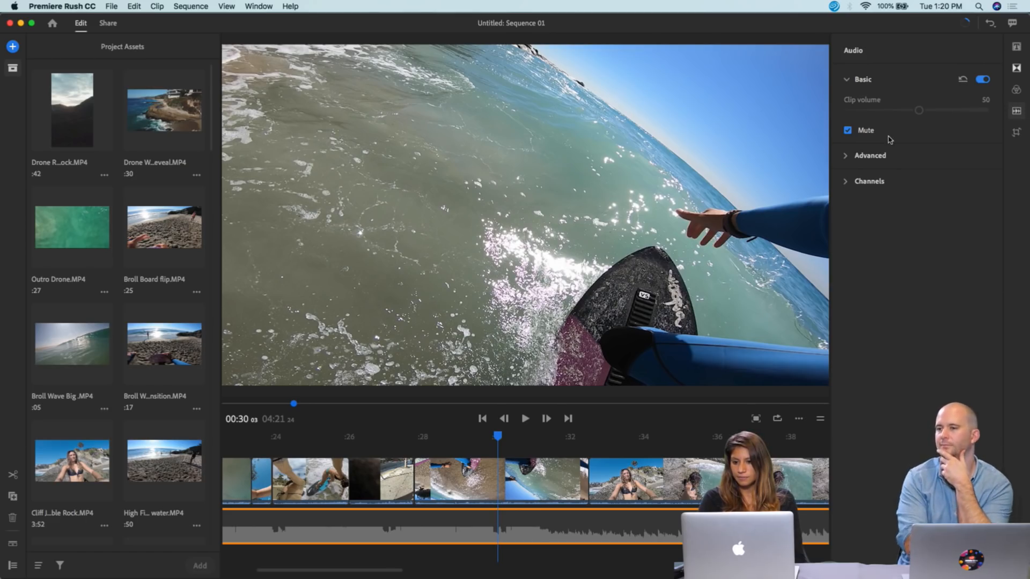
click(849, 130)
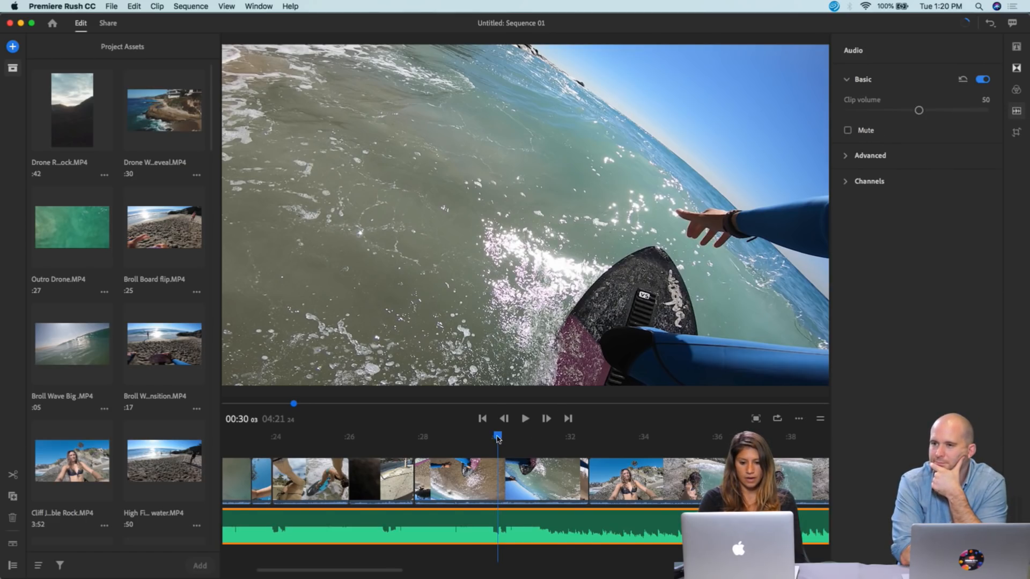
- Play from about 0:25 and compare the frames on both sides of the skateboard-to-surfboard cut
drag(498, 439, 317, 441)
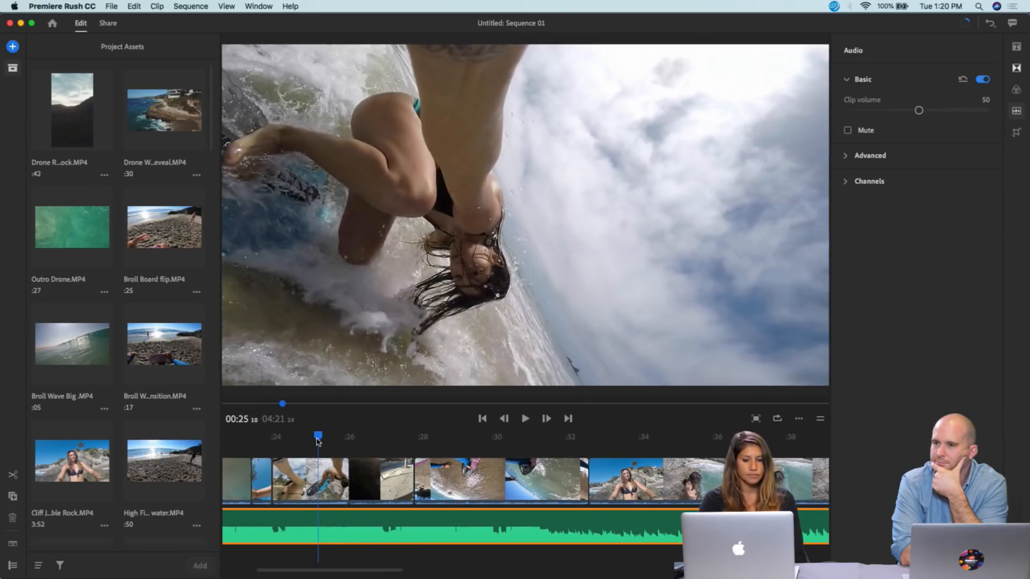
key(space)
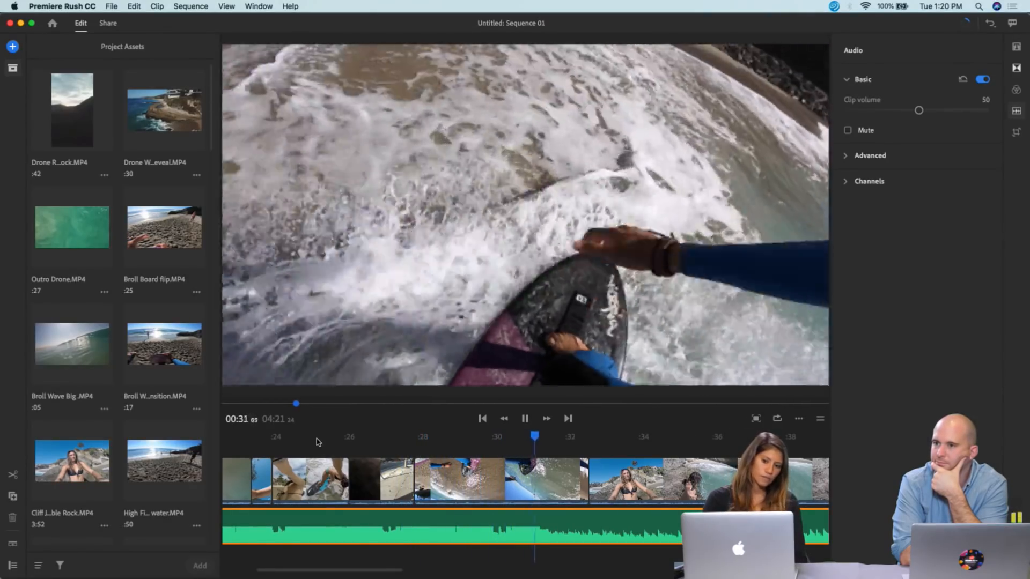
key(space)
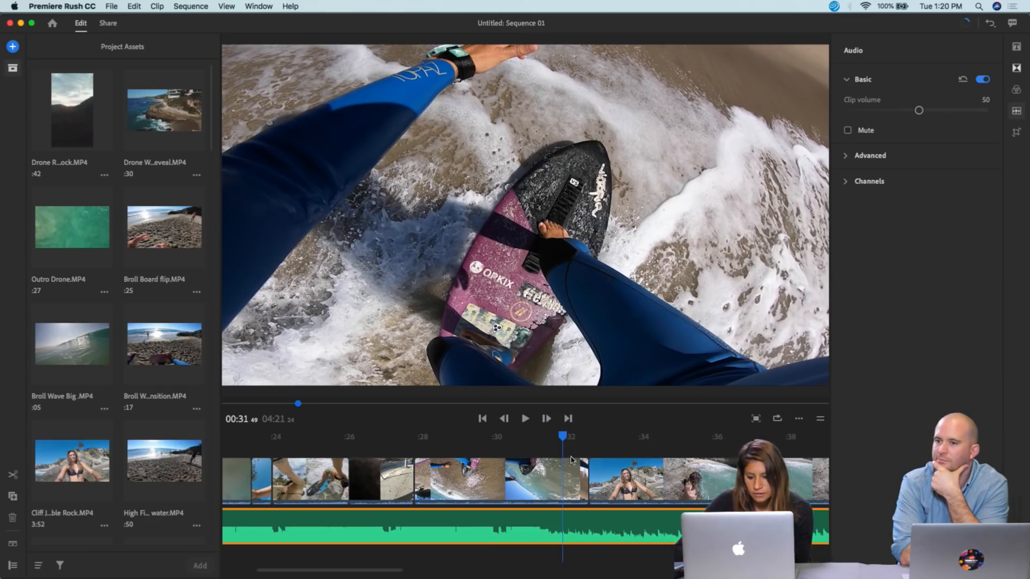
scroll(574, 460, left, 5)
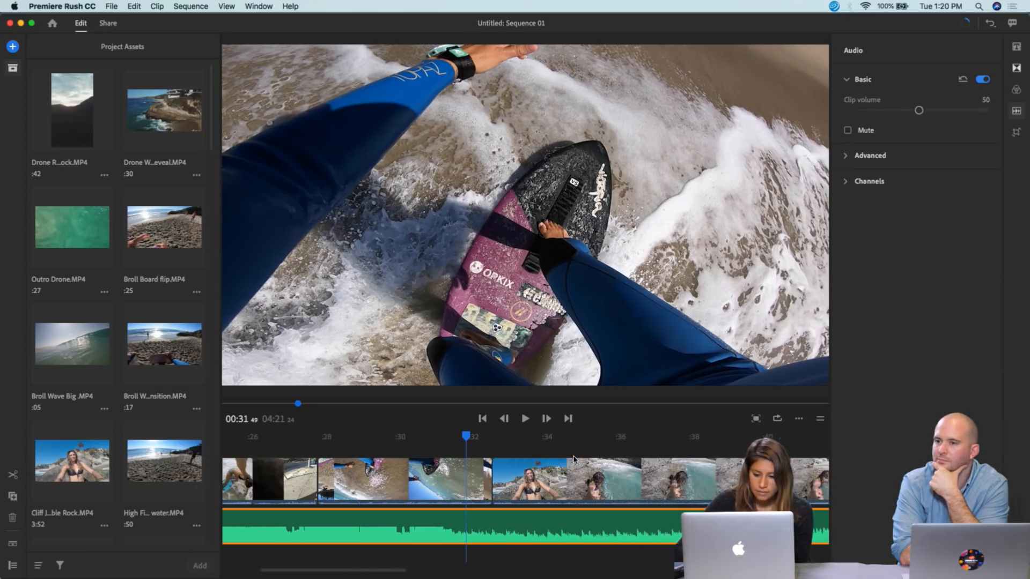
scroll(574, 460, left, 3)
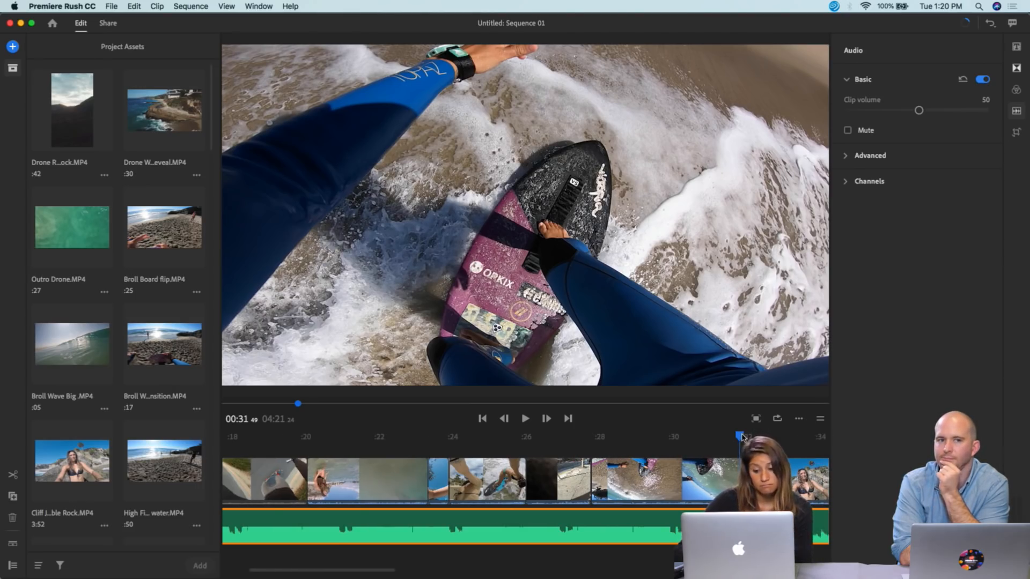
drag(742, 436, 594, 439)
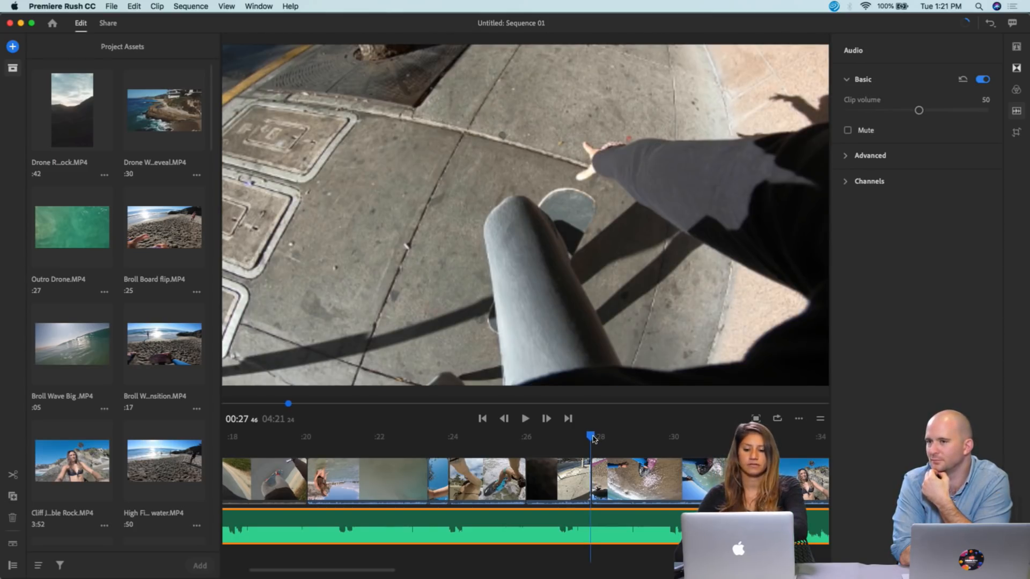
drag(593, 439, 594, 439)
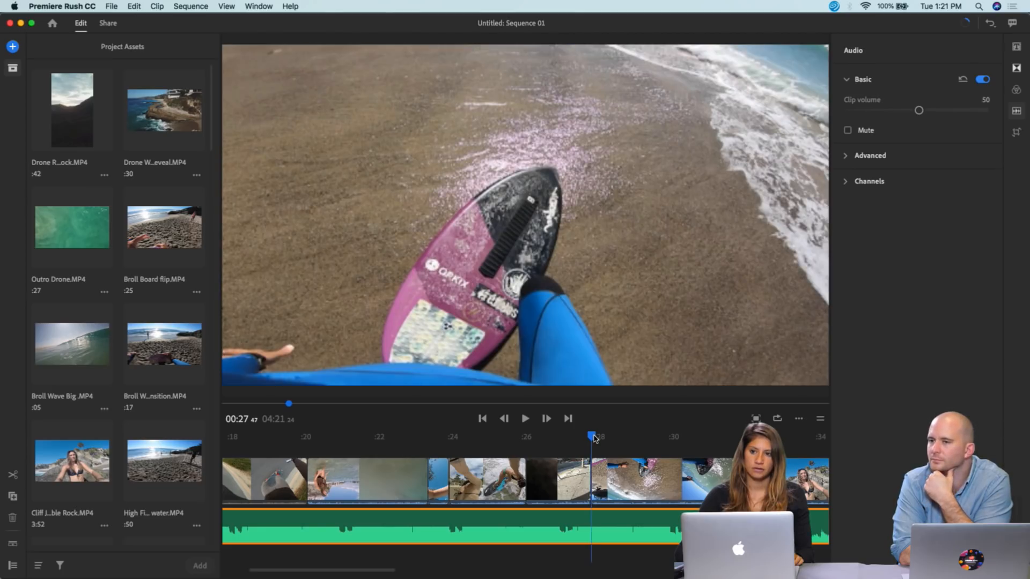
- Scale the purple surfboard clip up slightly in the preview and check its framing at the cut from the skateboarding clip
click(608, 479)
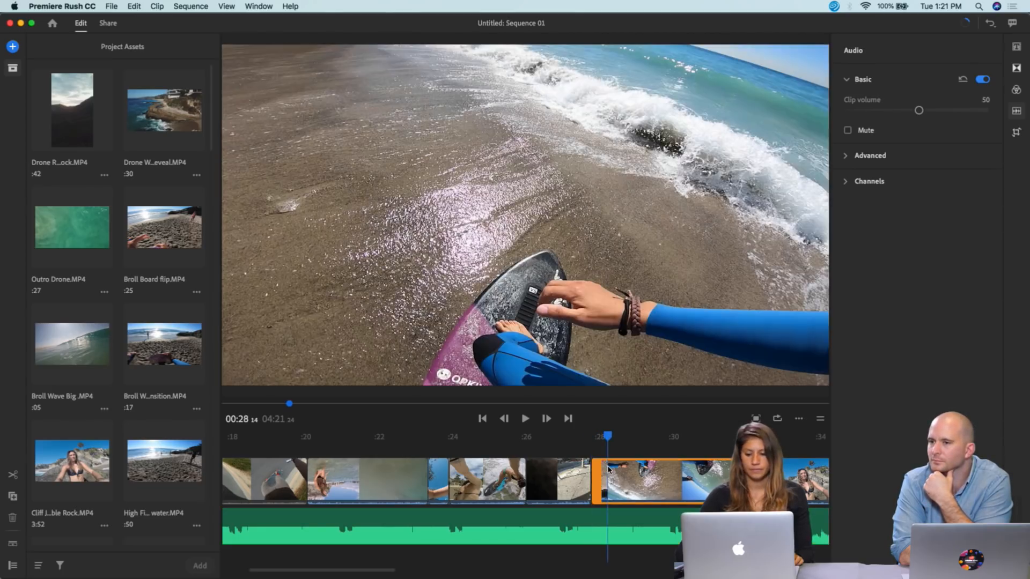
click(372, 340)
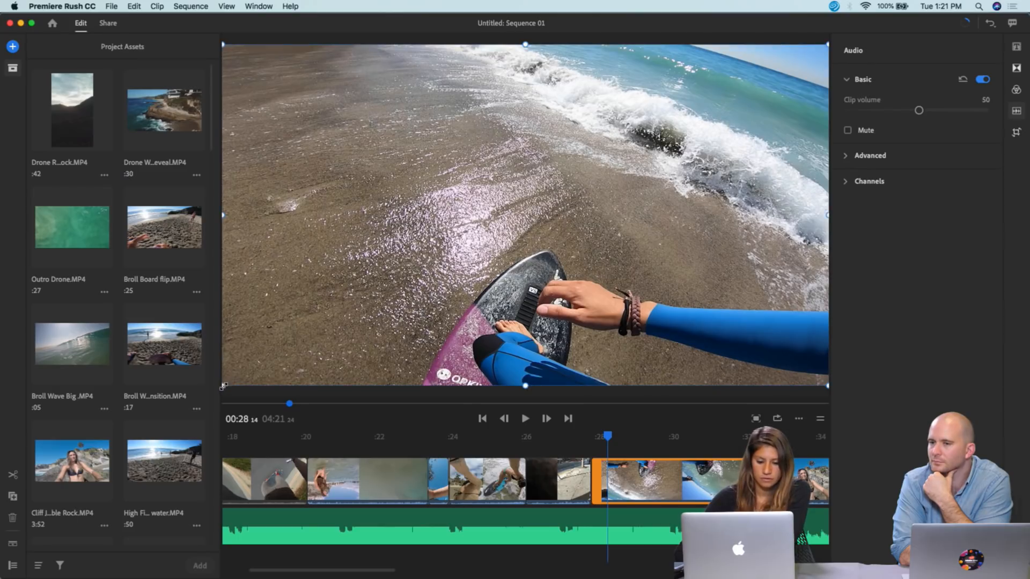
drag(221, 387, 200, 410)
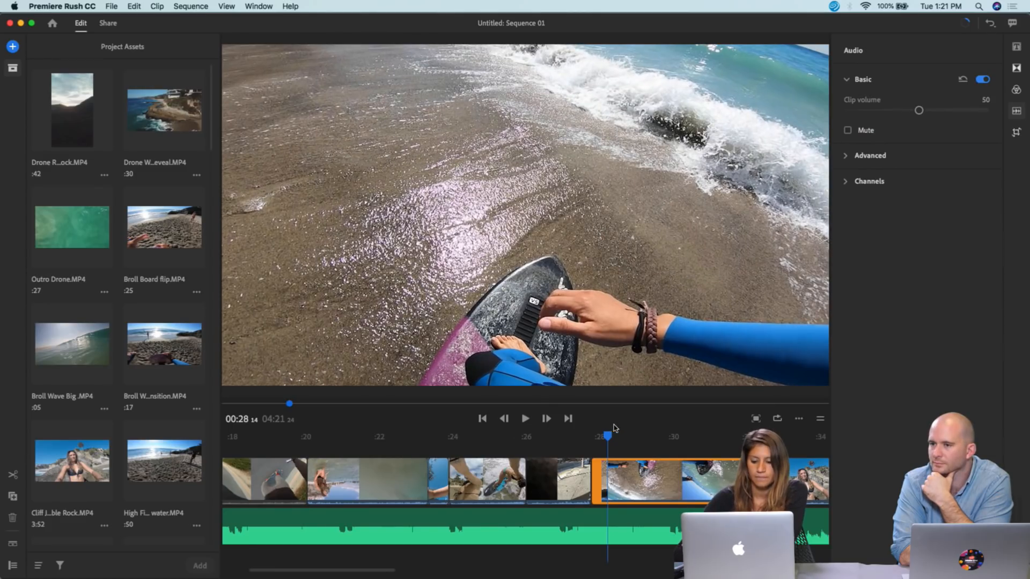
drag(607, 437, 590, 433)
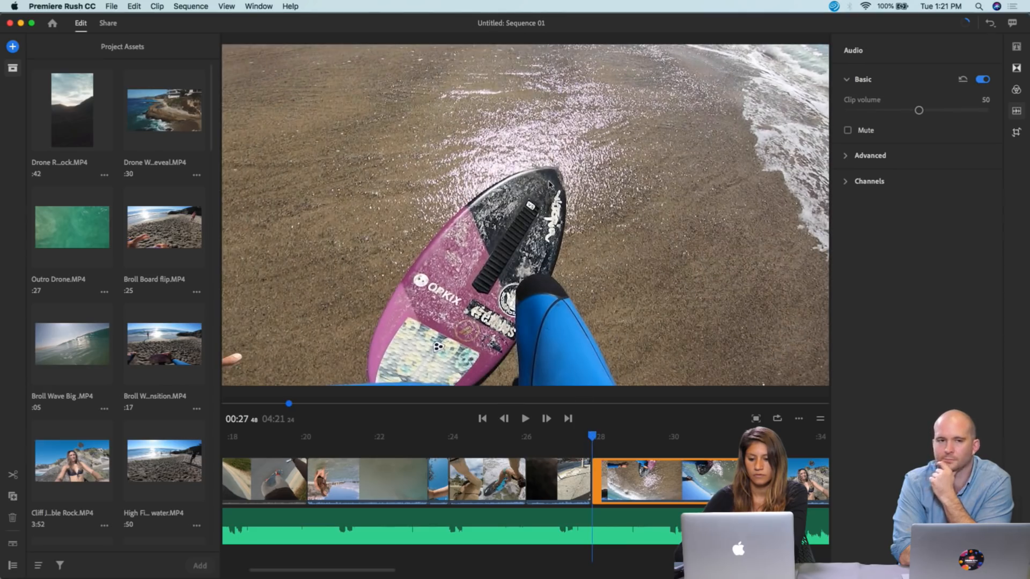
click(641, 486)
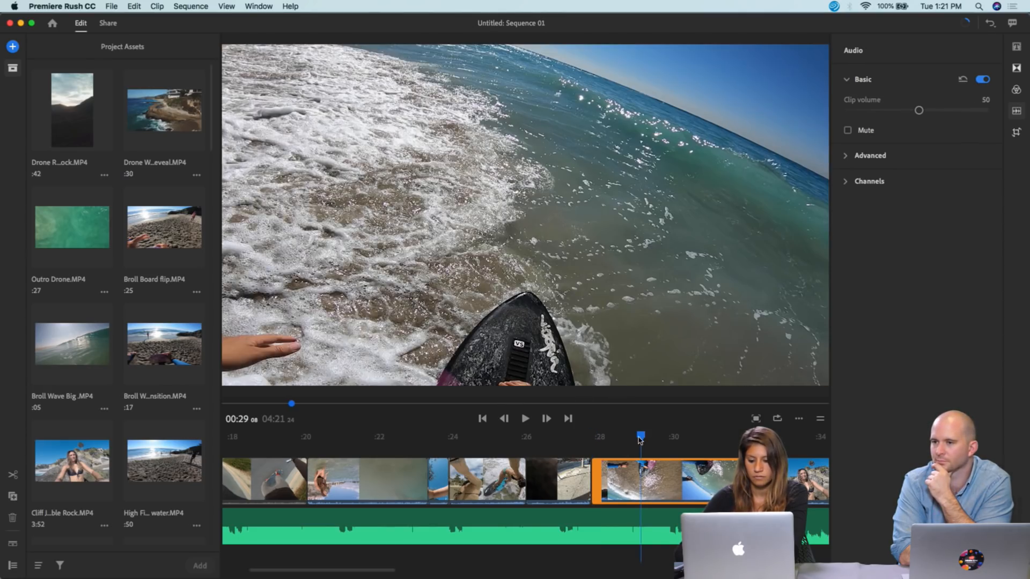
drag(640, 438, 592, 438)
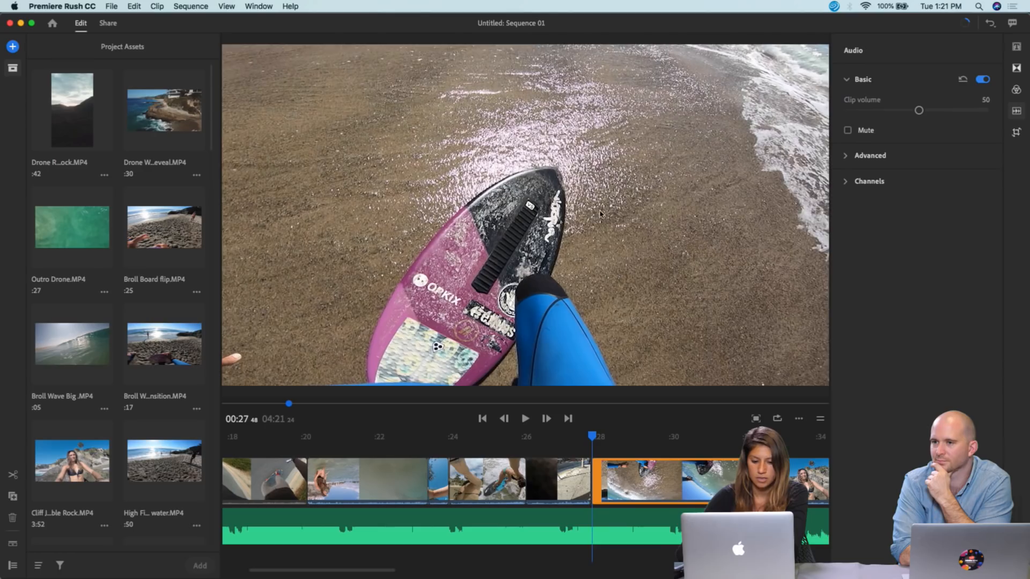
- Reposition the purple surfboard clip slightly down and to the right within the frame, and nudge it back left in small increments
drag(621, 215, 612, 236)
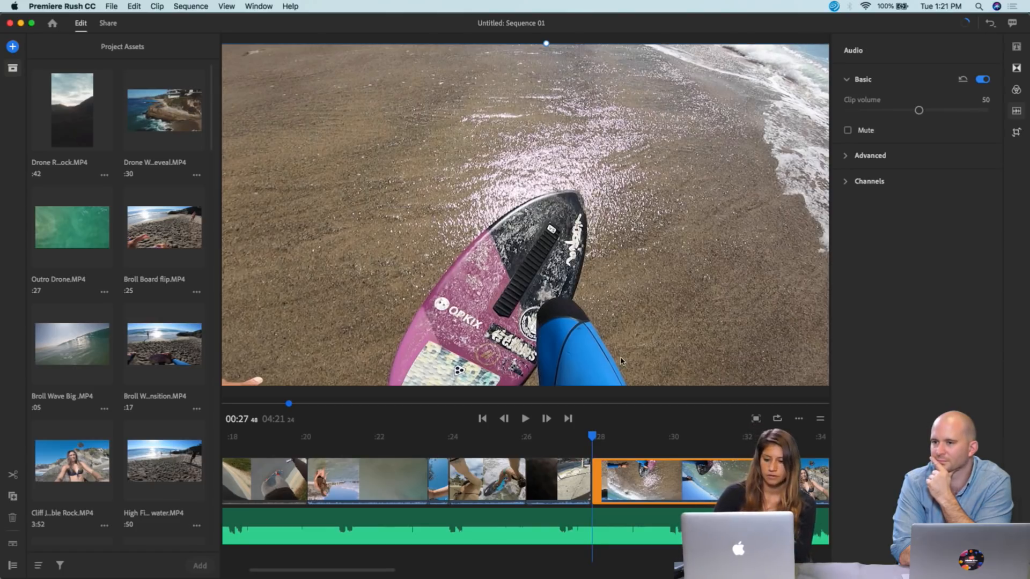
key(Left)
key(Left)
key(Left)
key(Left)
key(Left)
key(Left)
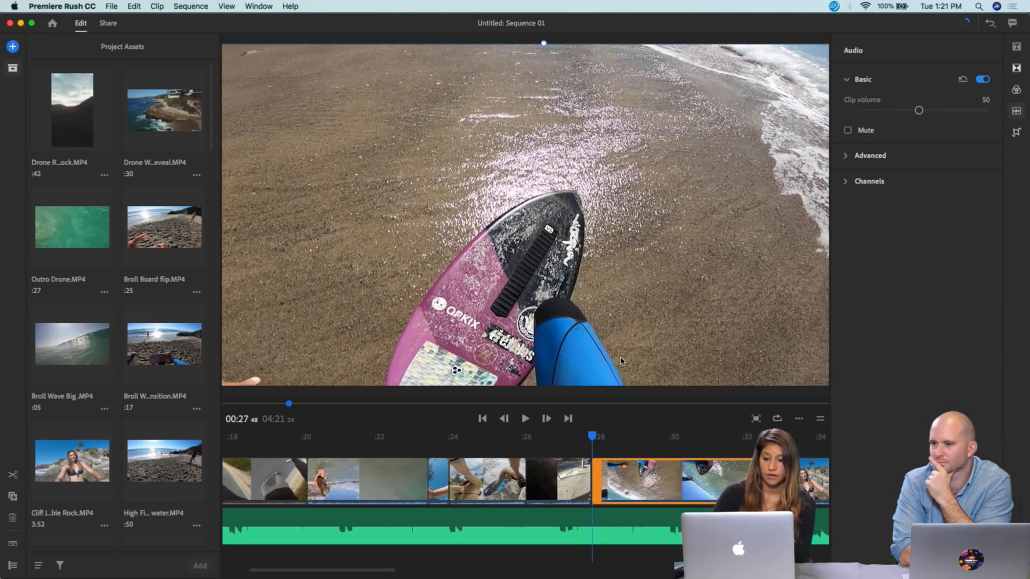
key(Left)
key(Left)
key(Left)
key(Left)
key(Left)
key(Left)
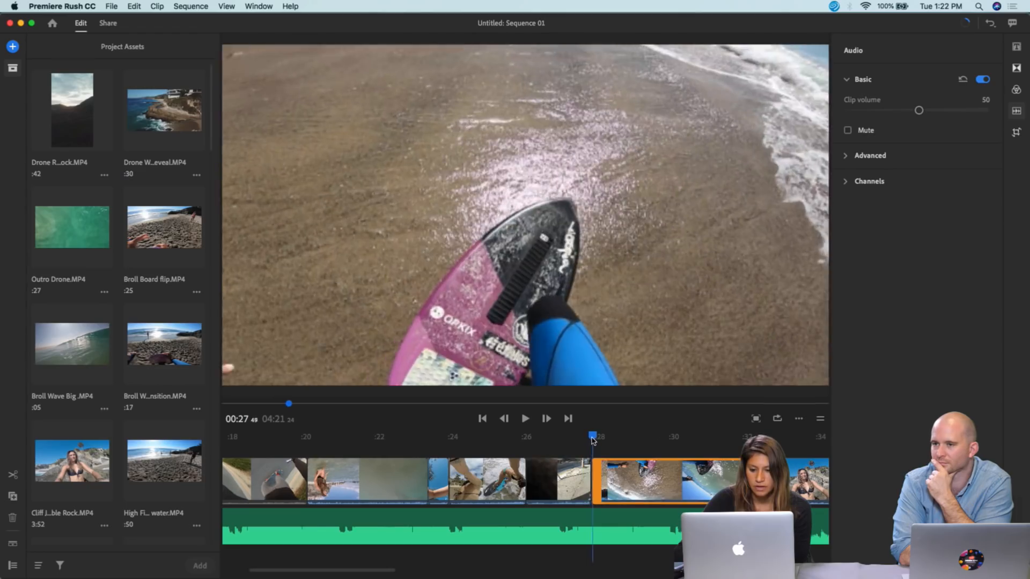
- Check the skateboard-to-surfboard cut by playing from about 0:27 into the purple surfboard clip and scrubbing on to about 0:29
drag(592, 440, 589, 441)
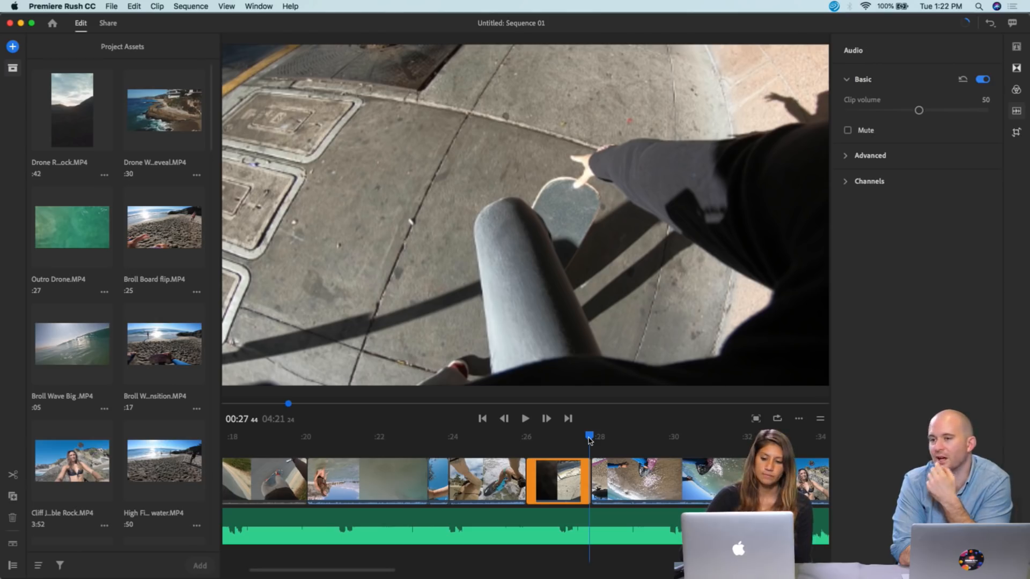
drag(590, 441, 567, 433)
key(space)
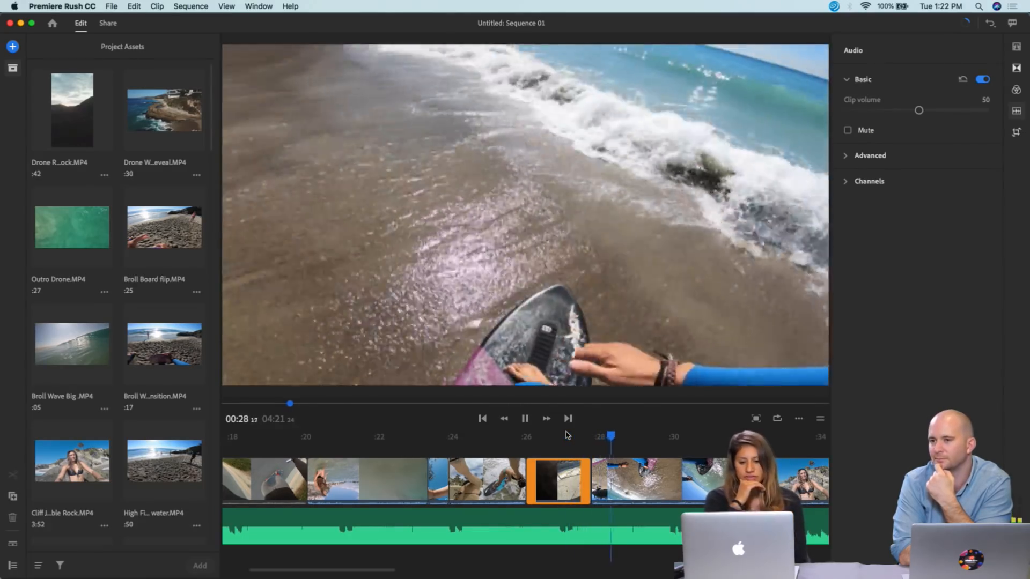
key(space)
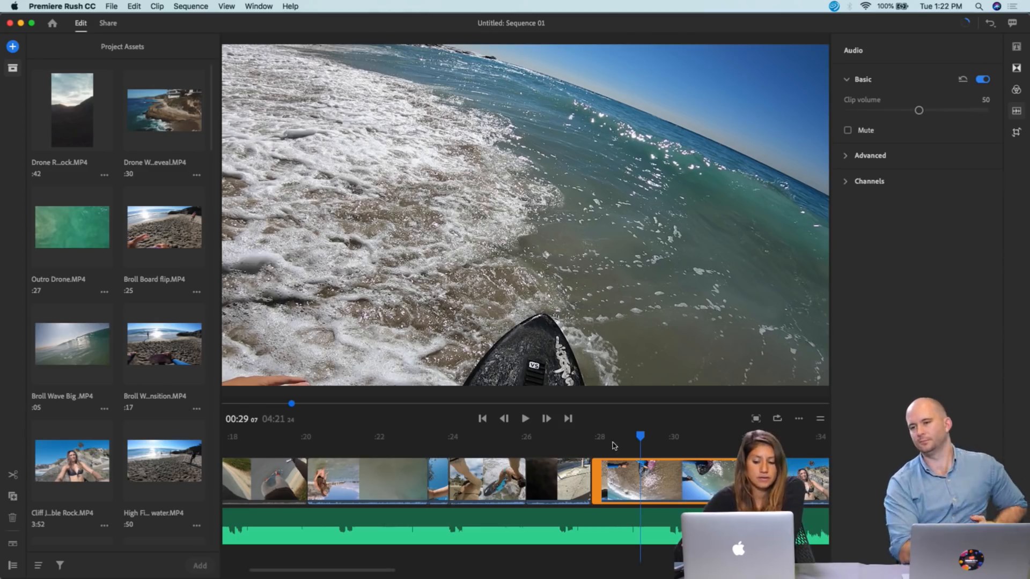
drag(639, 438, 653, 440)
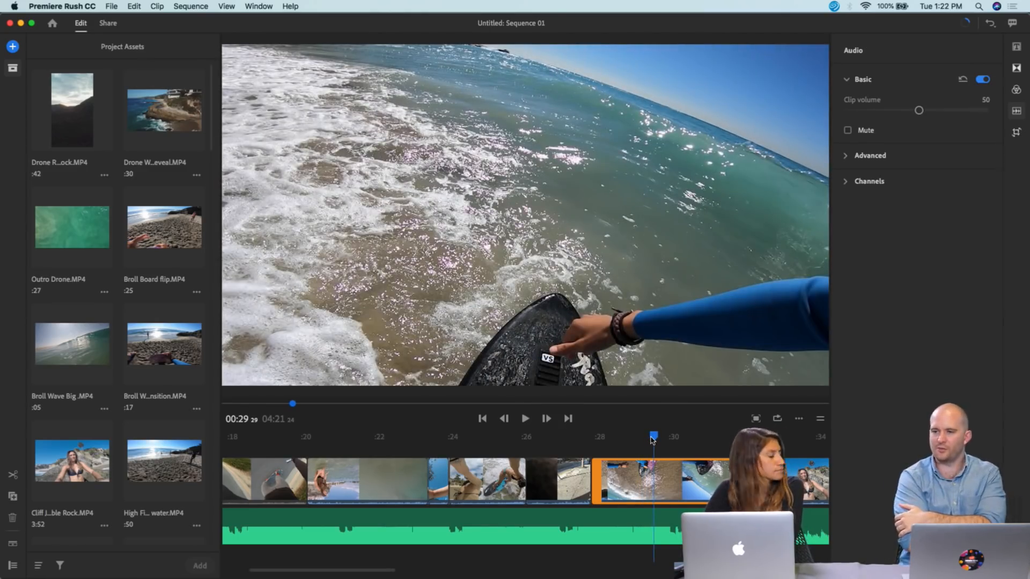